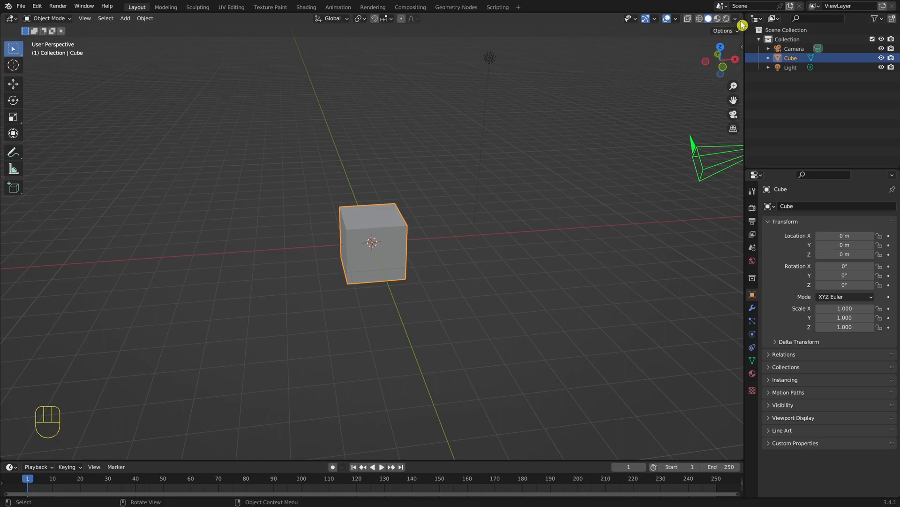
- Split the 3D viewport into two areas, a top orthographic view and a Geometry Node Editor
drag(742, 15, 585, 39)
key(KP_8)
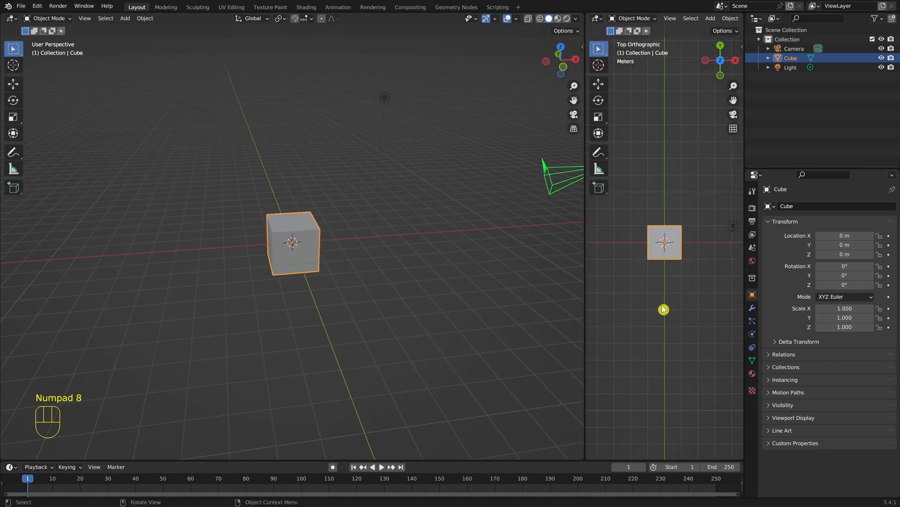
click(11, 18)
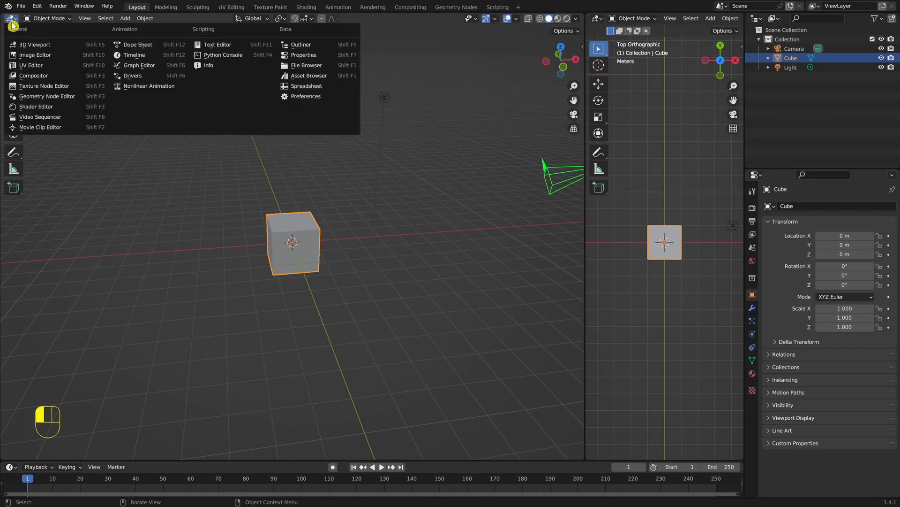
click(40, 96)
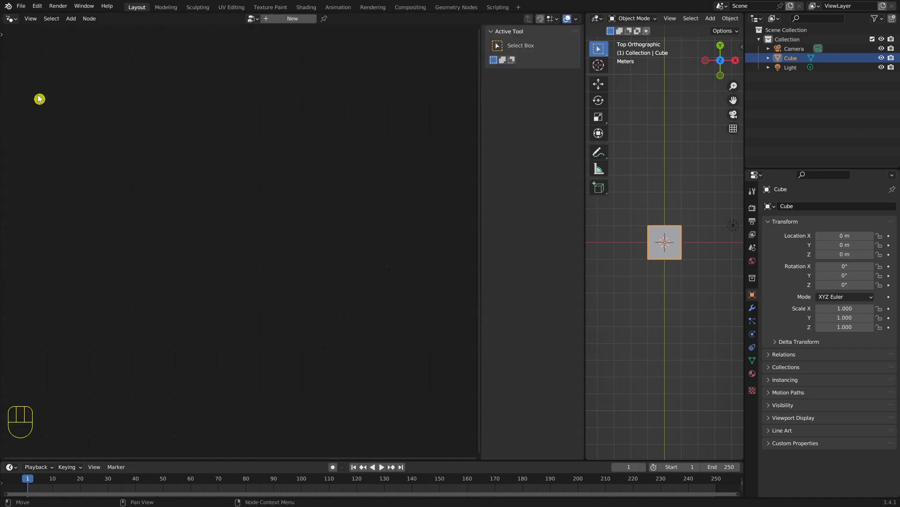
- Create a new geometry node tree on the cube and delete its Group Input node
click(283, 20)
middle_drag(192, 263, 310, 170)
drag(69, 199, 176, 306)
key(Delete)
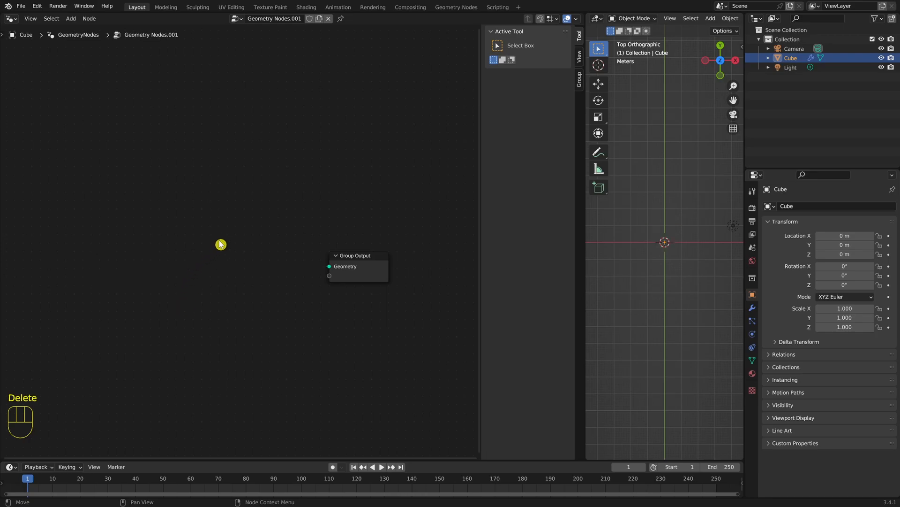
- Add a Grid node and connect its Mesh output to the Group Output's Geometry input
key(shift+a)
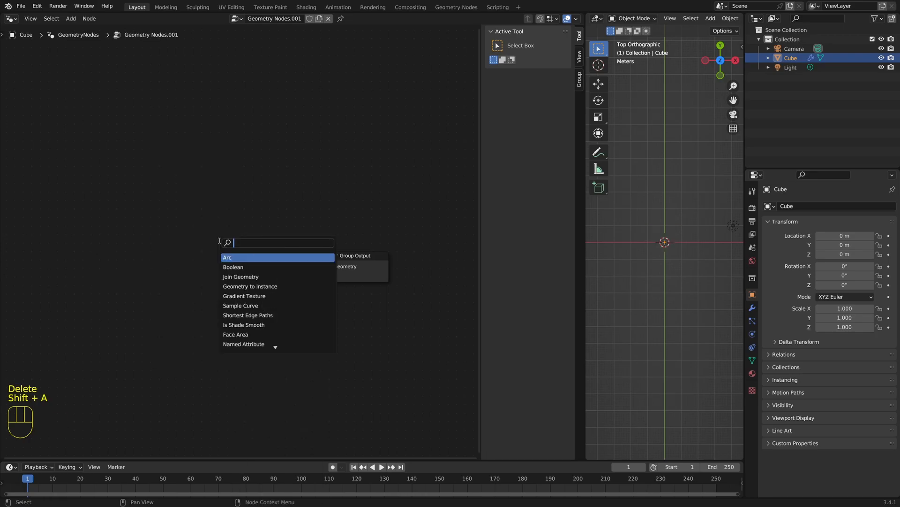
text(grid)
key(Return)
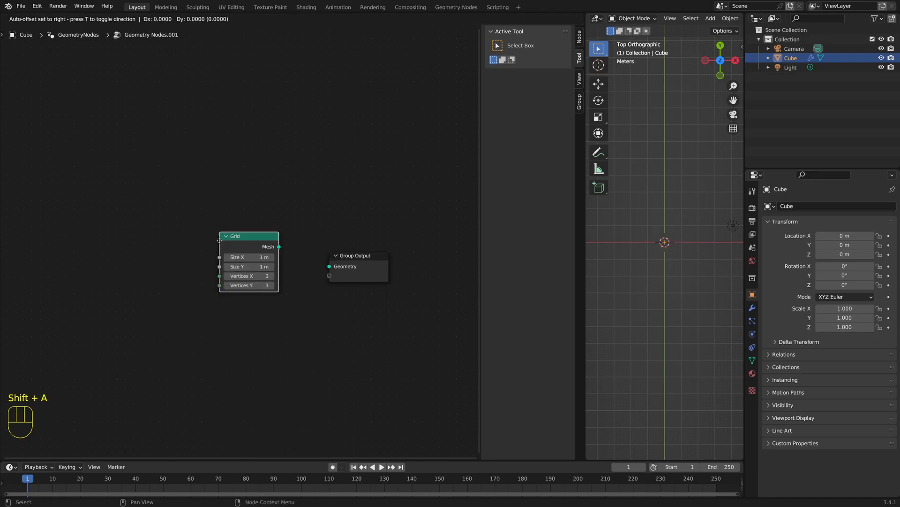
click(200, 264)
drag(261, 268, 328, 267)
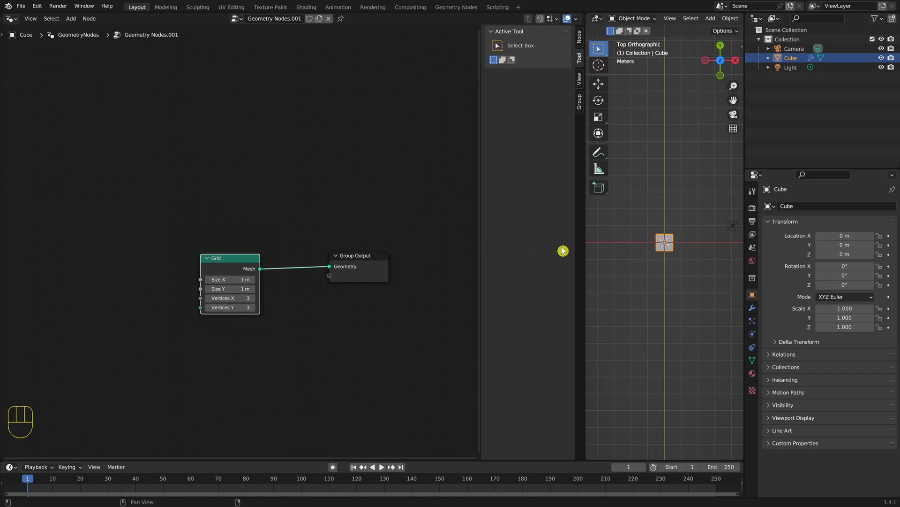
- Draw a vertical ruler about 10 m long beside the grid in the top view with the Measure tool
scroll(641, 241, up, 2)
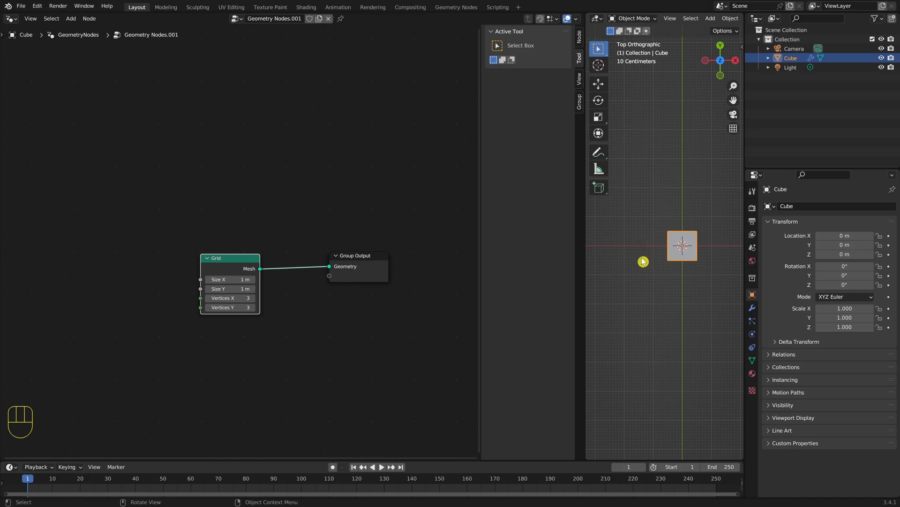
key(KP_2)
click(599, 169)
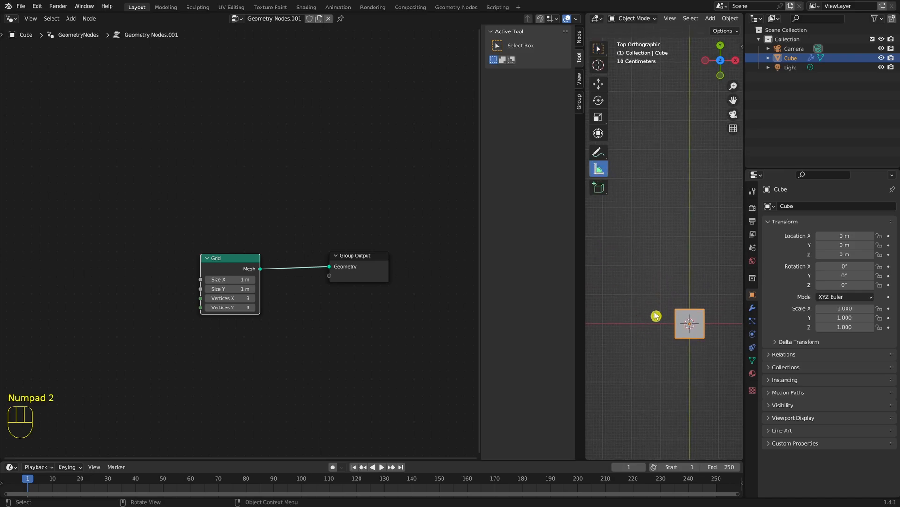
drag(656, 324, 655, 33)
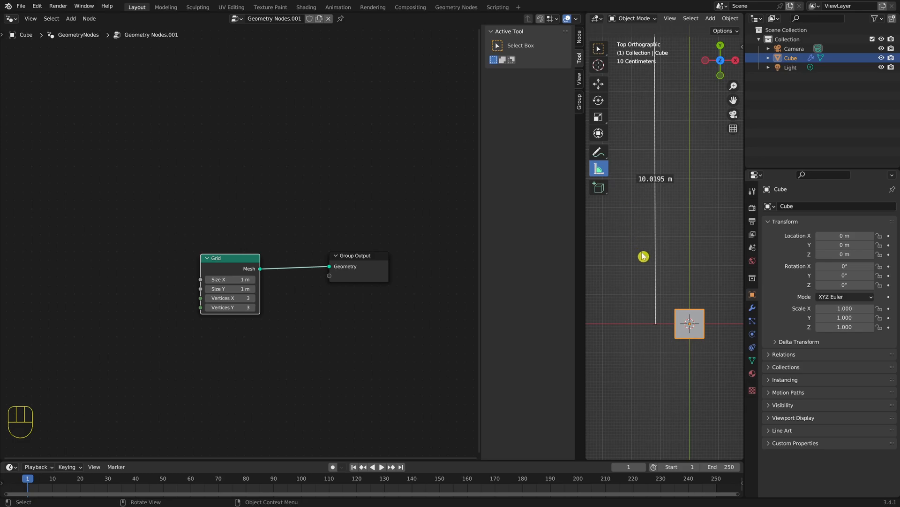
key(KP_2)
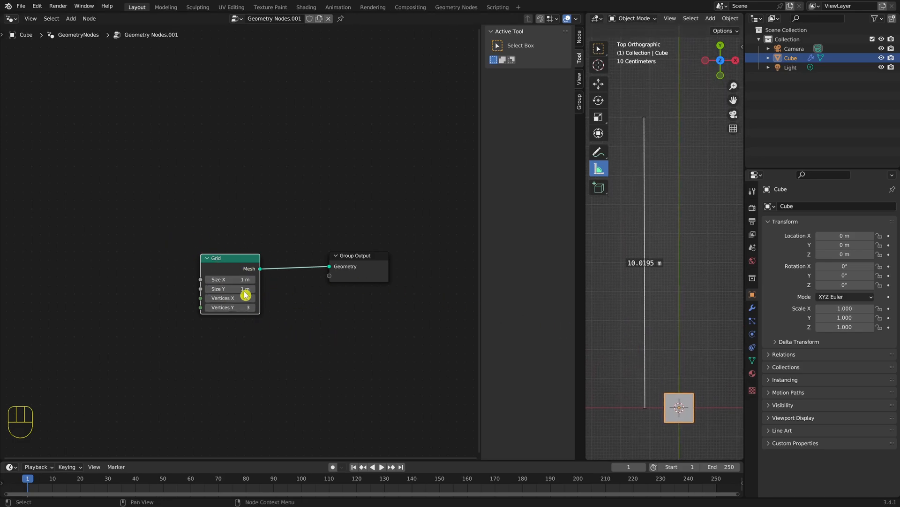
- Set the Grid node's Size X to 1.7 m and Size Y to 1.1 m
drag(226, 279, 281, 303)
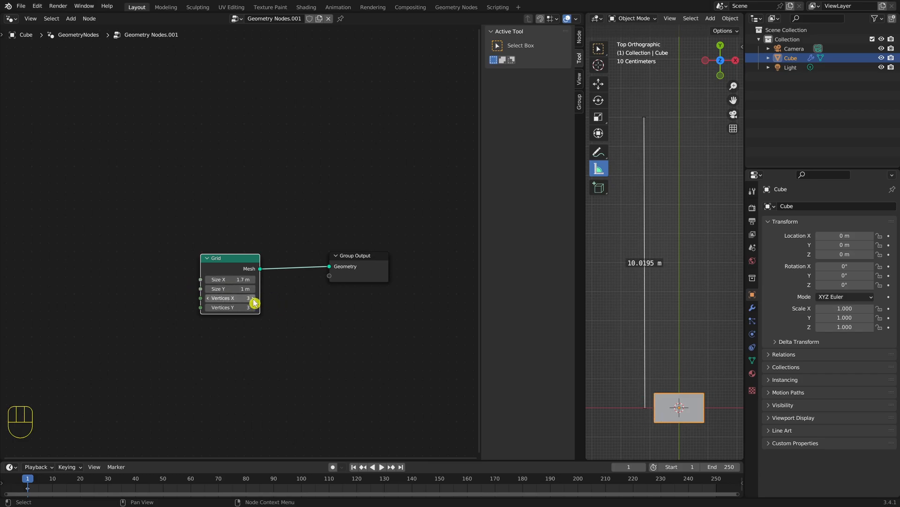
drag(232, 291, 234, 288)
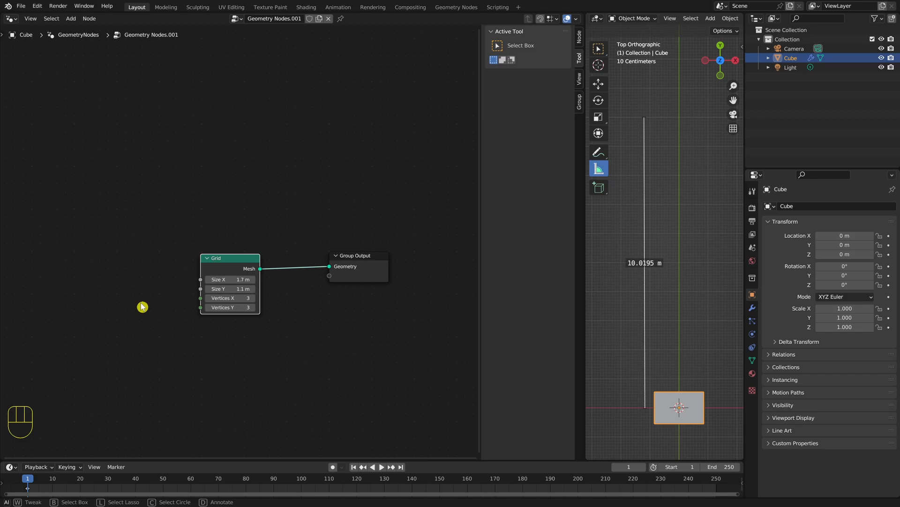
click(200, 350)
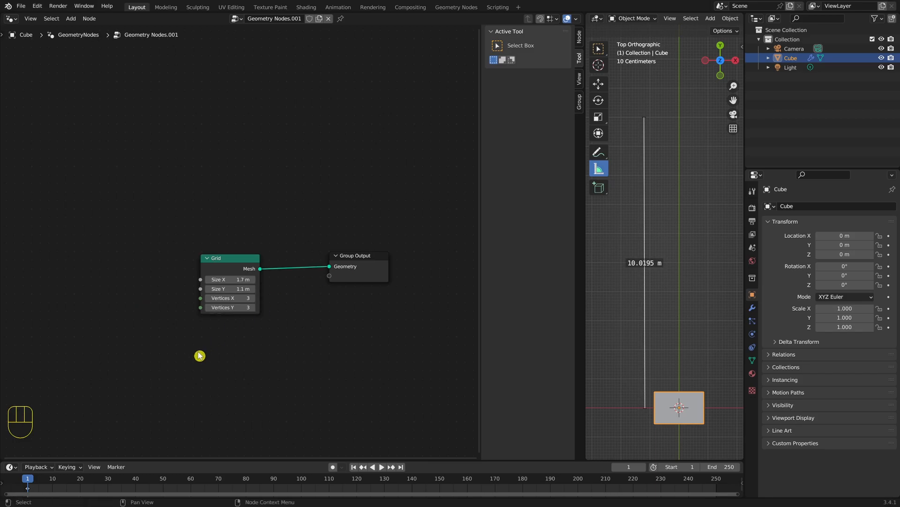
- Drive the Grid node's Size Y with the result of a new Map Range node whose To Max is 0.5
key(shift+s)
key(shift+a)
text(map)
key(Return)
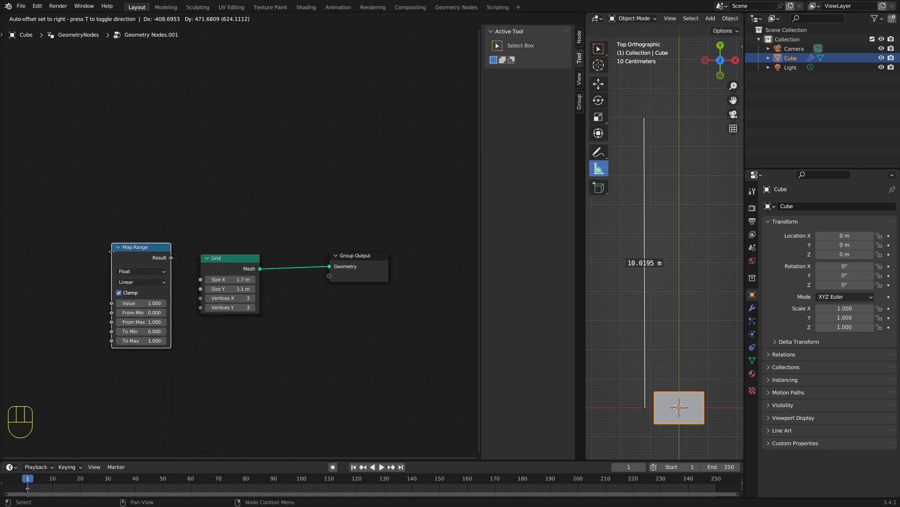
click(143, 283)
drag(173, 285, 199, 290)
click(152, 368)
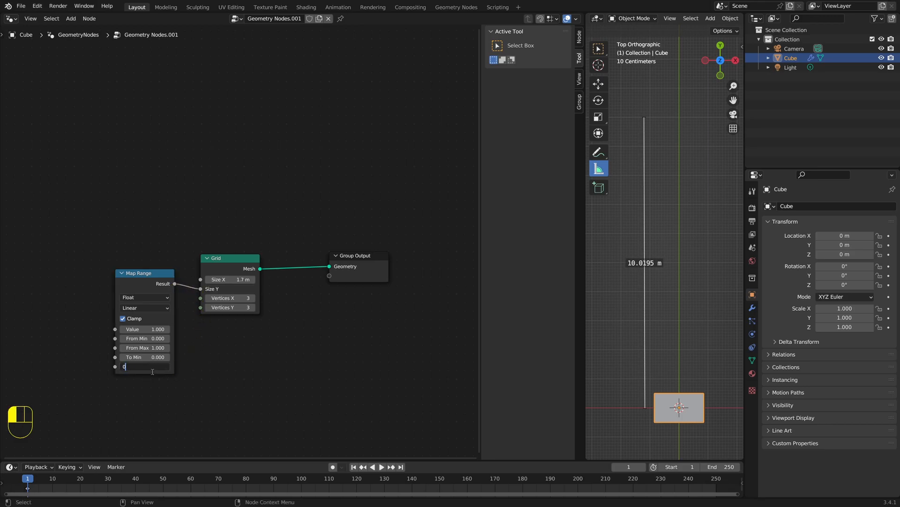
key(Return)
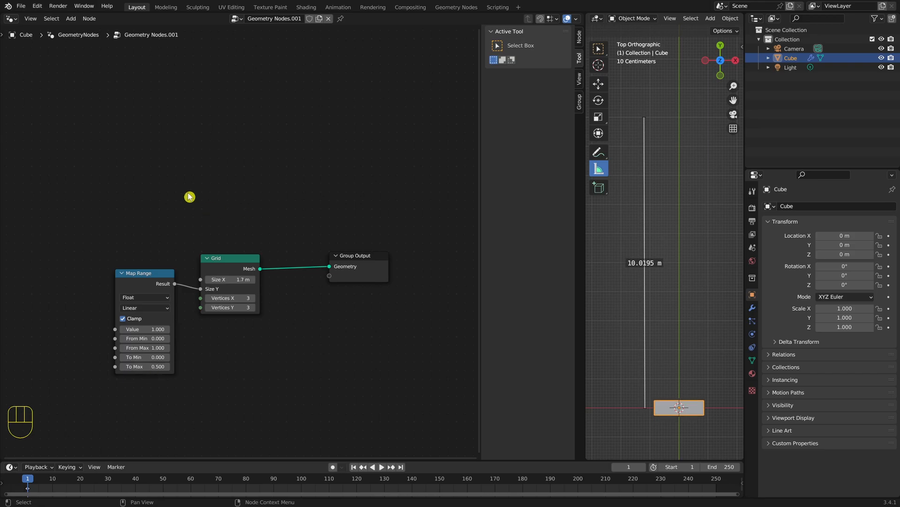
- Feed the Map Range's Value from the Color output of a new ColorRamp node with Fac set to 0.907
drag(89, 213, 237, 335)
drag(145, 275, 186, 259)
key(shift+a)
text(color)
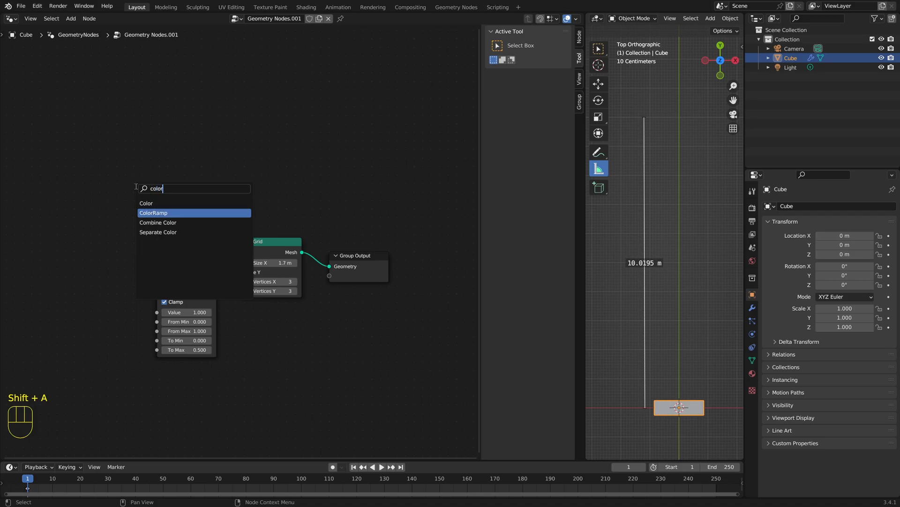
key(Return)
click(30, 270)
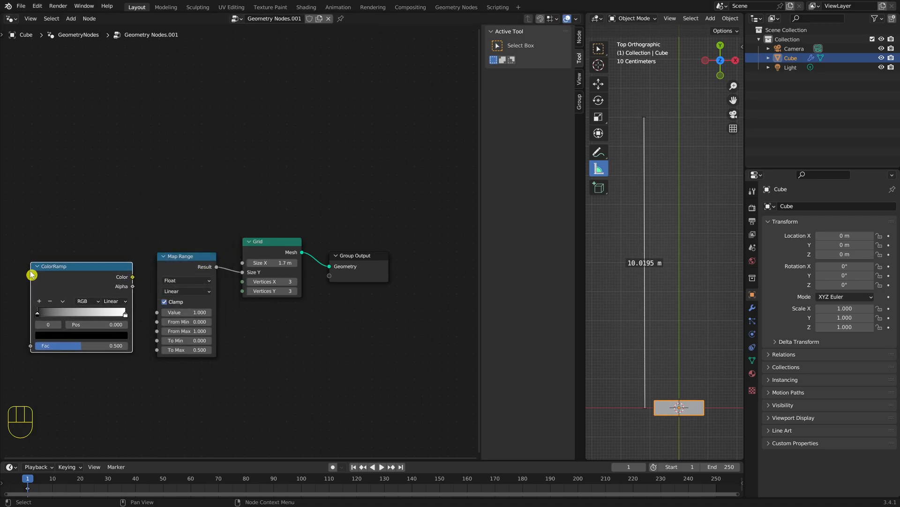
drag(133, 280, 157, 312)
drag(81, 346, 115, 343)
- Group the ColorRamp, Map Range and Grid nodes and expose the ColorRamp's Fac as a group input
drag(46, 197, 299, 372)
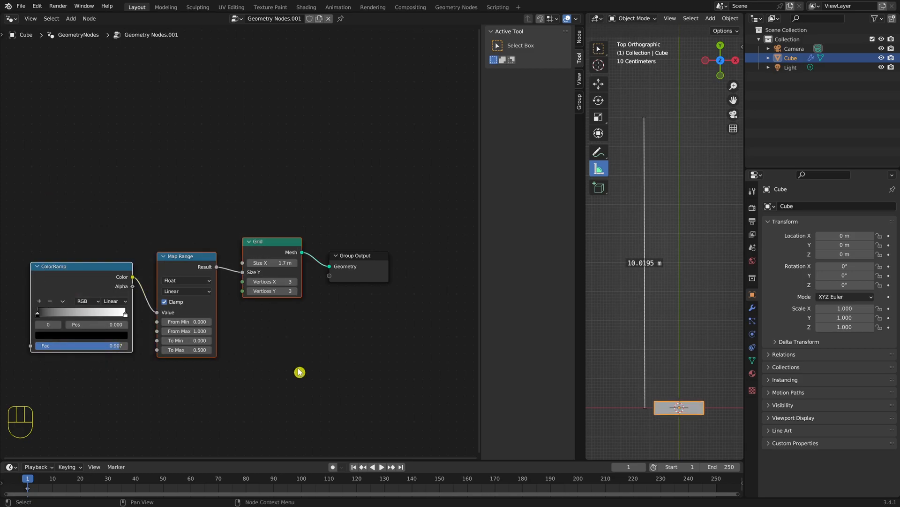
key(ctrl+g)
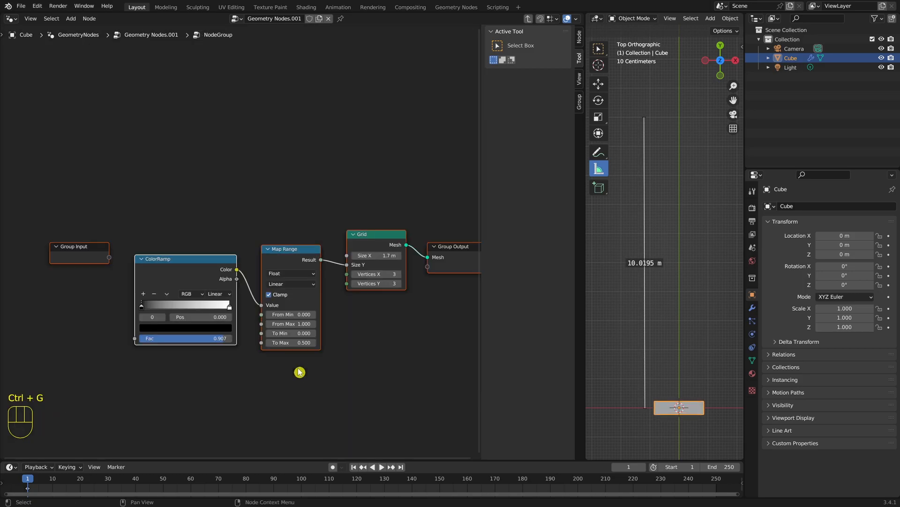
middle_drag(178, 209, 150, 195)
drag(85, 237, 112, 325)
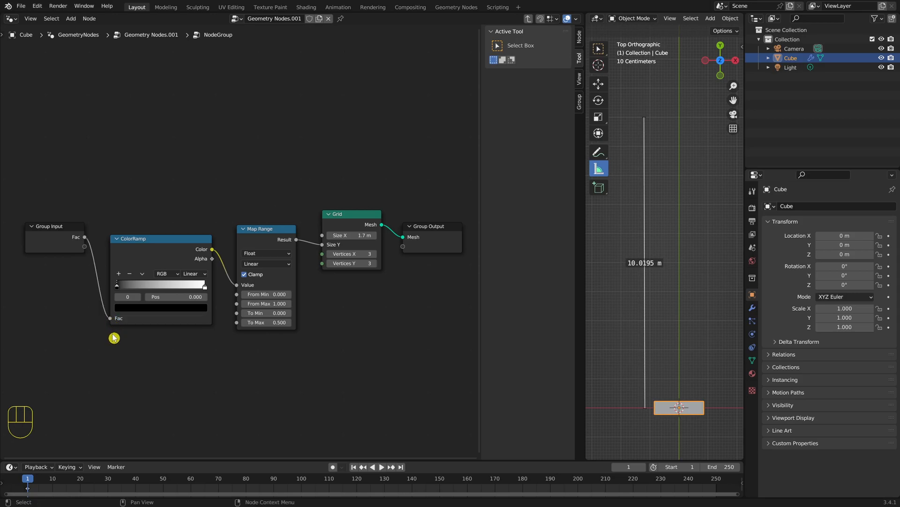
- Rename the group's Fac input to Thickness and leave the node group
click(576, 104)
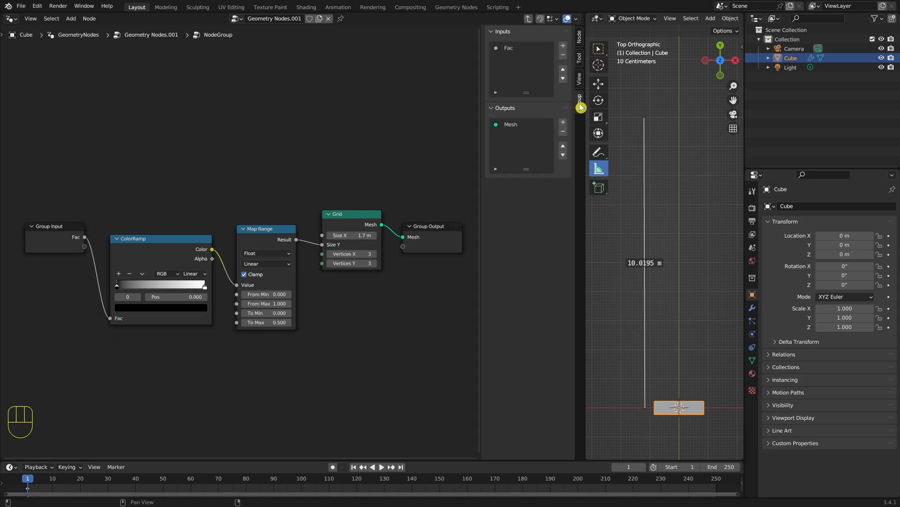
click(513, 50)
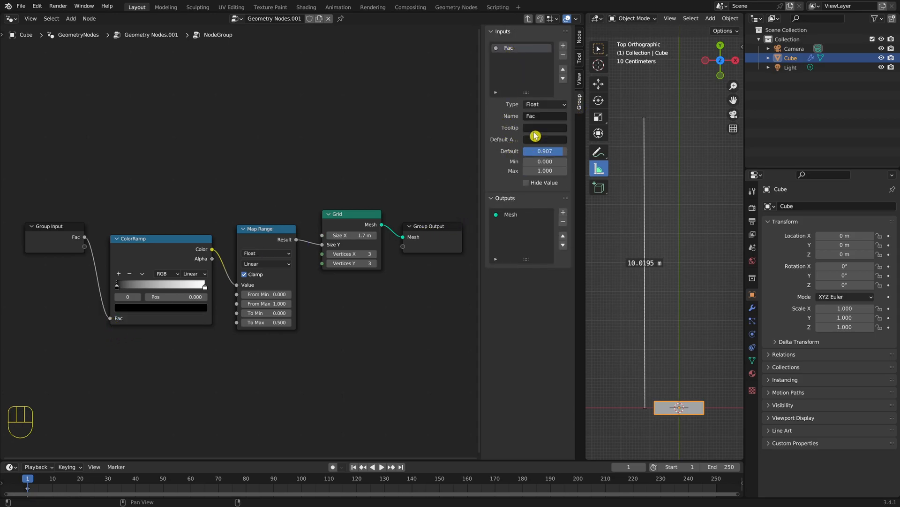
click(558, 115)
text(Thickness)
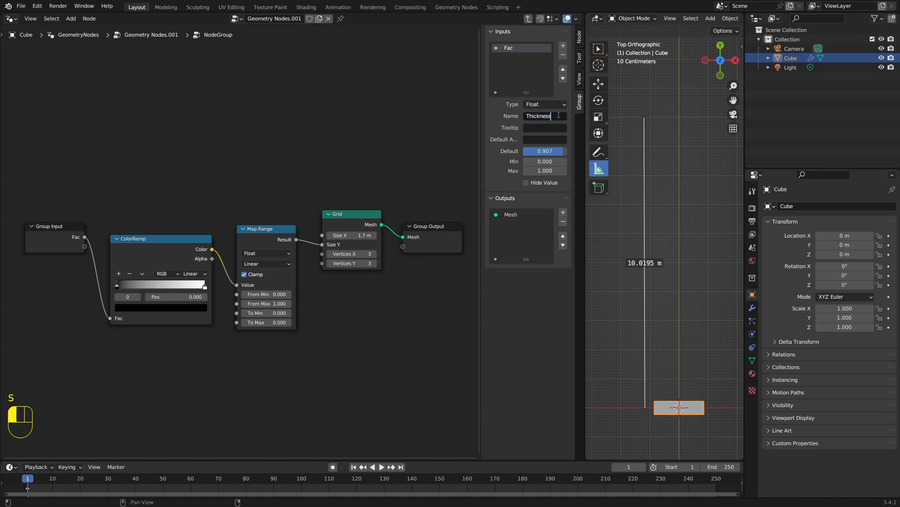
key(Return)
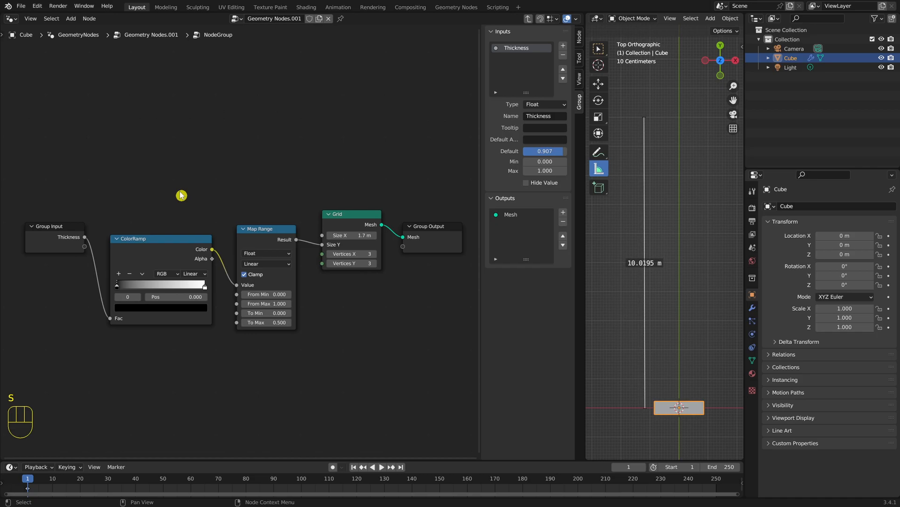
key(Tab)
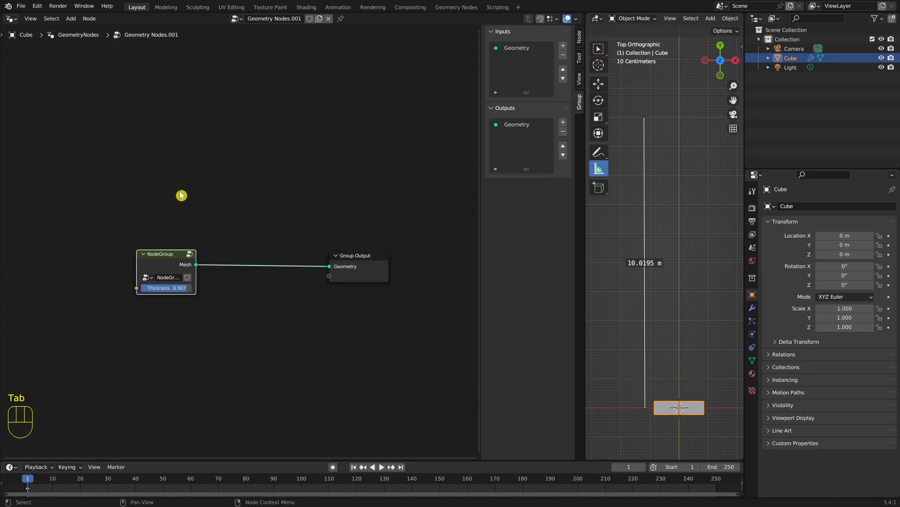
- Set the node group's Thickness to 0.707 and move the group node closer to the Group Output
mouse_move(167, 289)
mouse_down()
mouse_move(203, 291)
mouse_move(103, 291)
mouse_move(167, 291)
mouse_move(156, 294)
mouse_up()
drag(165, 259, 237, 259)
drag(236, 290, 255, 290)
drag(248, 257, 222, 257)
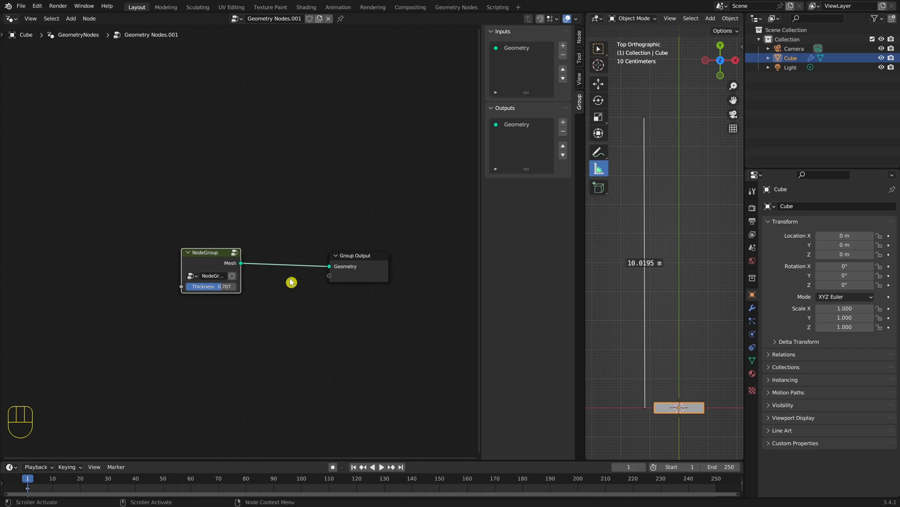
- Insert a Set Material node between the node group and the Group Output and assign it the existing Material
key(shift+a)
mouse_move(316, 179)
text(s)
text(s m)
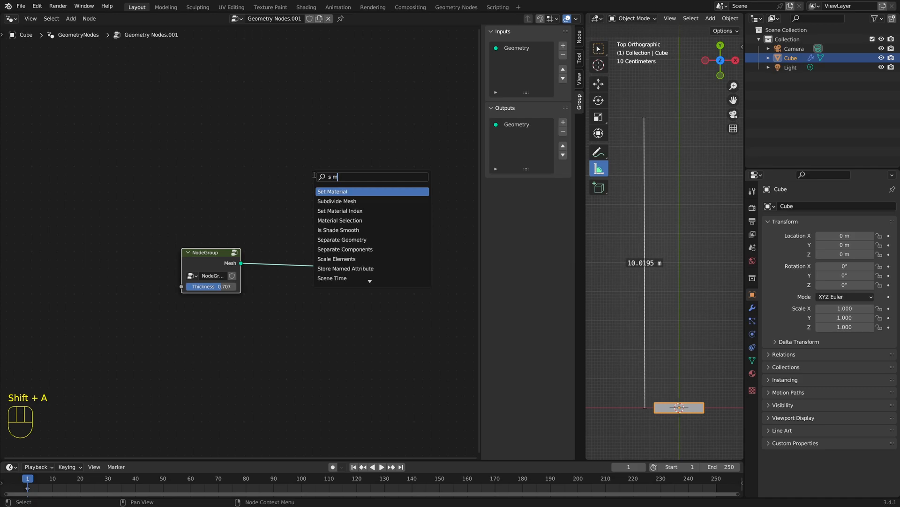
key(Return)
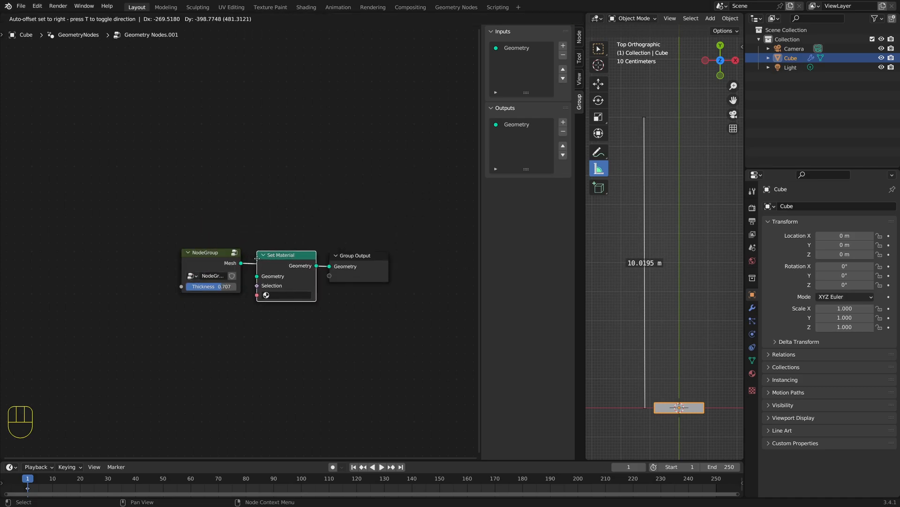
click(258, 268)
click(303, 291)
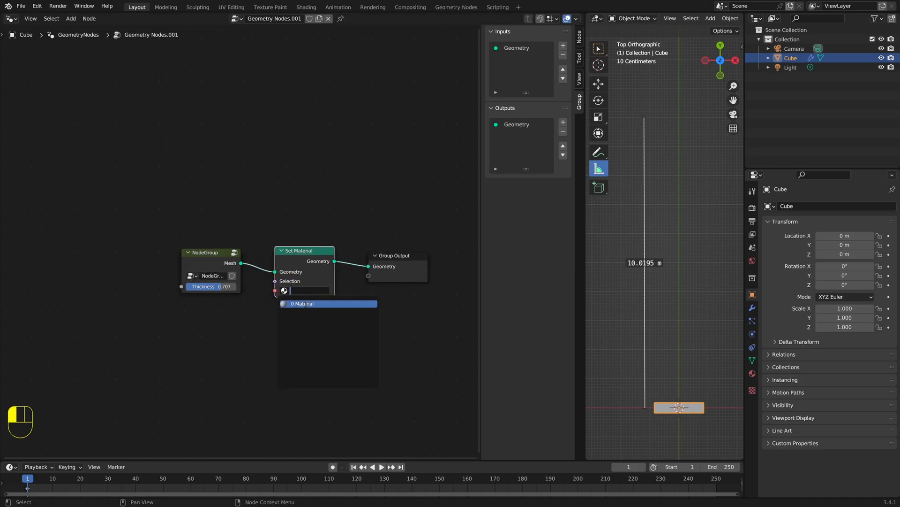
click(306, 304)
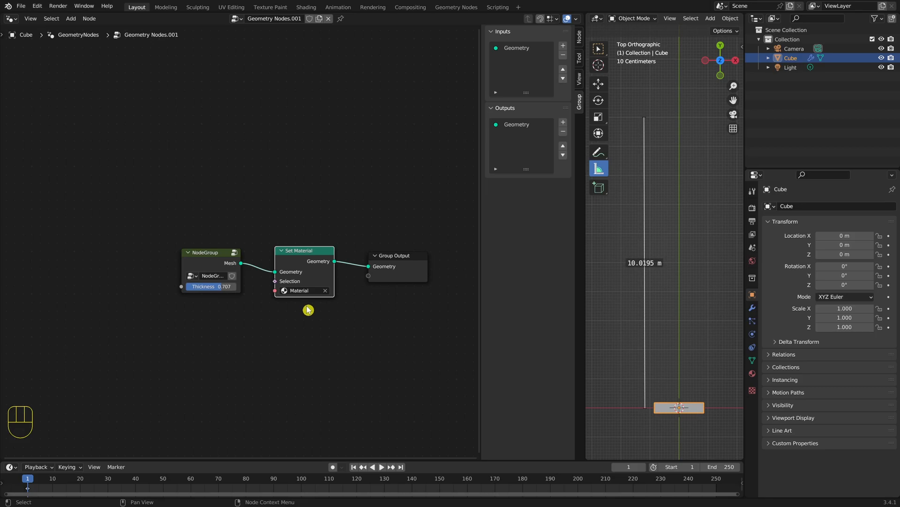
- Assign the existing Material to the cube object in its material properties
click(754, 374)
click(769, 246)
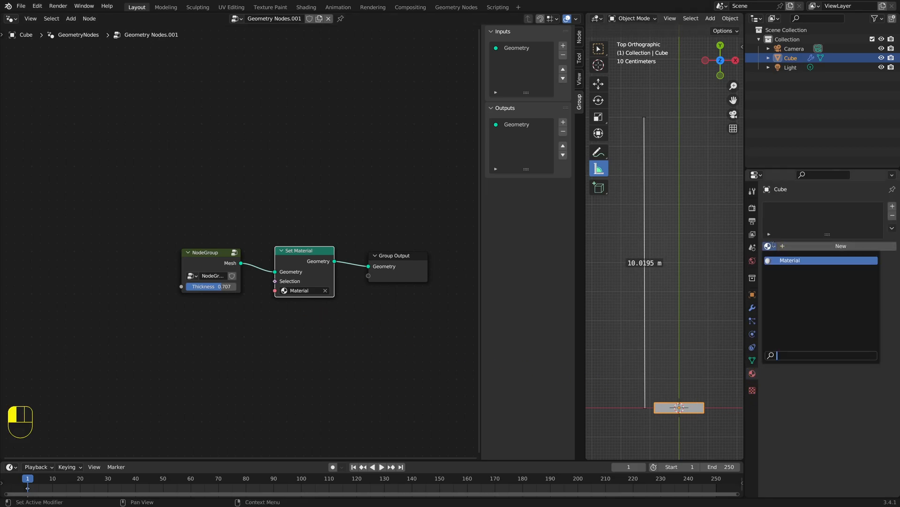
click(779, 260)
- Set the cube material's Emission color to a saturated bright yellow
scroll(816, 390, down, 8)
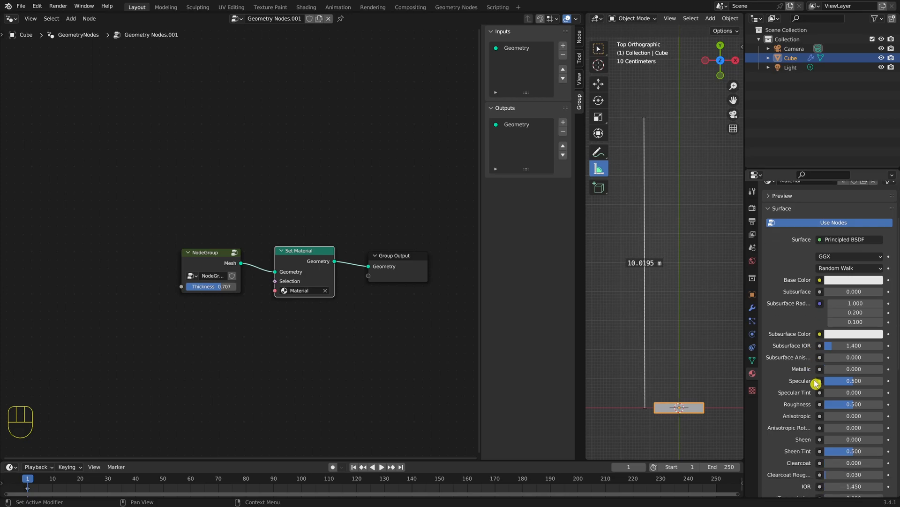
scroll(821, 402, down, 2)
click(829, 418)
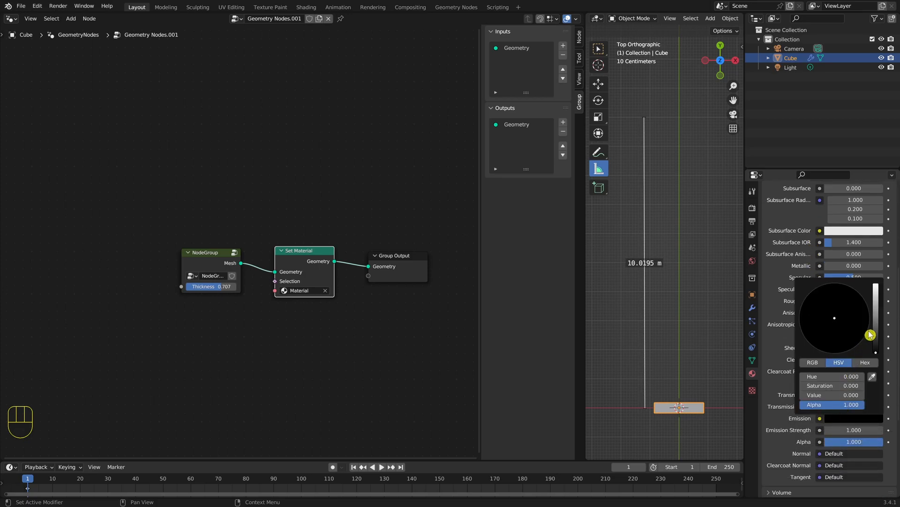
drag(875, 329, 877, 258)
drag(827, 335, 799, 344)
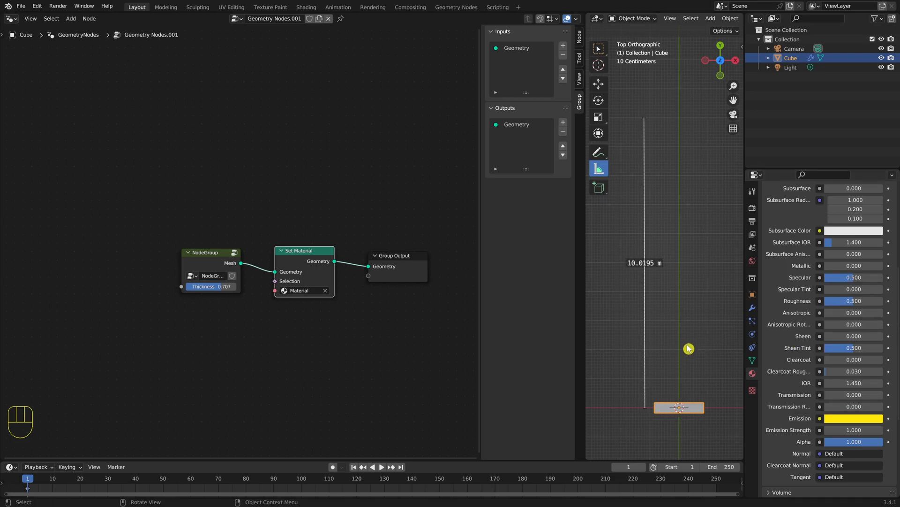
- Switch the viewport to Rendered shading and delete the Light from the scene
key(z)
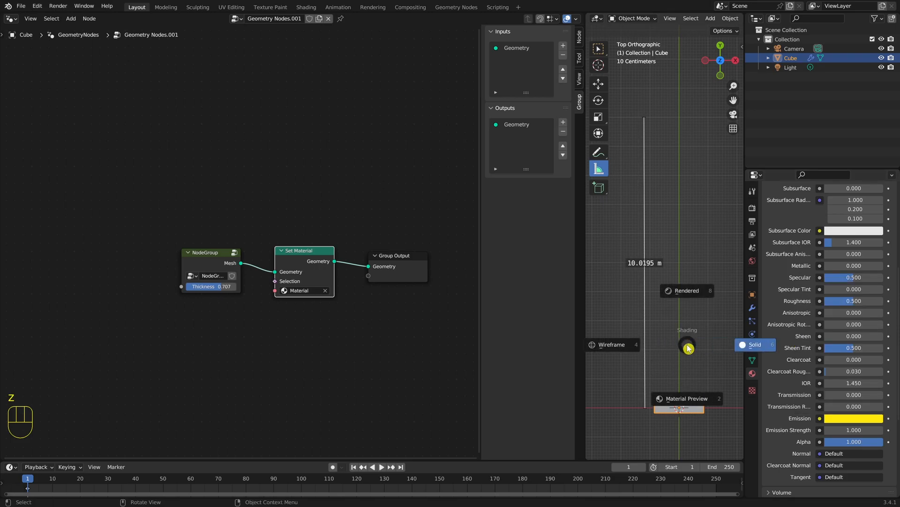
click(688, 346)
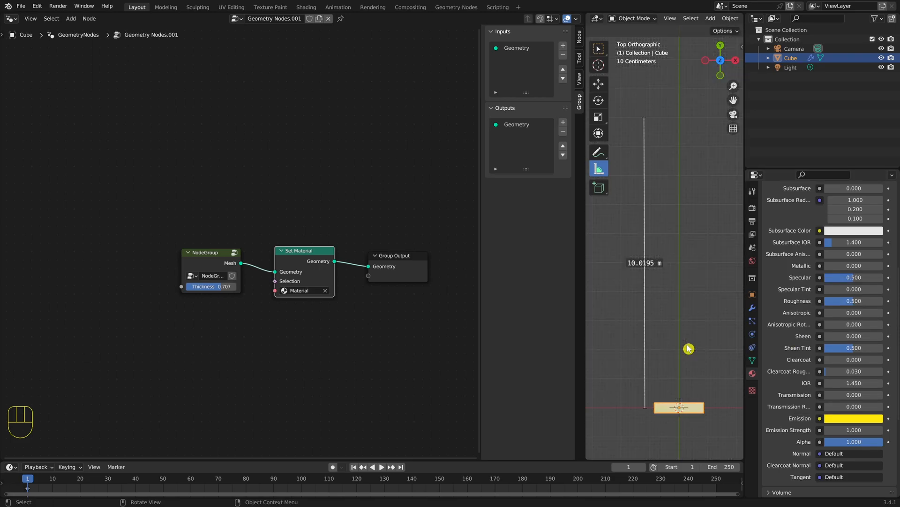
click(788, 68)
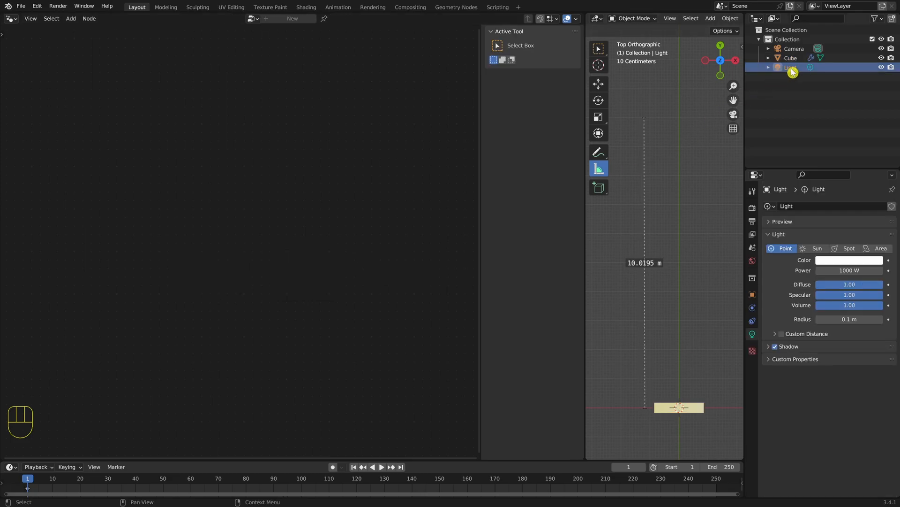
key(Delete)
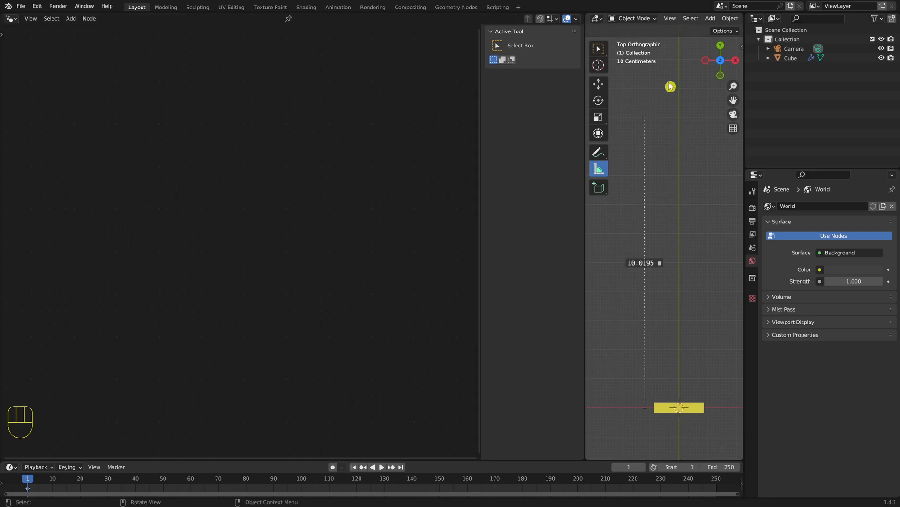
- Add a Curve Line node to the cube's geometry nodes with its End at X 0 m, Y 10 m, Z 0 m
click(791, 58)
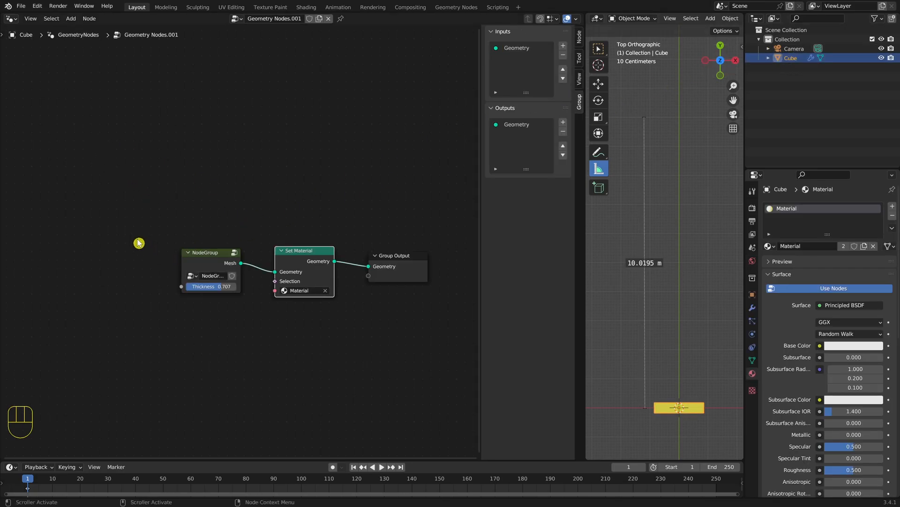
drag(204, 256, 184, 300)
key(shift+a)
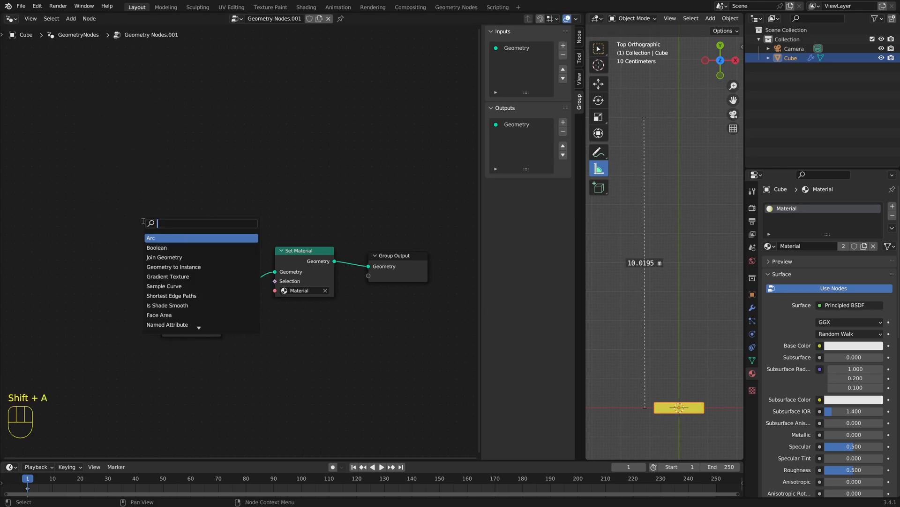
text(c)
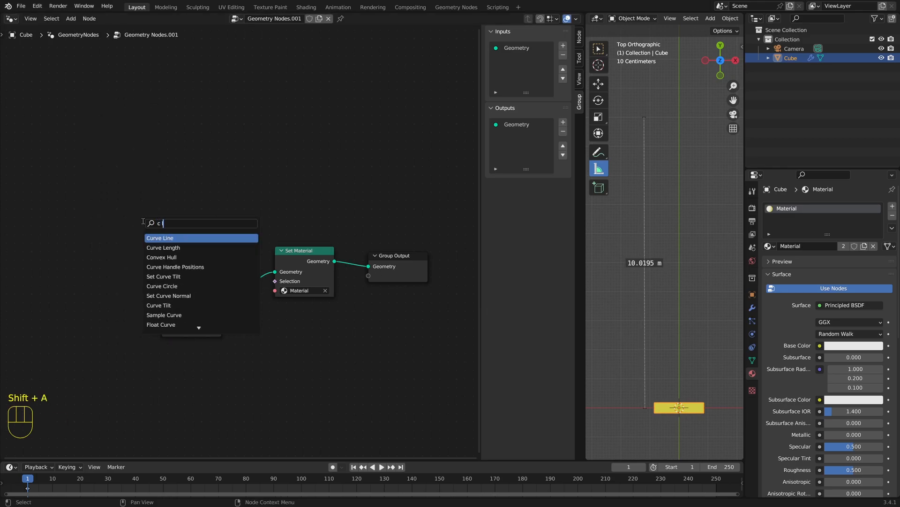
key(Return)
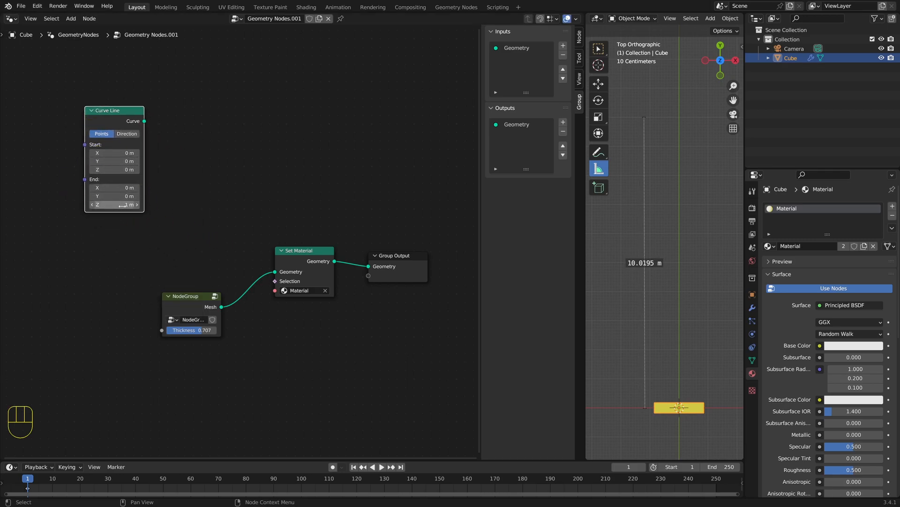
key(BackSpace)
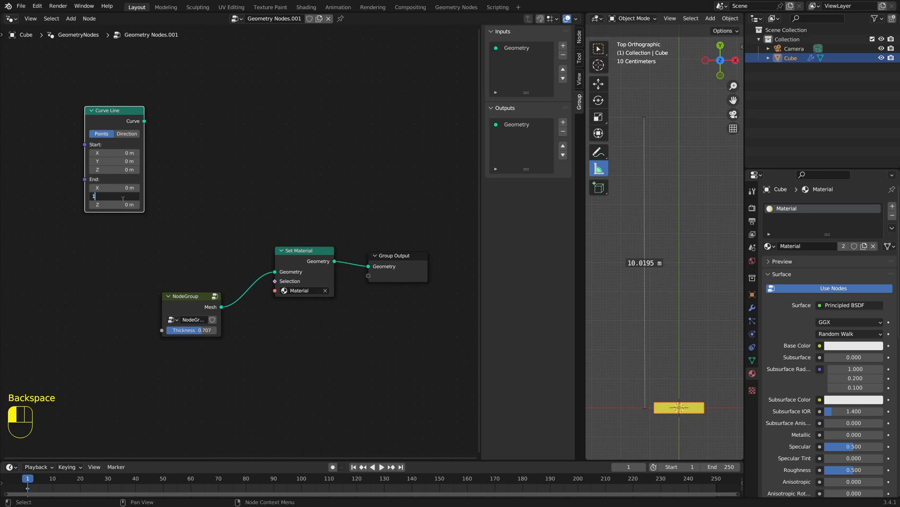
key(Return)
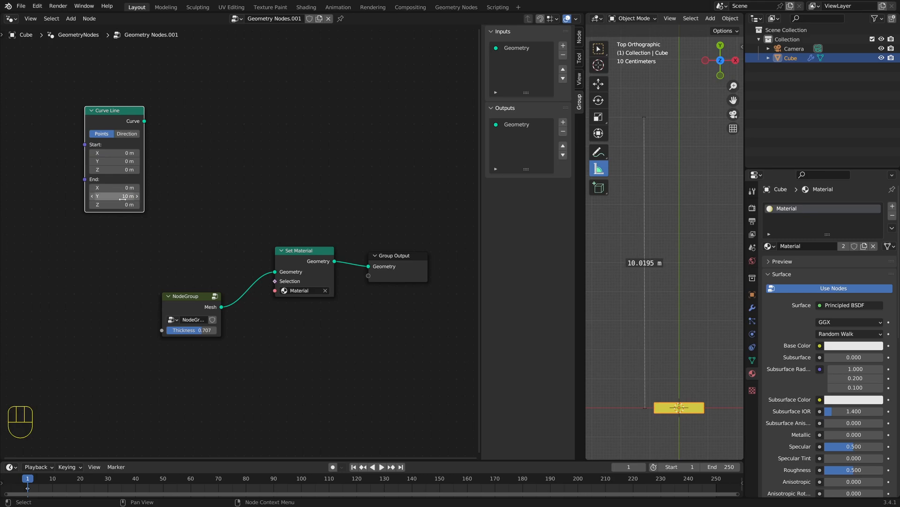
- Add a Resample Curve node fed by the Curve Line and set its Count to 11
click(218, 175)
key(shift+a)
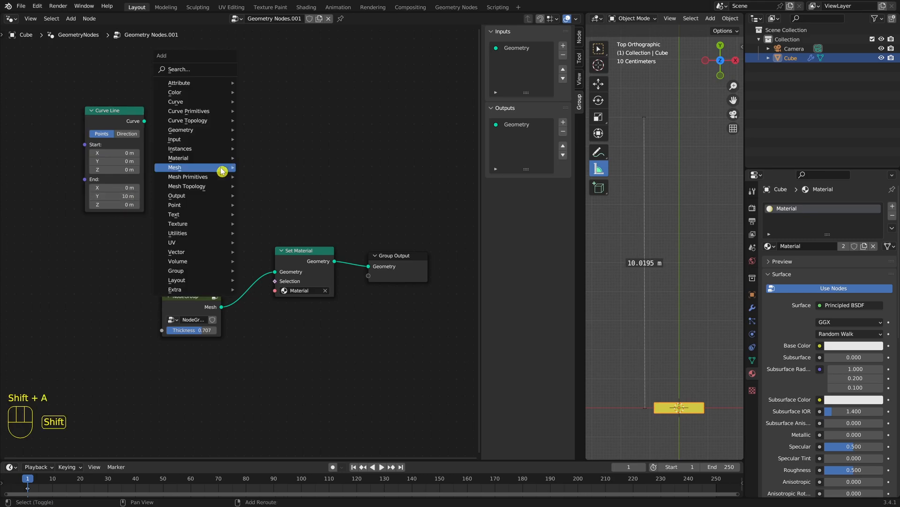
text(s)
text(resa)
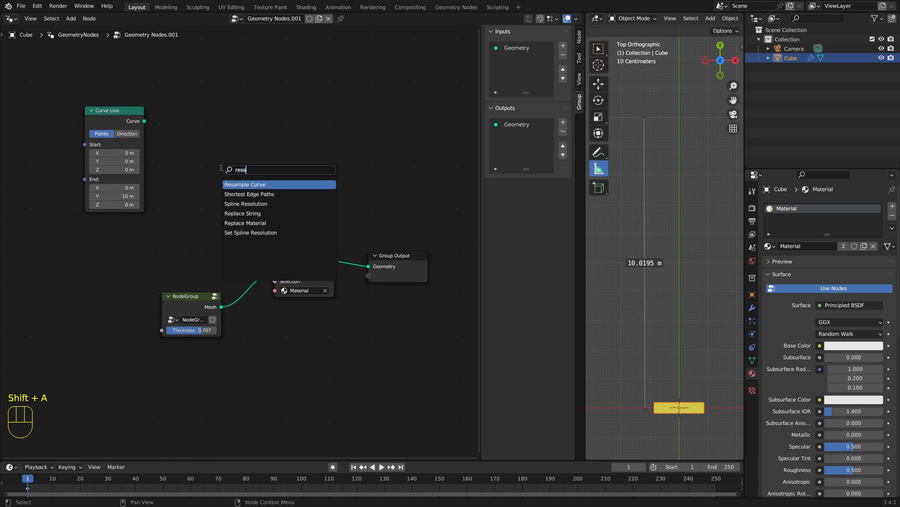
key(Return)
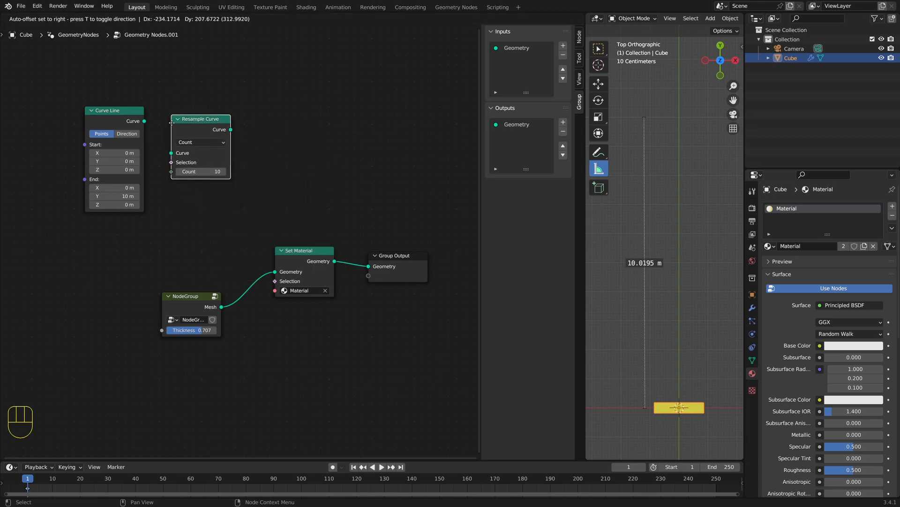
click(167, 116)
drag(145, 123, 172, 140)
double_click(219, 161)
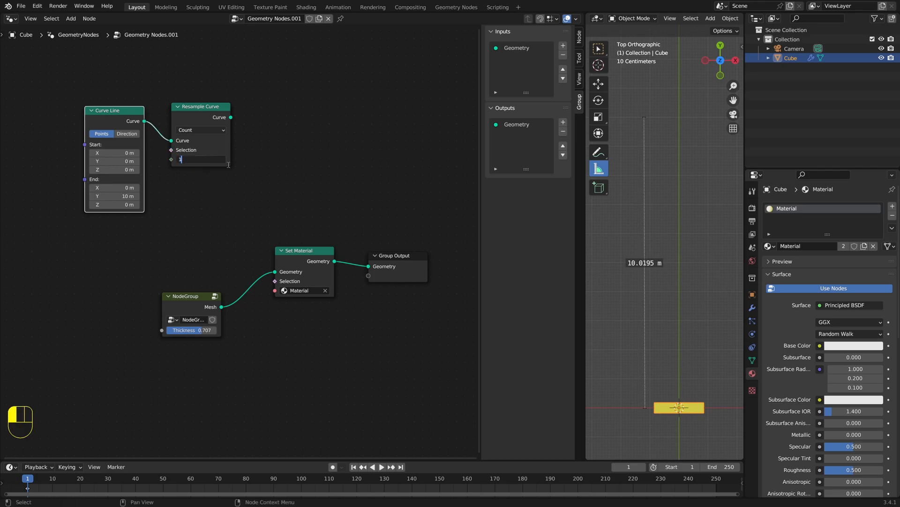
click(186, 295)
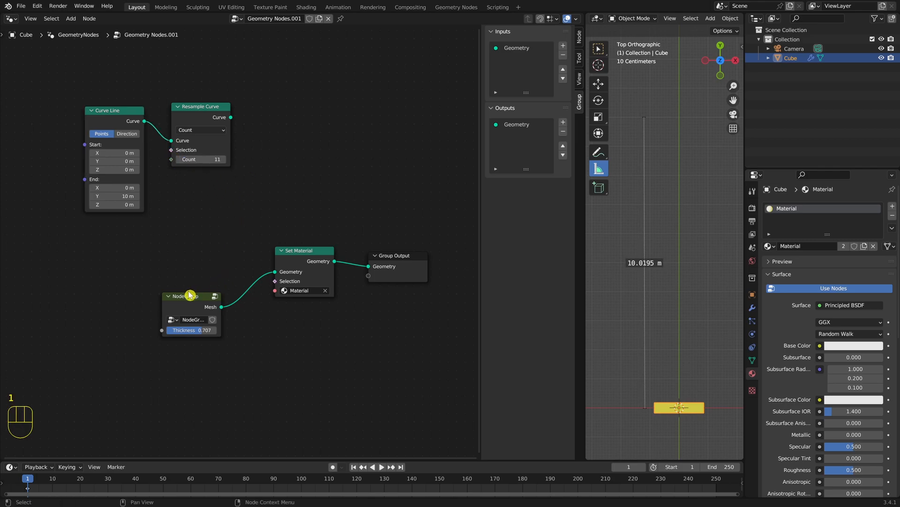
- Add an Instance on Points node and connect the resampled curve to its Points input
key(shift+a)
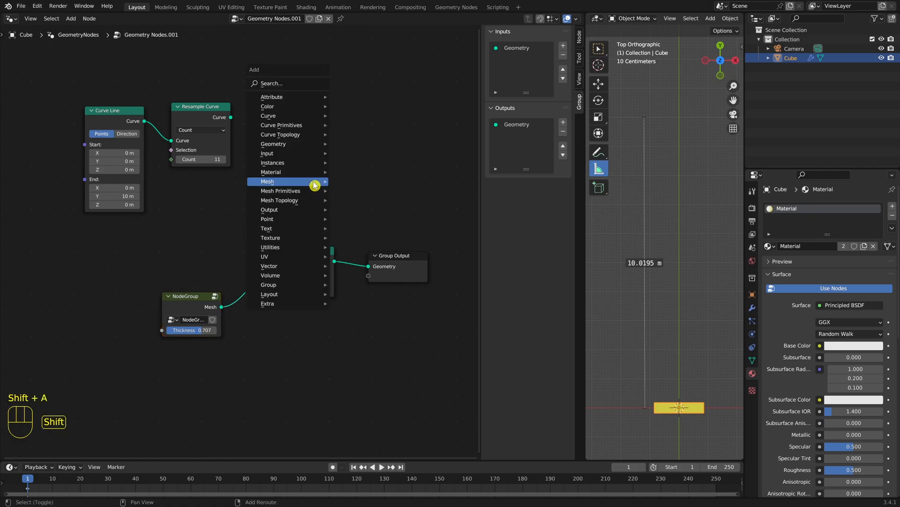
click(313, 182)
text(iop)
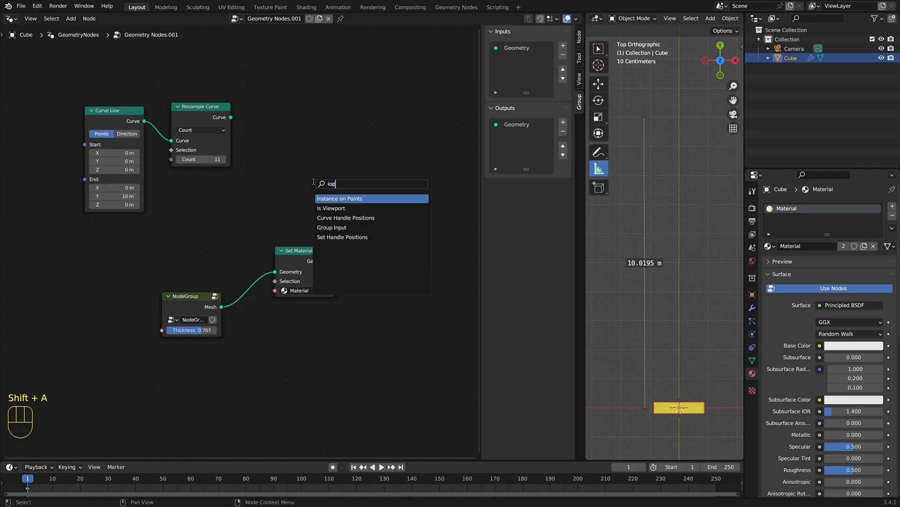
key(Return)
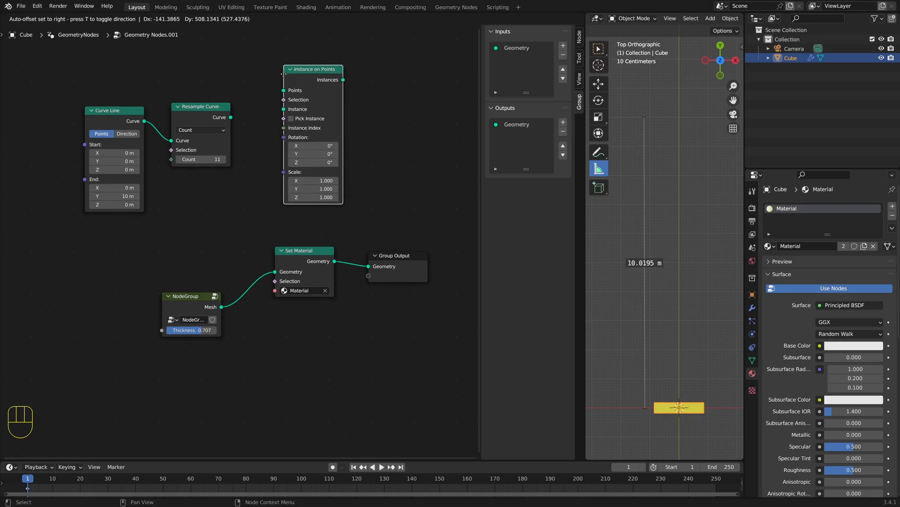
click(276, 65)
drag(233, 121, 275, 89)
- Tidy the curve nodes and reroute the node group's Mesh output from Set Material to the Instance input of Instance on Points
drag(118, 120, 109, 97)
drag(276, 272, 196, 209)
drag(192, 112, 185, 78)
drag(188, 215, 275, 109)
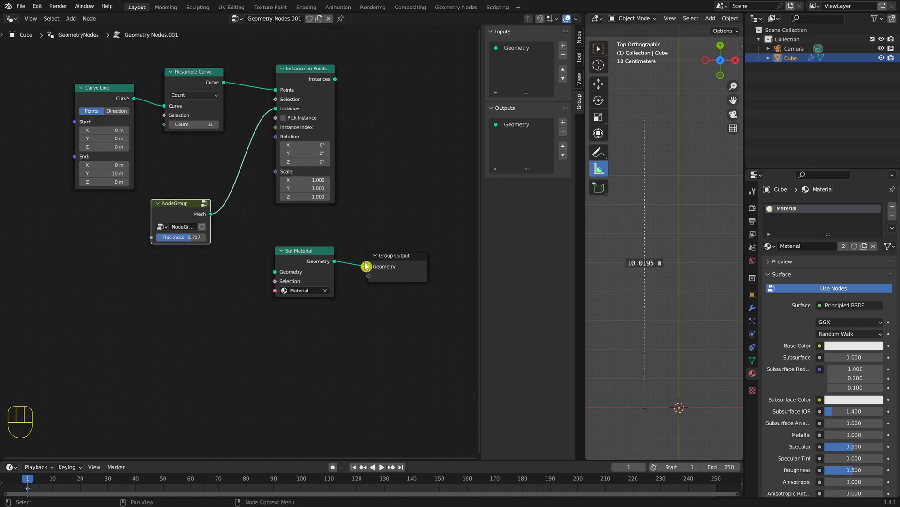
- Move the Set Material and Group Output nodes together up beside the Instance on Points node
click(375, 274)
shift+click(312, 252)
drag(311, 252, 372, 76)
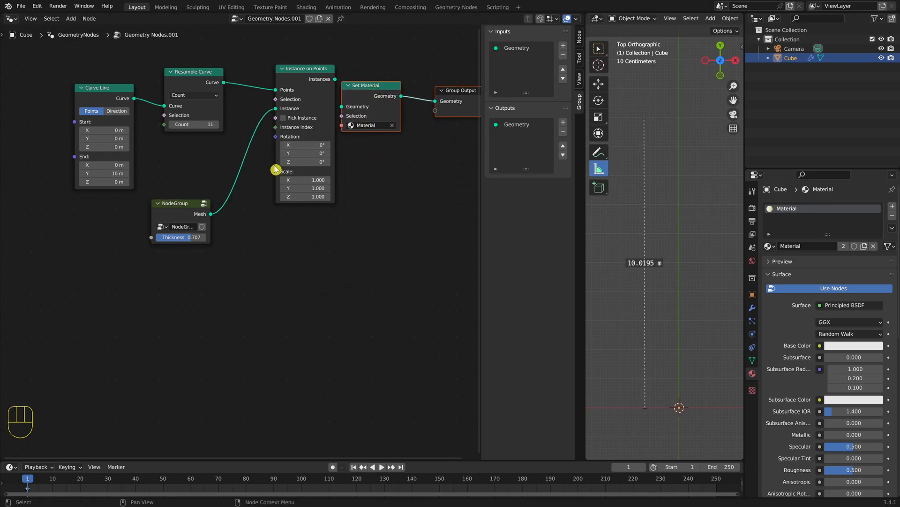
middle_drag(267, 193, 244, 294)
scroll(244, 294, down, 3)
middle_drag(264, 260, 229, 271)
drag(269, 189, 369, 238)
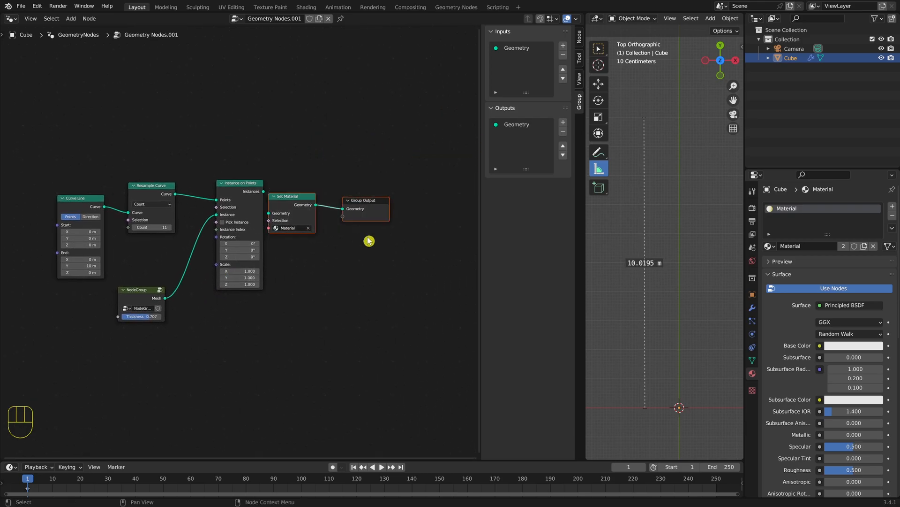
- Connect the Instances output to Set Material's Geometry input and set the node group's Thickness to 0.257
drag(292, 197, 312, 175)
drag(262, 192, 286, 197)
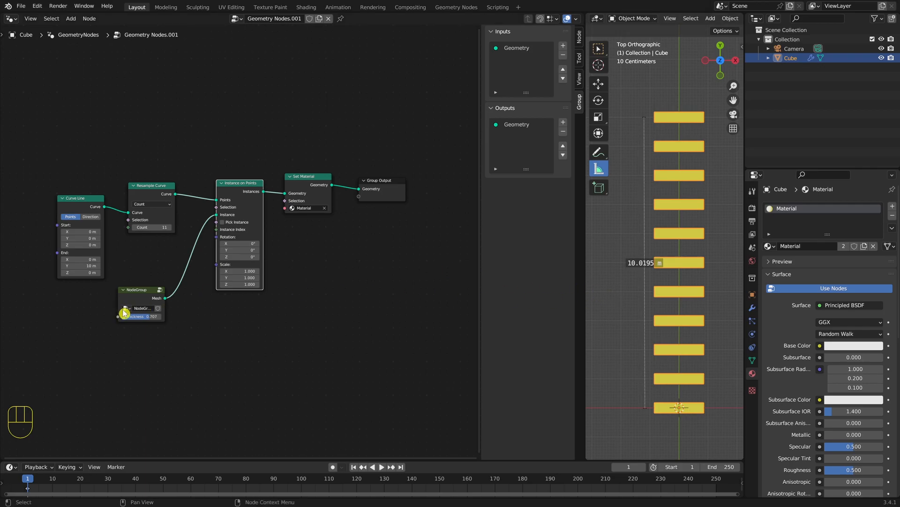
mouse_move(141, 317)
mouse_down()
mouse_move(106, 316)
mouse_move(127, 321)
mouse_up()
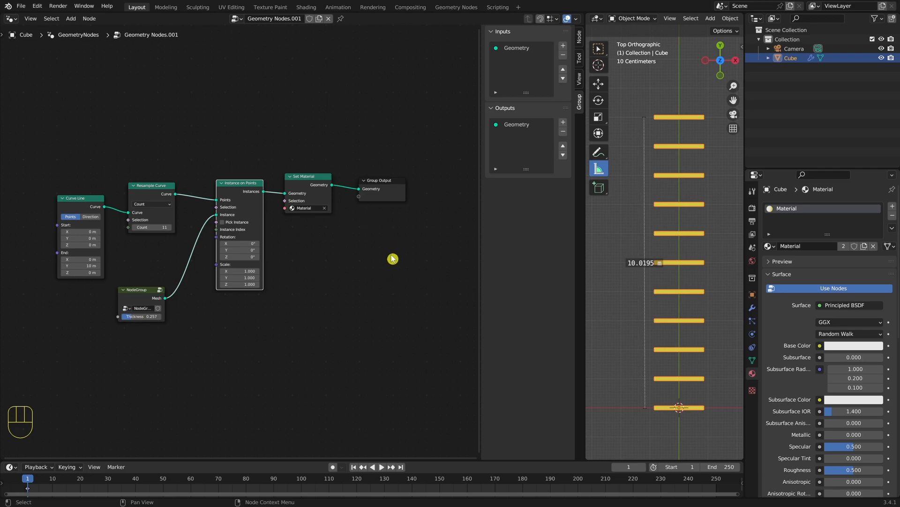
middle_drag(165, 182, 200, 108)
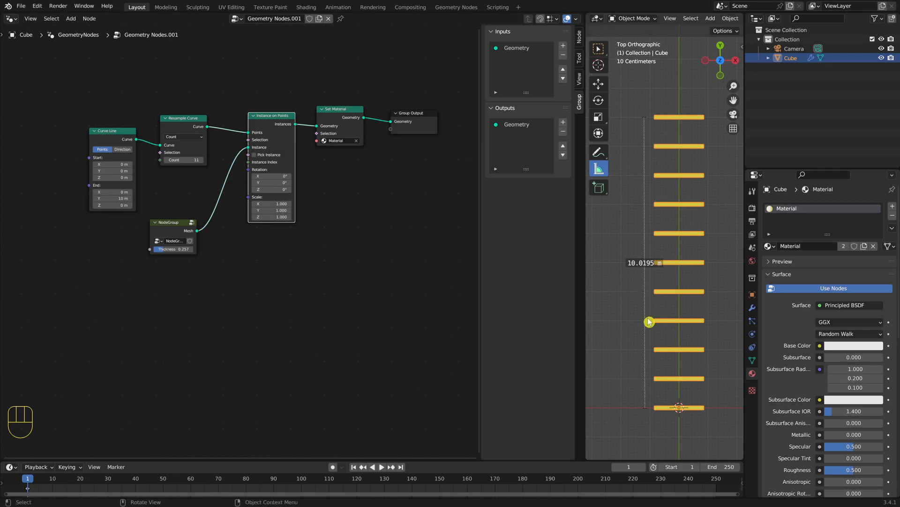
- Add an Arrows empty at the world origin
key(shift+s)
click(631, 341)
key(shift+a)
key(Down)
key(Down)
key(Down)
key(Down)
key(Down)
key(Down)
key(Down)
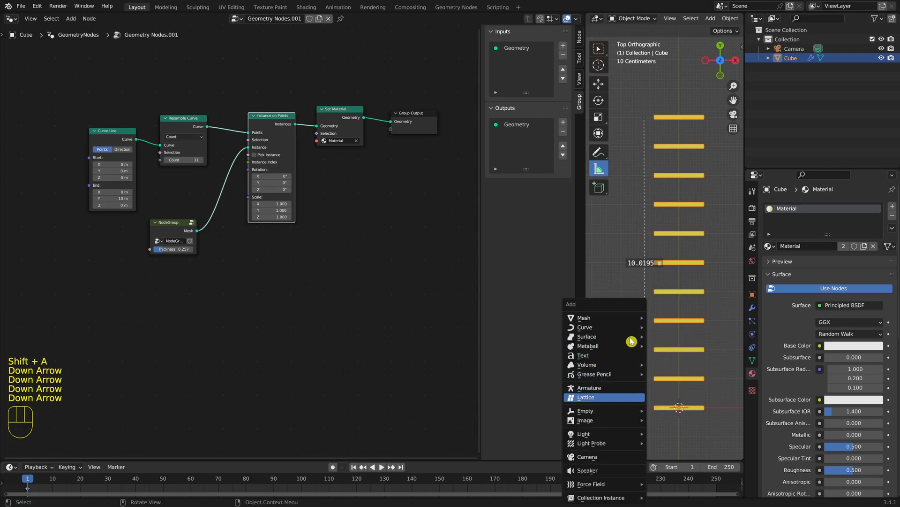
key(Down)
key(Down)
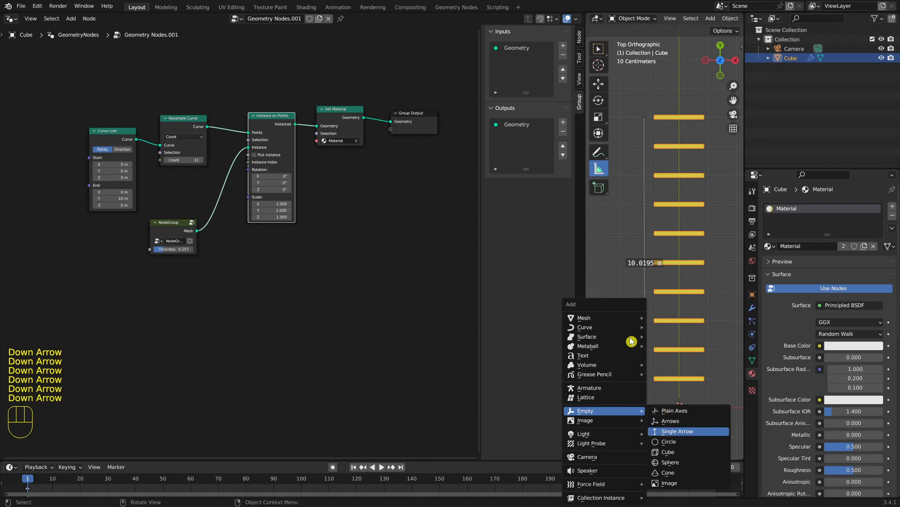
key(Up)
key(Return)
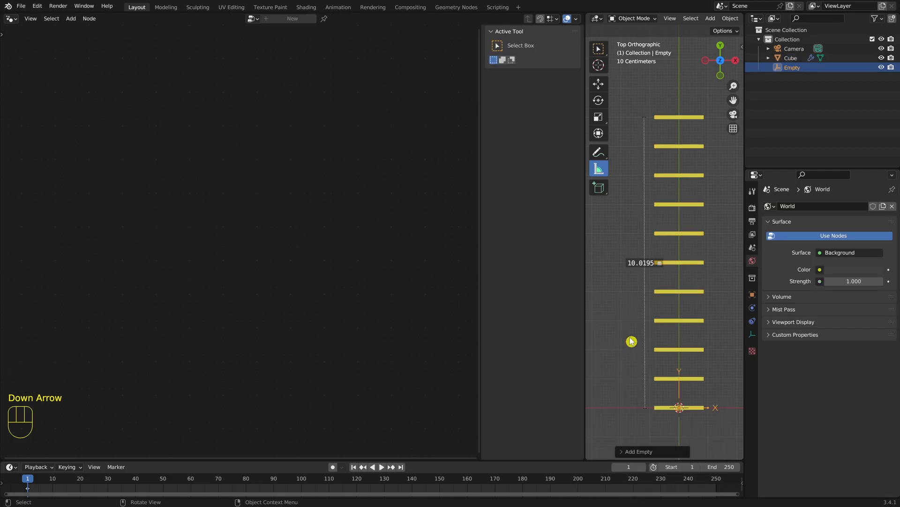
- Bring the Empty into the cube's node tree as an Object Info node below the node group
click(791, 57)
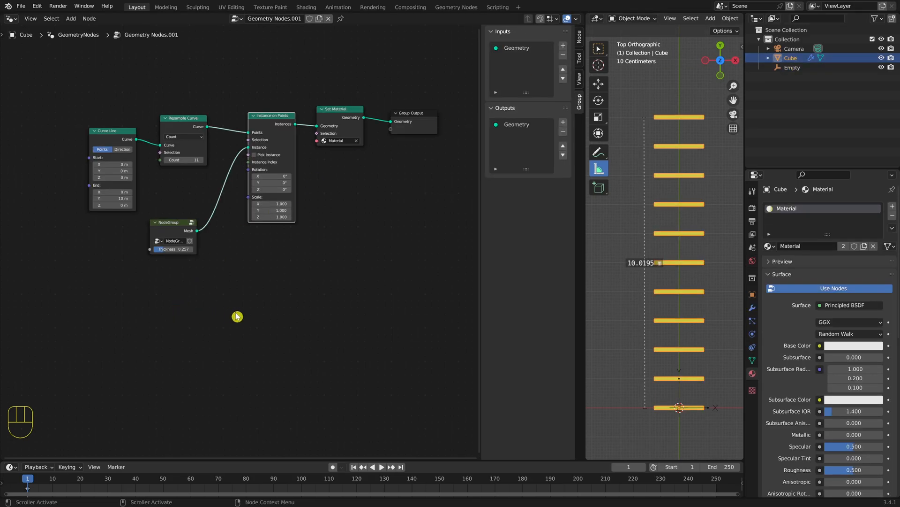
click(164, 327)
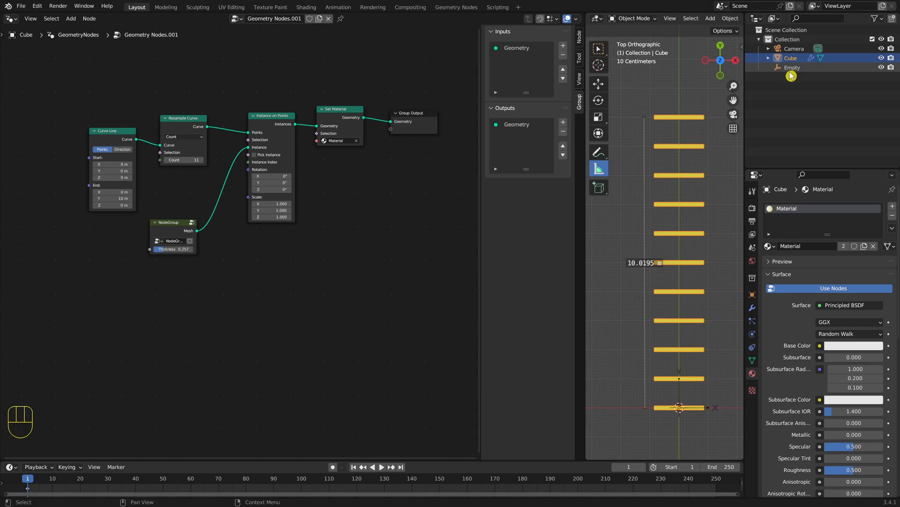
drag(793, 68, 413, 272)
drag(86, 398, 103, 340)
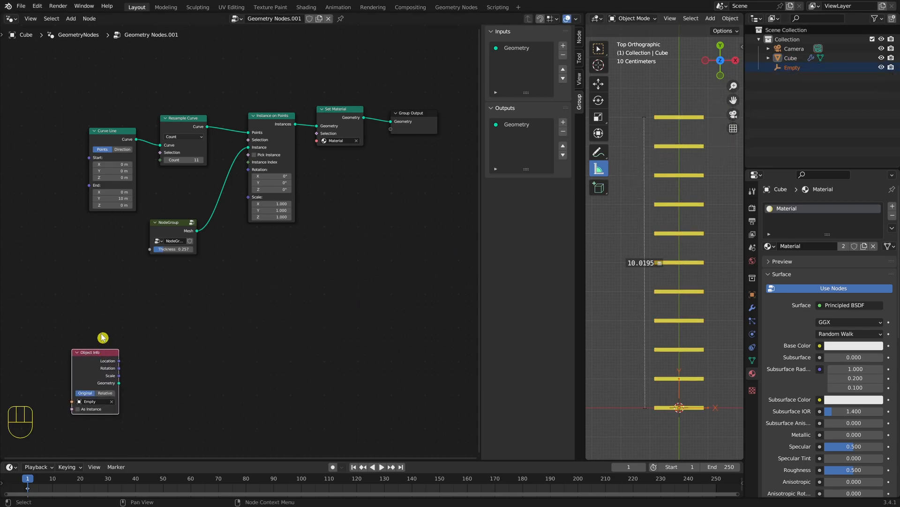
- Add a Position node and place it directly above the Object Info node
scroll(105, 317, up, 1)
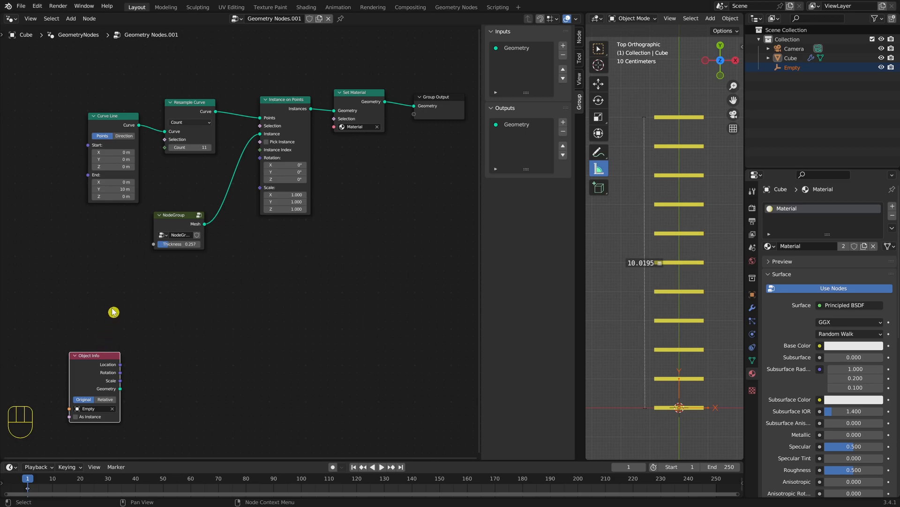
key(shift+a)
text(posi)
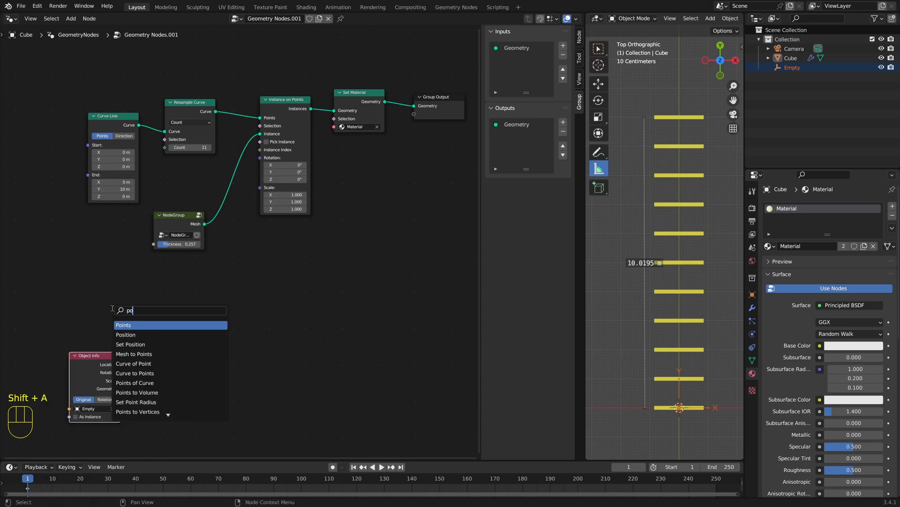
key(Return)
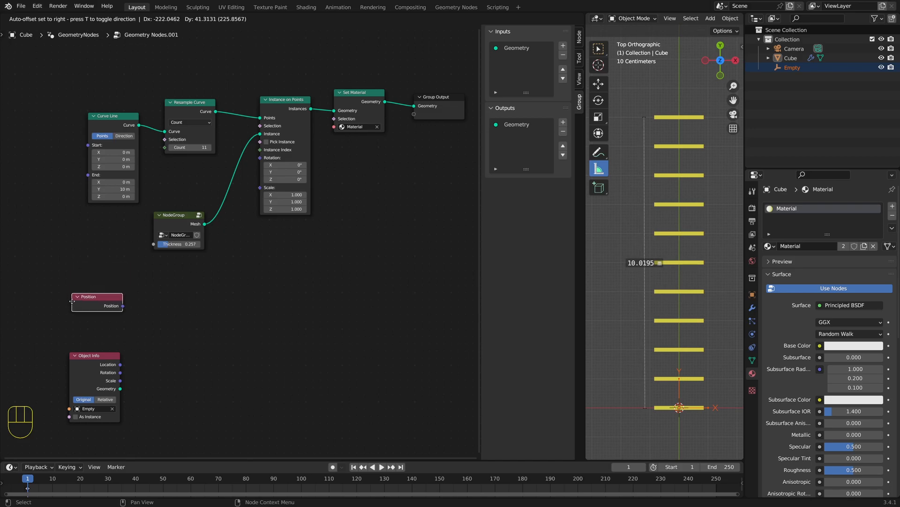
click(77, 310)
click(173, 371)
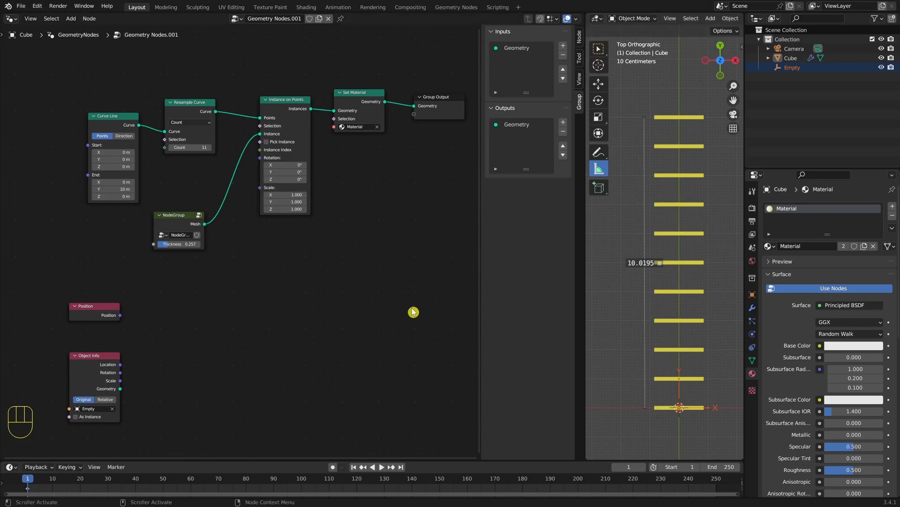
- Add a Vector Math node beside the Position and Object Info nodes and set its operation to Distance
key(shift+a)
text(vector)
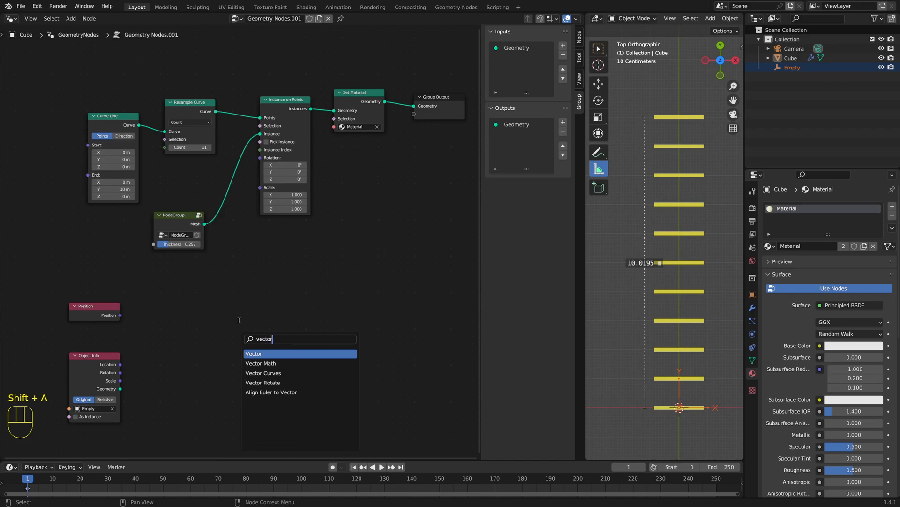
key(Down)
key(Return)
click(177, 328)
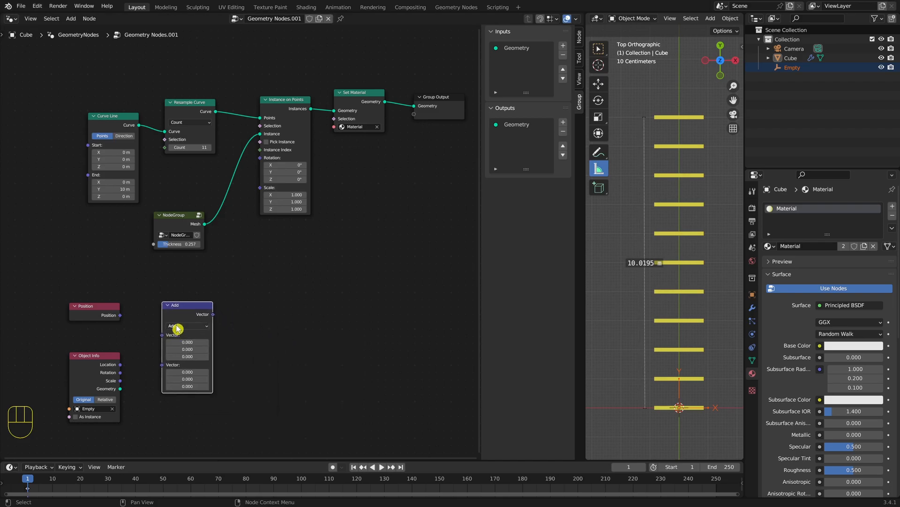
click(178, 328)
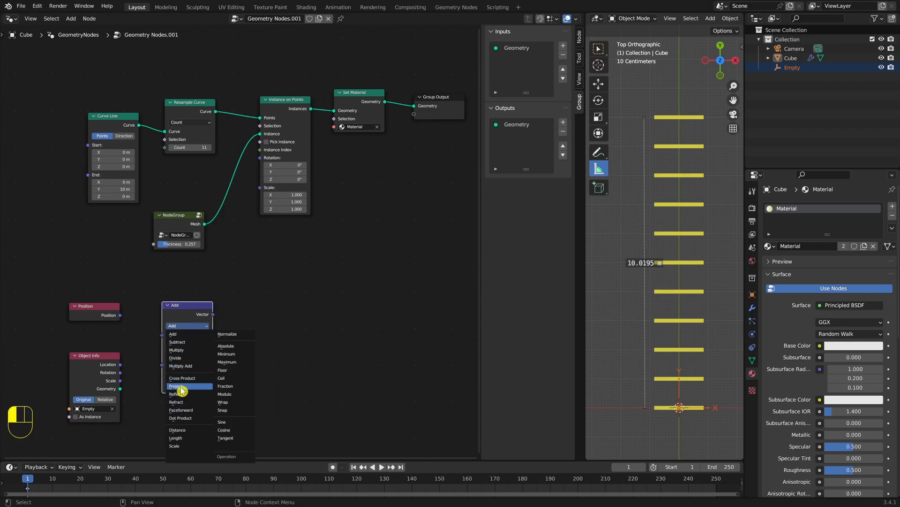
click(180, 431)
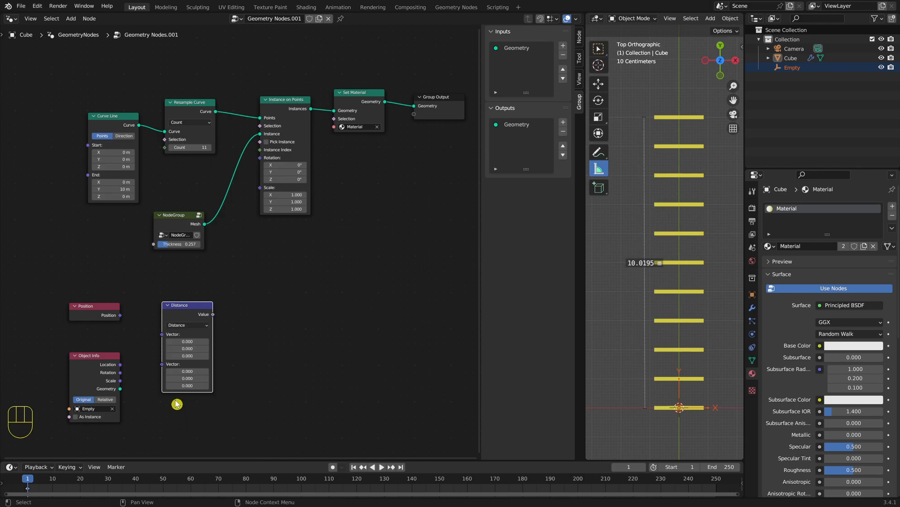
- Connect Position and the Object Info's Location to the two Distance inputs, and move the Distance node lower beside Object Info
drag(121, 316, 162, 334)
drag(122, 367, 165, 343)
click(182, 308)
drag(182, 309, 189, 374)
- Add a second Vector Math node above the Distance node and set its operation to Subtract
key(shift+a)
text(s)
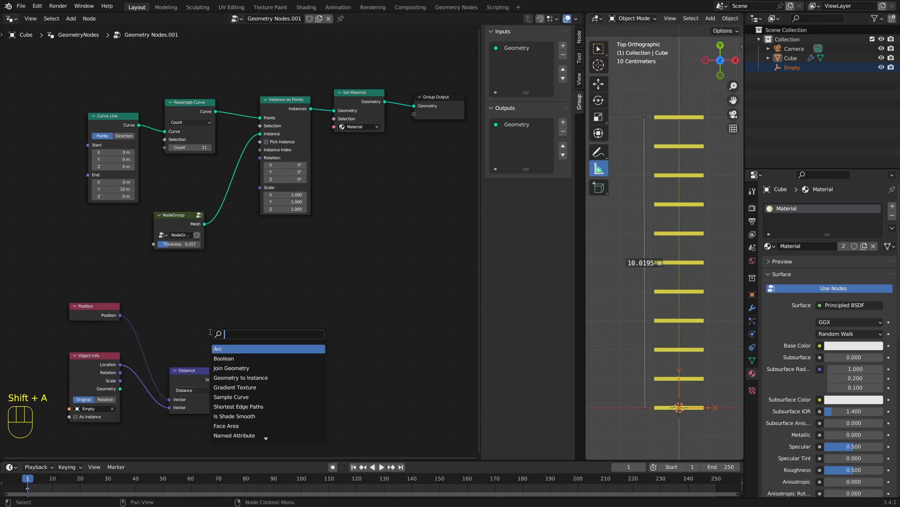
text(add)
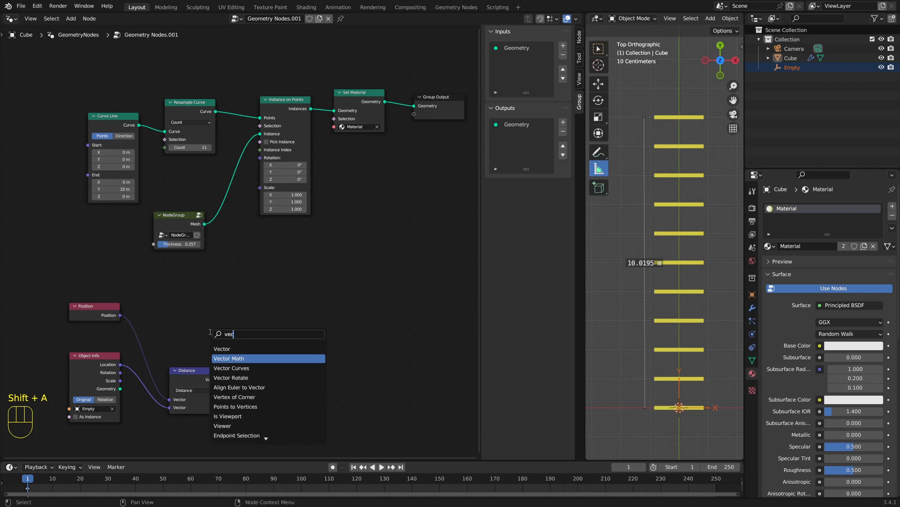
key(Return)
click(263, 276)
click(288, 293)
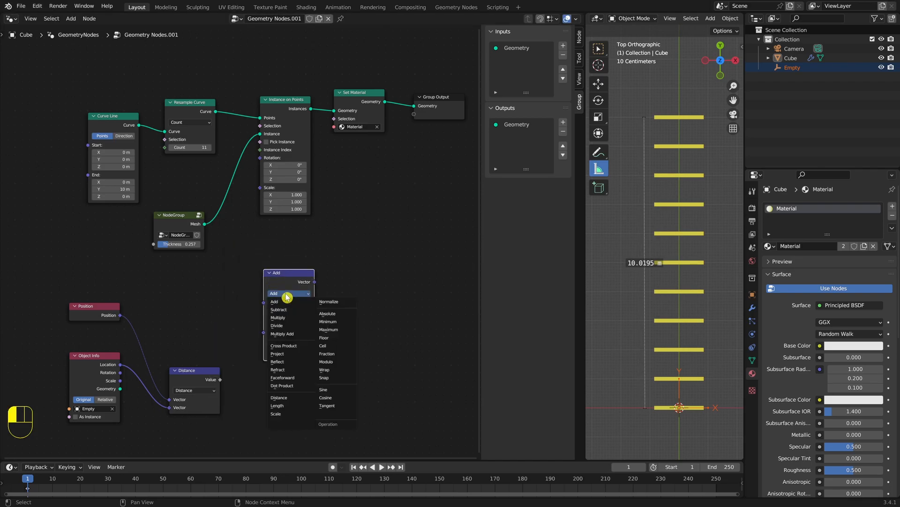
click(291, 314)
- Connect Position and the Object Info's Location to the Subtract node's first and second inputs, and line Subtract up above Distance
drag(194, 371, 224, 391)
drag(275, 273, 201, 280)
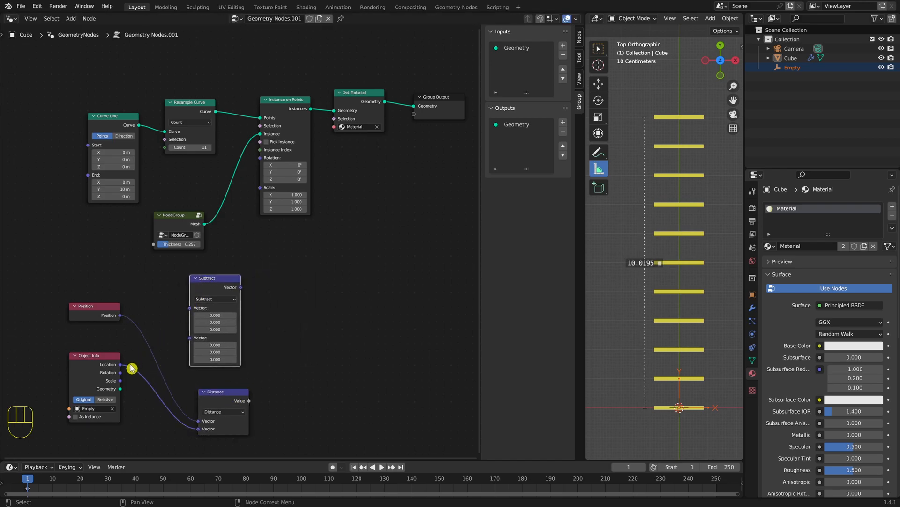
drag(94, 364, 90, 381)
drag(120, 315, 189, 310)
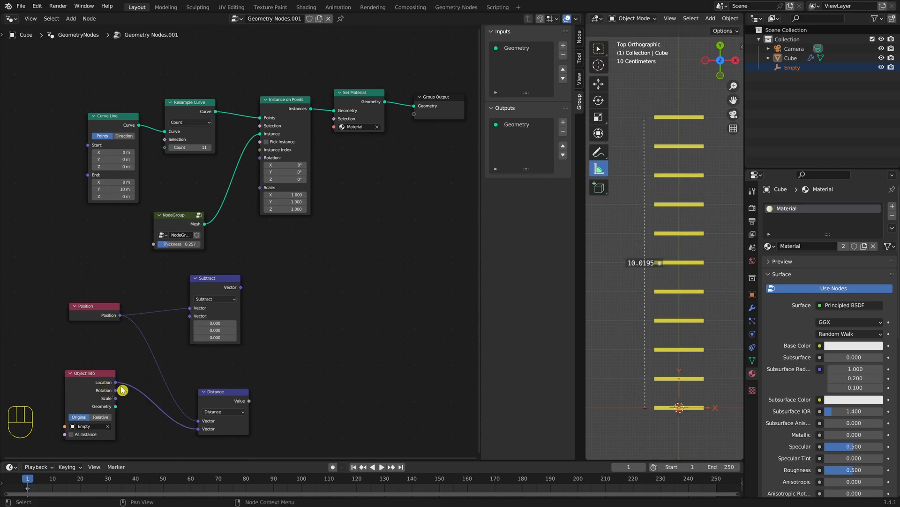
drag(120, 383, 190, 315)
drag(212, 388, 189, 383)
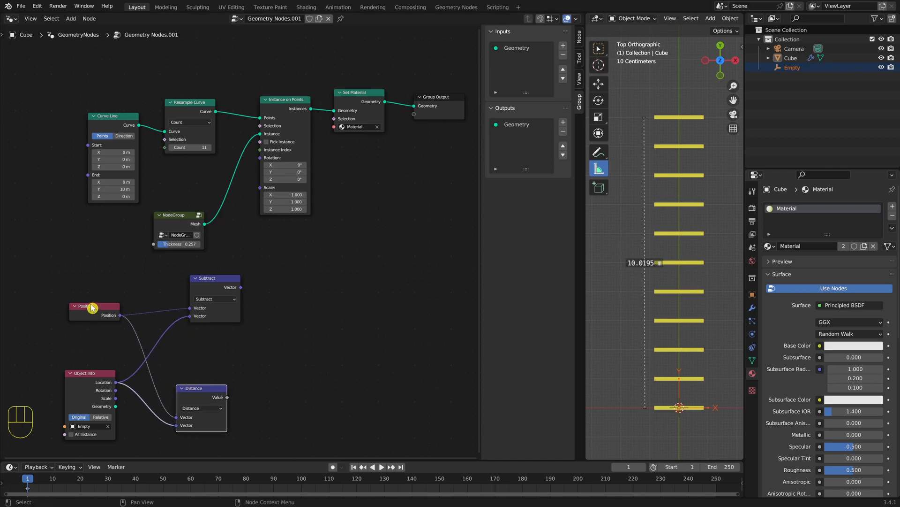
drag(92, 308, 90, 303)
drag(203, 283, 183, 303)
- Add a Vector Math node after the Subtract and Distance nodes and set its operation to Multiply
click(273, 353)
key(shift+a)
text(vect)
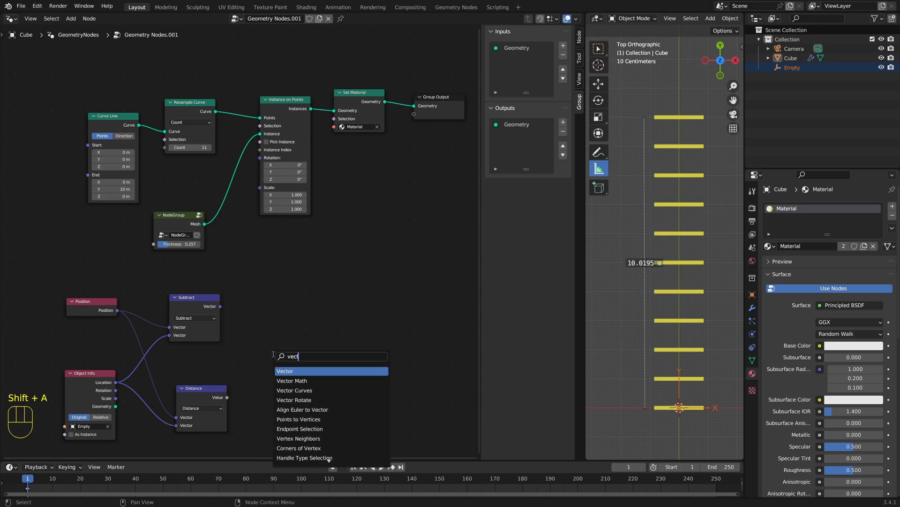
key(Down)
key(Return)
click(283, 333)
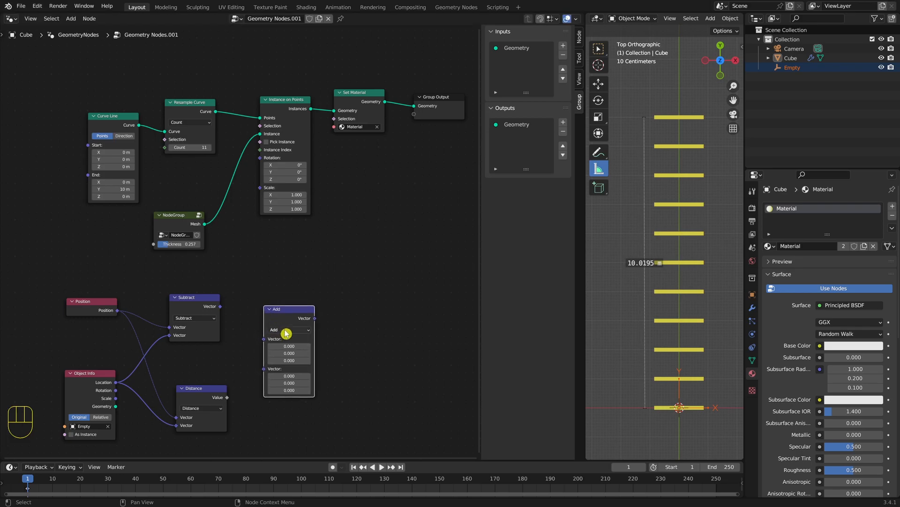
click(283, 329)
click(289, 353)
drag(282, 316, 285, 305)
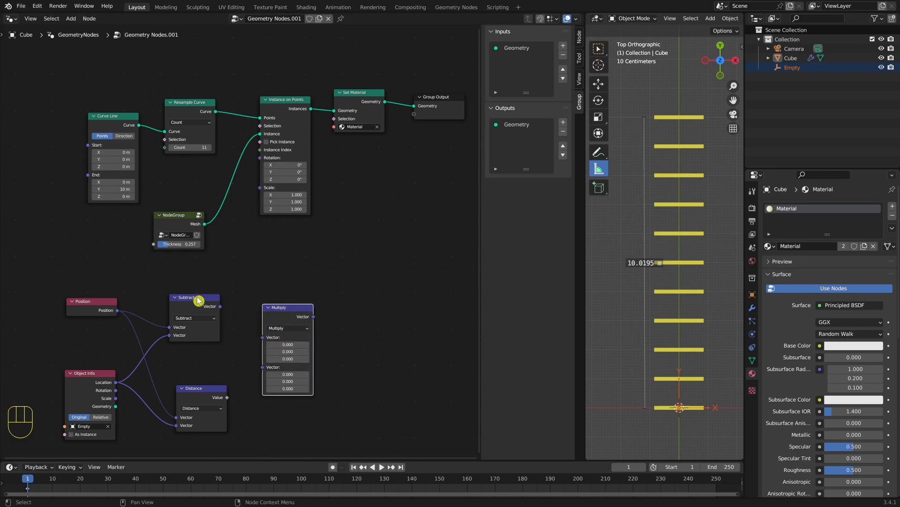
- Connect the Subtract vector and the Distance value to the two Multiply inputs, and move Multiply level between those nodes
click(227, 313)
drag(227, 309, 262, 337)
drag(227, 397, 262, 346)
drag(286, 312, 280, 344)
- Add a Vector Math node with the Add operation and connect the Multiply vector to its first input
click(333, 344)
key(shift+a)
text(vect)
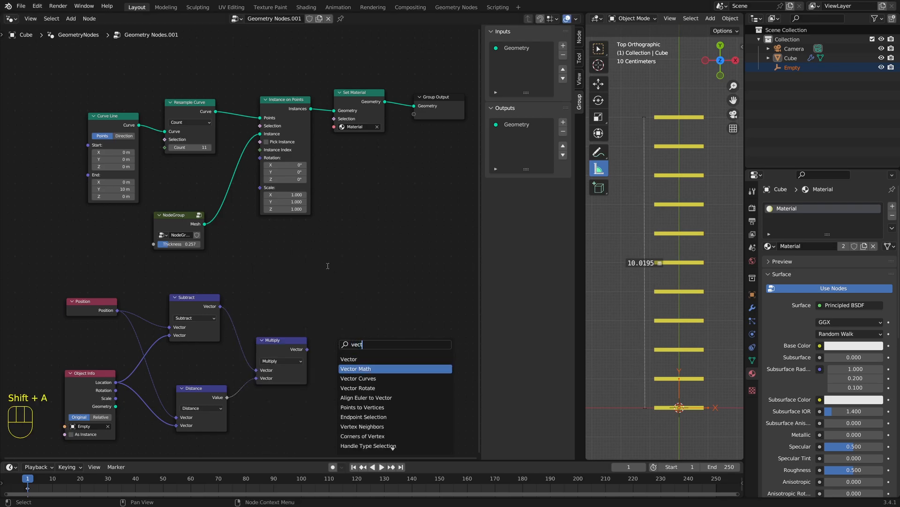
key(Return)
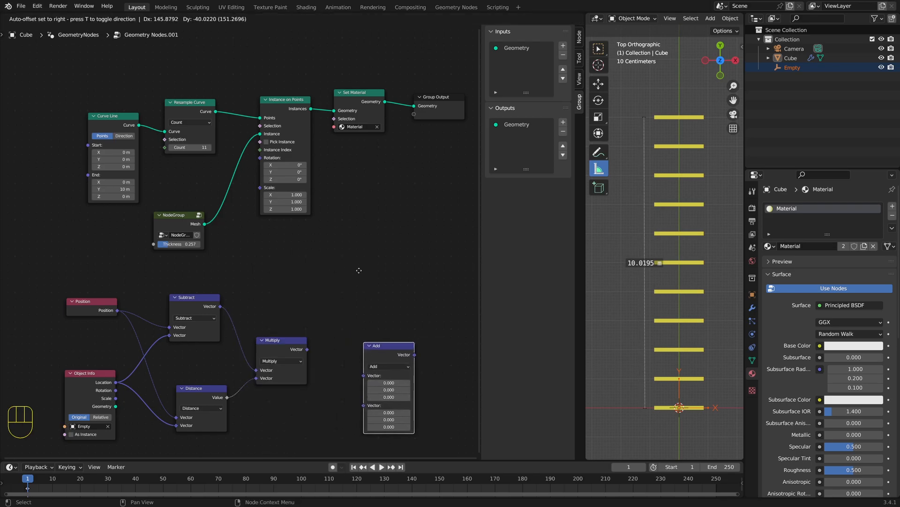
click(339, 231)
drag(358, 304, 364, 278)
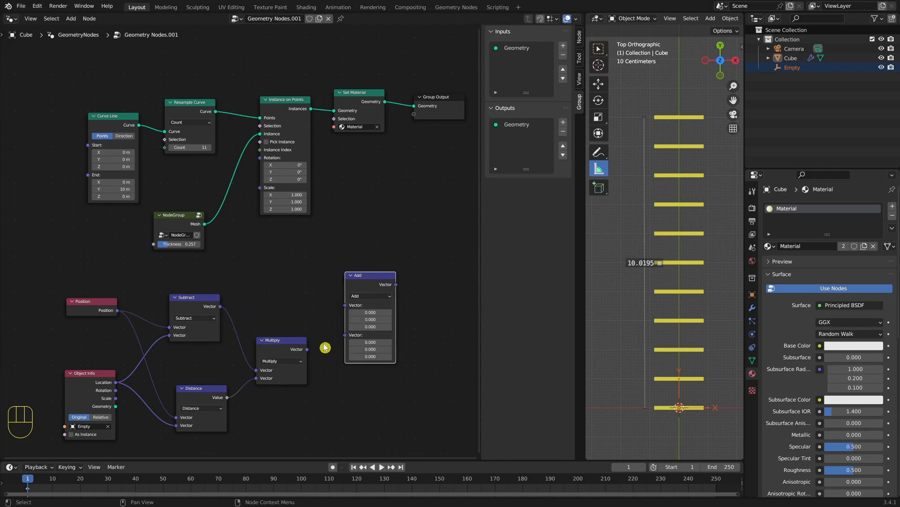
drag(307, 350, 345, 305)
- Move the Add node below Multiply and connect the Object Info's Location to its second vector input
middle_drag(273, 299, 299, 149)
scroll(299, 150, up, 1)
drag(406, 124, 383, 310)
drag(228, 235, 227, 218)
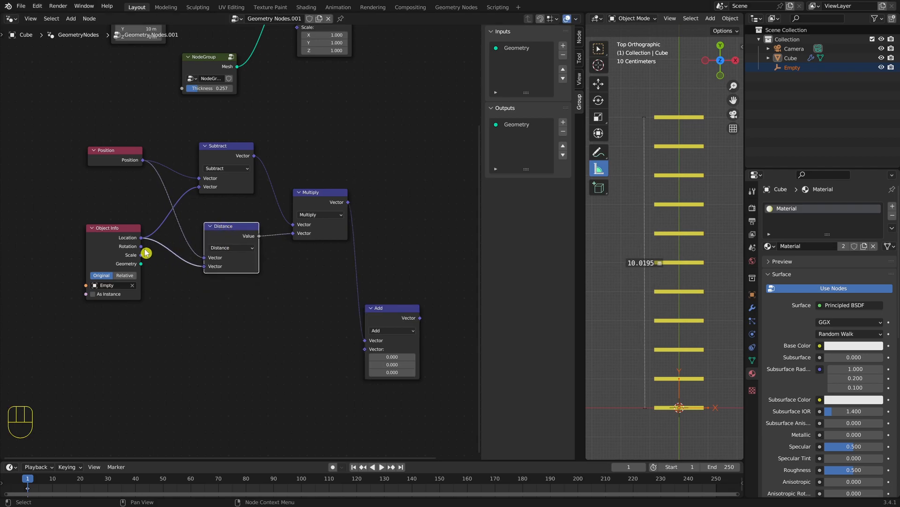
drag(142, 238, 365, 349)
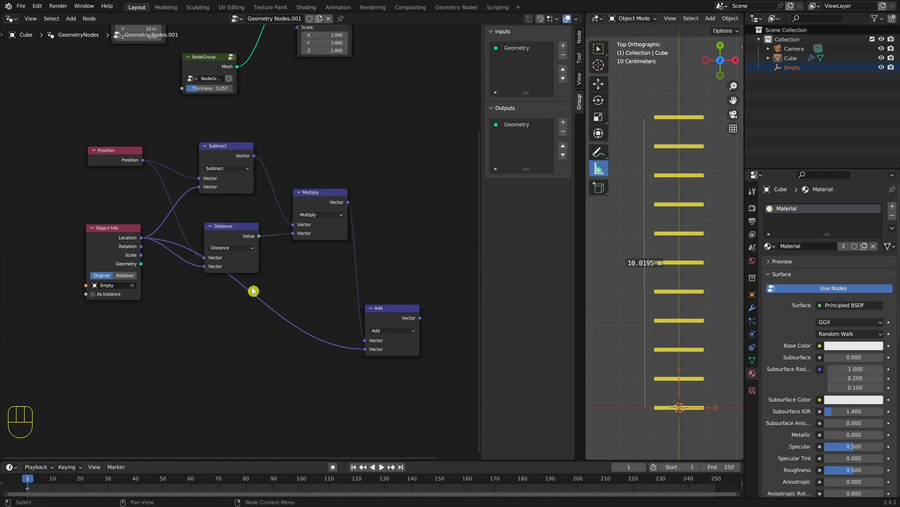
- Route the Location-to-Add link through a reroute point below the Distance node, and move Multiply and Add closer in
drag(213, 227, 216, 224)
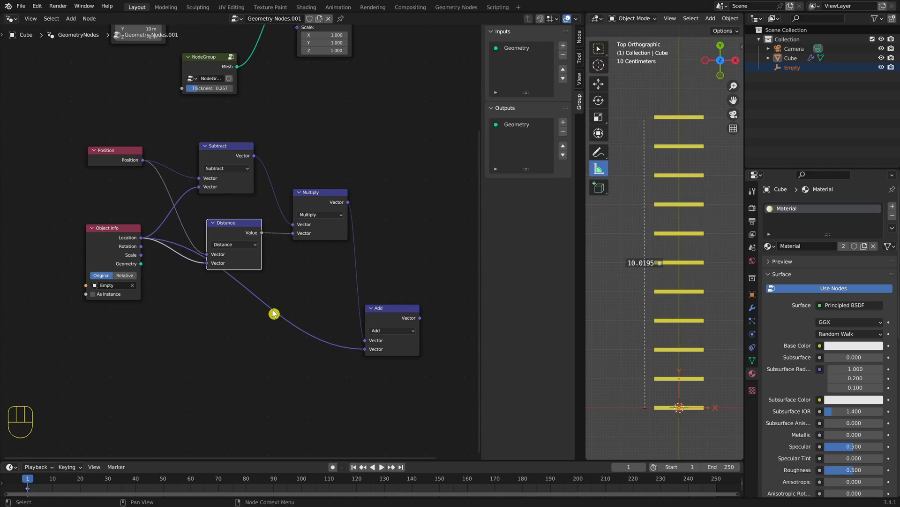
shift+right_drag(280, 323, 279, 329)
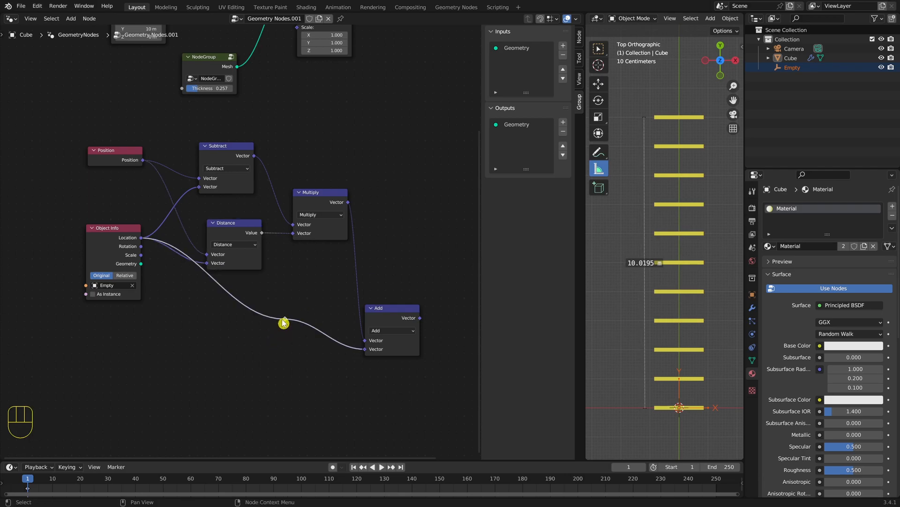
key(g)
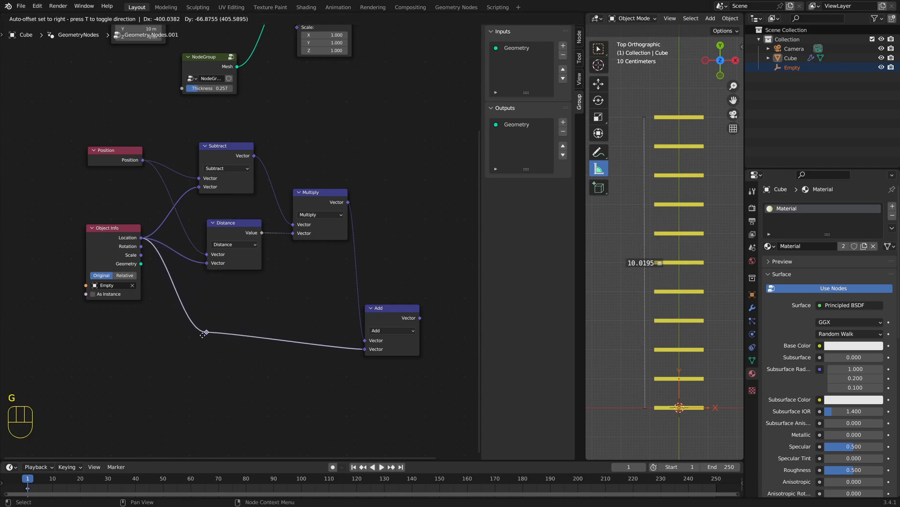
click(207, 354)
drag(309, 193, 299, 194)
drag(383, 311, 364, 287)
- Move Instance on Points, Set Material and Group Output well to the right, and place the node group just before Instance on Points
middle_drag(311, 254, 253, 302)
scroll(244, 300, down, 4)
middle_drag(229, 243, 215, 265)
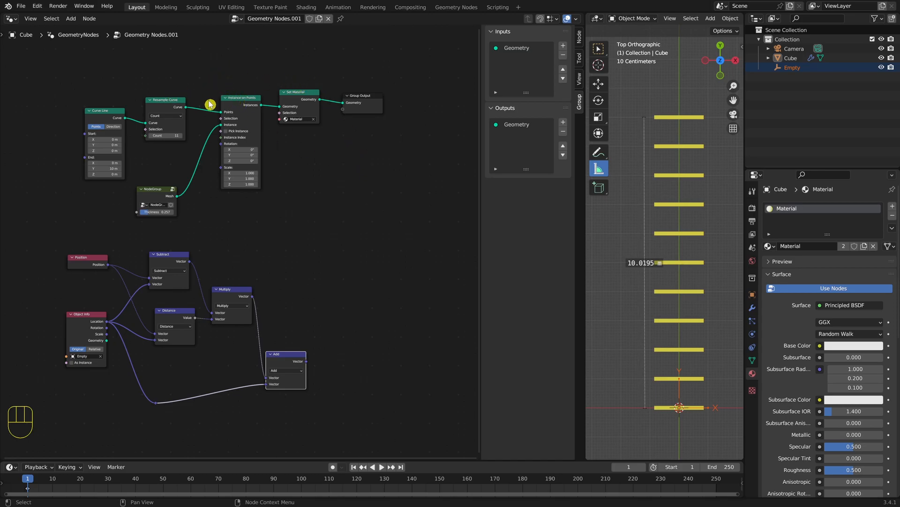
drag(235, 61, 392, 208)
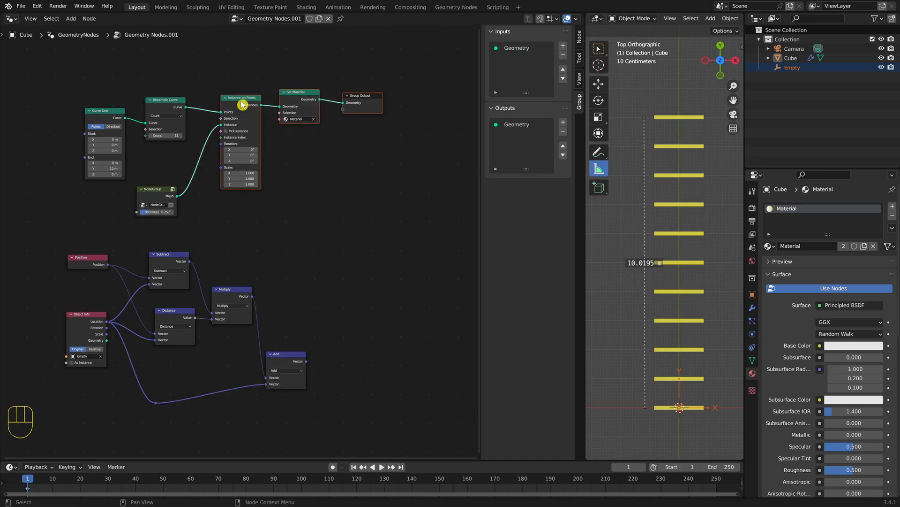
key(g)
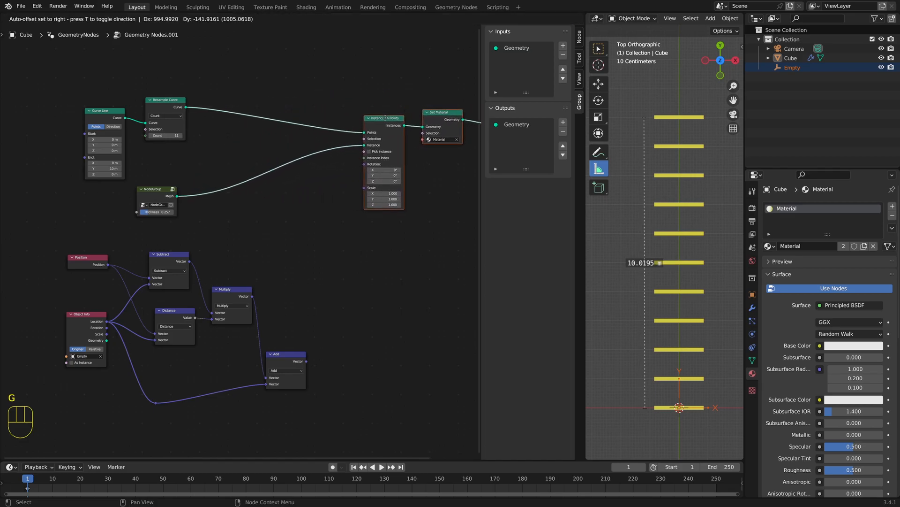
click(387, 123)
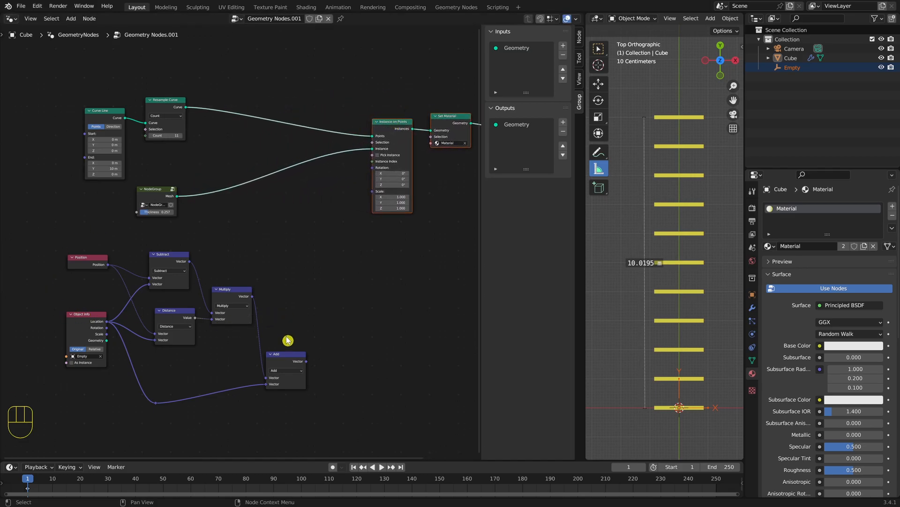
click(322, 203)
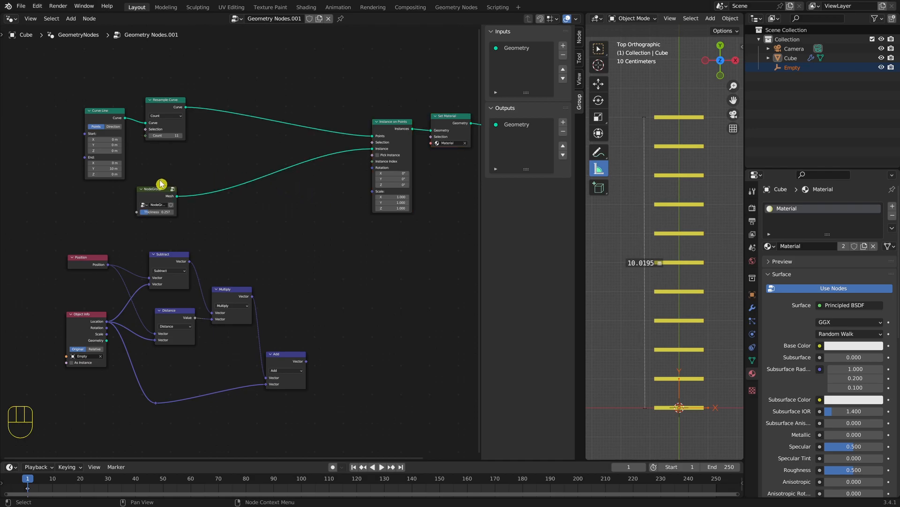
drag(149, 192, 333, 168)
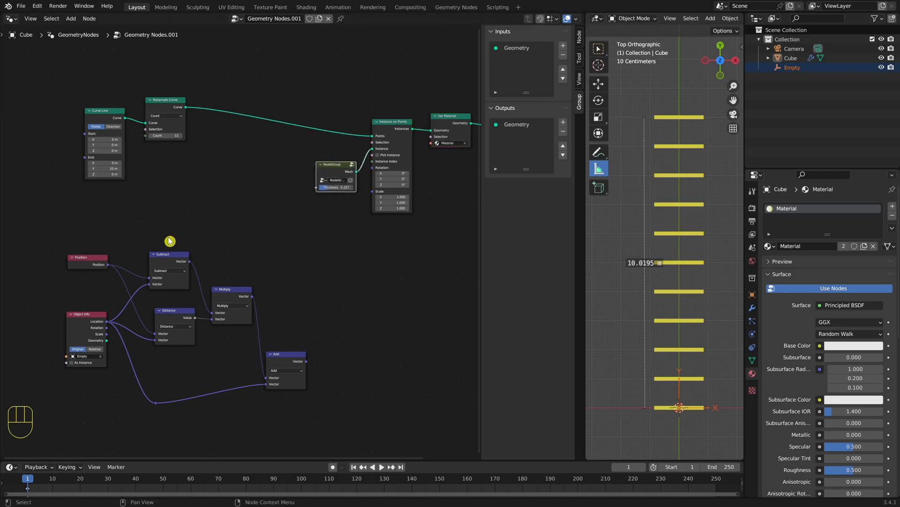
- Move the Position, Object Info and vector math nodes together up to just below the Curve Line node
drag(69, 226, 331, 414)
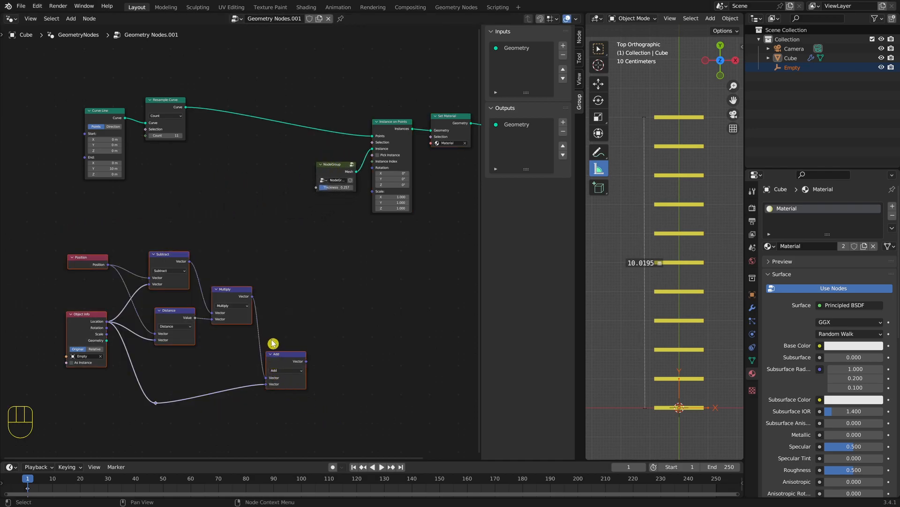
key(g)
click(263, 275)
click(263, 153)
- Insert a Set Position node on the link between Resample Curve and Instance on Points
key(shift+a)
click(299, 89)
text(sp)
key(Return)
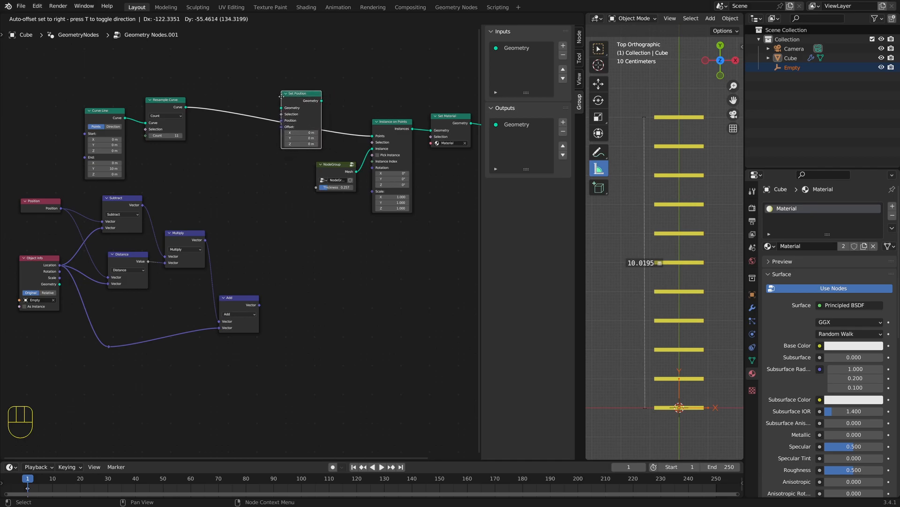
click(281, 97)
- Adjust the placement of the node group and Set Position, and connect the Add node's Vector to Set Position's Position input
drag(336, 163, 341, 162)
drag(295, 96, 290, 107)
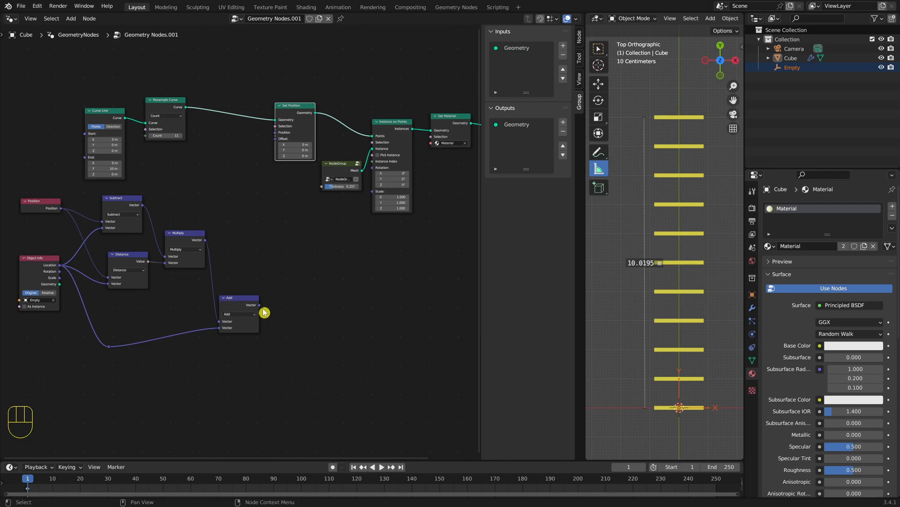
drag(260, 305, 276, 138)
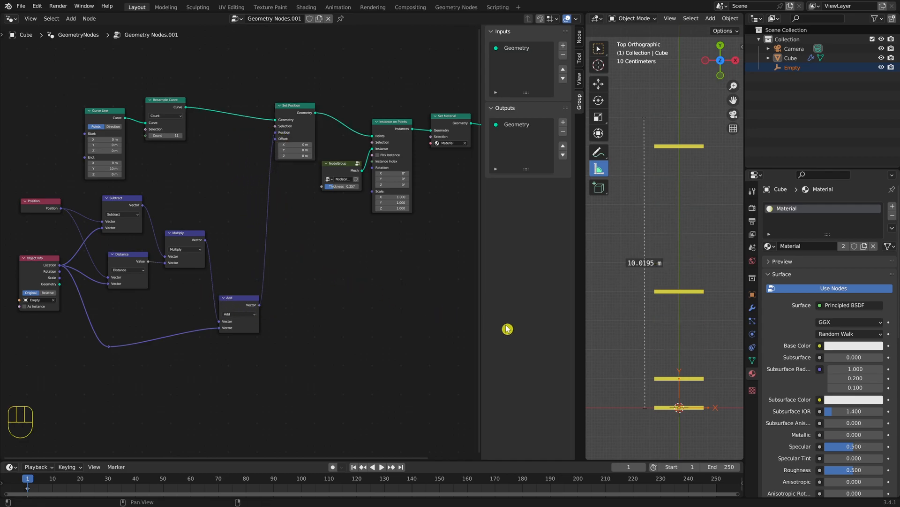
- Add a reroute on the link from Add to Set Position and place it between Resample Curve and Set Position
shift+right_drag(290, 243, 252, 224)
click(238, 174)
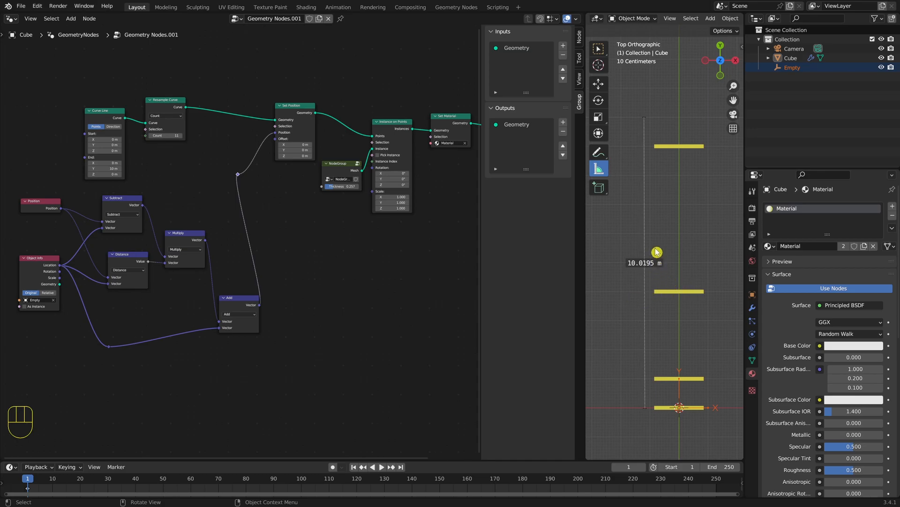
- Raise the node group's Thickness to 1.000 so the widely spread bars are easier to see
scroll(657, 253, down, 5)
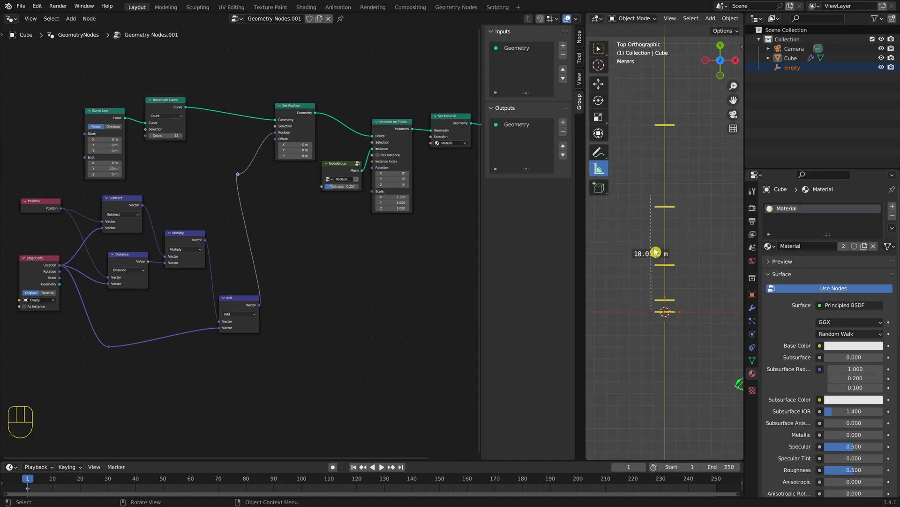
key(KP_2)
key(KP_2)
key(KP_2)
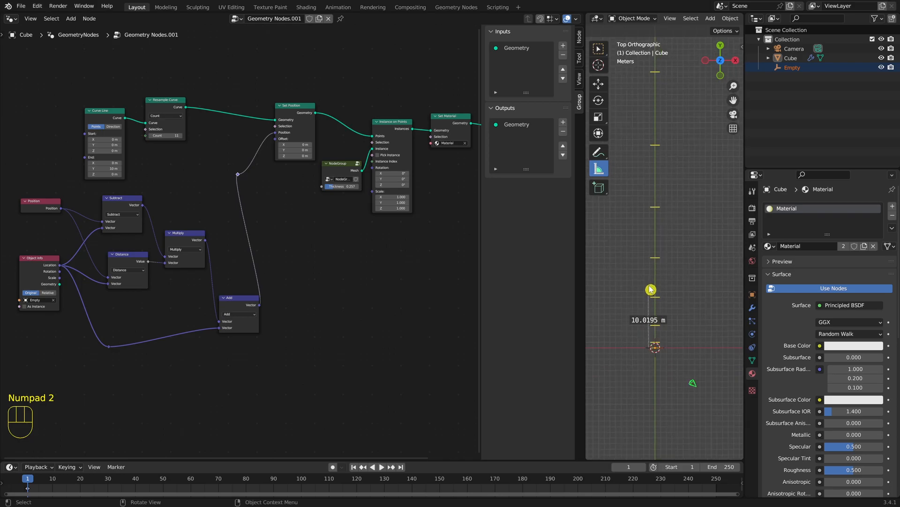
key(KP_2)
key(KP_2)
key(KP_2)
key(KP_2)
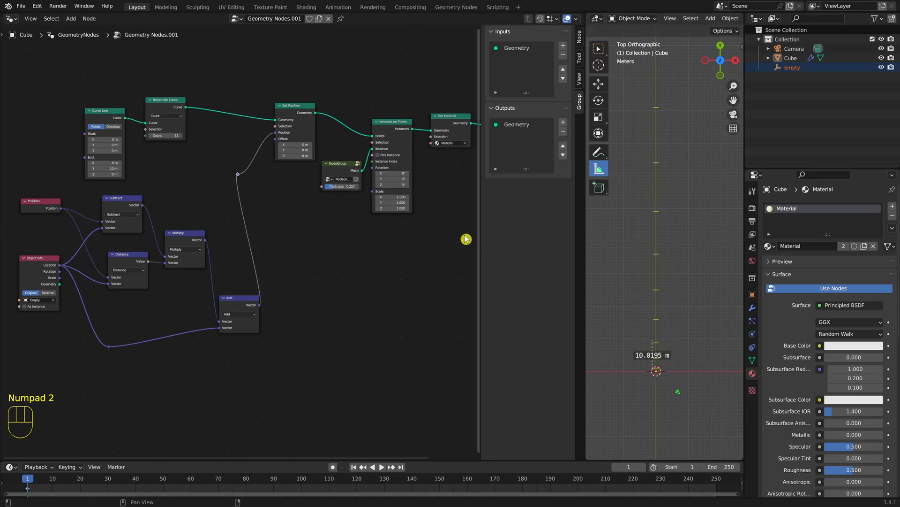
drag(329, 187, 402, 197)
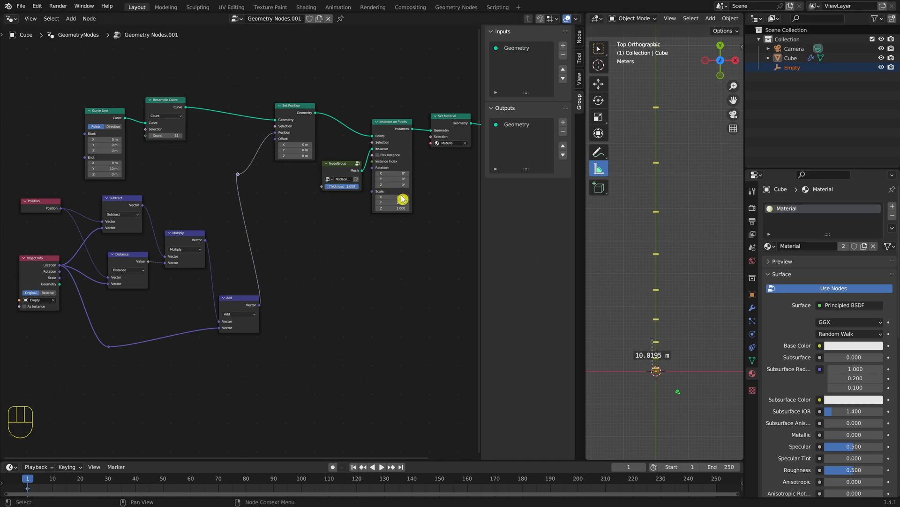
- Inside the node group, set the Map Range's To Max to 1.000 and the Grid's Size X to 5.4 m
click(338, 170)
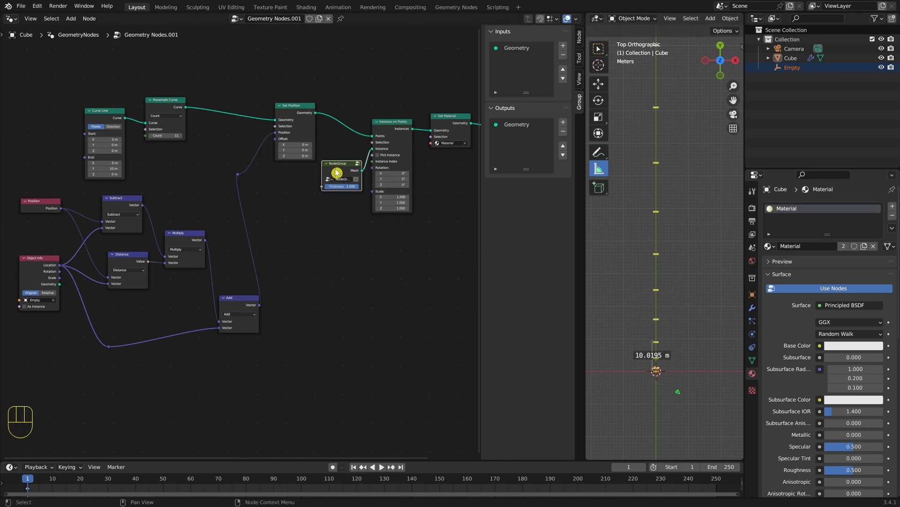
key(g)
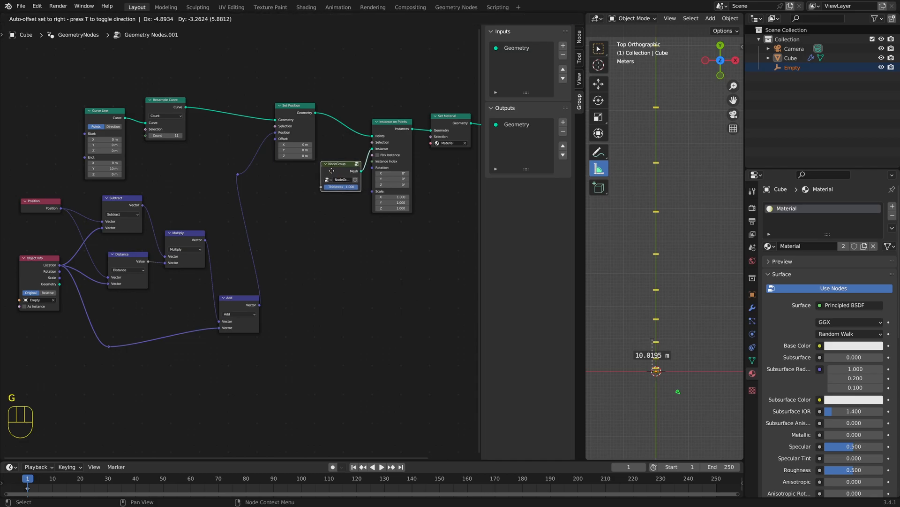
click(333, 174)
key(Tab)
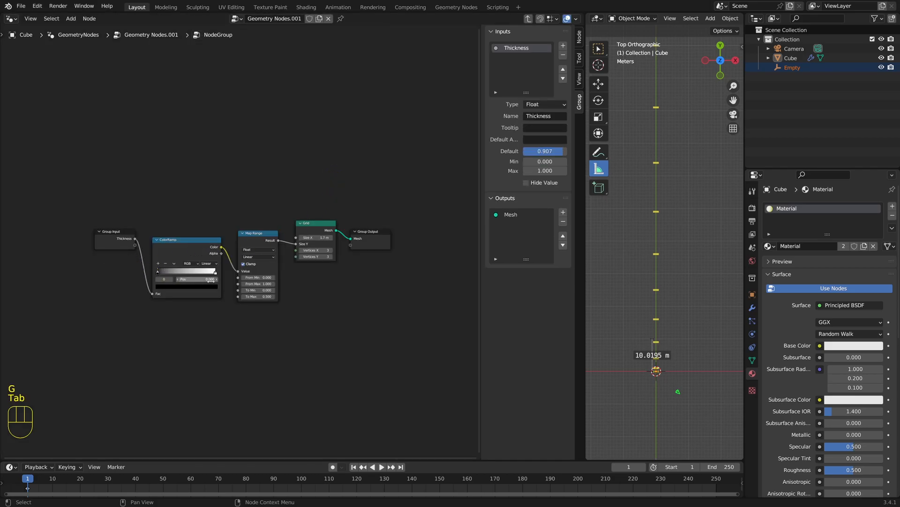
drag(253, 296, 253, 297)
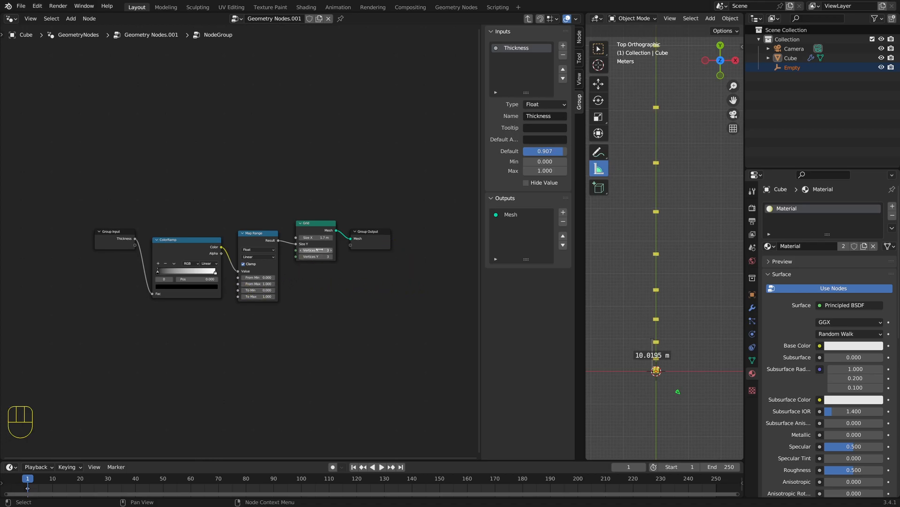
drag(321, 237, 327, 237)
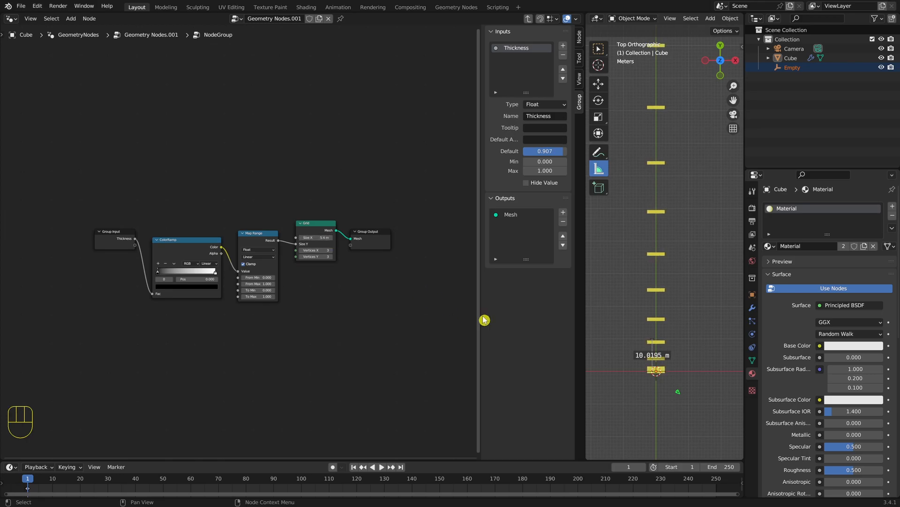
- Return to the main node tree and measure the distance from the lowest bar at the origin to the topmost bar
key(KP_2)
key(KP_2)
key(Tab)
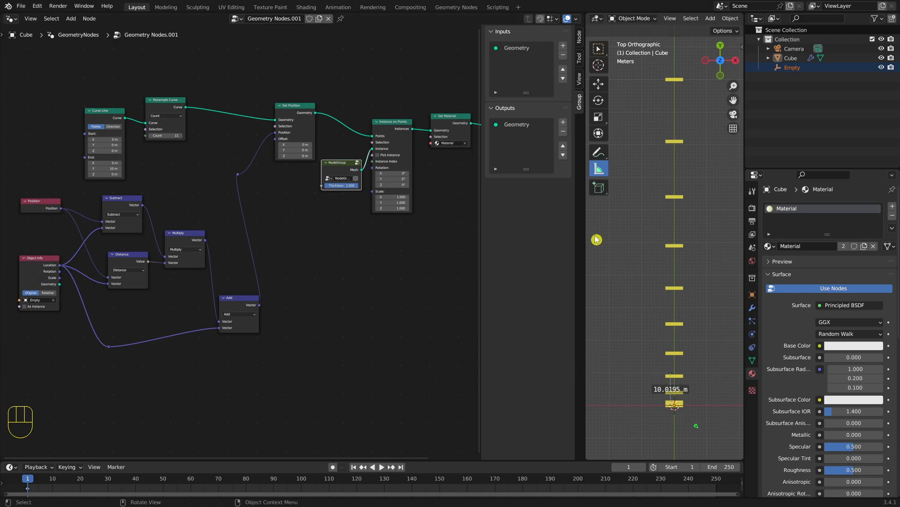
drag(650, 407, 649, 84)
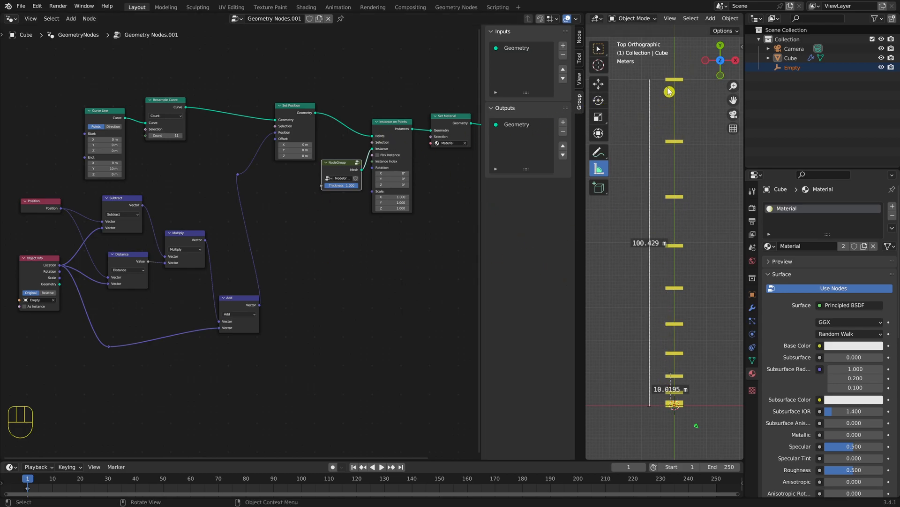
- Spread the Distance, Multiply and Add nodes apart and insert a Map Range node between Distance and Multiply
drag(246, 298, 307, 310)
drag(190, 234, 245, 235)
drag(131, 258, 124, 283)
key(shift+a)
text(map)
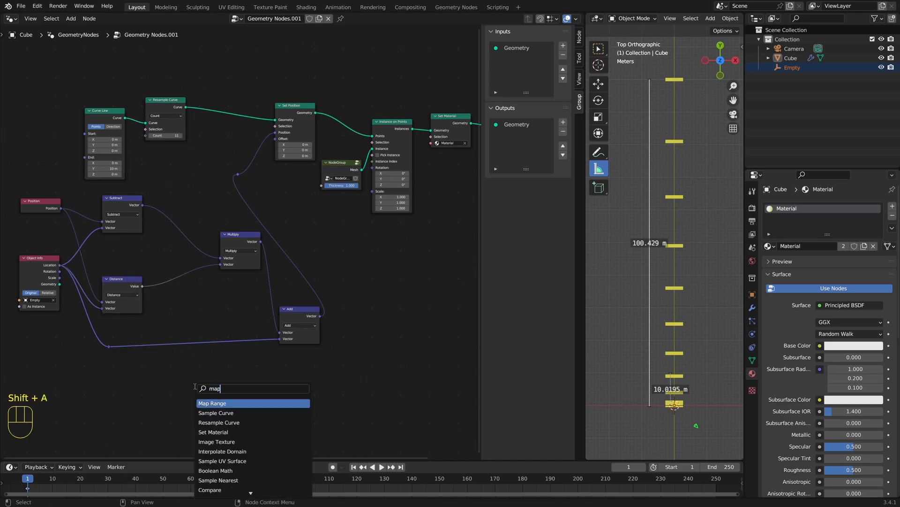
key(Return)
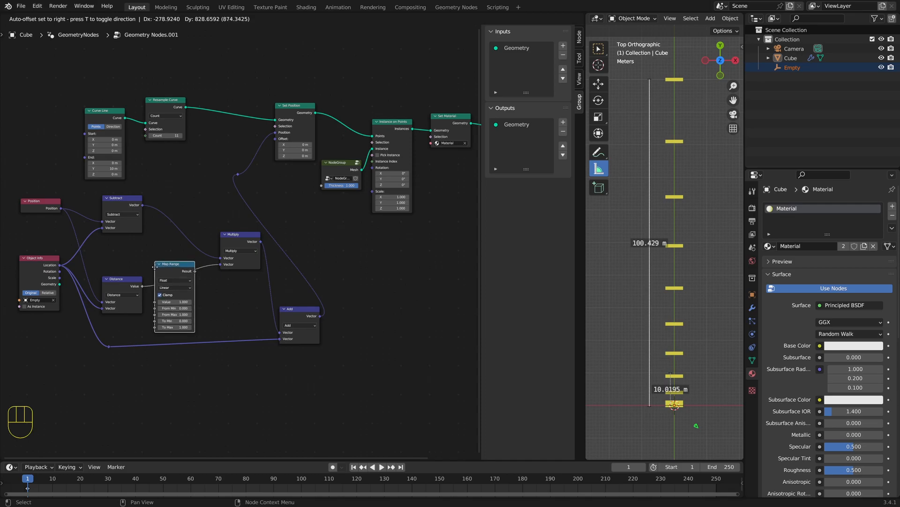
click(157, 273)
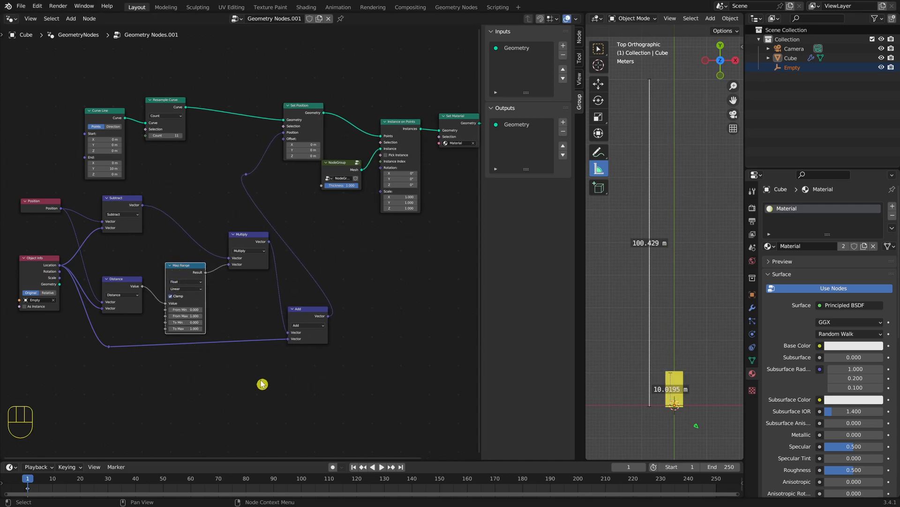
- Set the new Map Range node's From Max to 100 and To Max to 10
click(186, 317)
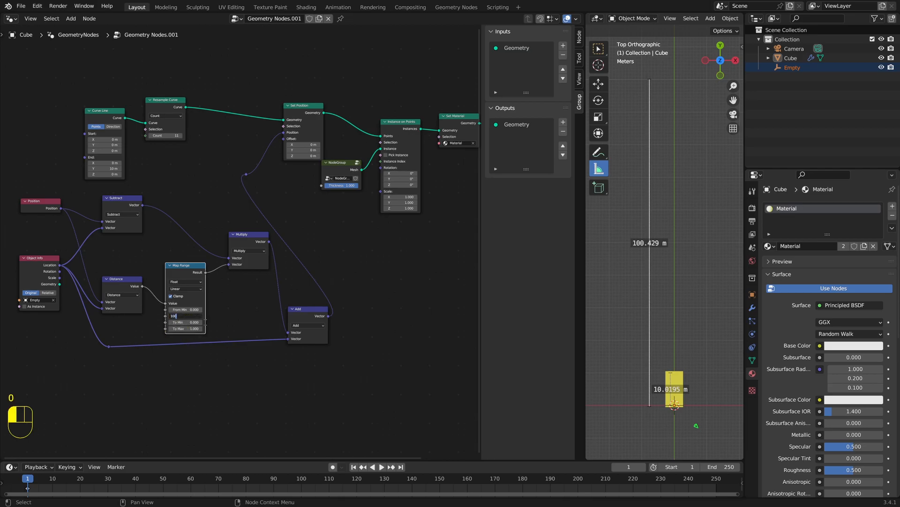
text(100)
key(Return)
click(180, 328)
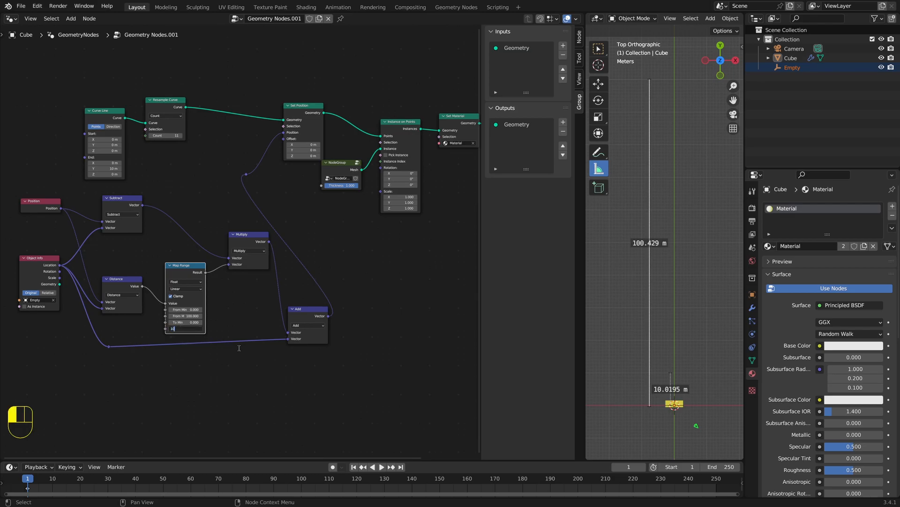
key(Return)
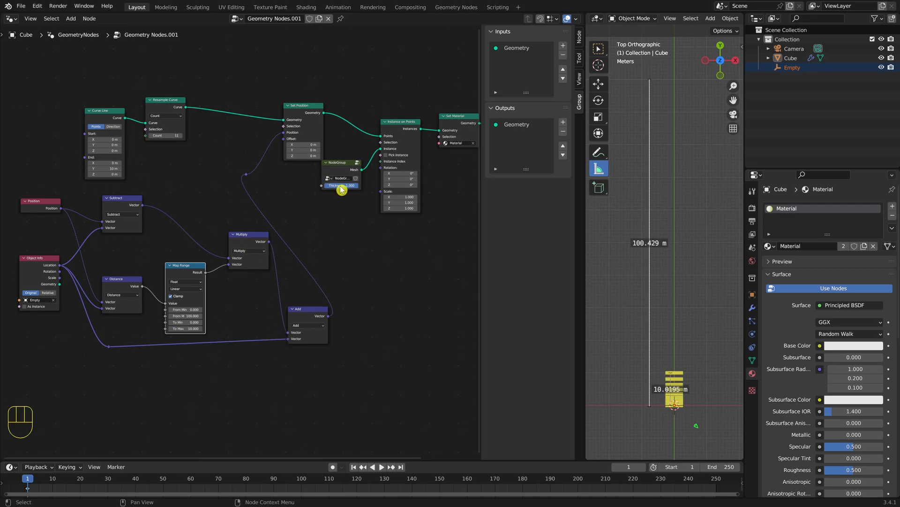
- Reduce the node group's Thickness to 0.154 and center the bars in the viewport
drag(347, 187, 312, 190)
scroll(670, 403, up, 7)
scroll(687, 405, up, 1)
scroll(702, 392, down, 1)
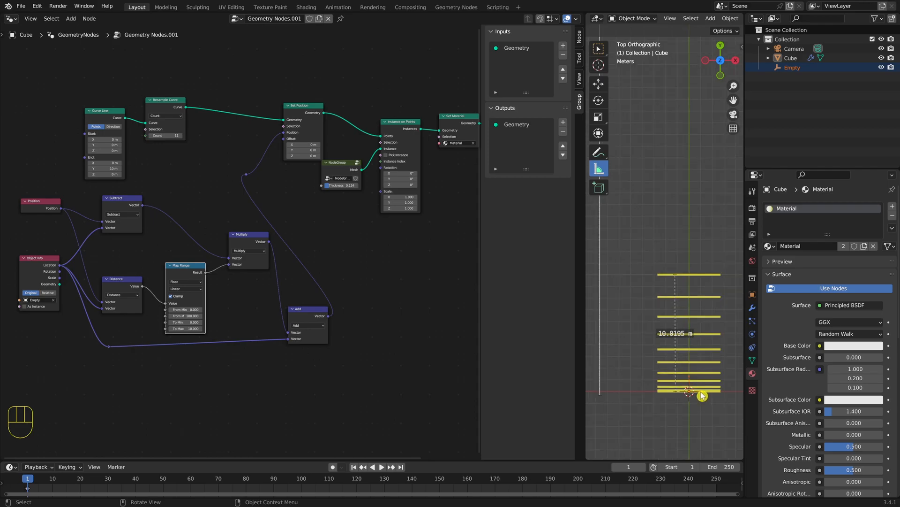
scroll(718, 384, up, 2)
shift+middle_drag(686, 373, 674, 300)
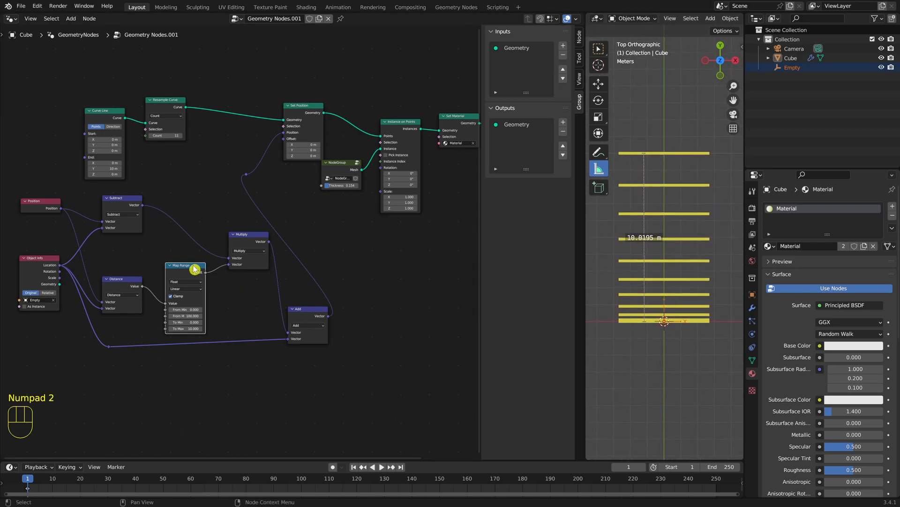
- Inside the node group, set the Grid's Size X to 1.7 m and the Map Range's To Max to about 0.71
click(338, 171)
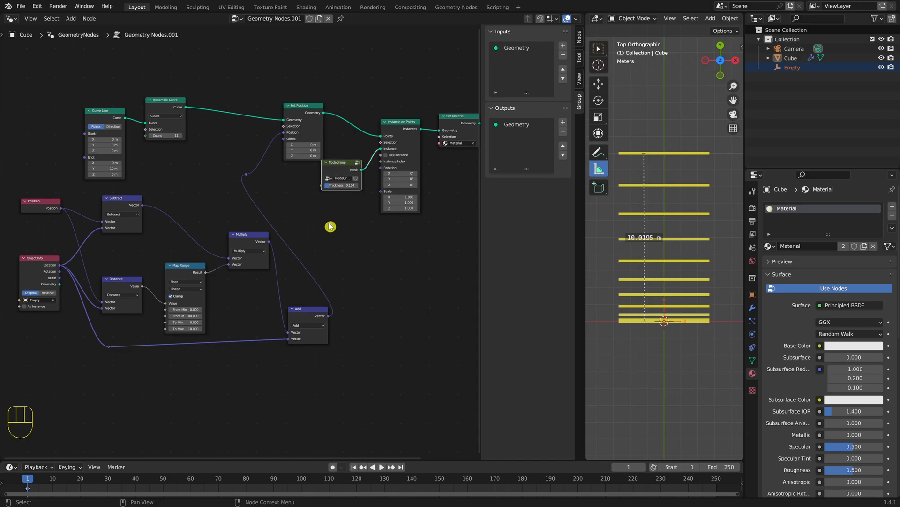
key(Tab)
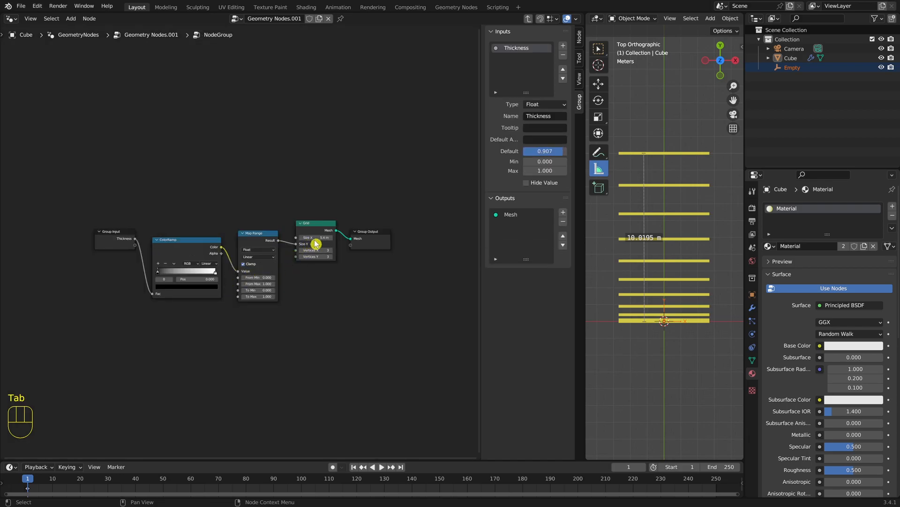
drag(311, 237, 308, 239)
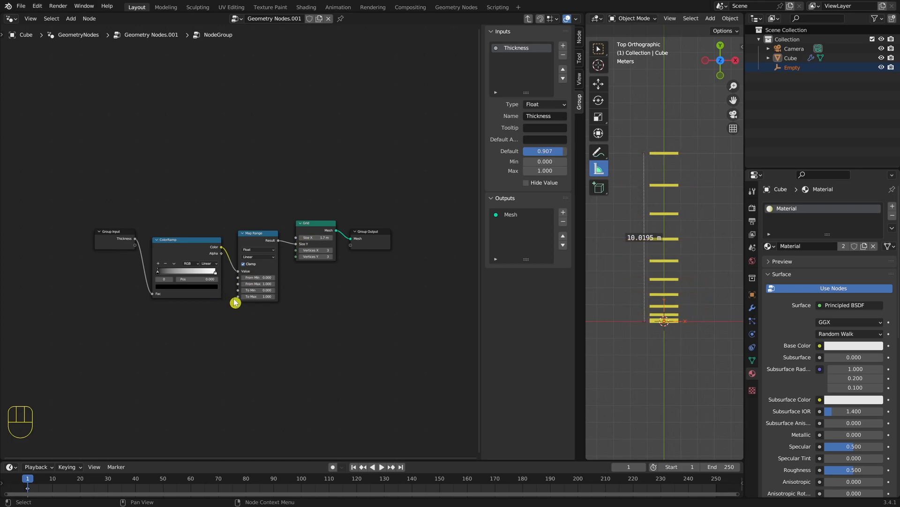
mouse_move(253, 296)
shift+mouse_down()
mouse_move(242, 296)
mouse_move(252, 296)
shift+mouse_up()
scroll(644, 282, up, 1)
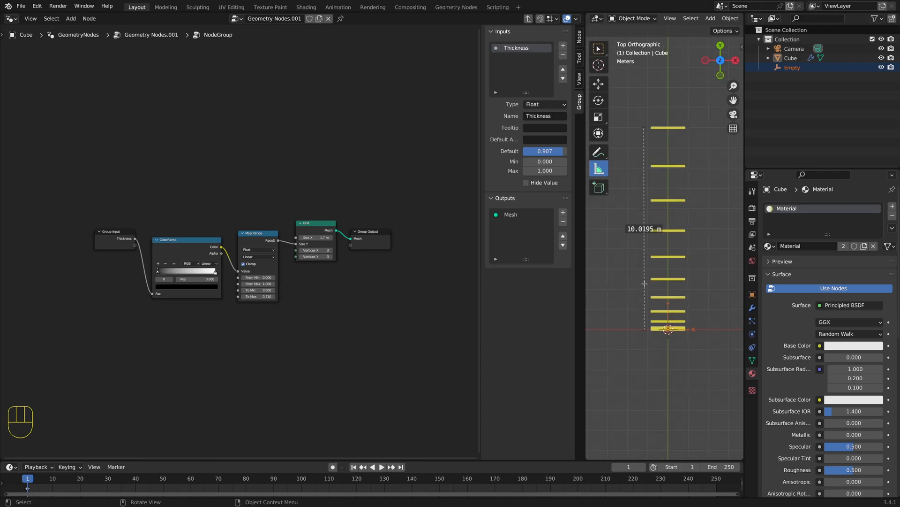
key(Tab)
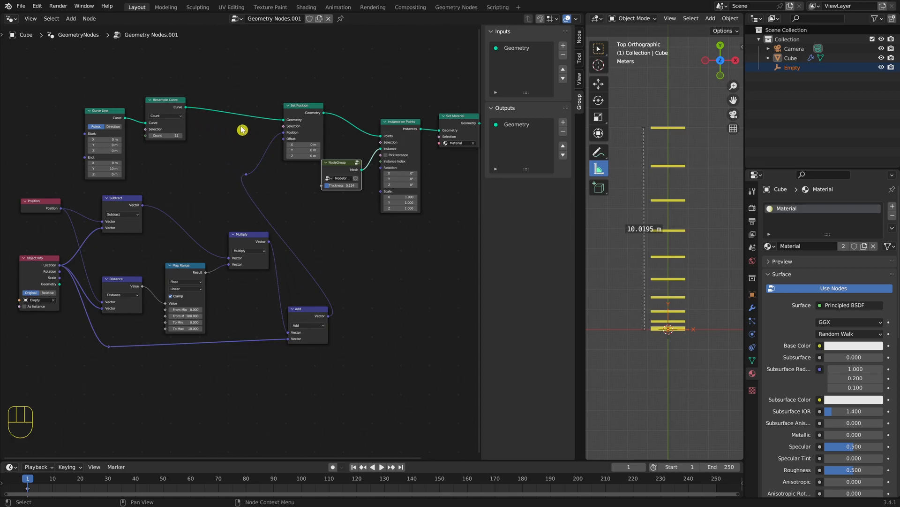
- Disconnect Set Position's Position input to compare the even spacing, and reconnect the Add node's result through the reroute
click(285, 136)
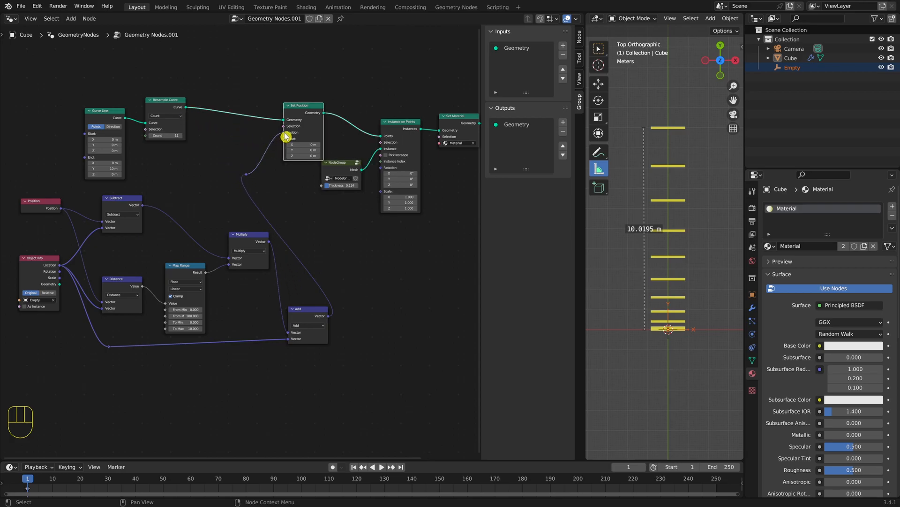
click(297, 315)
drag(284, 138, 258, 145)
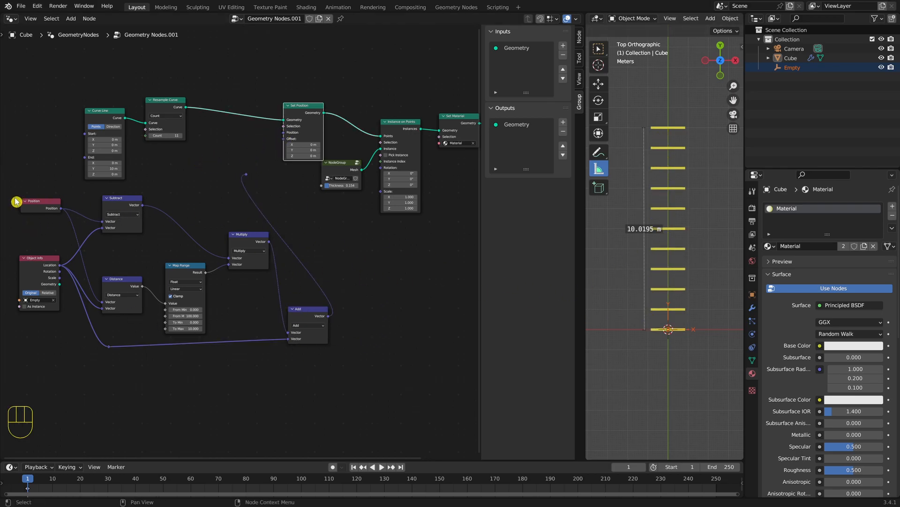
drag(37, 359, 309, 204)
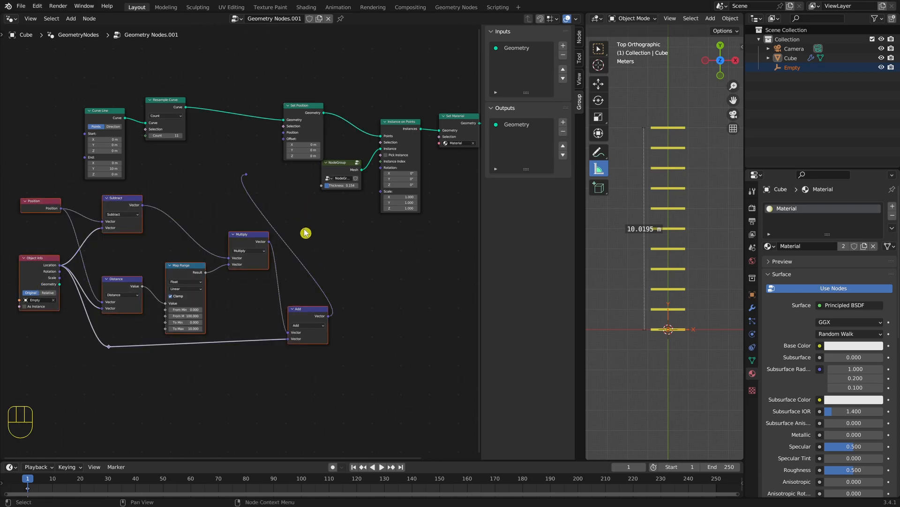
click(376, 290)
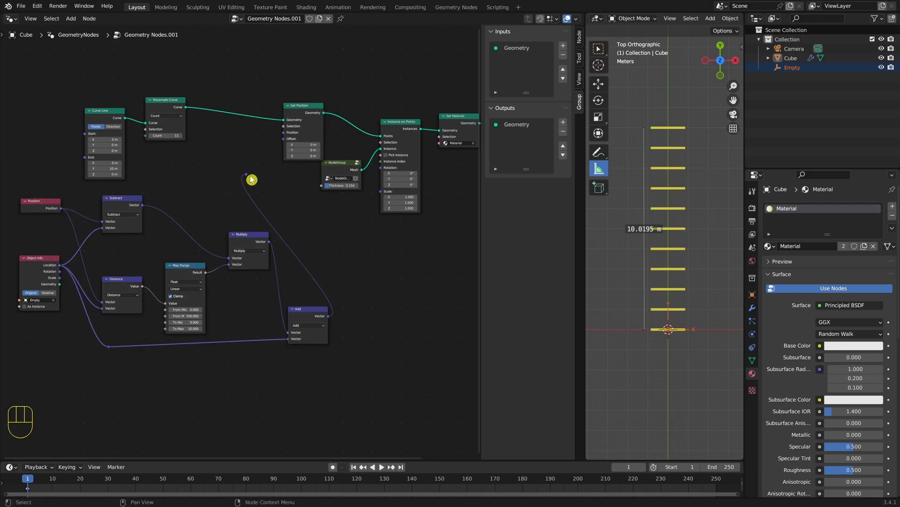
drag(246, 174, 283, 134)
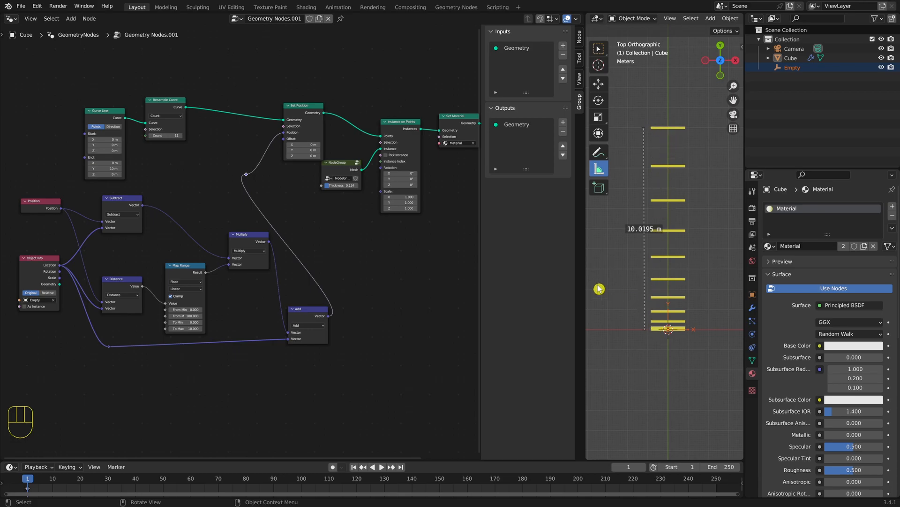
- Fine-tune the node group's Thickness to 0.087 and nudge the Object Info node slightly down
drag(342, 186, 328, 187)
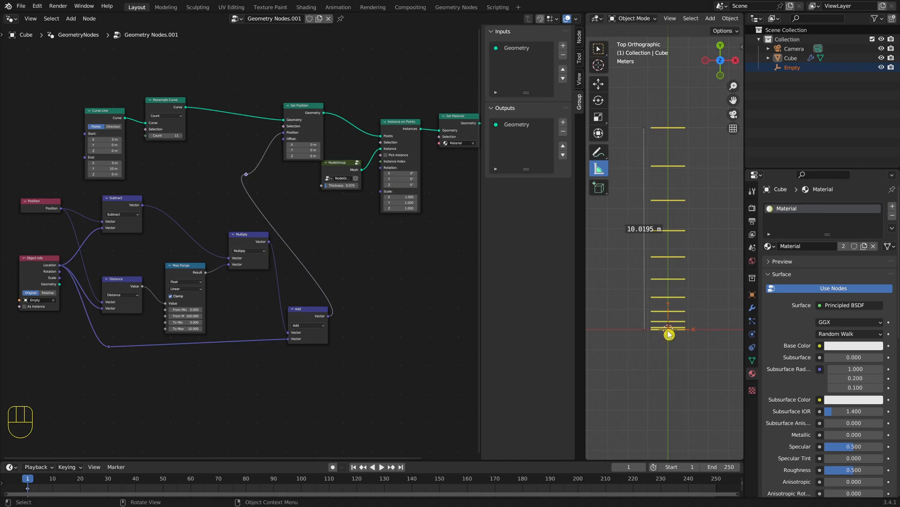
drag(36, 267, 36, 268)
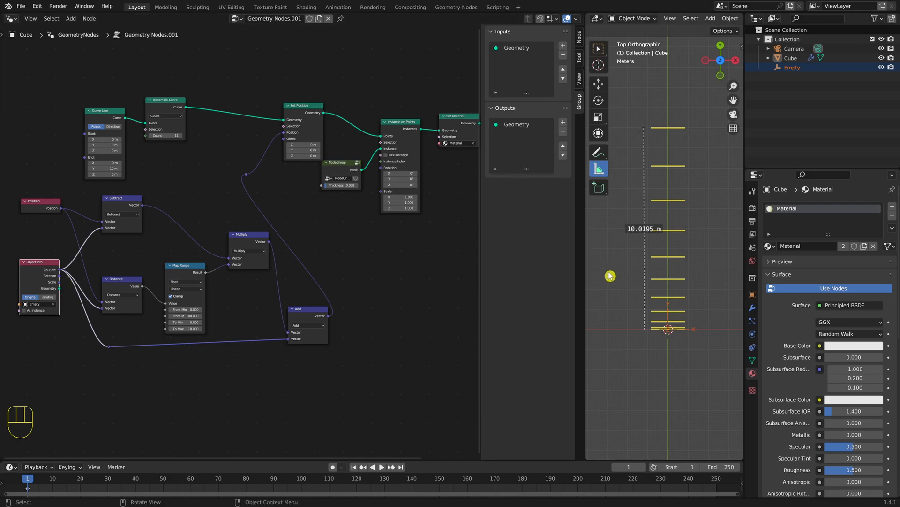
drag(345, 185, 344, 187)
- Pin the geometry node tree in the node editor and select the Empty
click(340, 18)
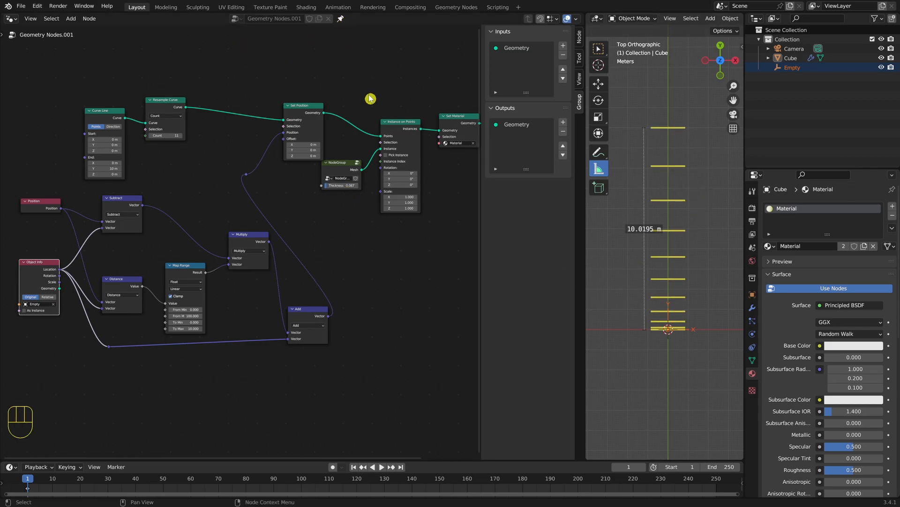
click(791, 58)
click(793, 68)
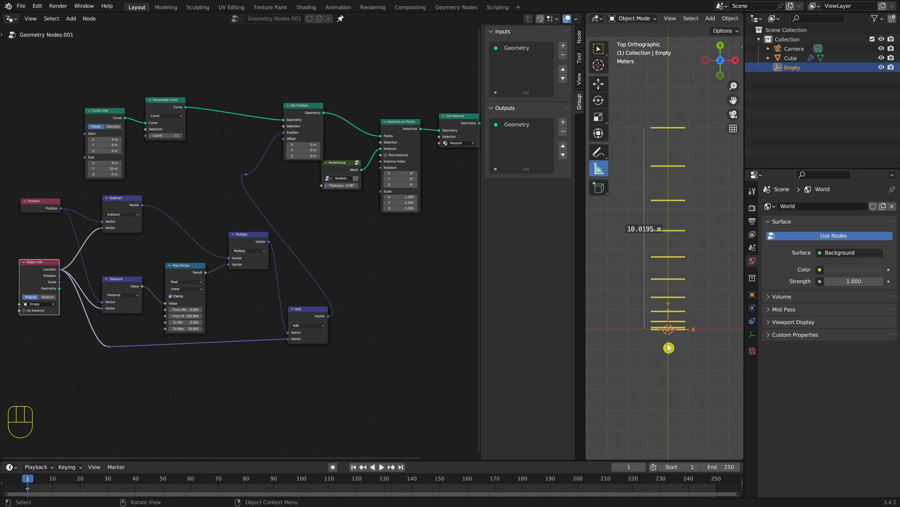
- Test moving the Empty along Y and about 1.18 m along negative X, and undo the move
key(g)
key(y)
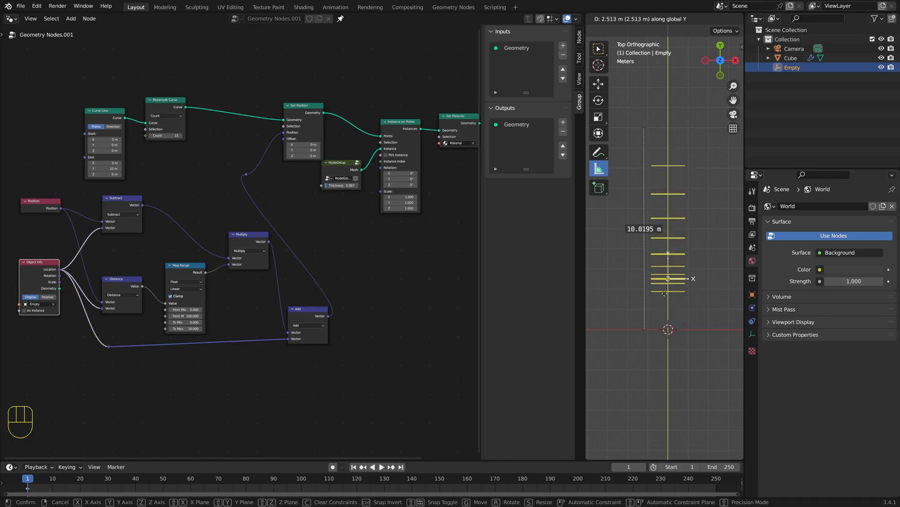
key(x)
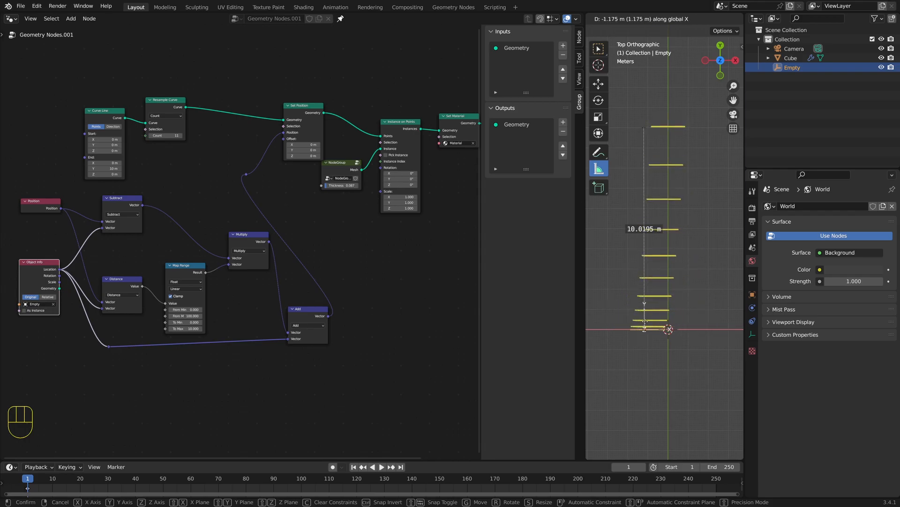
key(Return)
key(ctrl+z)
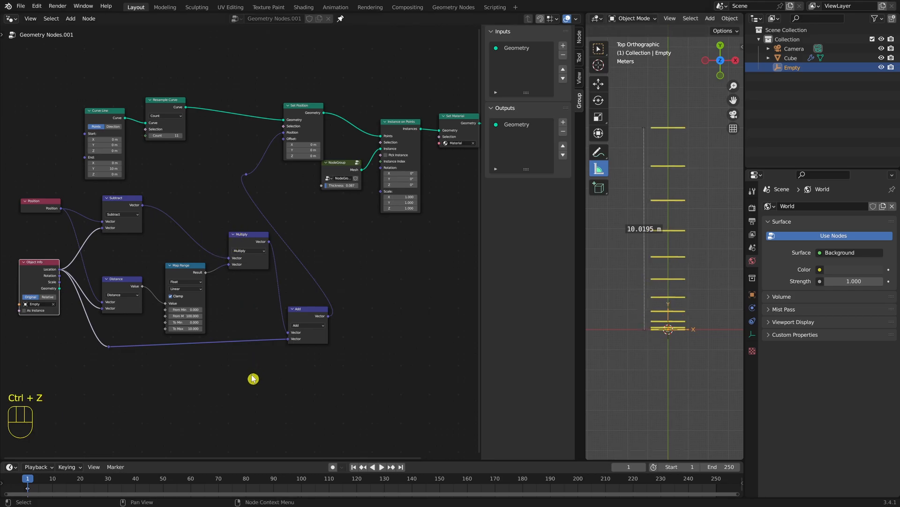
- Shift the Multiply and Add nodes away from the Map Range node to make room between them
drag(230, 385, 328, 235)
drag(261, 238, 326, 244)
drag(186, 266, 185, 280)
- Insert a Combine XYZ node on the link between the Map Range and Multiply nodes
key(shift+a)
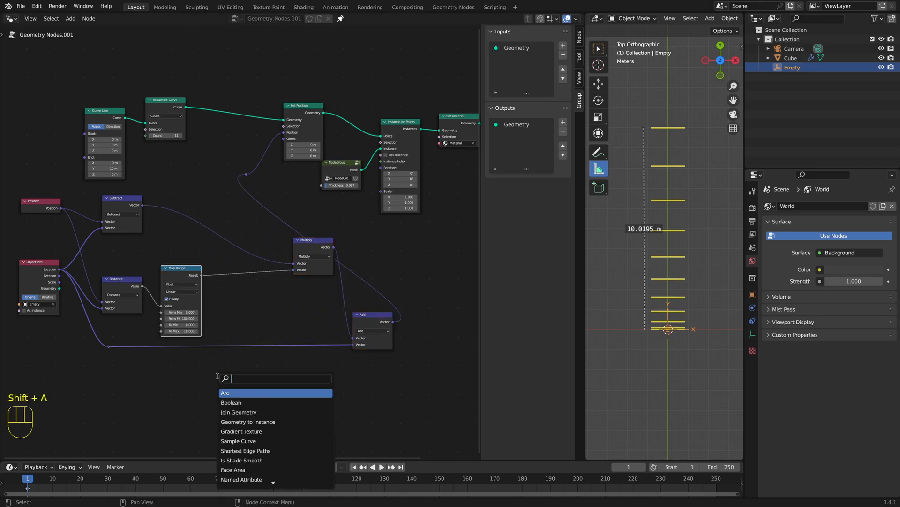
text(com)
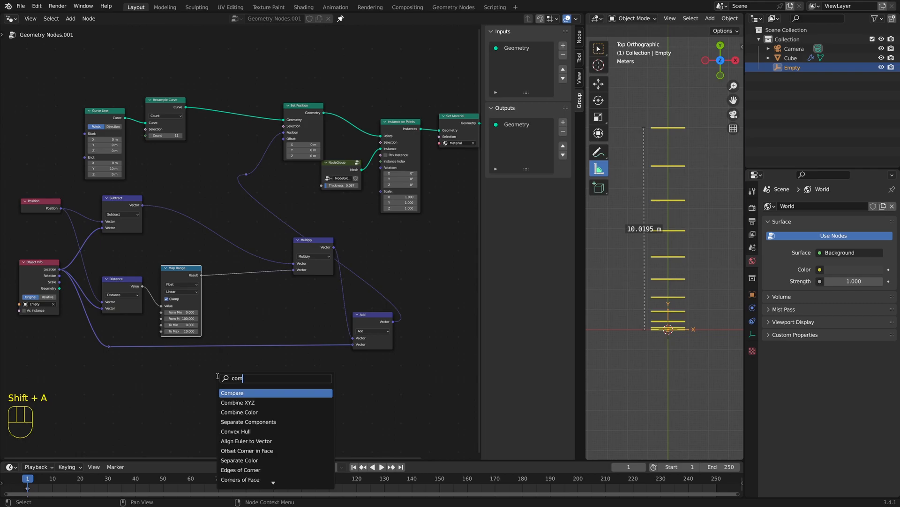
click(260, 400)
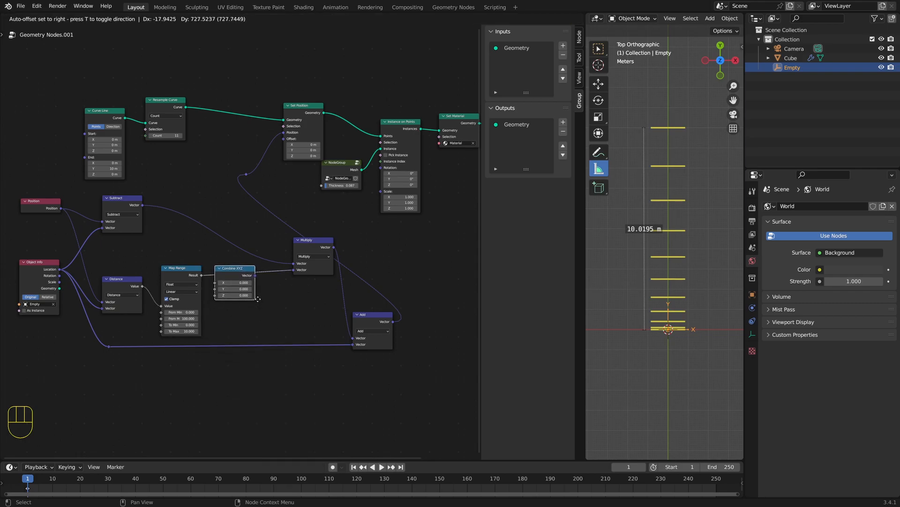
click(260, 303)
- Route the Map Range result into Combine XYZ's Y input and set its X and Z values to 1
mouse_move(226, 282)
mouse_down()
mouse_move(221, 294)
mouse_move(225, 283)
mouse_up()
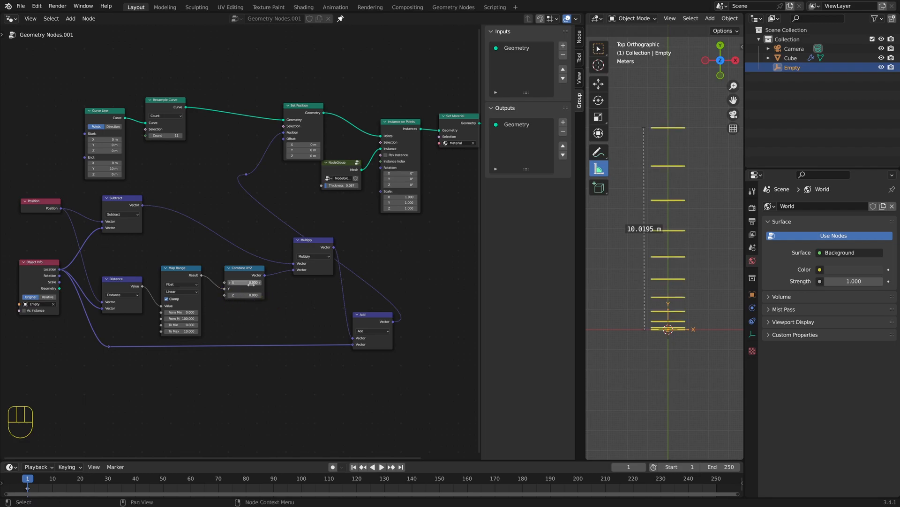
click(244, 294)
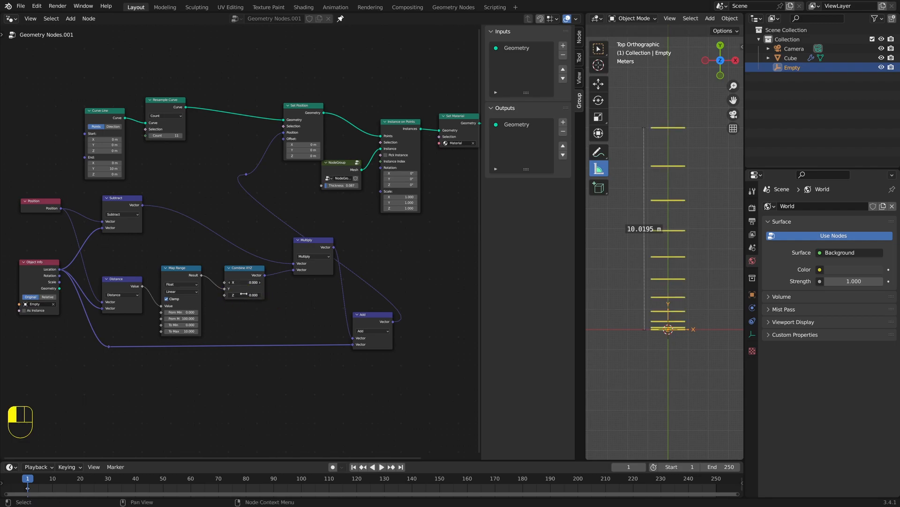
click(246, 326)
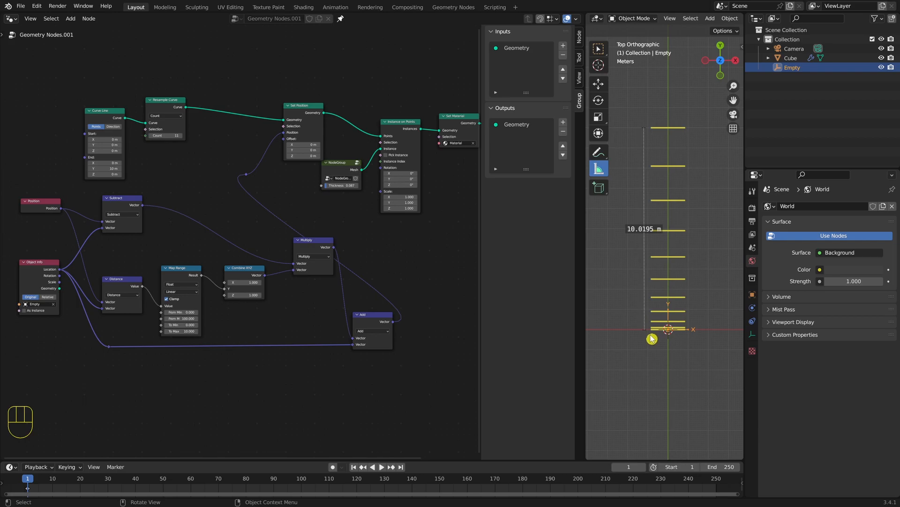
- Test moving the Empty about 2.5 m along negative X, and undo the move
key(g)
key(x)
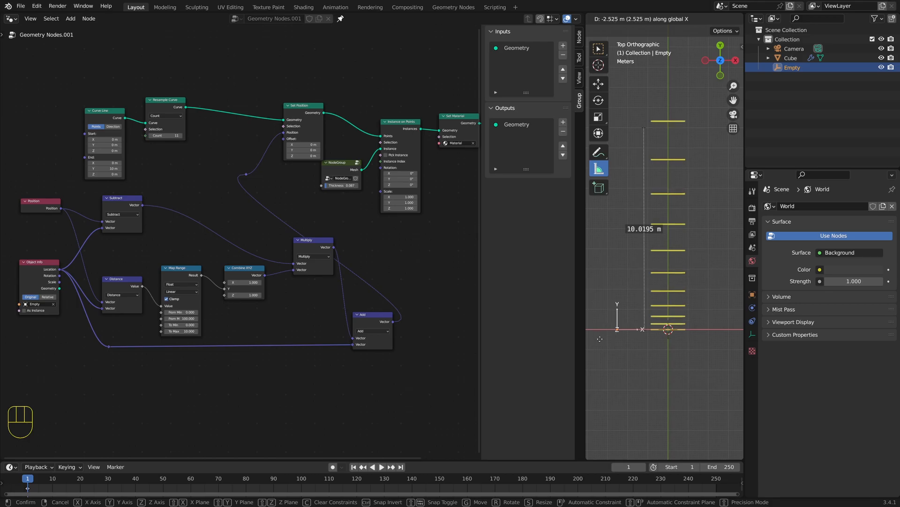
key(Return)
key(ctrl+z)
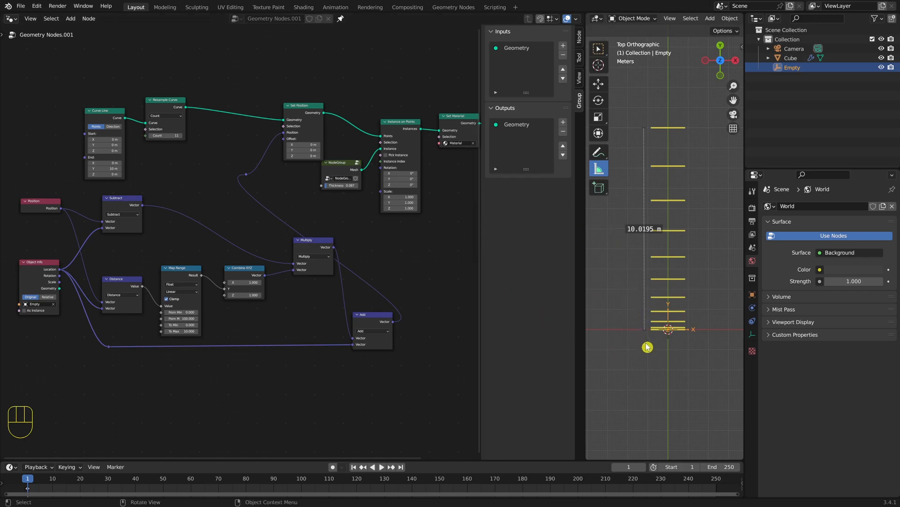
- Examine the bars and their spacing in perspective from several angles
key(KP_1)
key(KP_3)
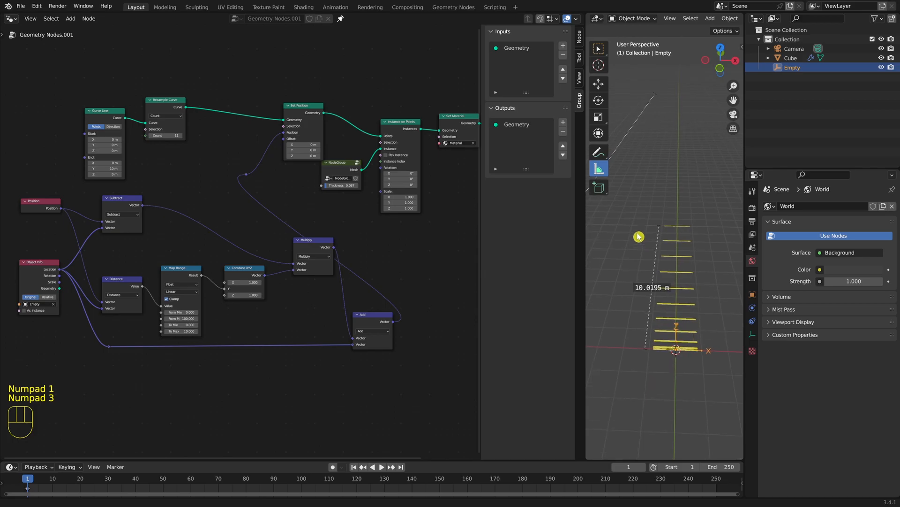
key(KP_1)
key(KP_2)
key(KP_3)
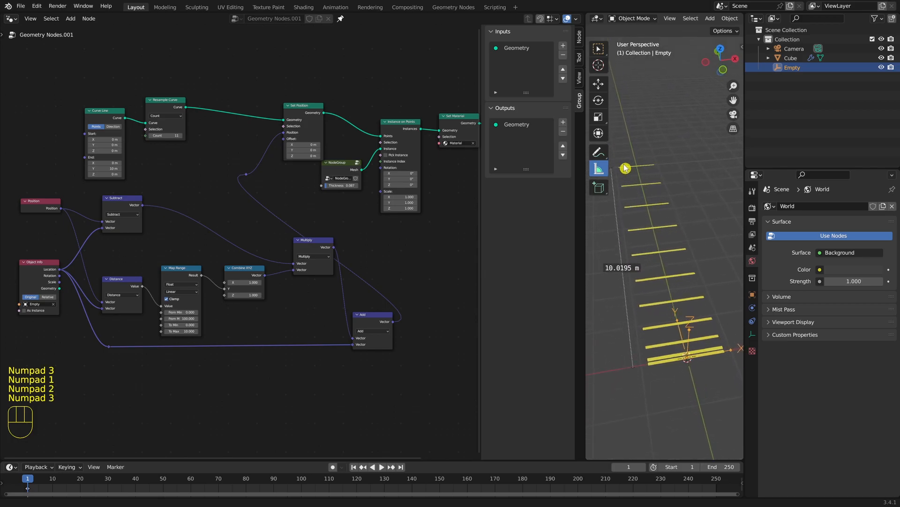
key(KP_2)
key(KP_1)
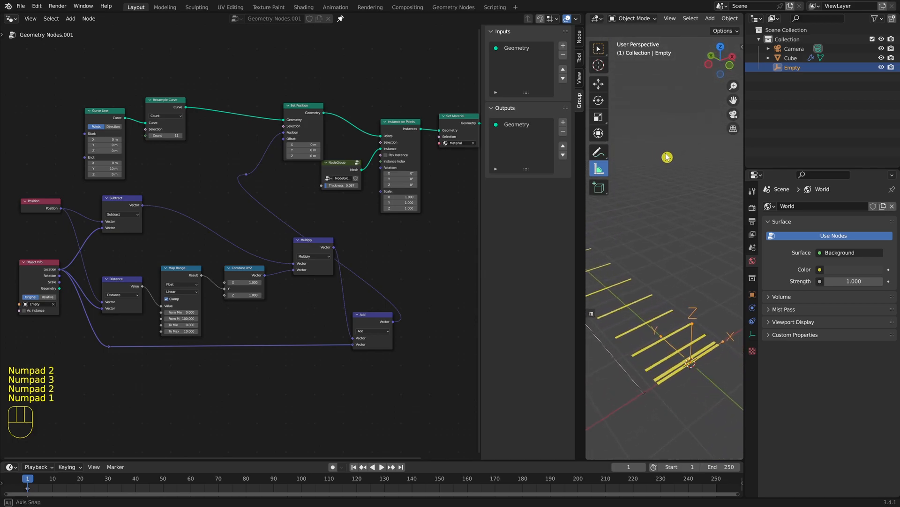
mouse_move(627, 158)
middle_down()
mouse_move(619, 156)
mouse_move(629, 155)
middle_up()
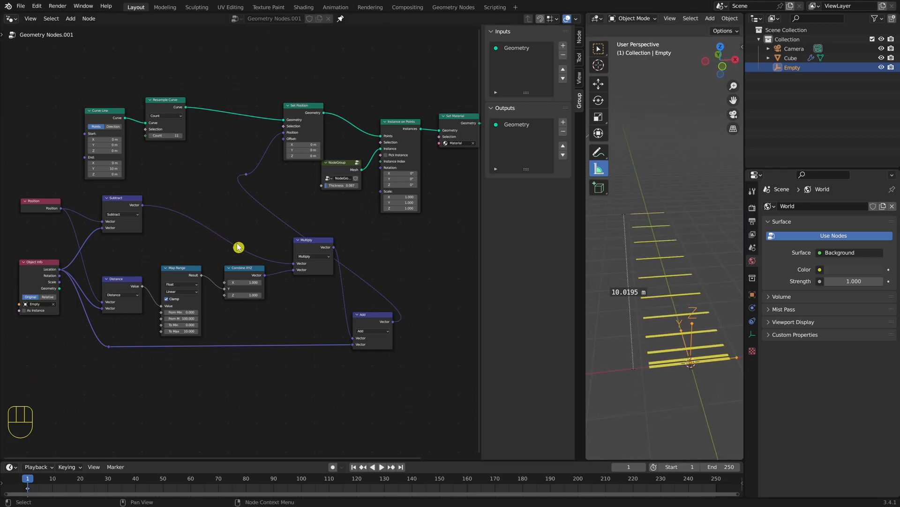
- Open the NodeGroup feeding Instance on Points and add a String to Curves node inside it
drag(338, 170, 332, 177)
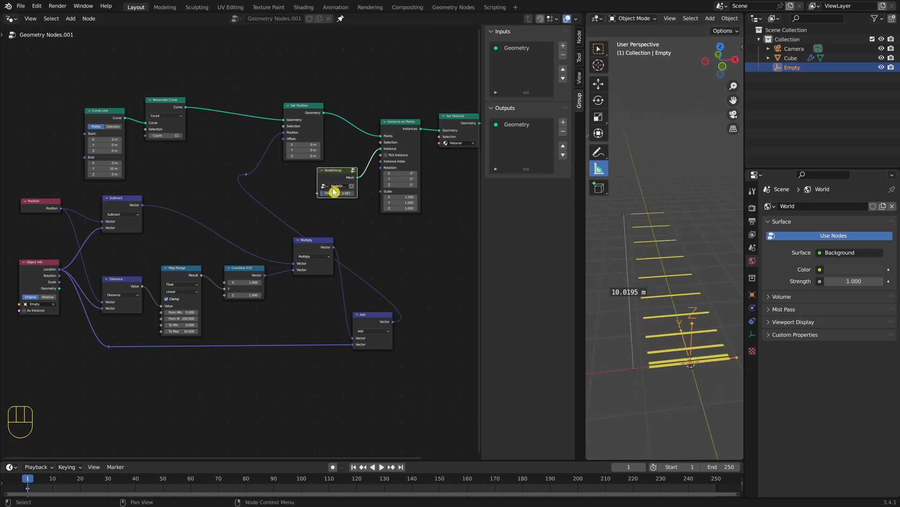
key(Tab)
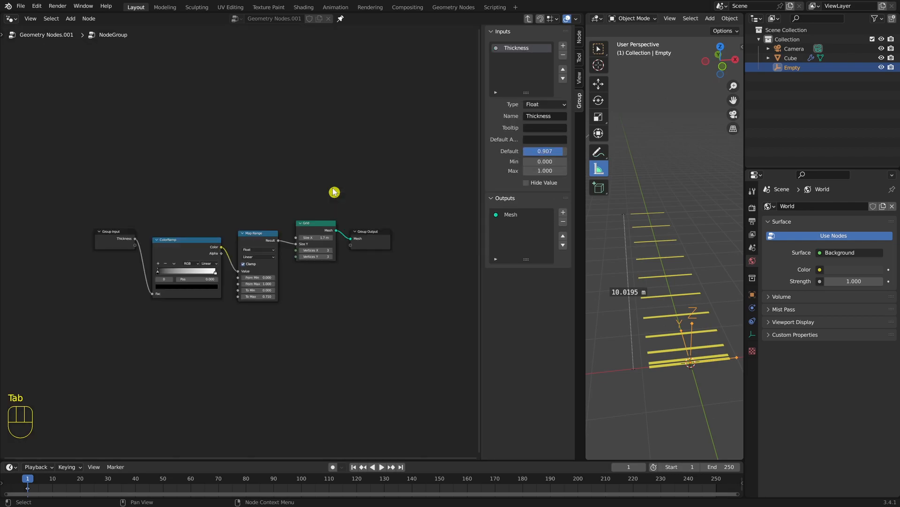
key(shift+a)
click(160, 136)
text(string)
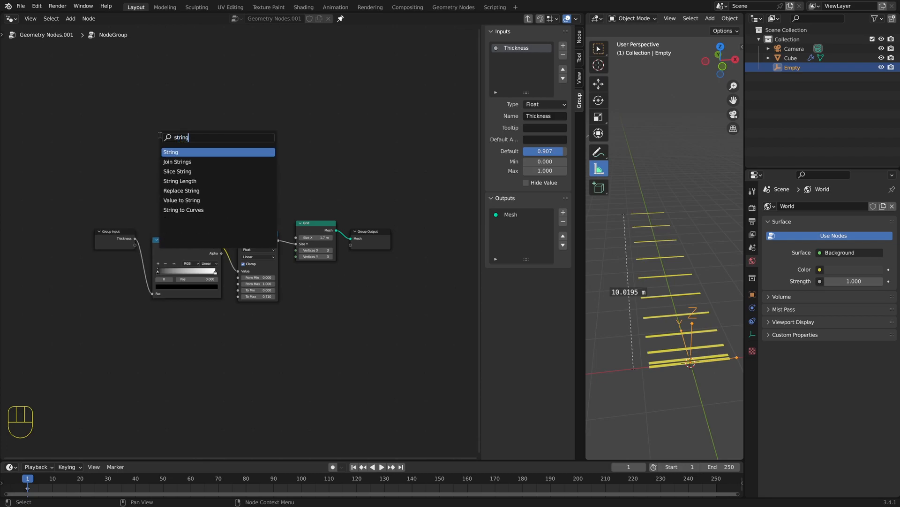
key(Down)
key(Down)
key(Down)
key(Down)
key(Down)
key(Down)
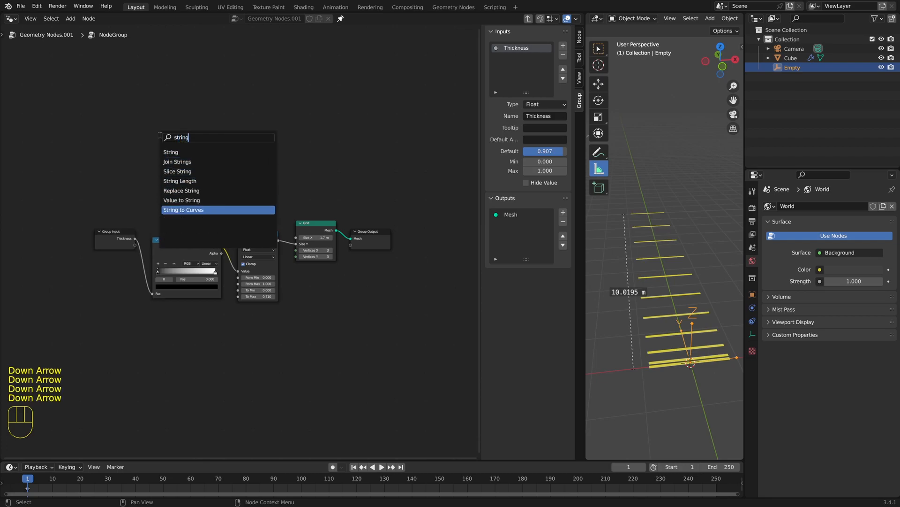
key(Return)
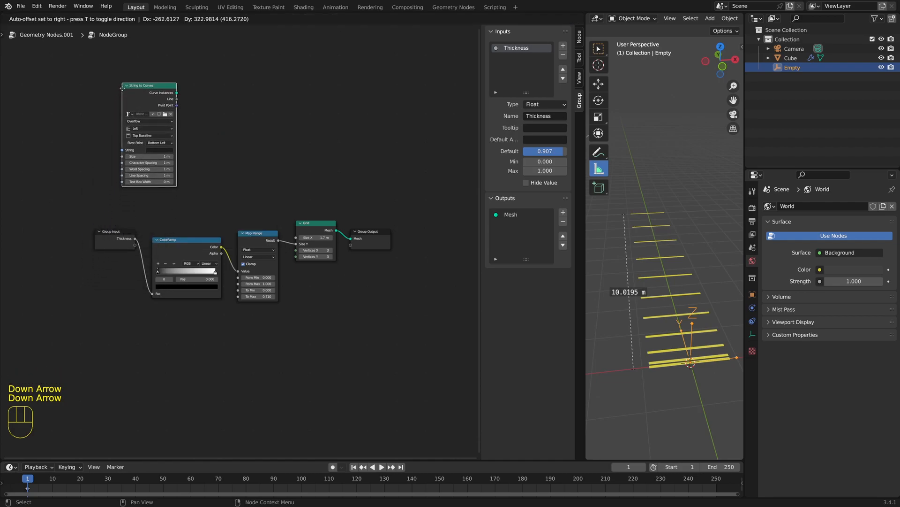
- Place the String to Curves node above the other nodes, set its string to SPACE and assign the Futura font
click(157, 154)
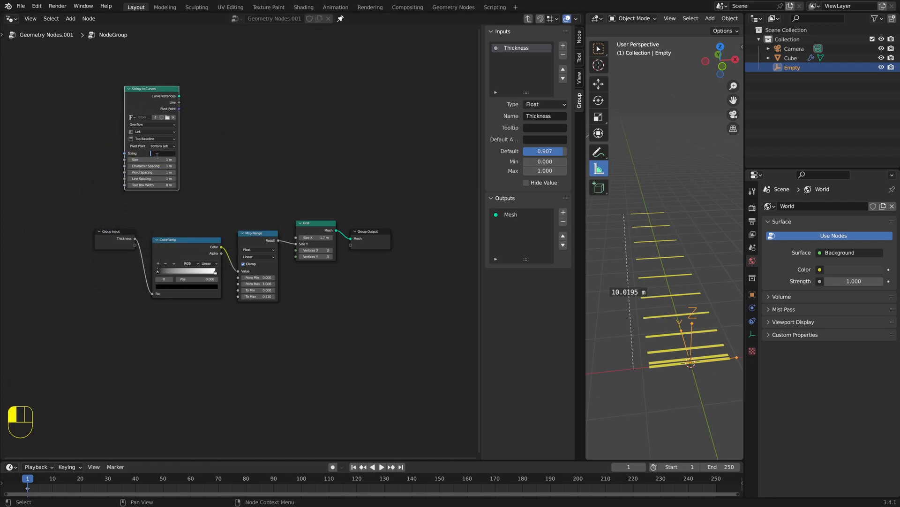
text(SPACE)
click(157, 155)
drag(147, 92, 136, 98)
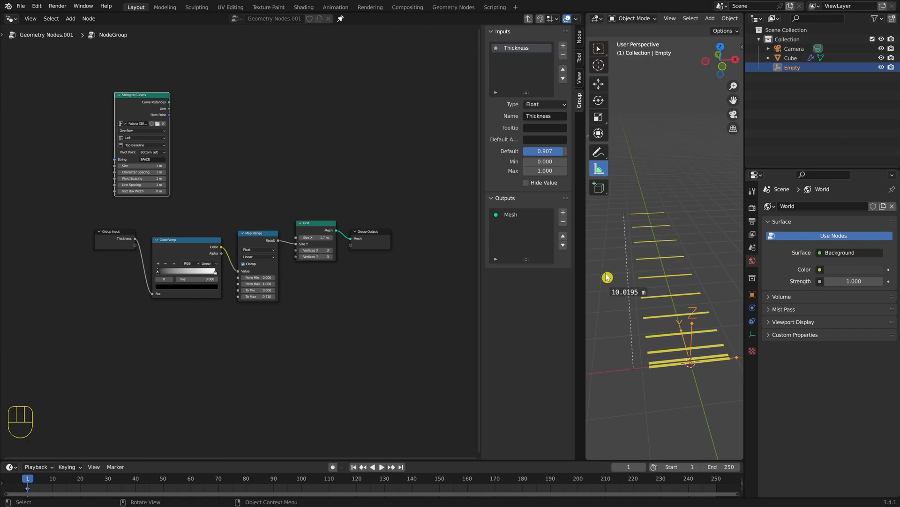
- Delete the Grid node and connect String to Curves' Curve Instances to the Group Output's Mesh input
key(KP_8)
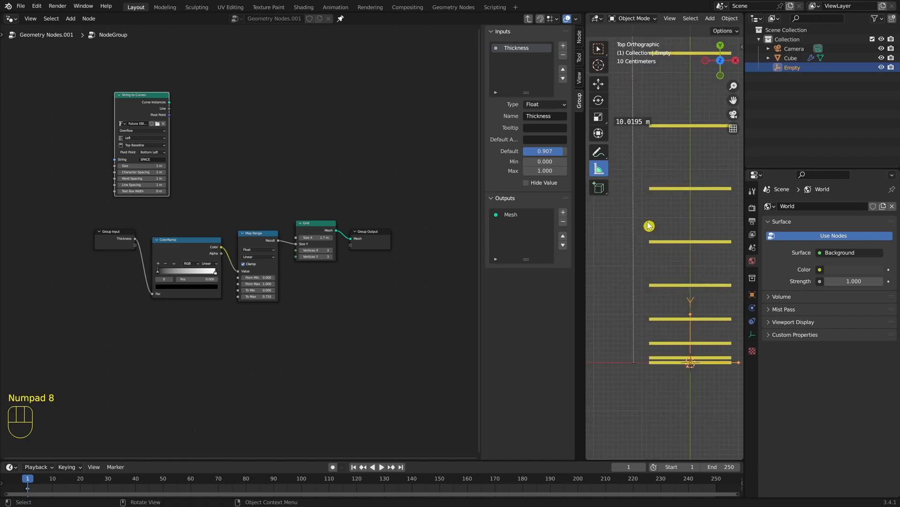
scroll(654, 228, down, 2)
key(KP_2)
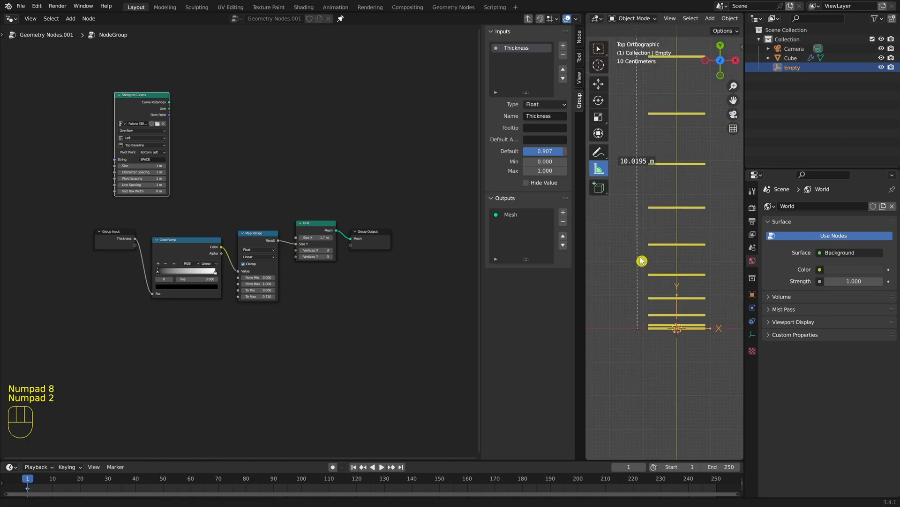
drag(280, 192, 324, 149)
key(Delete)
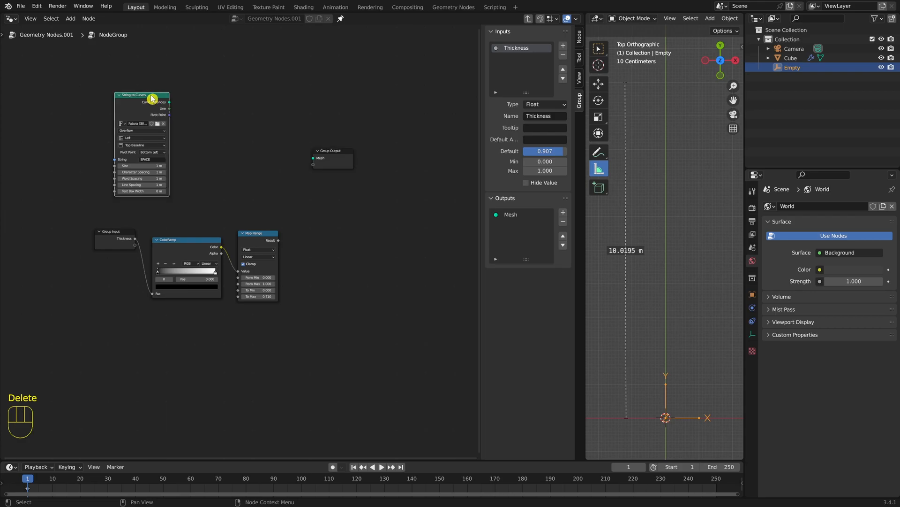
drag(169, 102, 349, 160)
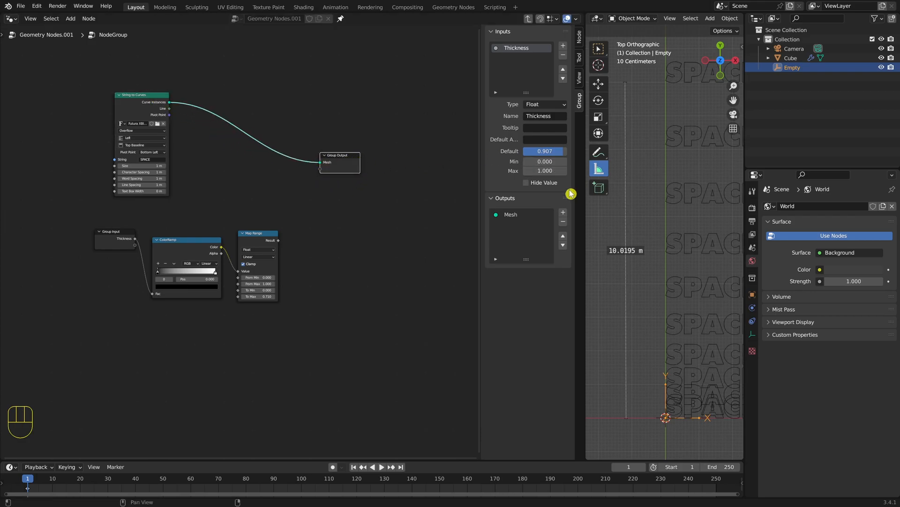
- Hide the node editor's sidebar and widen the 3D viewport to fit the full text instances
drag(584, 227, 582, 226)
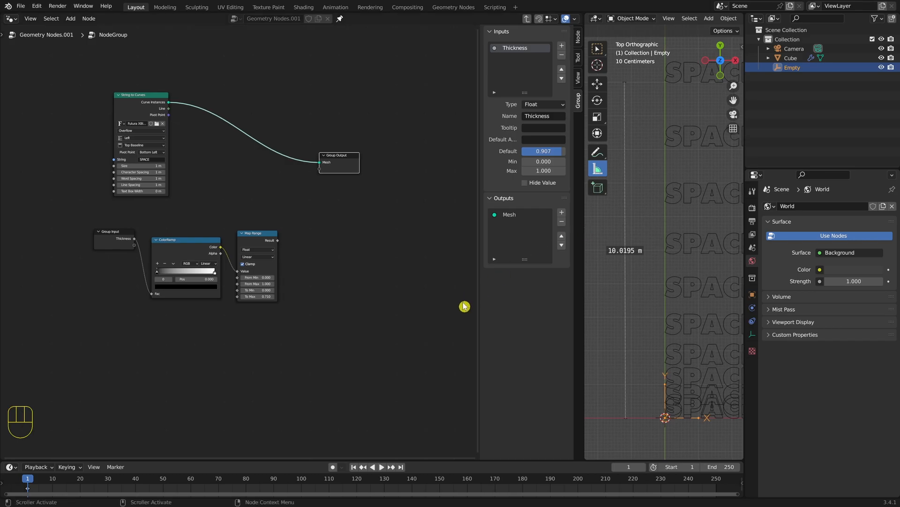
key(n)
drag(581, 301, 348, 275)
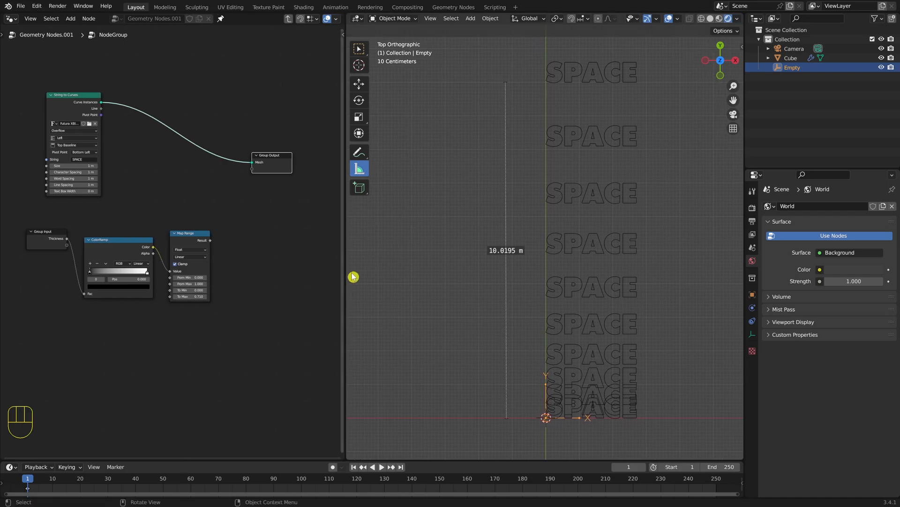
- Inspect the text outlines in Solid shading and switch the viewport back to Rendered shading
click(710, 21)
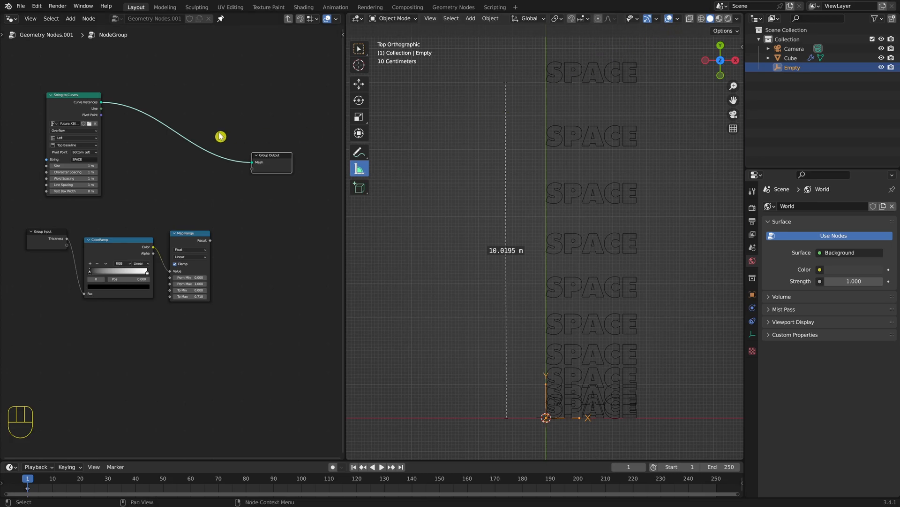
click(78, 98)
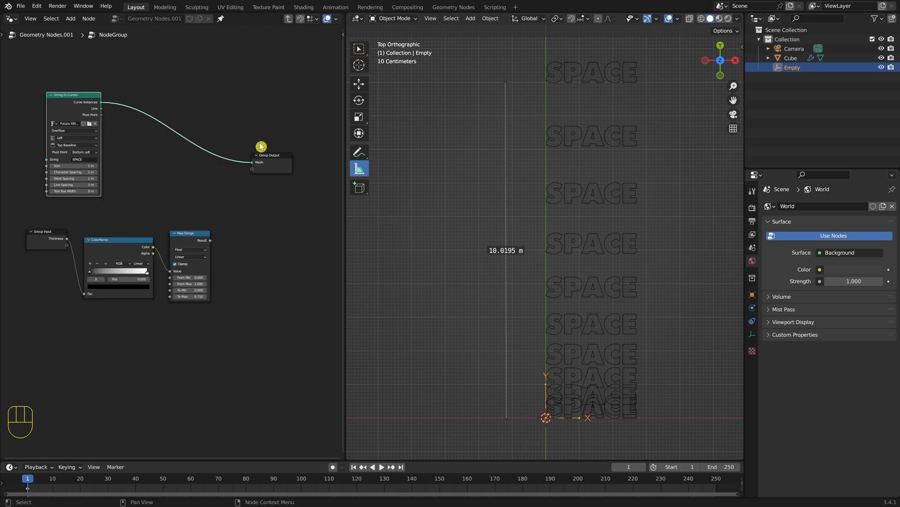
click(281, 160)
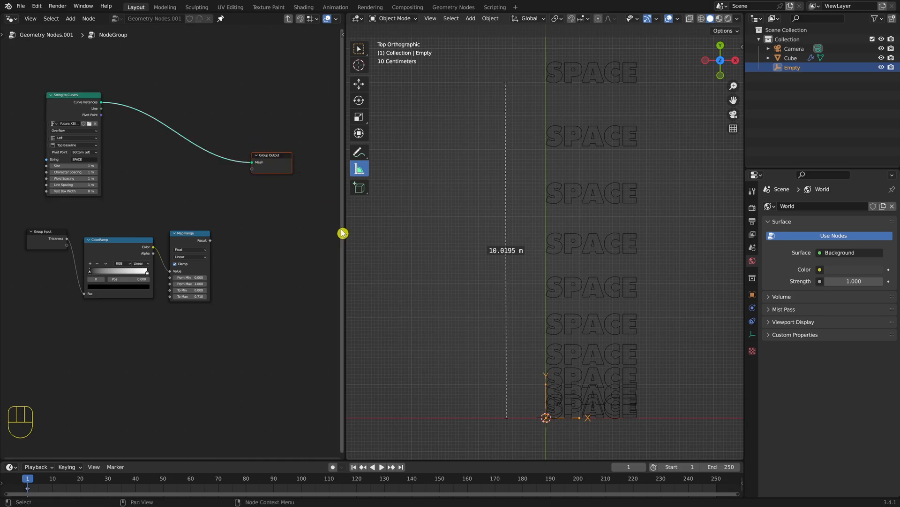
click(173, 166)
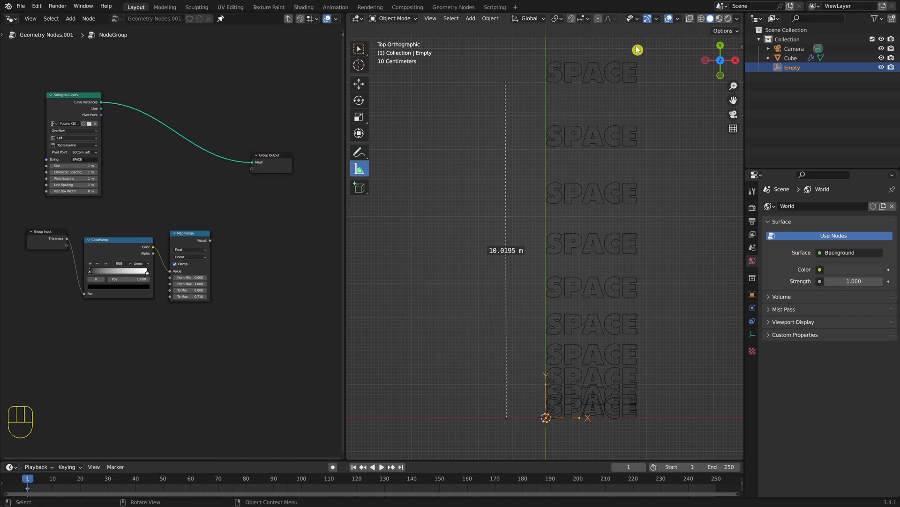
click(728, 19)
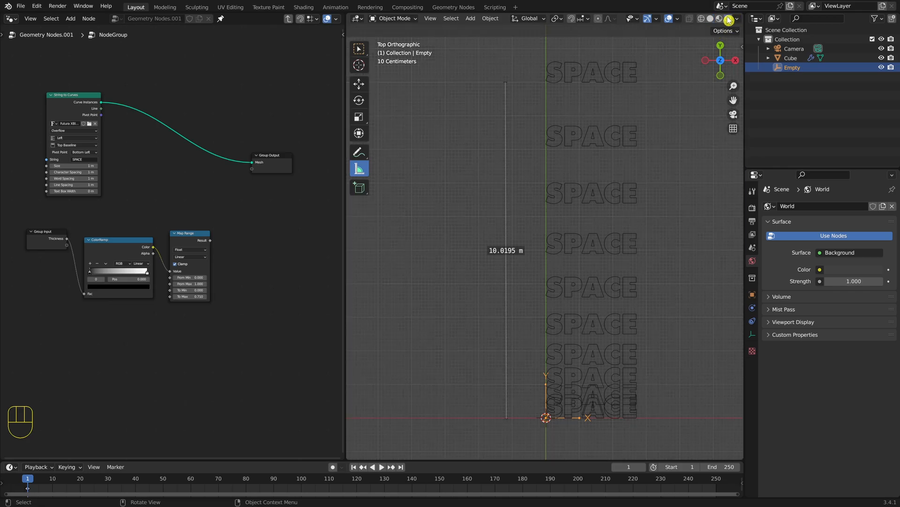
- Check the rendered text outlines with the viewport overlays hidden, shift the String to Curves node and show the overlays again
click(669, 20)
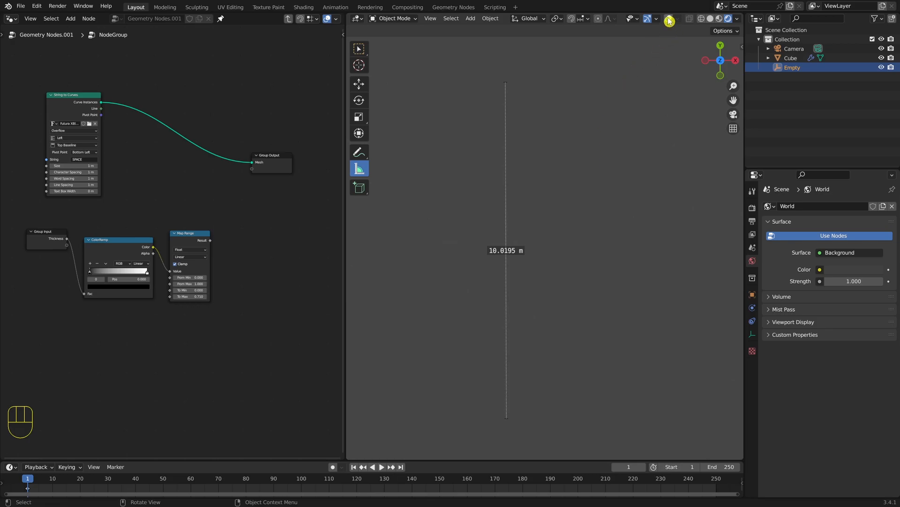
drag(71, 97, 100, 92)
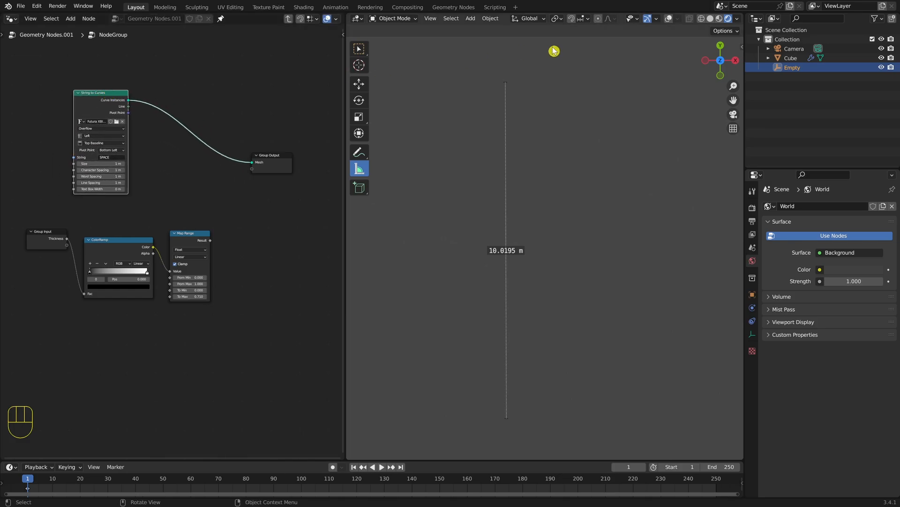
click(669, 18)
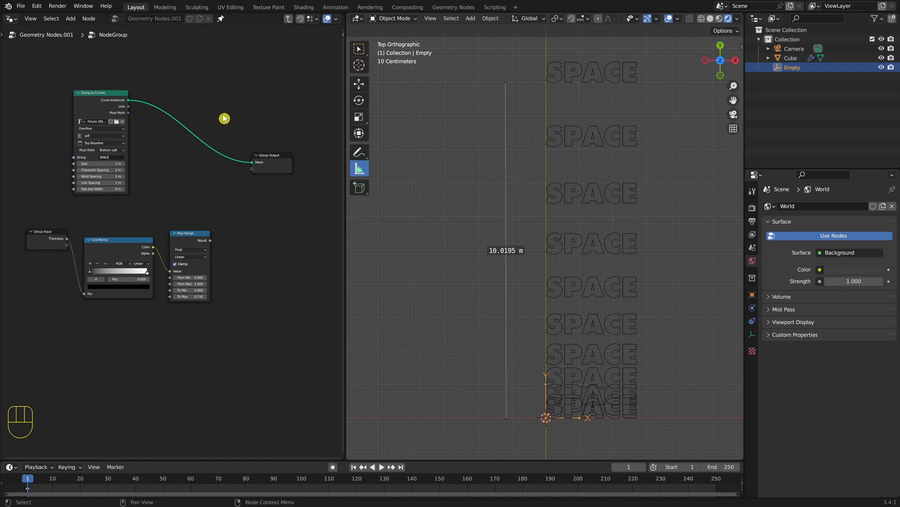
- Insert a Curve to Mesh node between String to Curves and Group Output, space the nodes apart and hide the viewport overlays
key(shift+a)
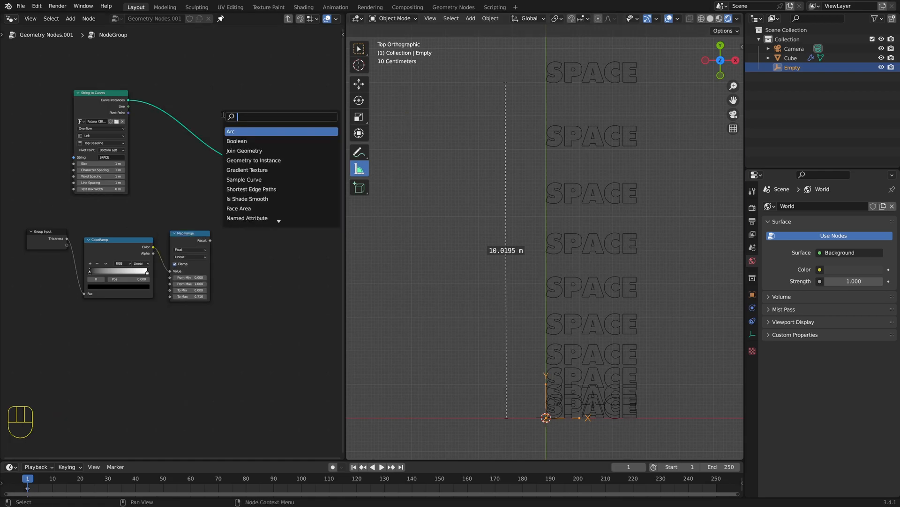
text(curve to mesh)
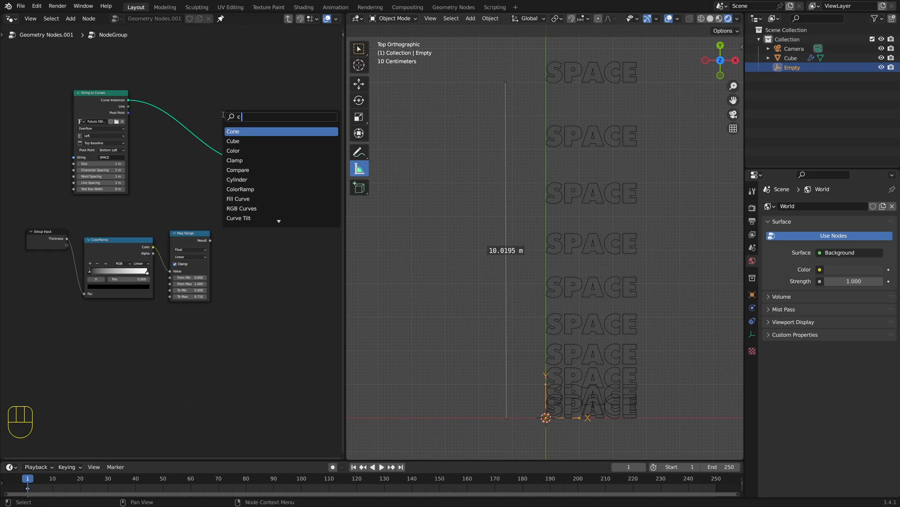
key(Return)
click(242, 164)
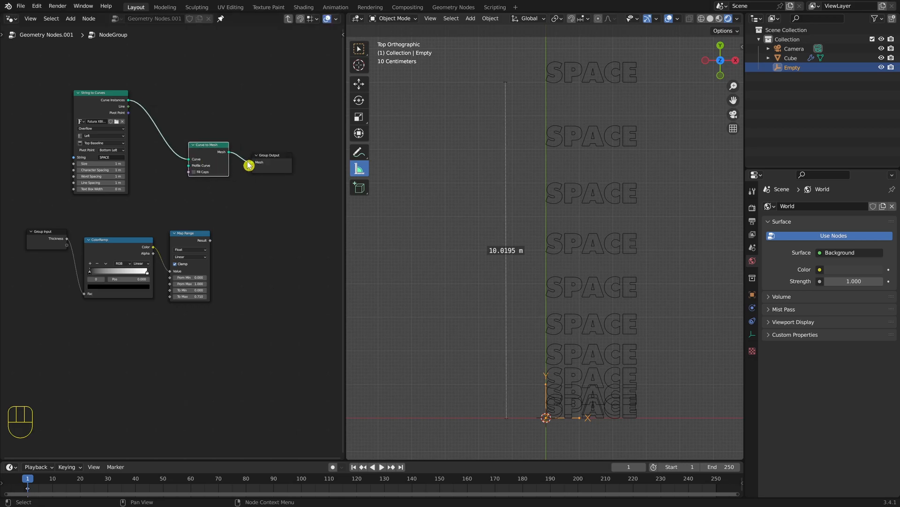
drag(267, 156, 283, 174)
drag(217, 146, 240, 123)
click(669, 19)
drag(286, 170, 299, 154)
click(233, 124)
- Add a Curve Circle node, connect it to Curve to Mesh's Profile Curve input and reduce its radius to about 0.07 m
key(shift+a)
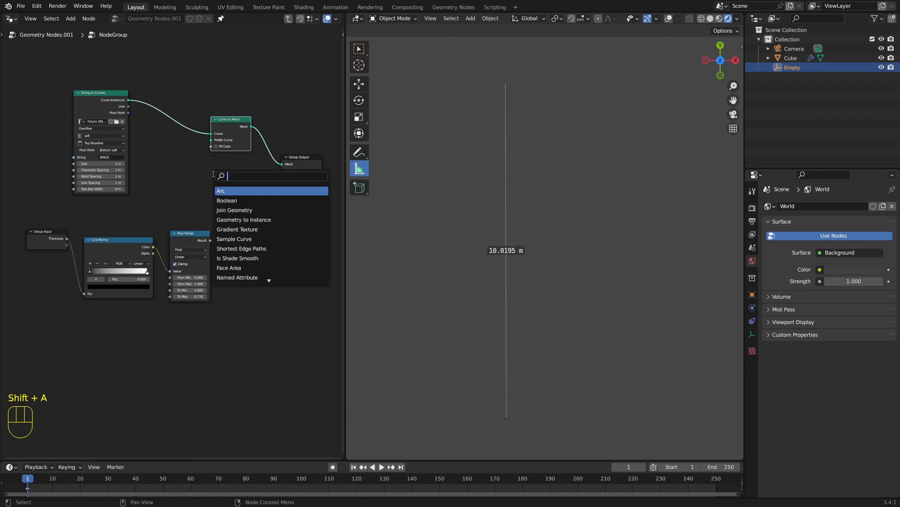
text(c c)
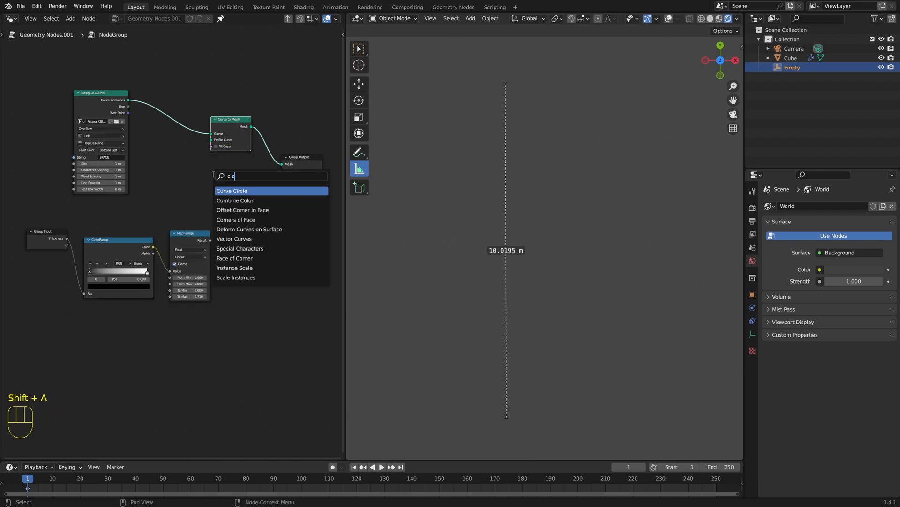
key(Return)
click(181, 137)
drag(226, 126, 231, 127)
drag(100, 92, 94, 62)
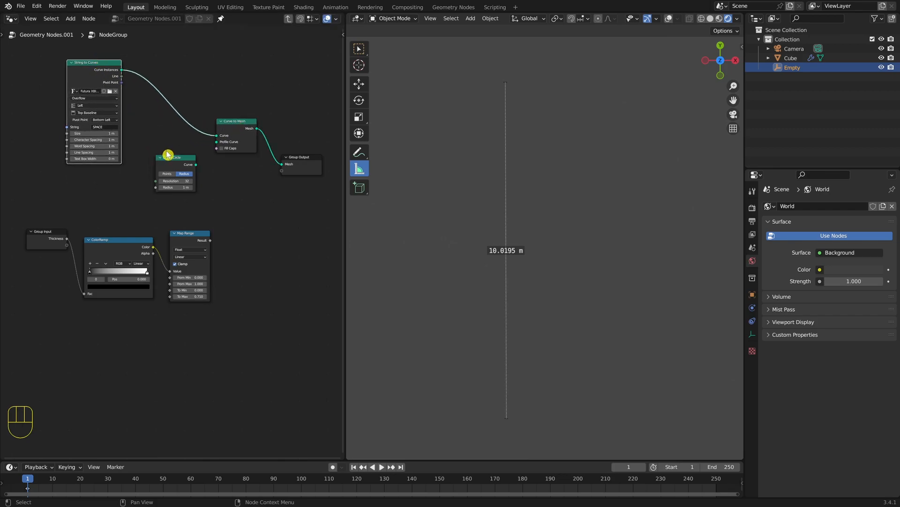
drag(167, 154, 216, 142)
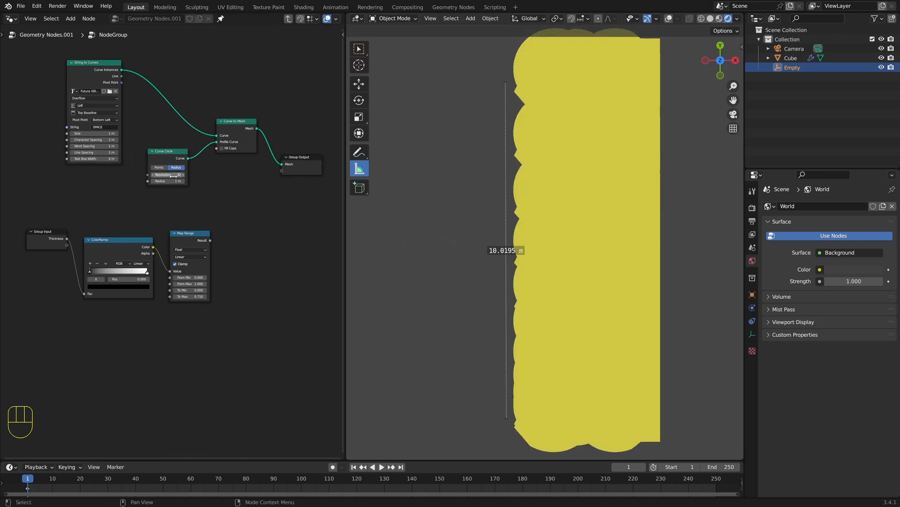
drag(173, 181, 161, 178)
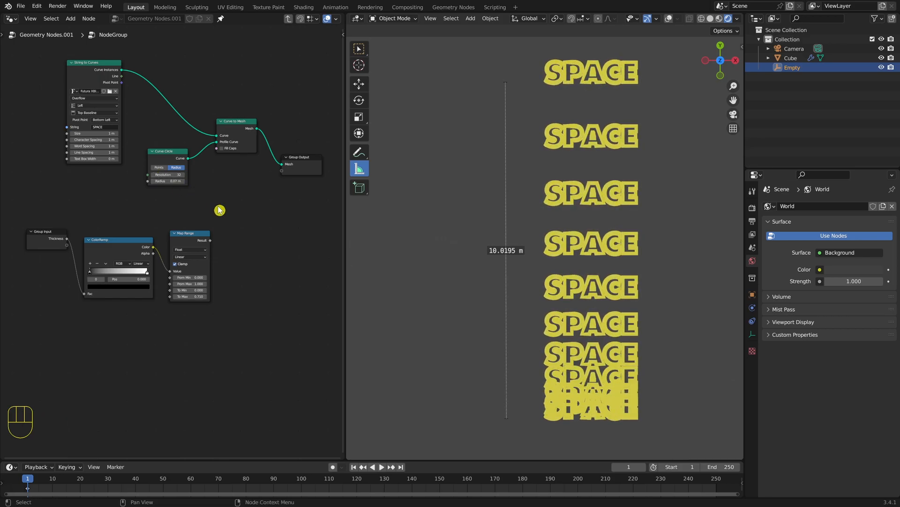
- Widen the node editor and move the Group Input, ColorRamp and Map Range nodes away to make room beside the Curve Circle node
drag(346, 269, 554, 269)
key(KP_2)
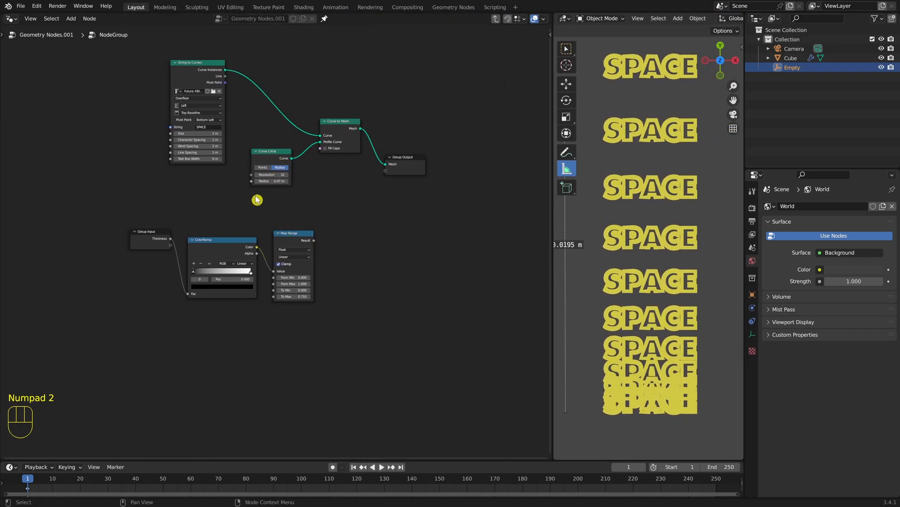
drag(207, 220, 332, 304)
click(114, 213)
drag(115, 217, 360, 326)
middle_drag(182, 135, 193, 173)
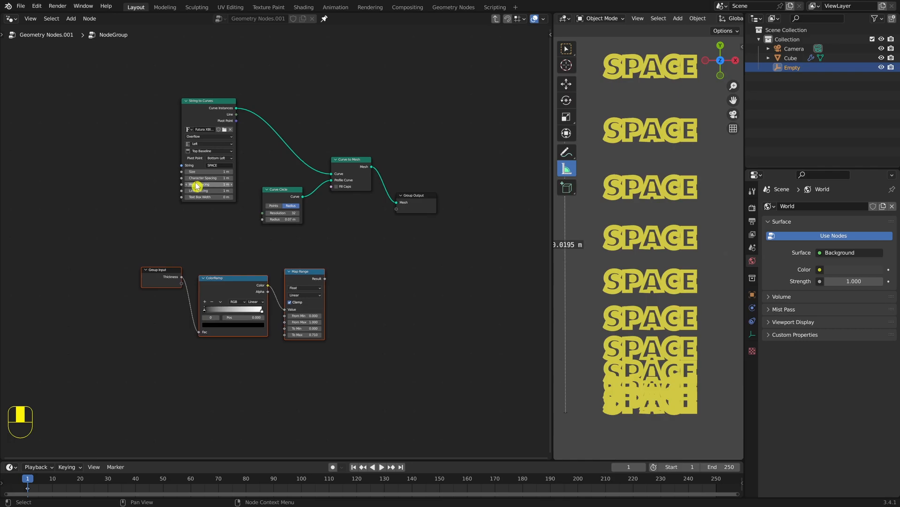
key(KP_2)
key(KP_2)
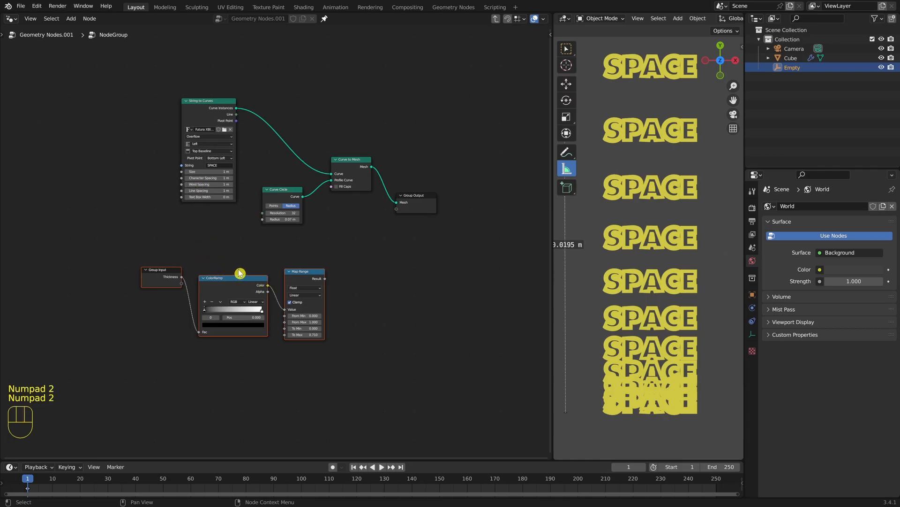
key(g)
click(159, 261)
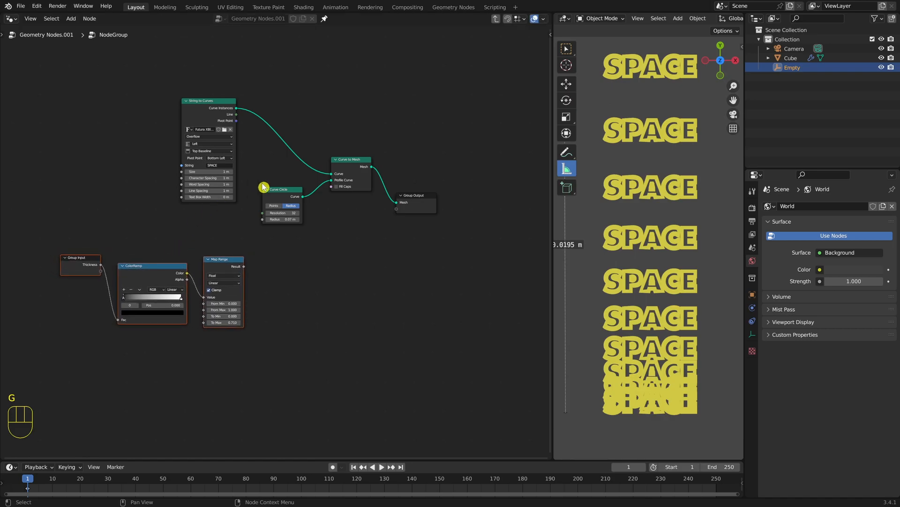
drag(291, 195, 301, 207)
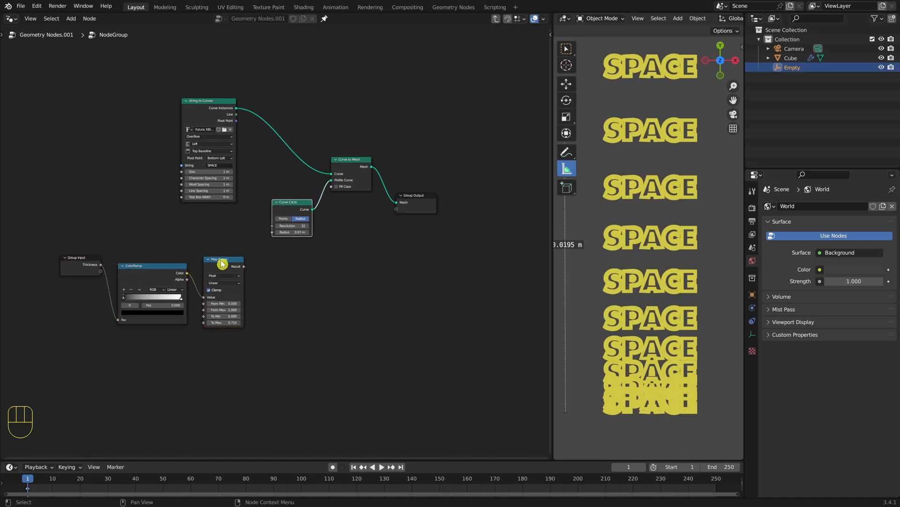
- Set the Map Range node's To Max to 0.05 and connect its Result to the Curve Circle's Radius
click(228, 322)
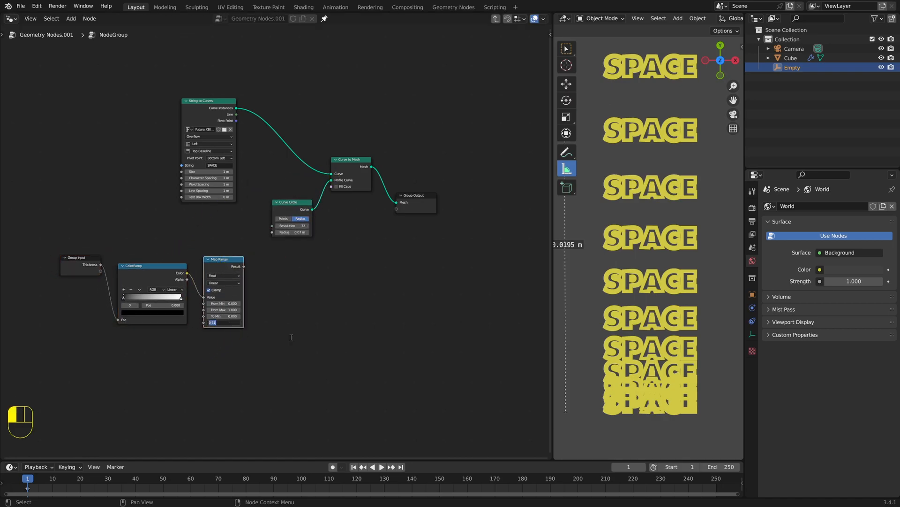
text(0.05)
key(Return)
drag(223, 264, 273, 233)
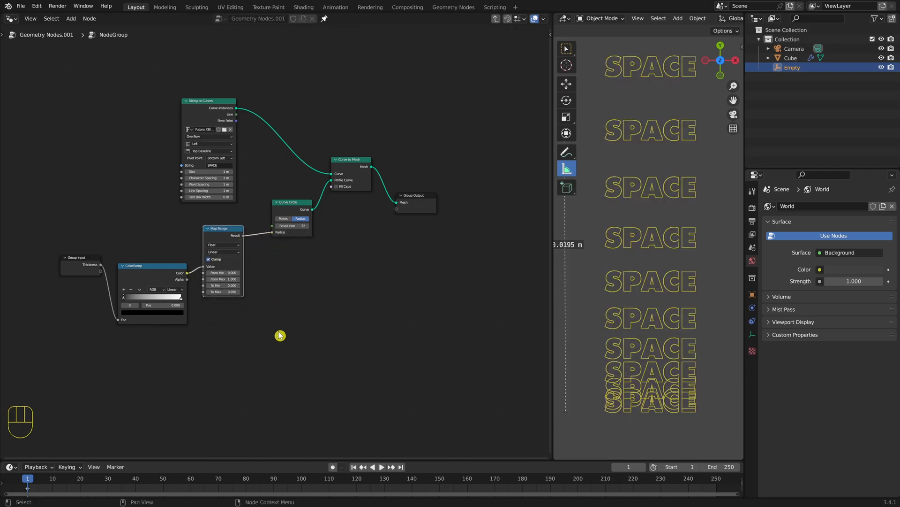
- Test the outline thickness by unlinking Thickness from the ColorRamp and setting Fac to about 0.714, and relink Thickness
drag(80, 262, 50, 260)
mouse_move(121, 325)
mouse_down()
mouse_move(100, 322)
mouse_move(169, 322)
mouse_move(93, 322)
mouse_move(166, 324)
mouse_move(97, 319)
mouse_move(139, 322)
mouse_move(128, 319)
mouse_up()
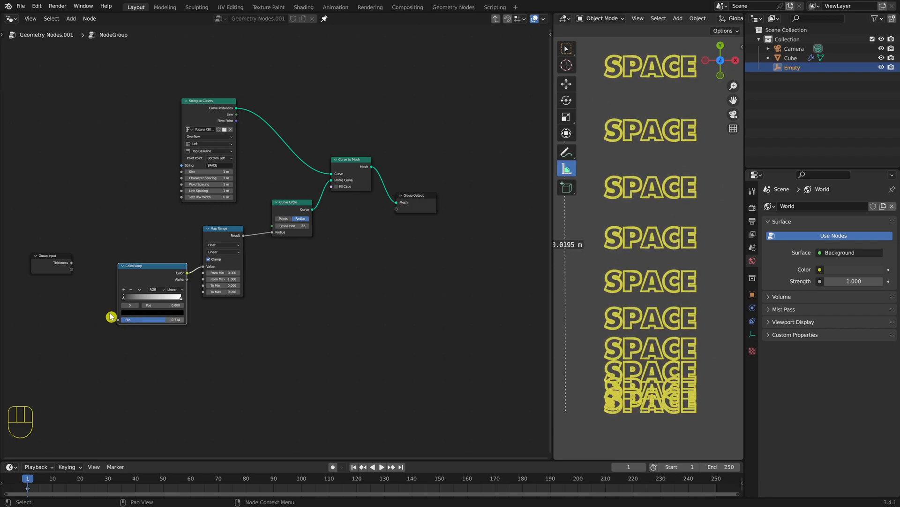
drag(72, 269, 118, 324)
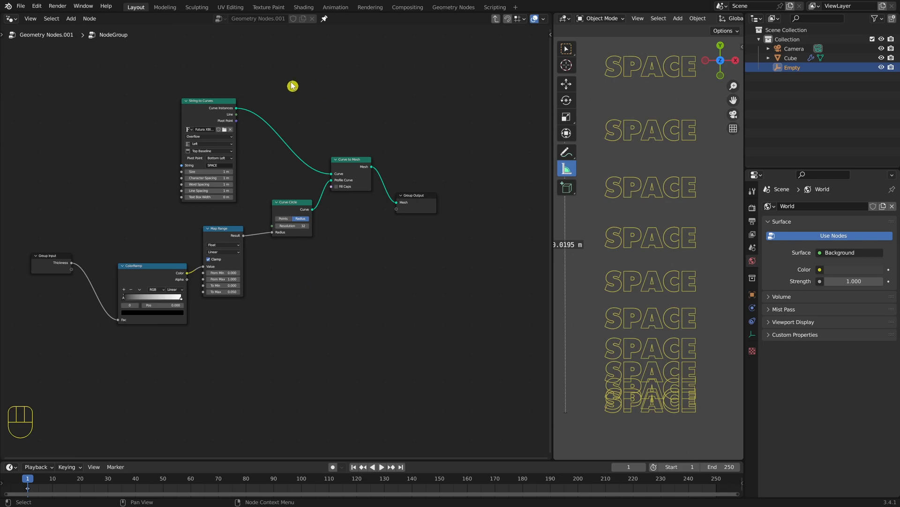
- Move the String to Curves node away from the other nodes and disconnect it from the Curve to Mesh node
drag(212, 104, 162, 87)
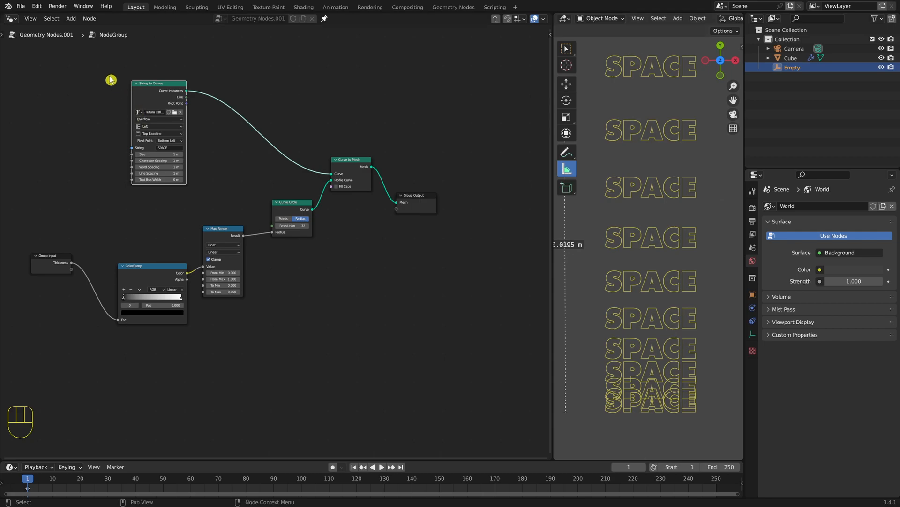
drag(157, 84, 120, 71)
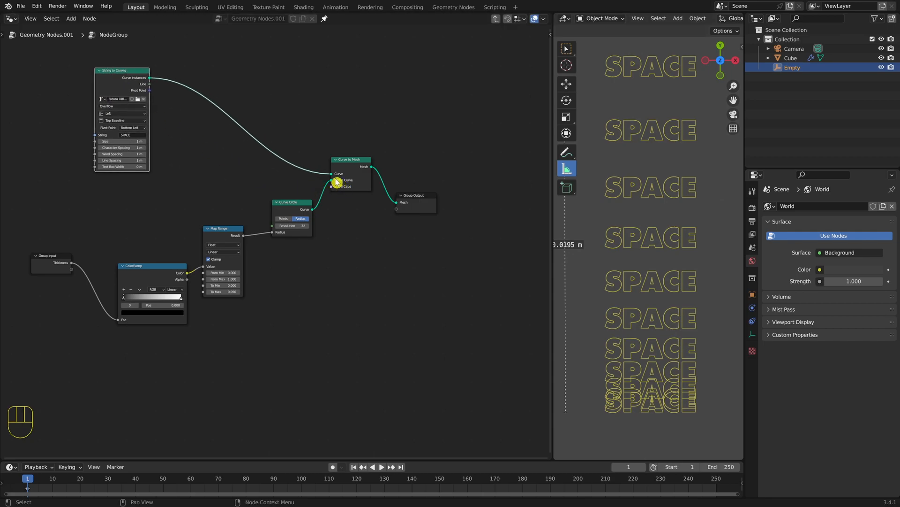
drag(332, 178, 232, 152)
- Add a Text object, bring it into the node tree as Object Info and connect its Geometry to Curve to Mesh's Curve input
key(shift+a)
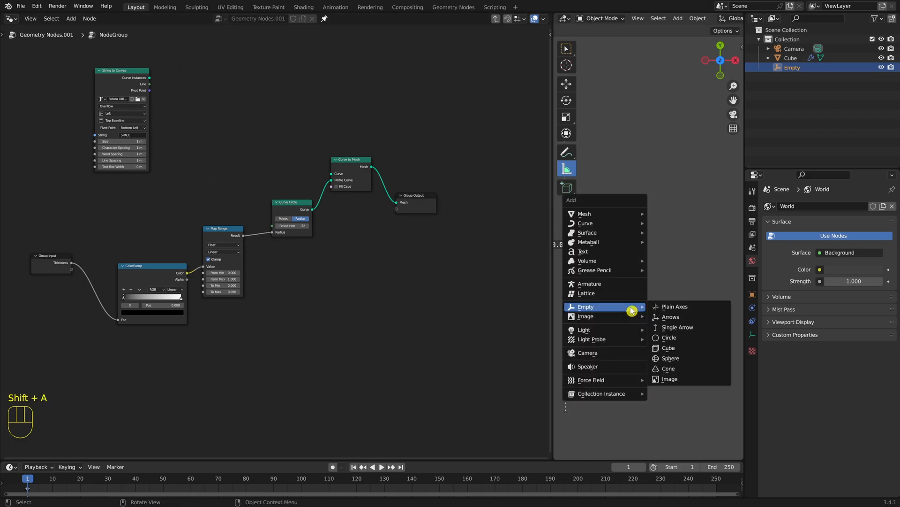
key(Escape)
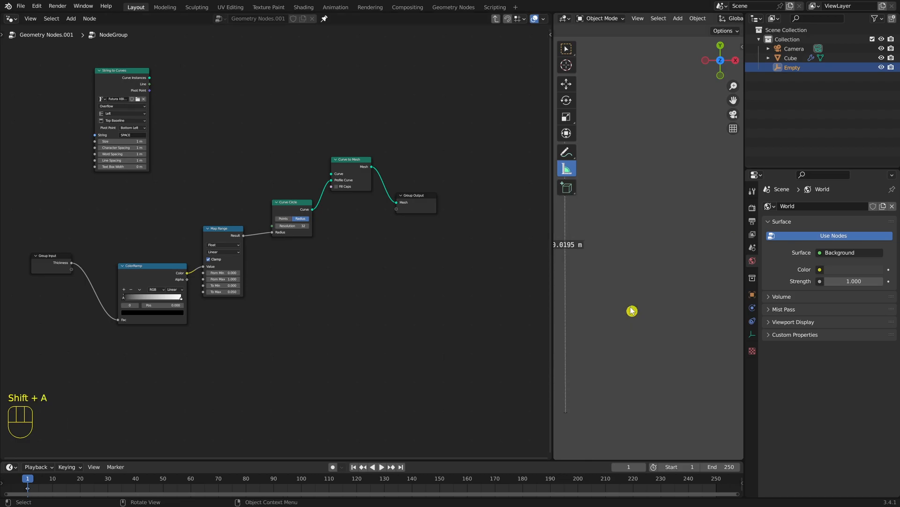
key(shift+a)
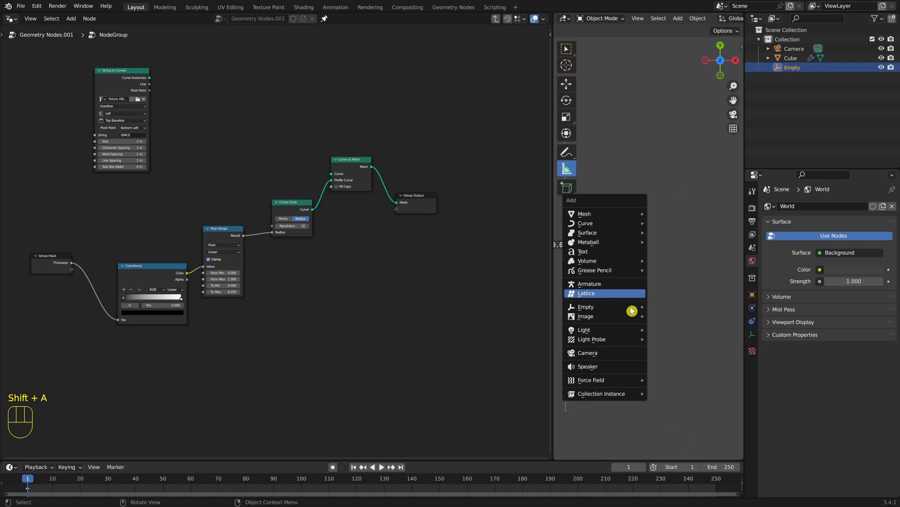
key(Down)
key(Up)
key(Up)
key(Up)
key(Up)
key(Up)
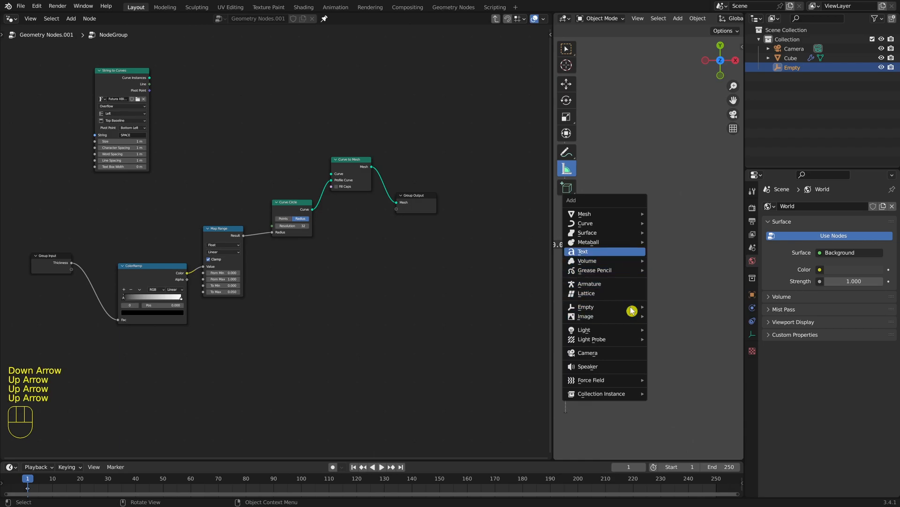
key(Return)
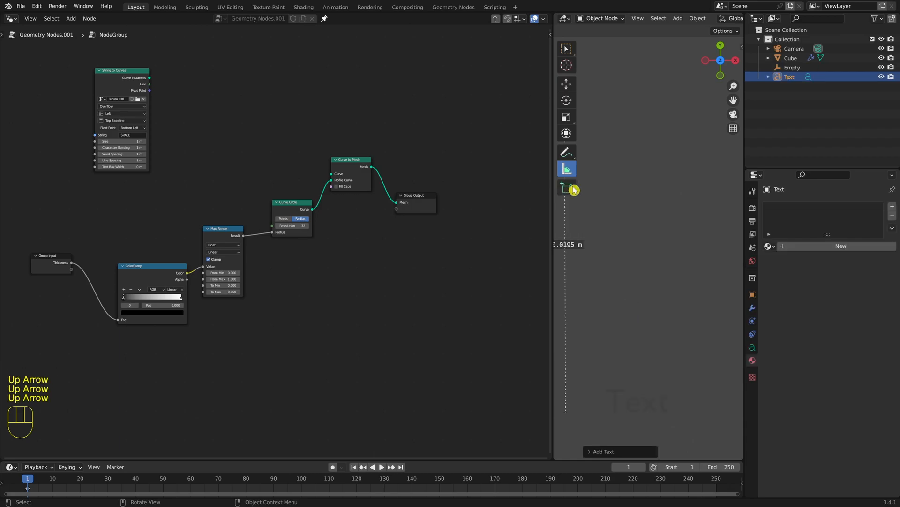
drag(793, 79, 223, 99)
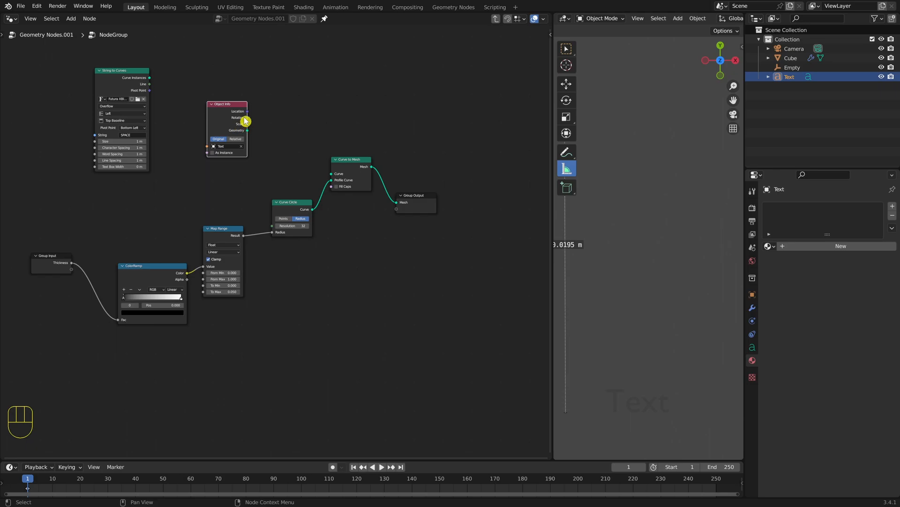
drag(249, 133, 332, 174)
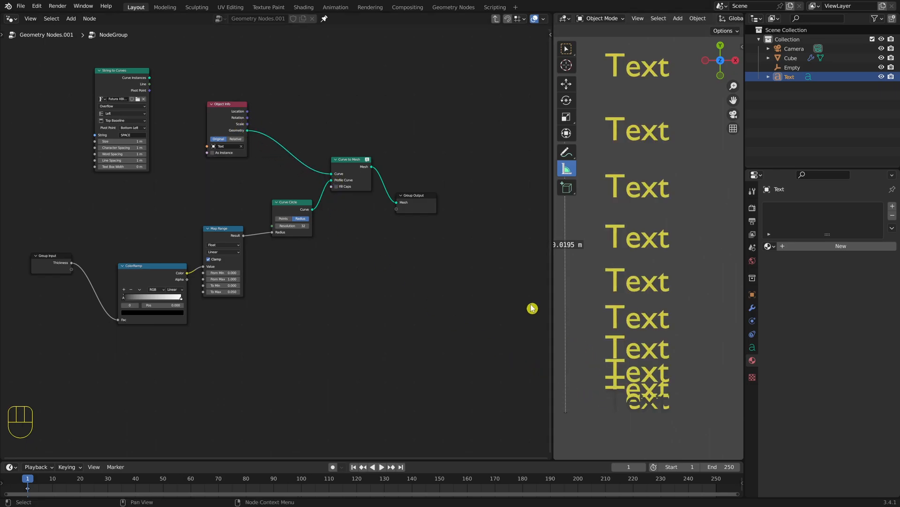
- Set the Text object's Fill Mode to None and reveal its Geometry settings
click(753, 347)
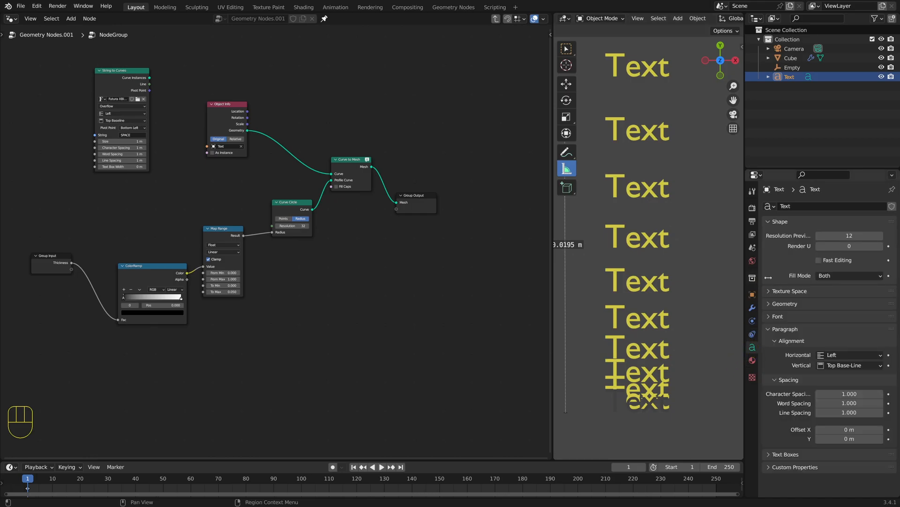
click(849, 276)
click(827, 286)
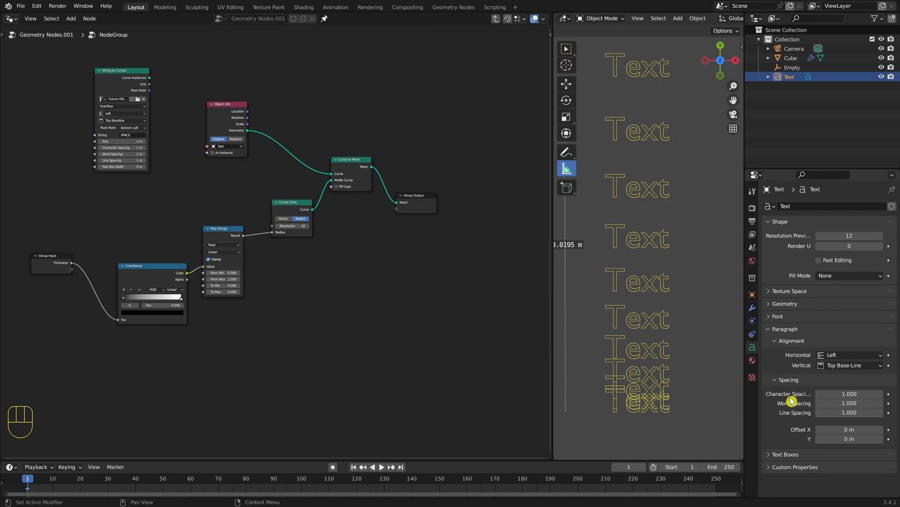
click(770, 305)
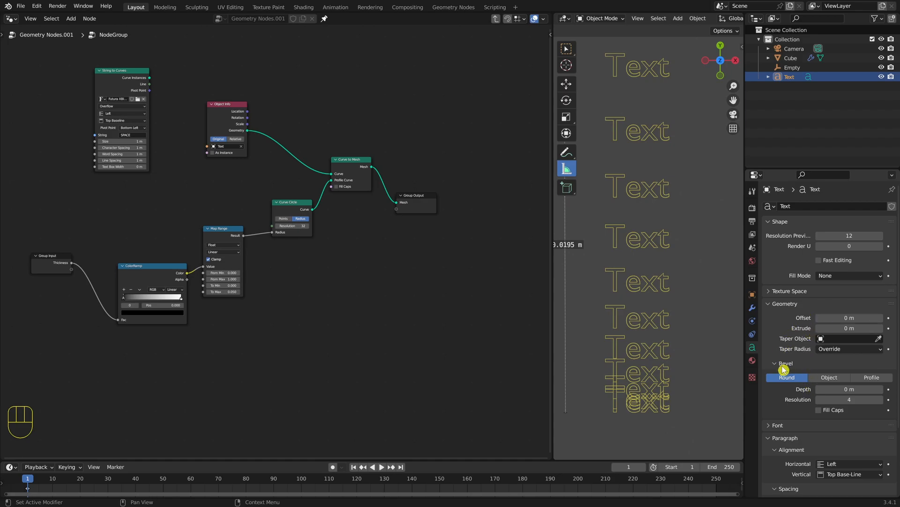
- Delete the Text object's Object Info node from the node group
drag(130, 82, 133, 83)
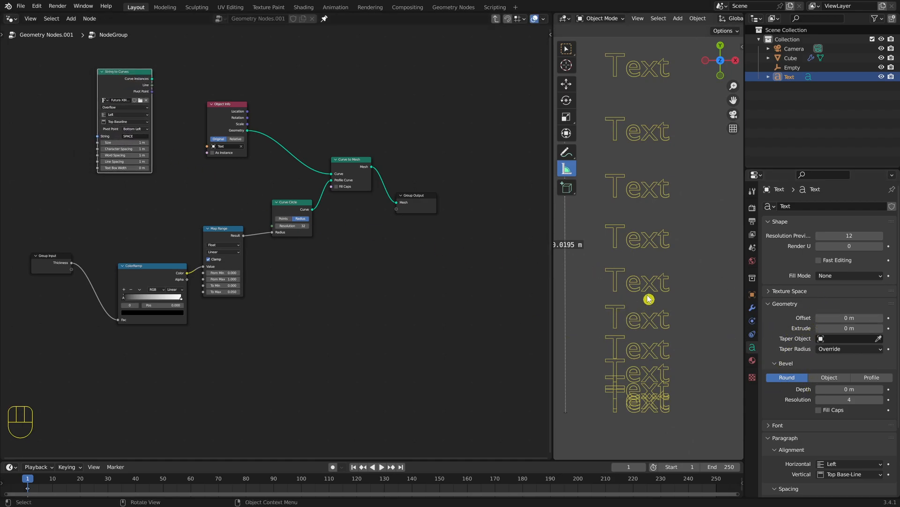
drag(223, 106, 234, 131)
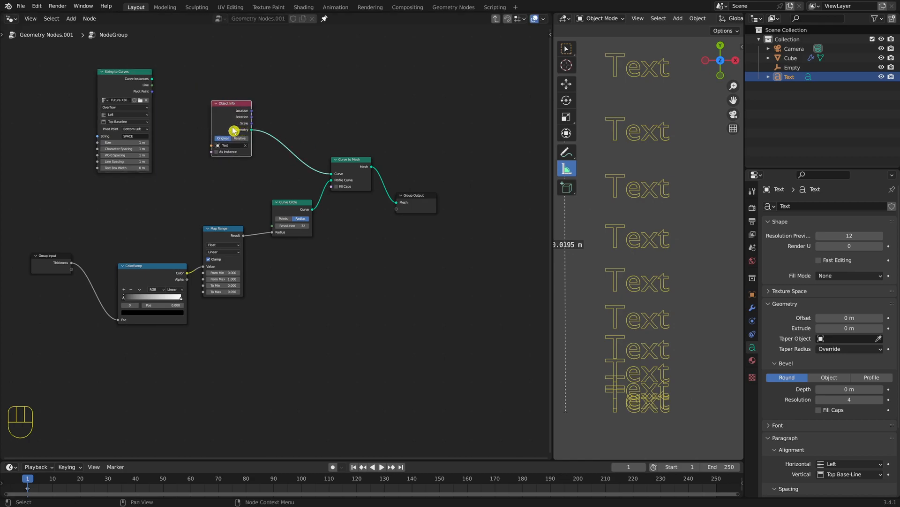
key(Delete)
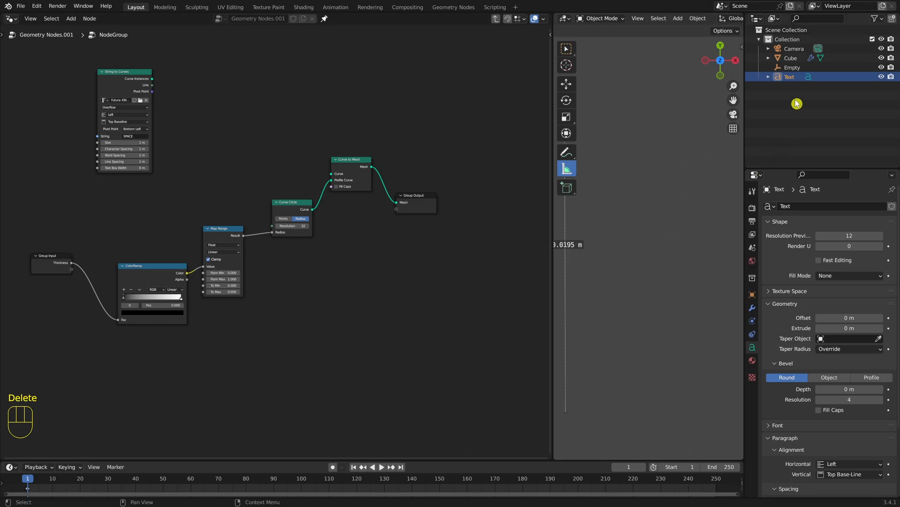
- Delete the Text object from the scene and reconnect String to Curves' Curve Instances output to Curve to Mesh's Curve input
key(Delete)
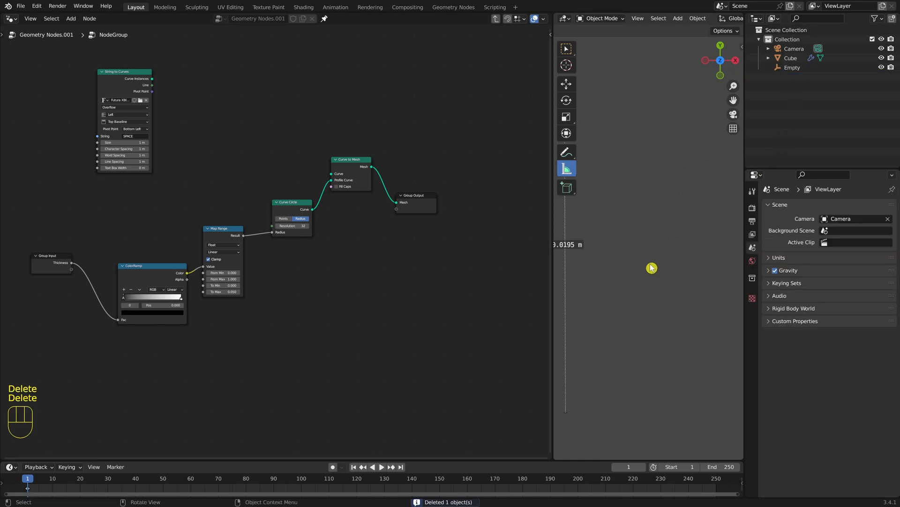
drag(152, 79, 331, 173)
drag(135, 81, 232, 89)
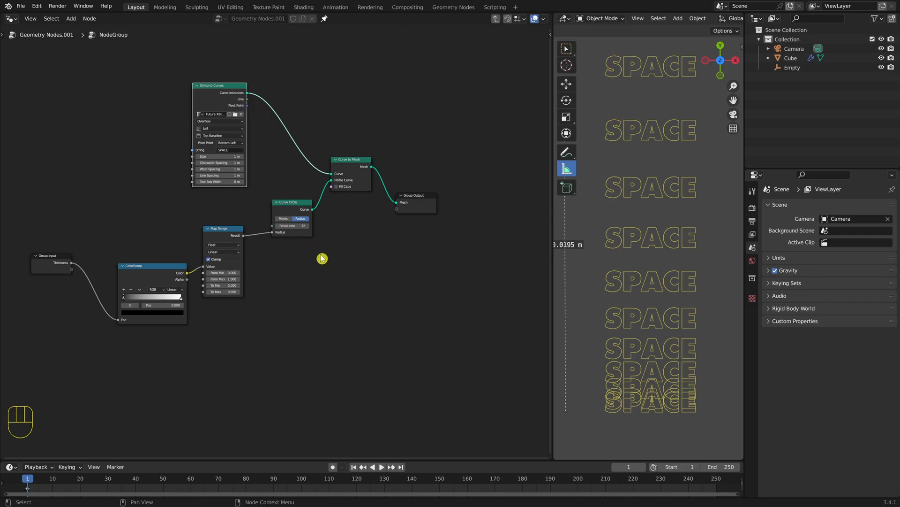
scroll(633, 249, up, 1)
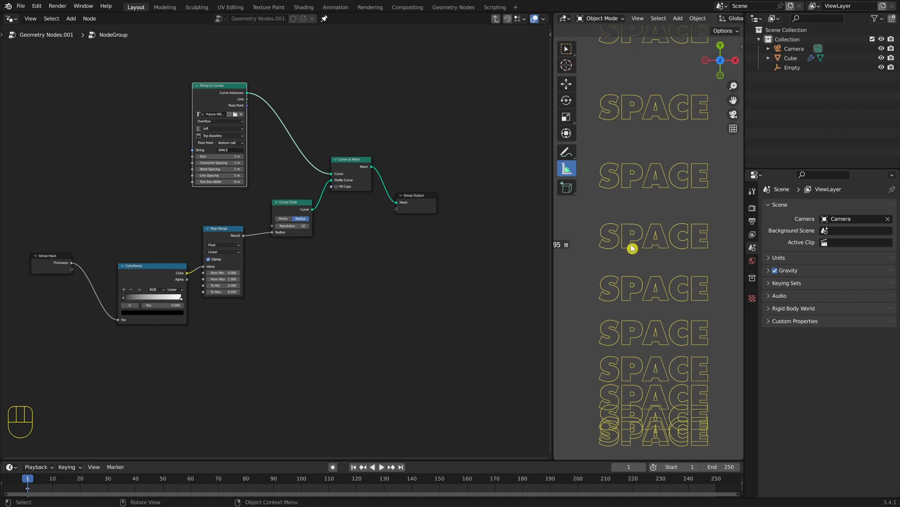
drag(289, 201, 291, 201)
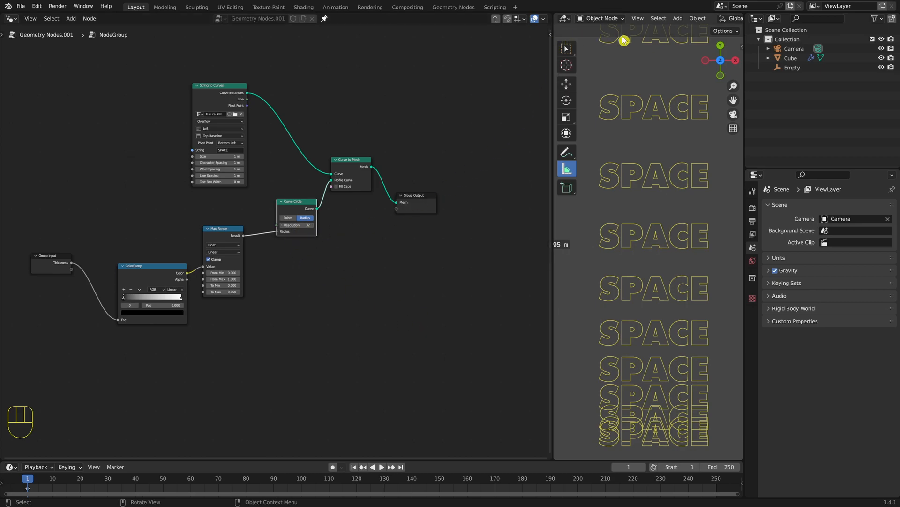
- Widen the 3D viewport beside the node editor and show the overlays with scene statistics
drag(554, 264, 362, 264)
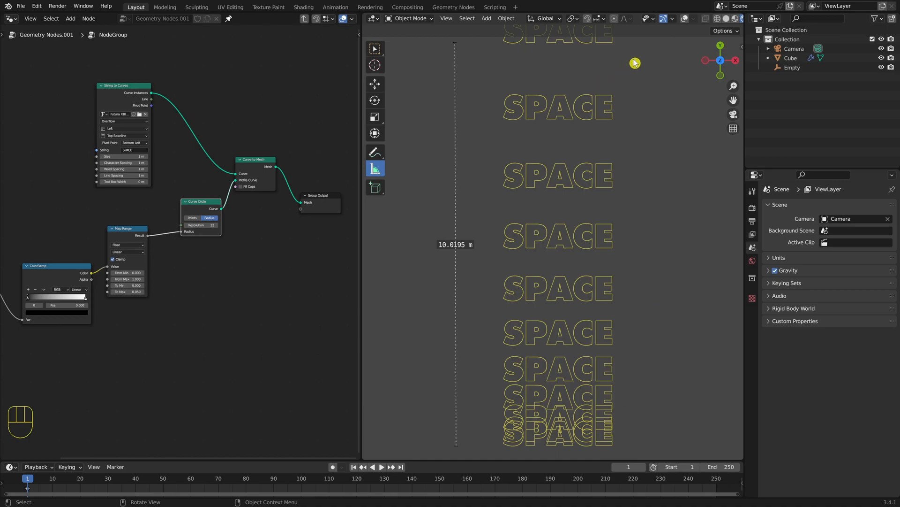
click(673, 18)
click(684, 19)
click(693, 19)
click(636, 95)
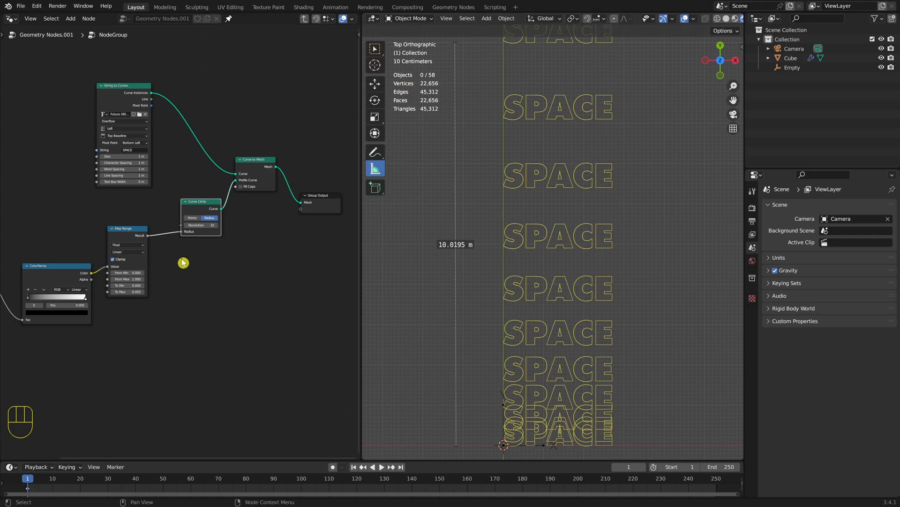
- Set the Curve Circle's Resolution to 3 and shift the String to Curves node away from Curve to Mesh
click(209, 225)
drag(209, 225, 141, 214)
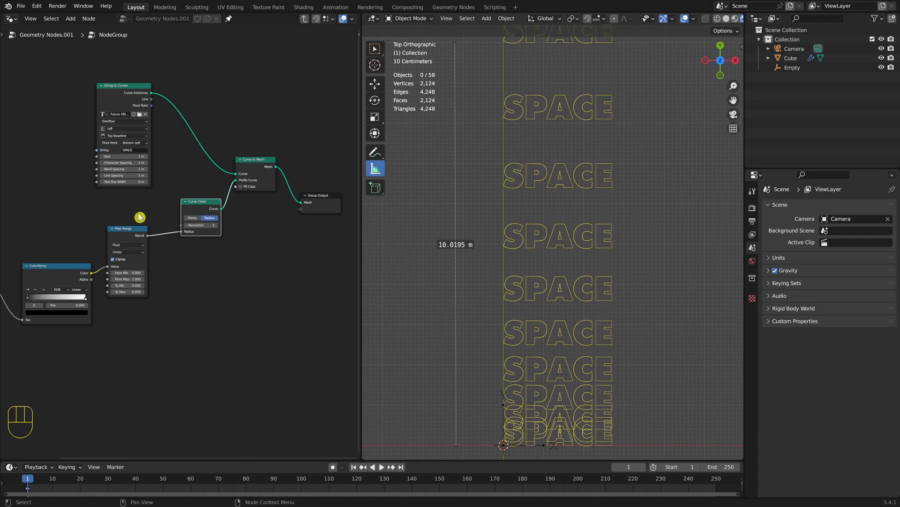
drag(199, 204, 197, 204)
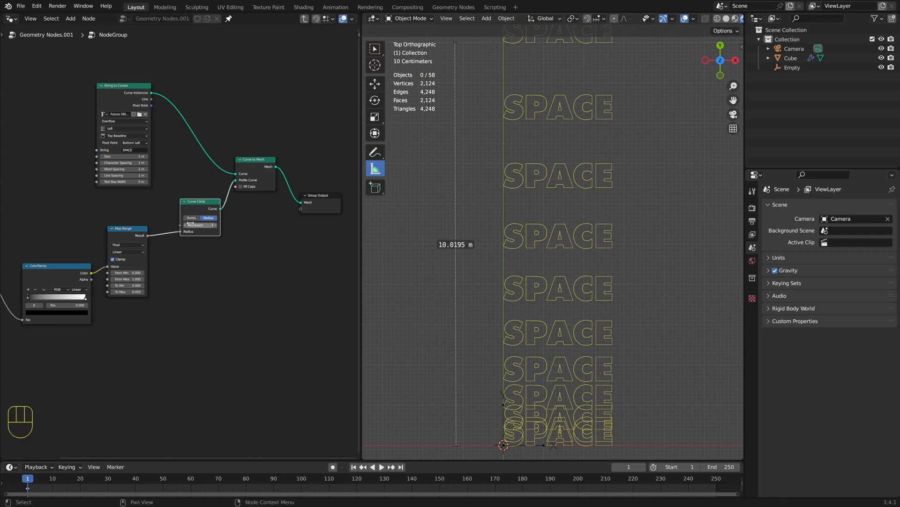
drag(207, 226, 149, 220)
drag(193, 205, 200, 206)
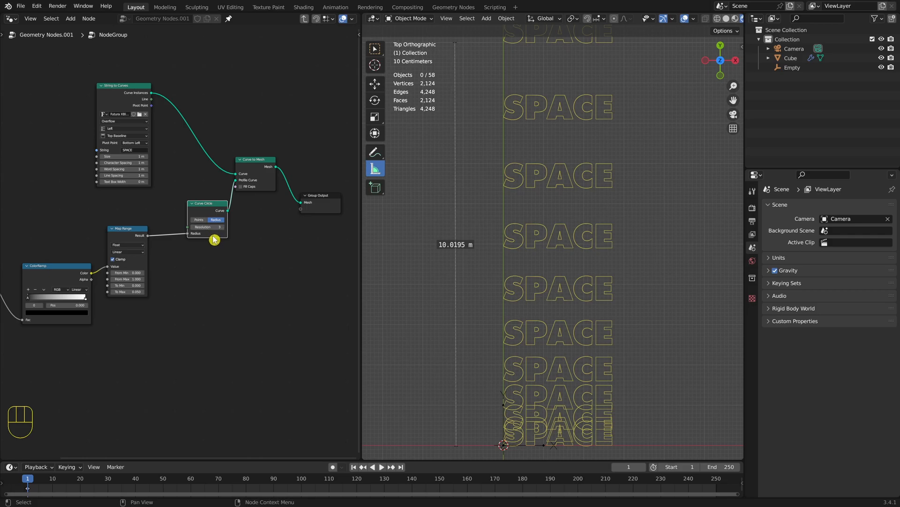
click(205, 228)
drag(203, 227, 199, 226)
drag(199, 204, 199, 206)
mouse_move(213, 236)
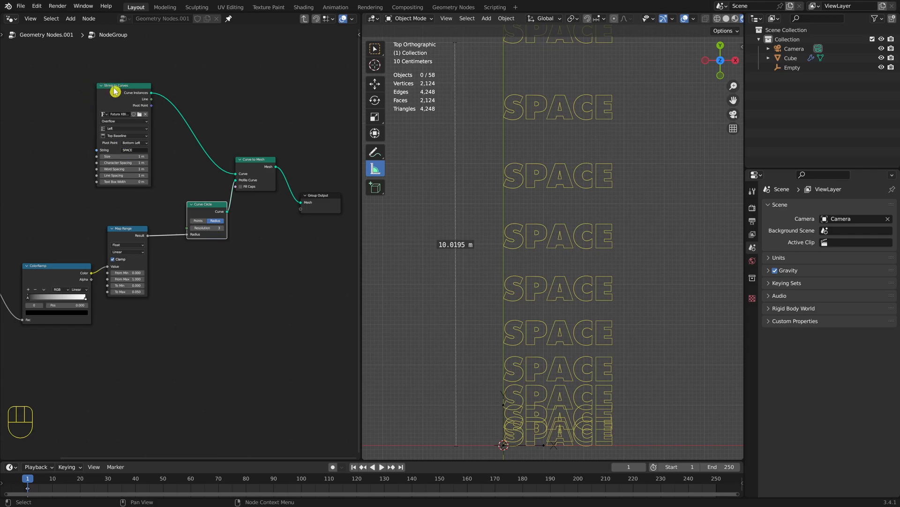
drag(115, 90, 99, 90)
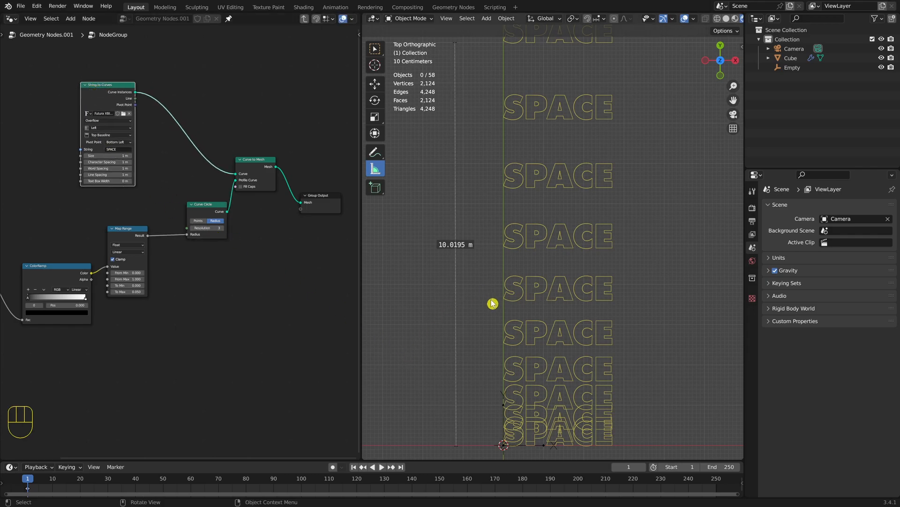
- Select the Empty and examine how the text instances lie relative to its axes from several perspective angles
key(KP_1)
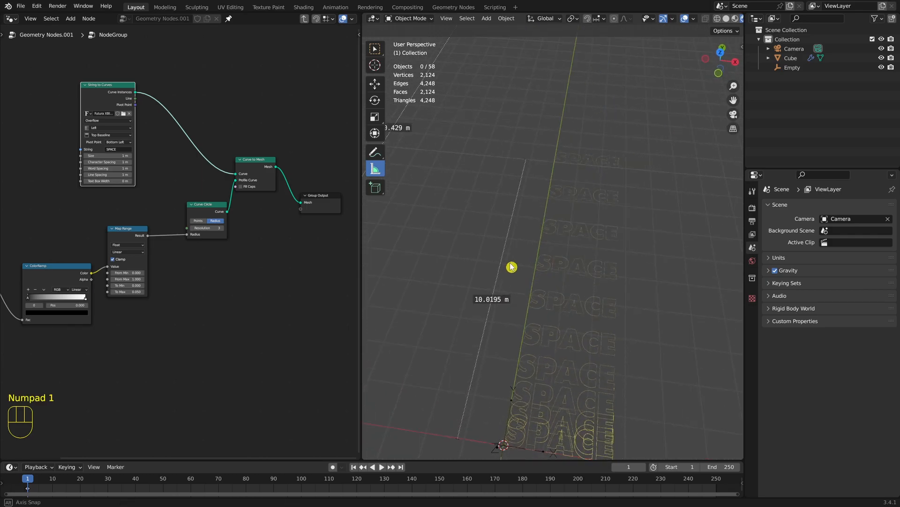
mouse_move(518, 271)
middle_down()
mouse_move(501, 316)
mouse_move(500, 288)
mouse_move(522, 286)
mouse_move(521, 256)
middle_up()
click(792, 67)
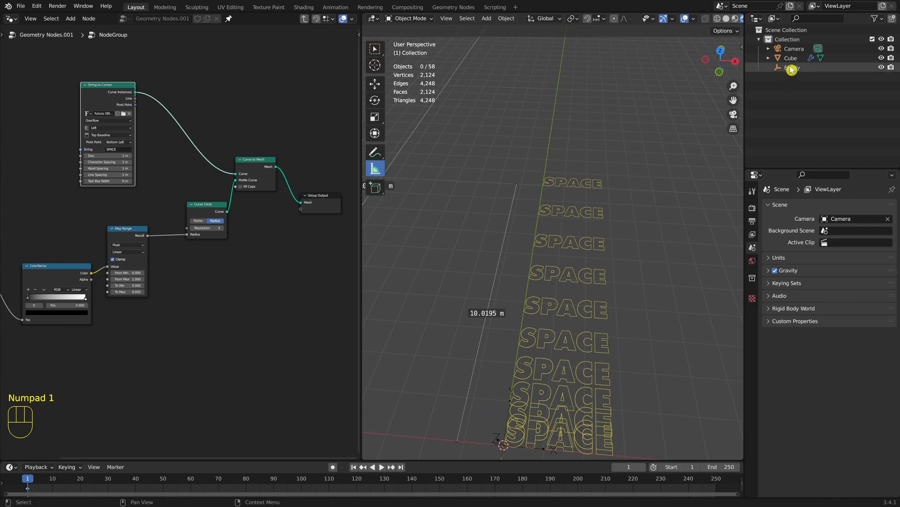
middle_drag(619, 282, 617, 237)
key(KP_2)
key(KP_1)
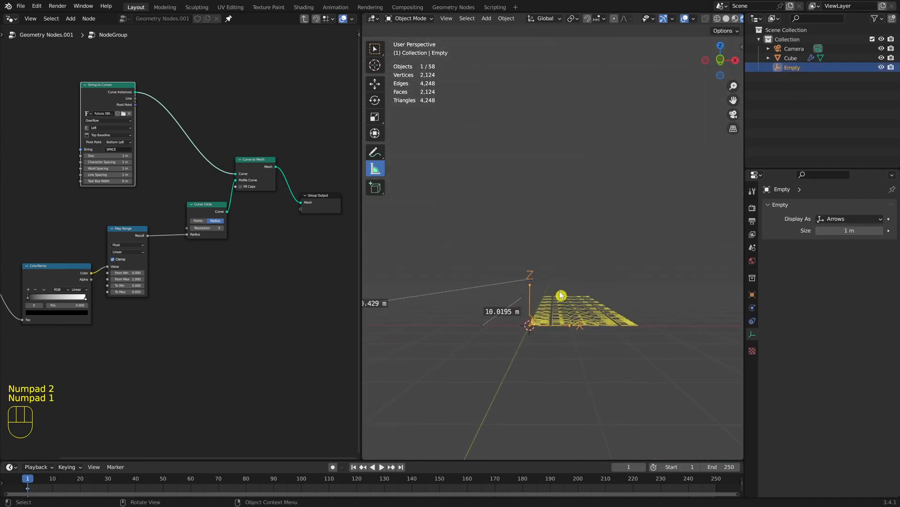
key(KP_3)
key(KP_2)
key(KP_1)
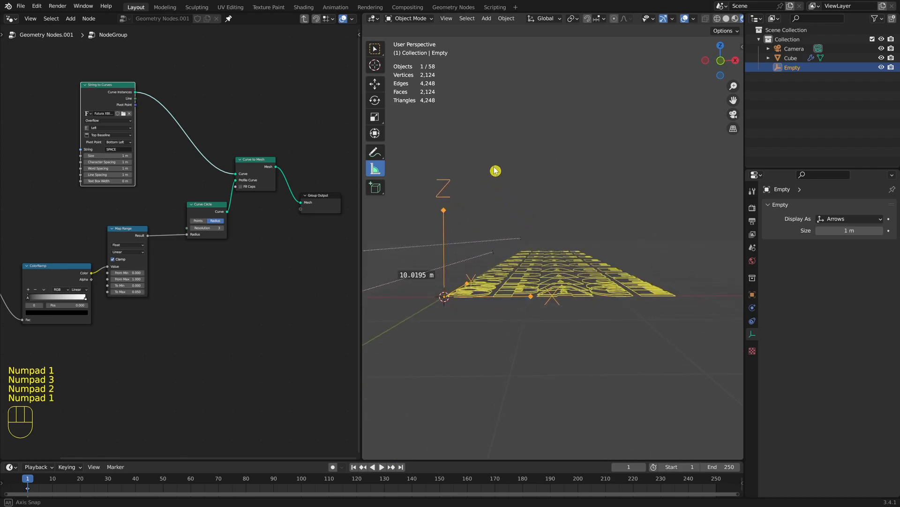
key(KP_3)
key(KP_2)
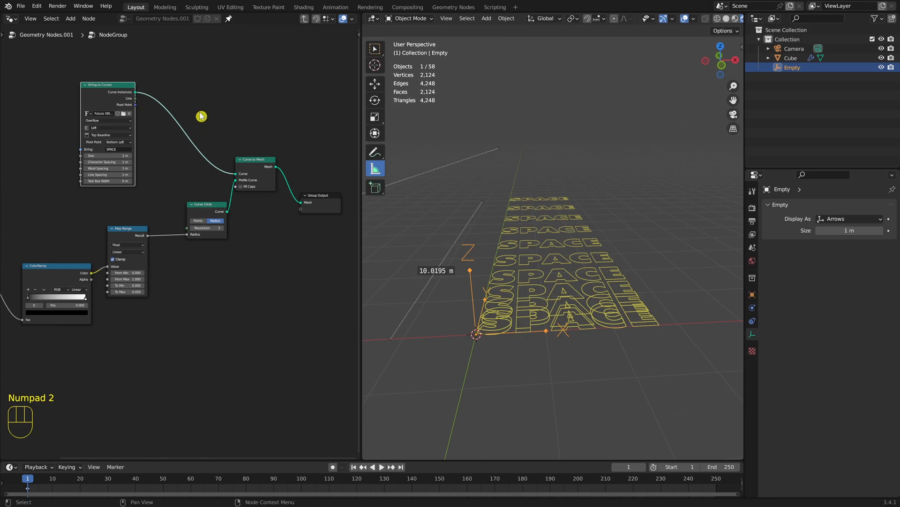
- Insert a Transform node between String to Curves and Curve to Mesh and set its X rotation to 90°
key(shift+a)
text(tran)
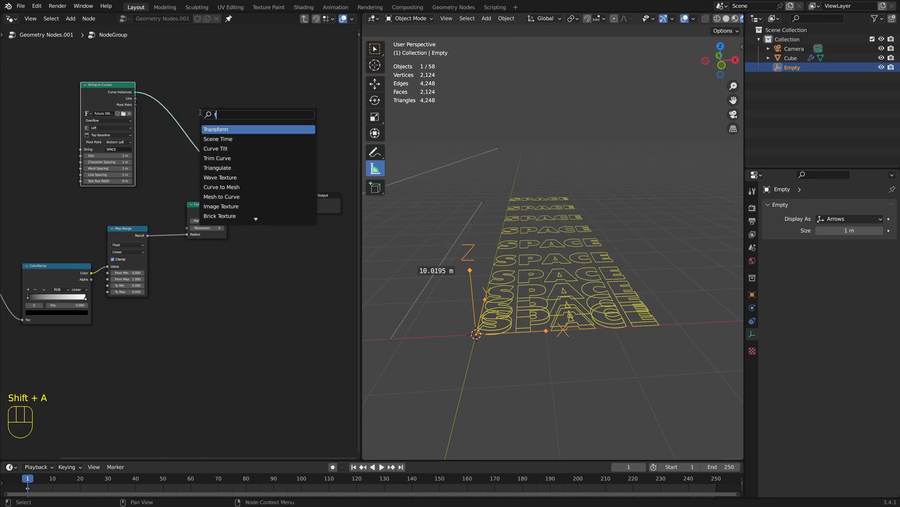
click(211, 130)
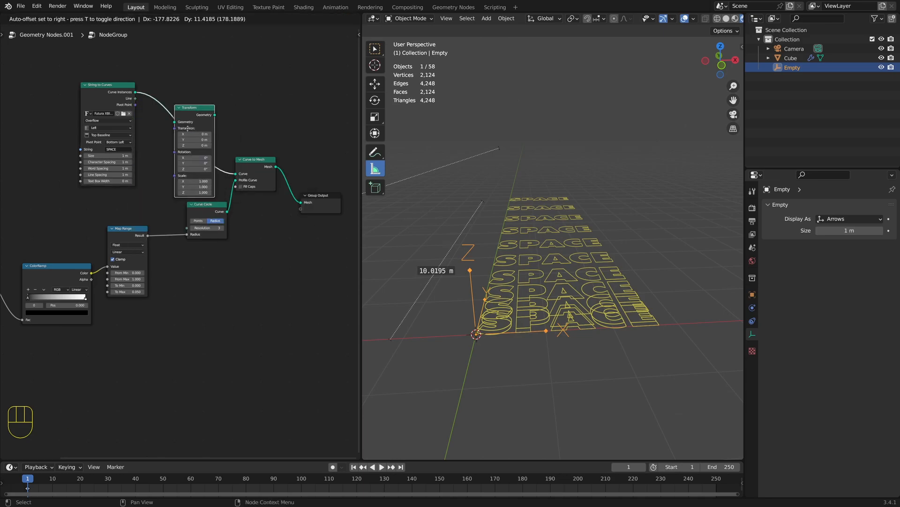
click(179, 108)
drag(96, 85, 86, 84)
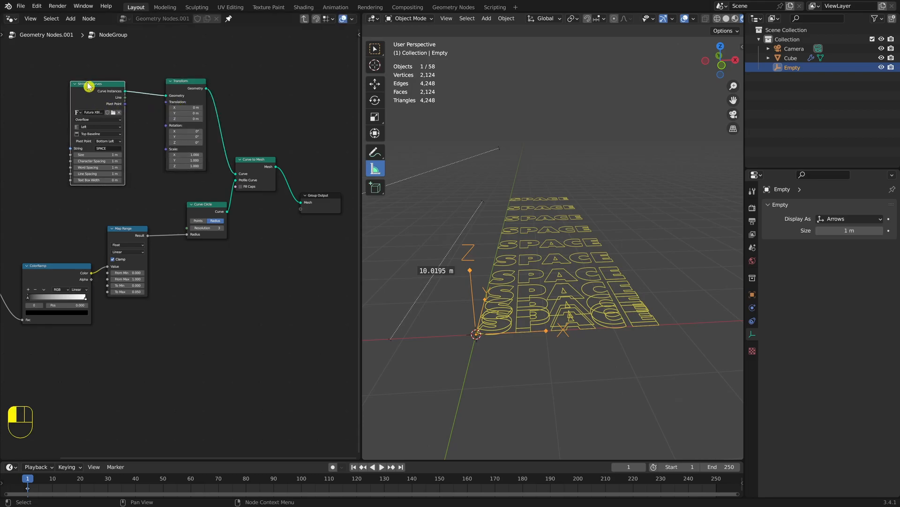
click(182, 134)
key(Return)
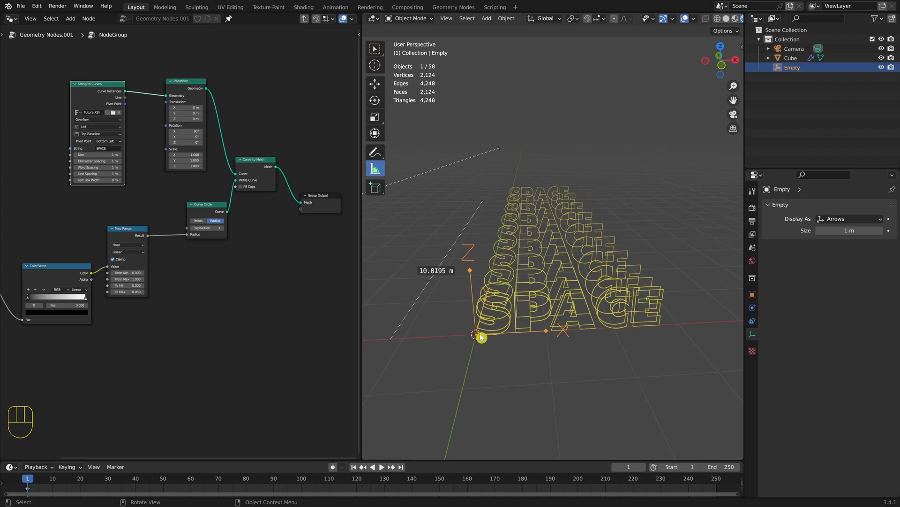
- Center the text on the Empty from the front view by setting the Transform node's X translation to -1.4 m
key(KP_7)
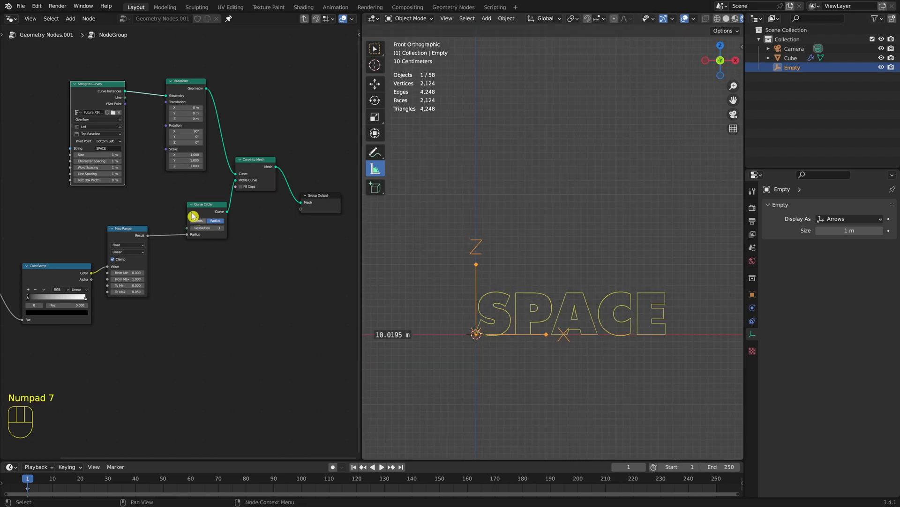
mouse_move(186, 107)
mouse_down()
mouse_move(168, 108)
mouse_move(184, 107)
mouse_up()
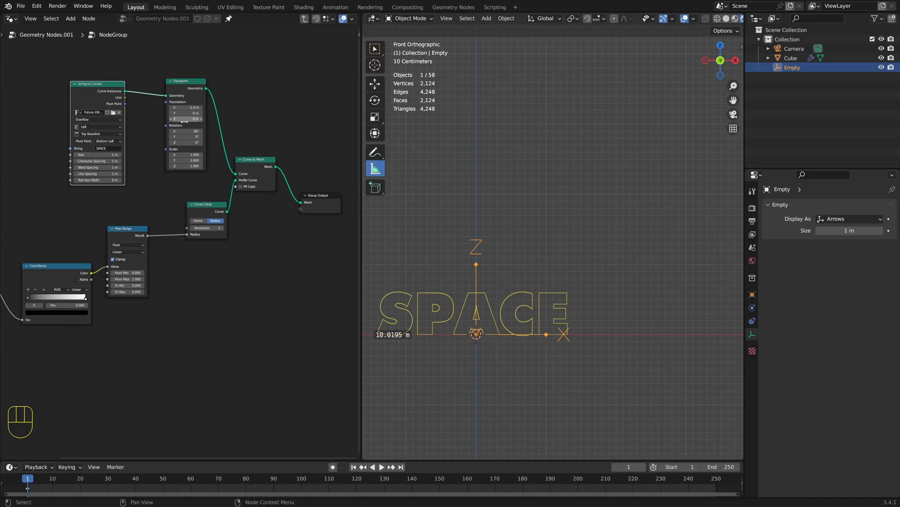
middle_drag(416, 244, 573, 262)
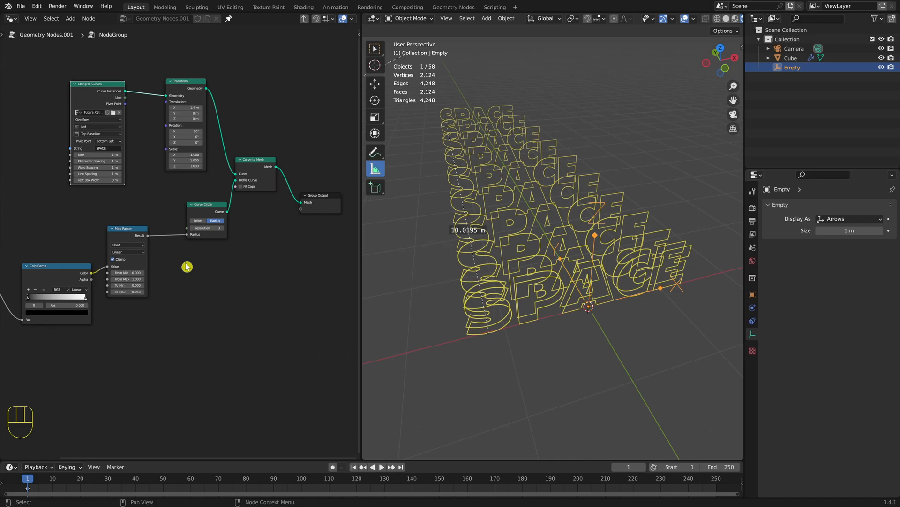
- Leave the node group and set the Resample Curve node's Count to 500
key(Tab)
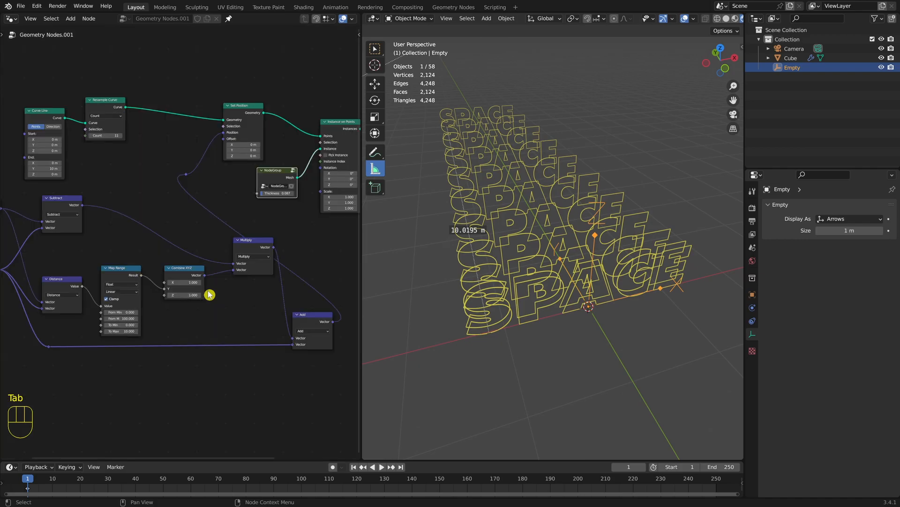
drag(108, 103, 132, 97)
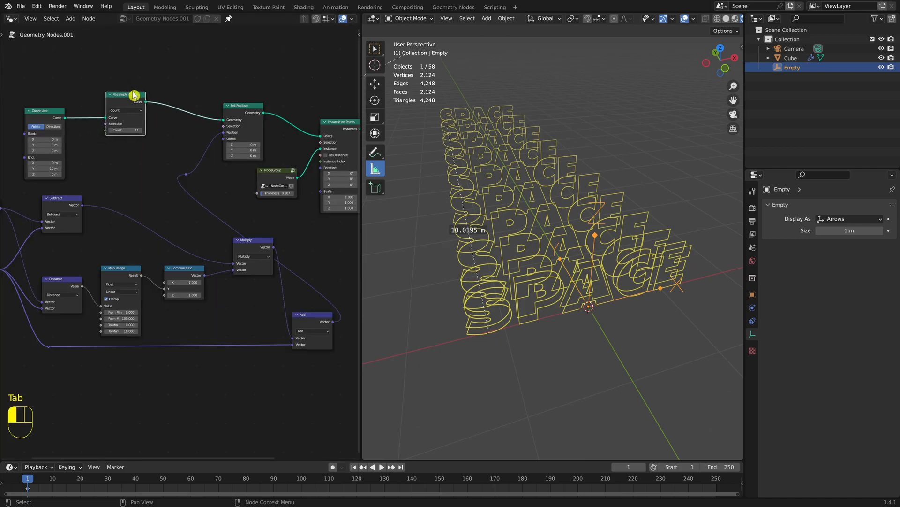
scroll(126, 141, up, 1)
middle_drag(177, 147, 242, 134)
click(161, 115)
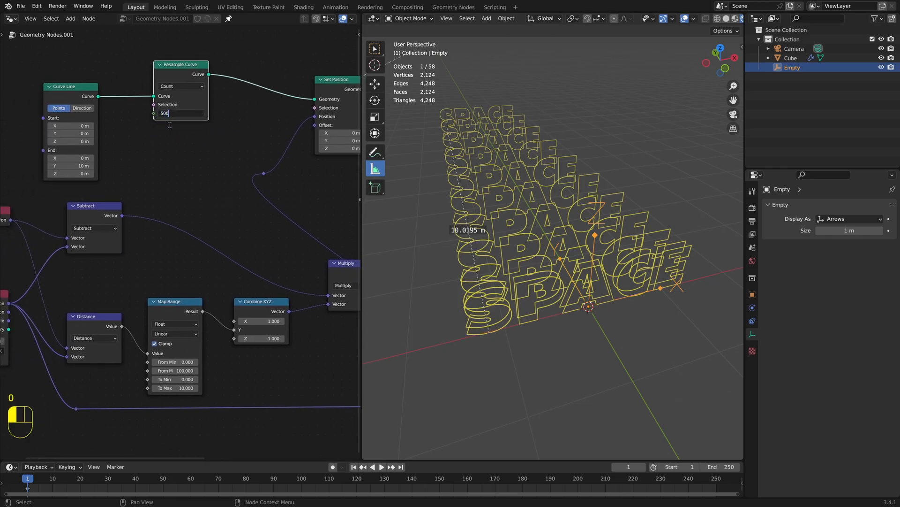
click(170, 125)
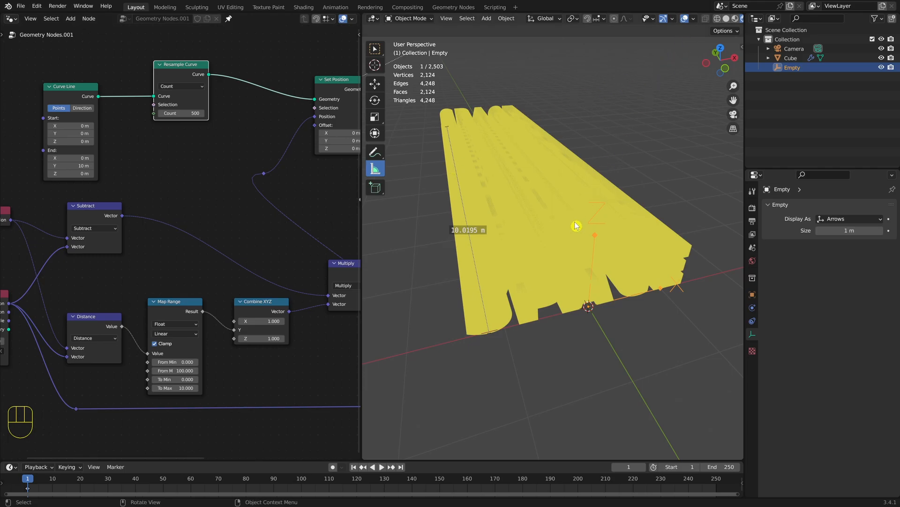
key(KP_1)
key(KP_3)
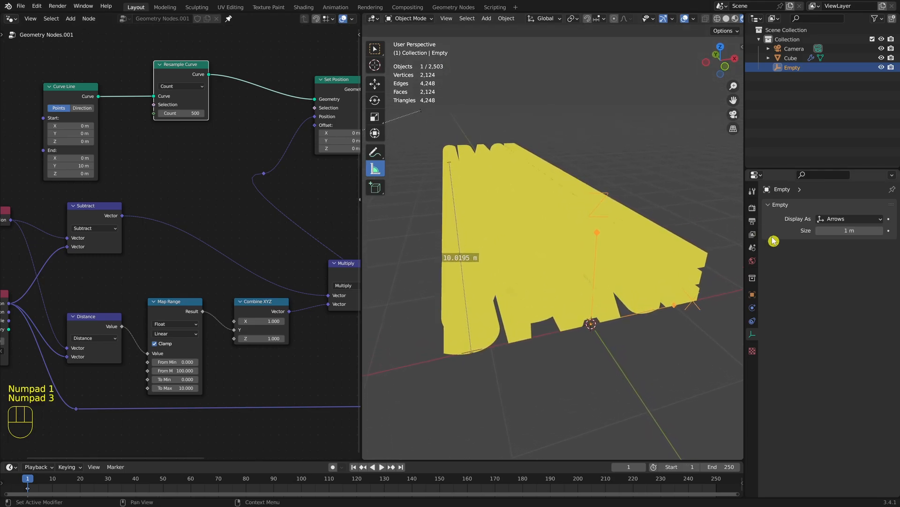
- Set the World background color to black
click(753, 208)
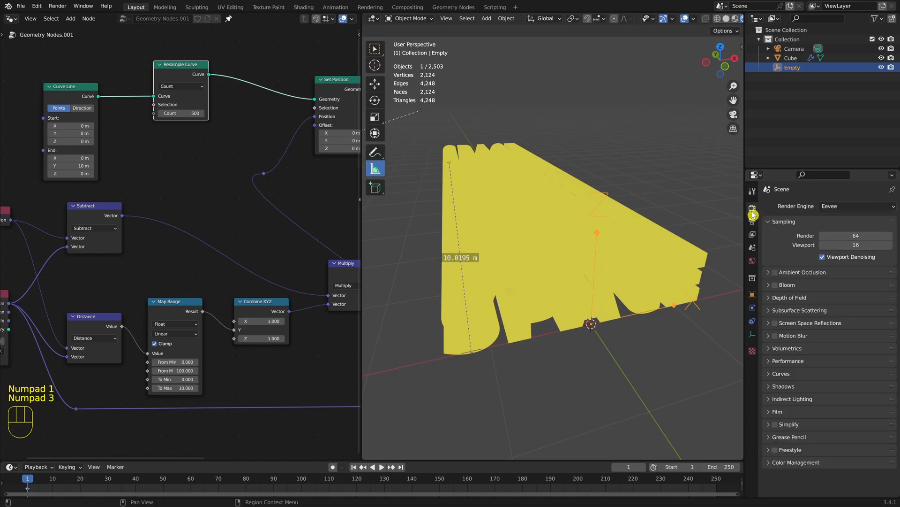
click(756, 259)
click(842, 275)
drag(876, 179, 876, 203)
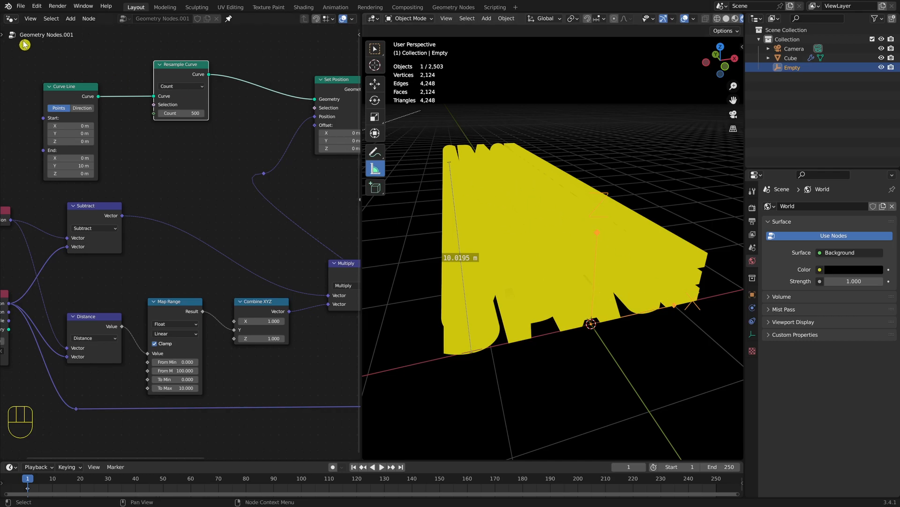
- Switch the node area to the Shader Editor, show the Cube's material and hide the viewport overlays
click(10, 18)
click(26, 109)
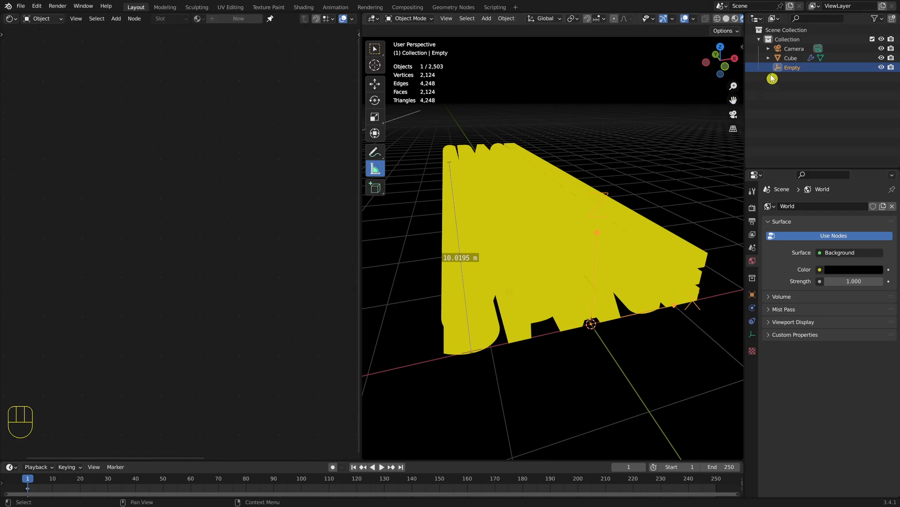
click(790, 59)
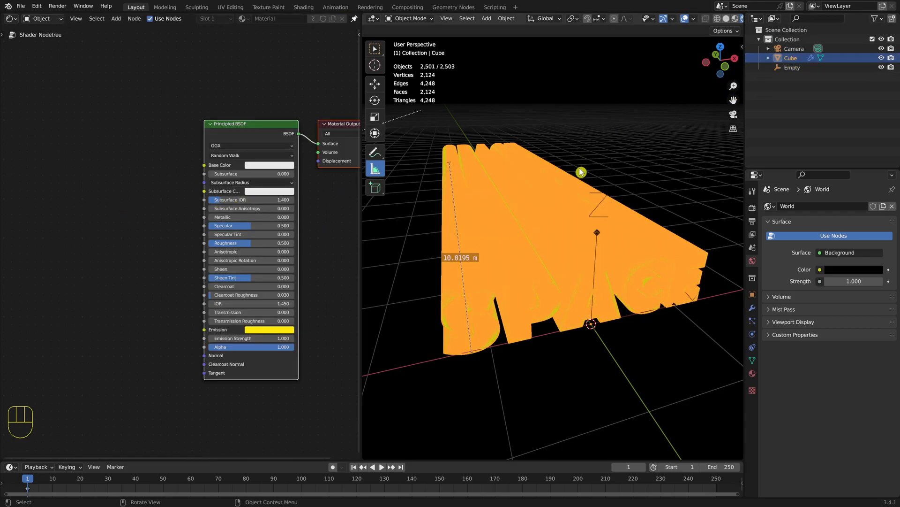
click(684, 18)
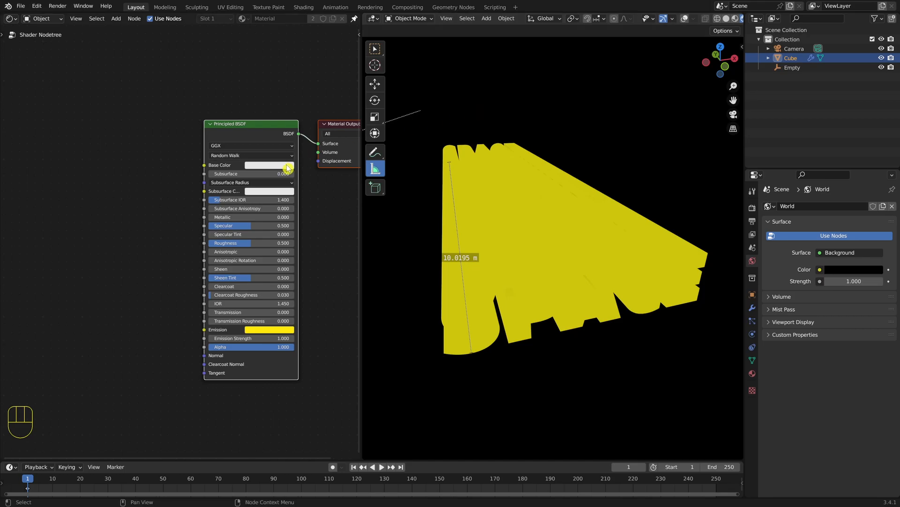
- Delete the material's Principled BSDF node and add an Emission node beside the Material Output
middle_drag(247, 162, 160, 152)
click(76, 76)
click(162, 187)
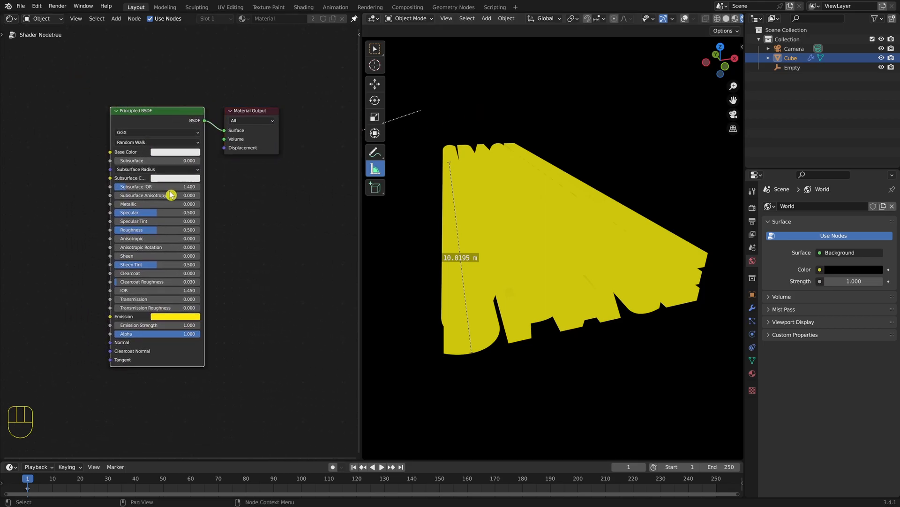
key(Delete)
key(shift+a)
text(e)
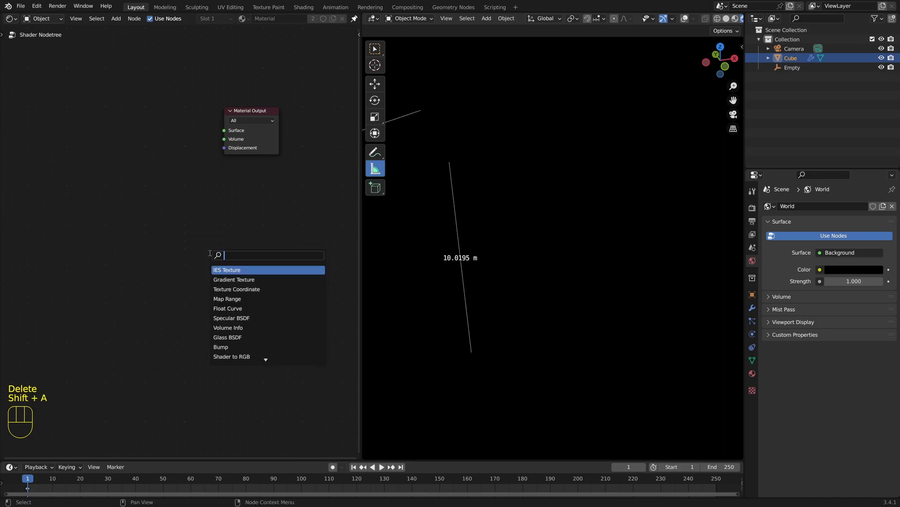
text(m)
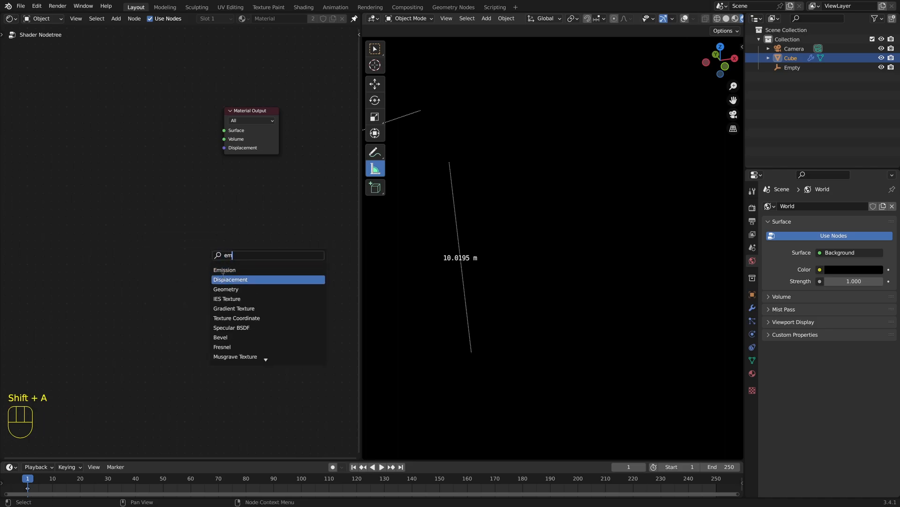
click(228, 271)
click(137, 142)
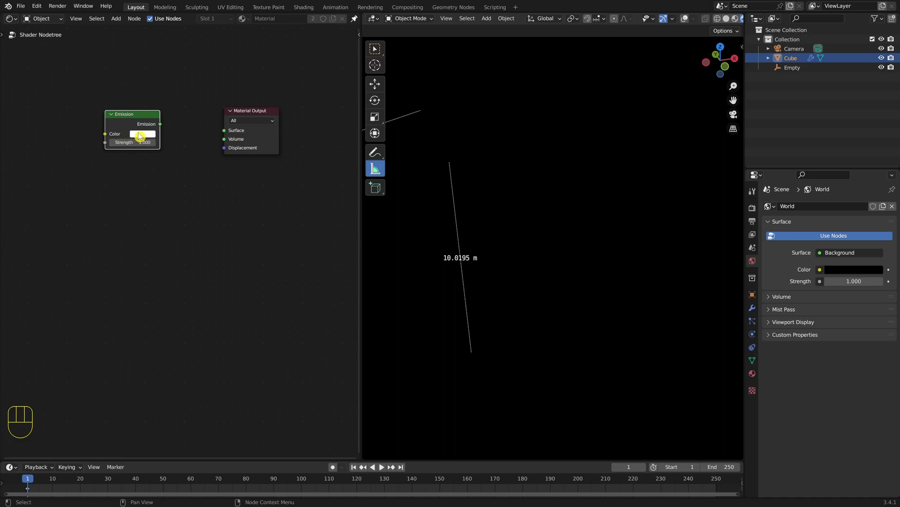
- Set the Emission node's color to a fully saturated orange
click(138, 133)
drag(148, 74, 144, 77)
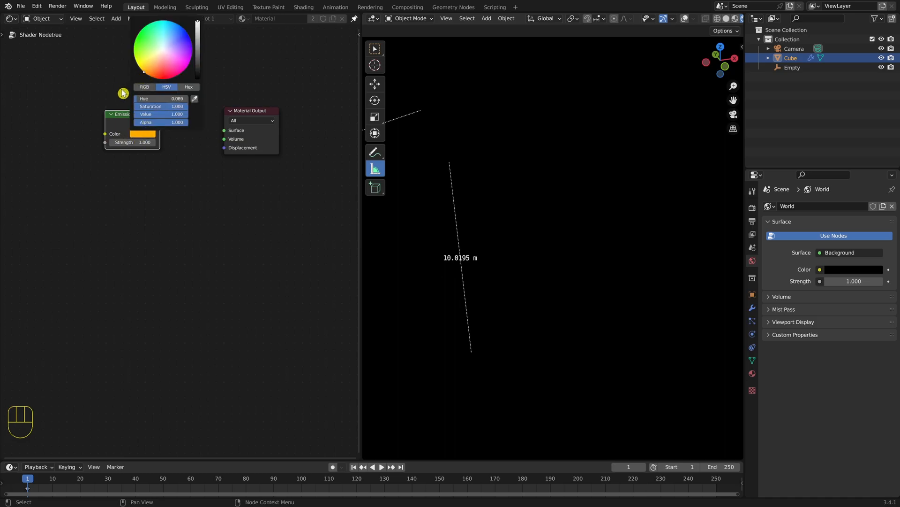
click(146, 260)
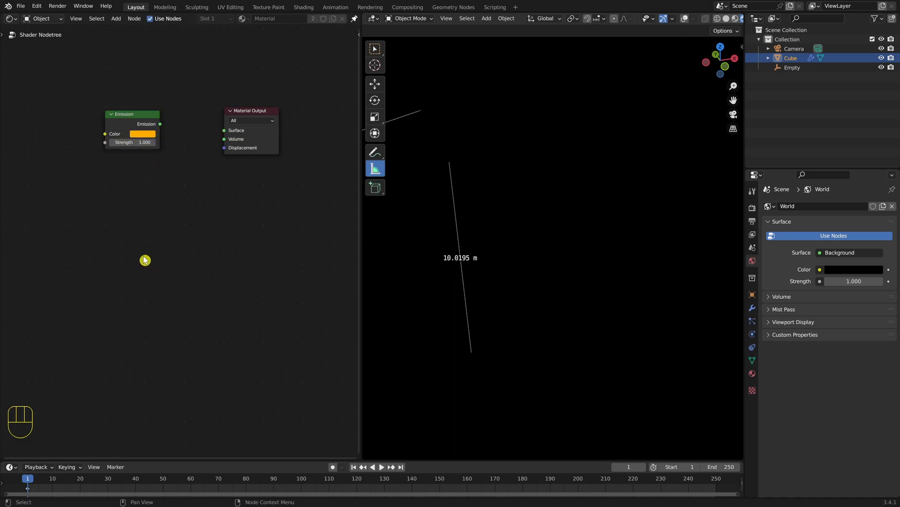
- Add a Transparent BSDF node below the Emission node
key(shift+a)
text(tran)
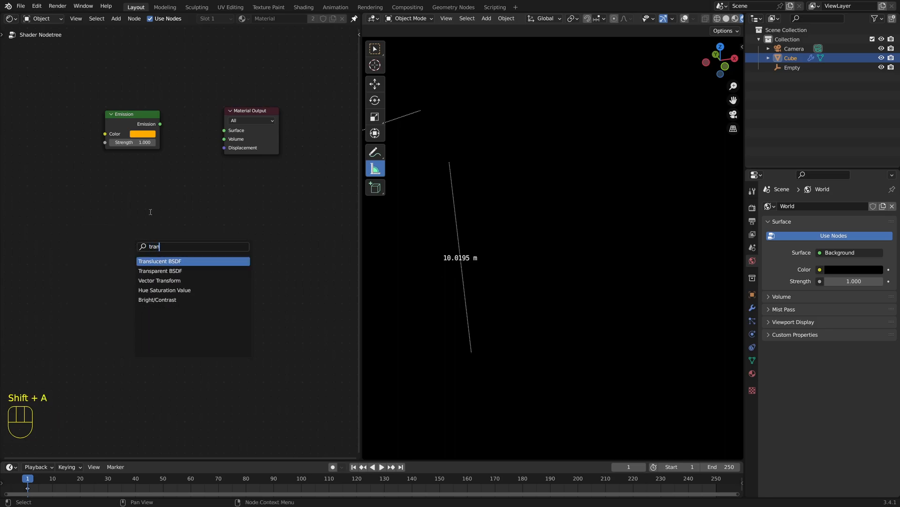
click(147, 271)
click(120, 237)
- Add a Mix Shader combining the Emission and Transparent BSDF nodes, and connect its output to the Material Output's Surface
key(shift+a)
text(mix)
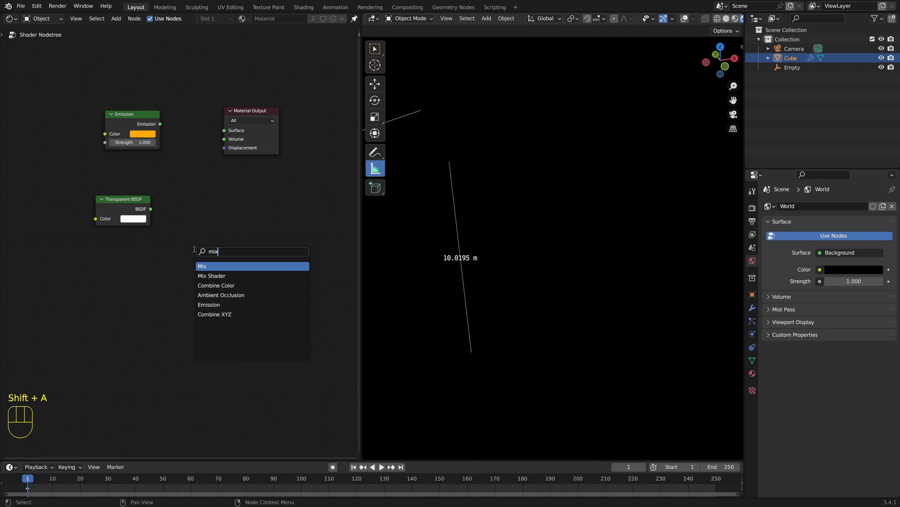
key(Down)
key(Return)
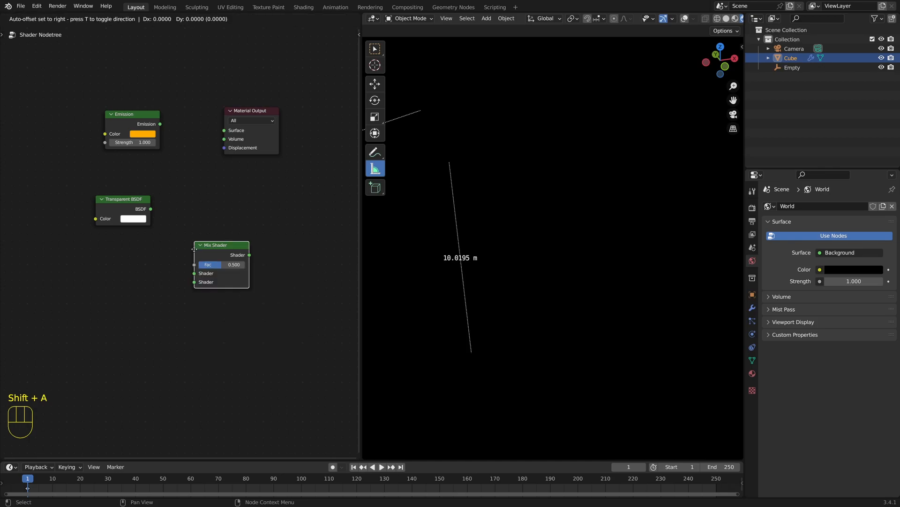
click(163, 166)
drag(160, 124, 163, 198)
drag(236, 118, 295, 124)
drag(196, 164, 283, 140)
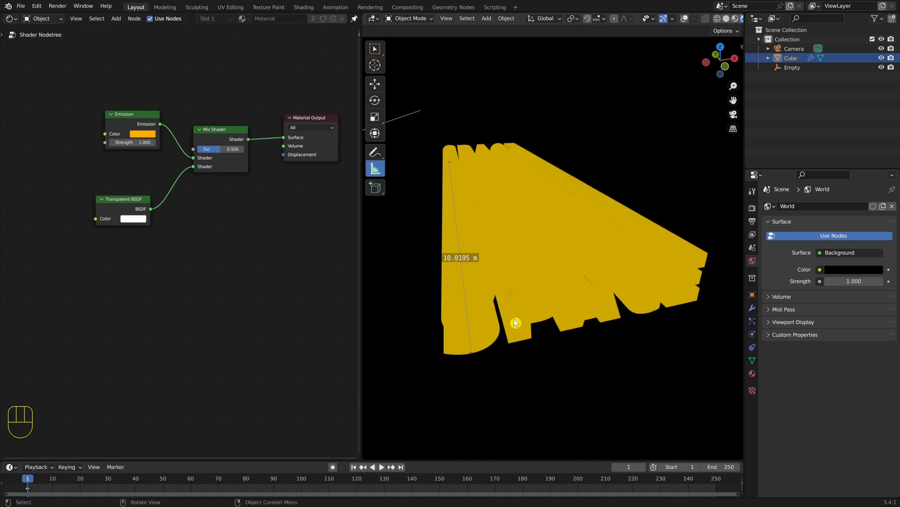
- Change the material's Blend Mode to Alpha Blend and set the Mix Shader's Fac to 0.983
mouse_move(209, 153)
mouse_down()
mouse_move(231, 160)
mouse_move(206, 160)
mouse_move(226, 157)
mouse_up()
click(753, 377)
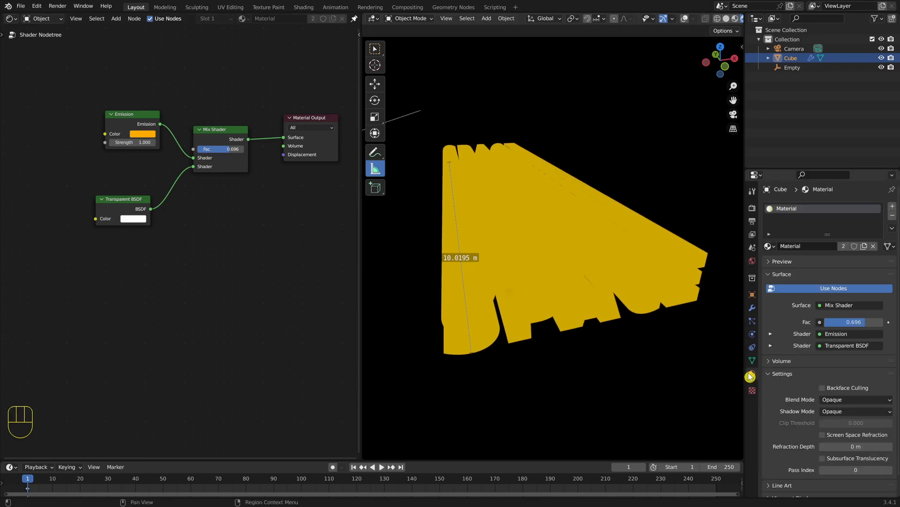
click(832, 401)
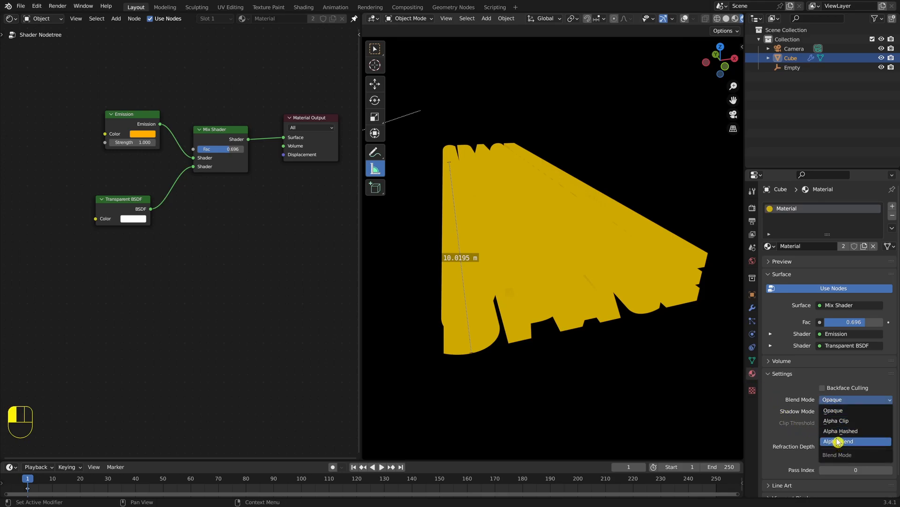
click(837, 442)
drag(226, 152, 239, 148)
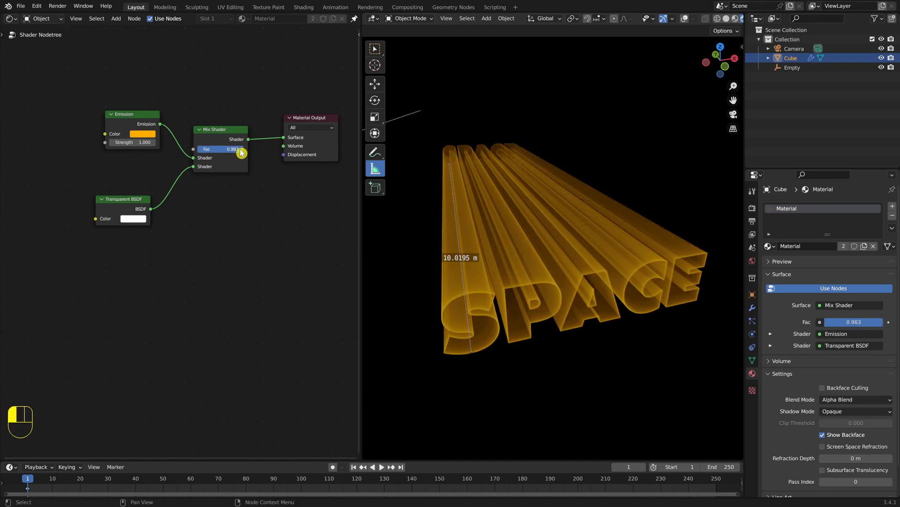
- Examine the translucent SPACE text in the viewport from the front and from slightly different angles
key(KP_1)
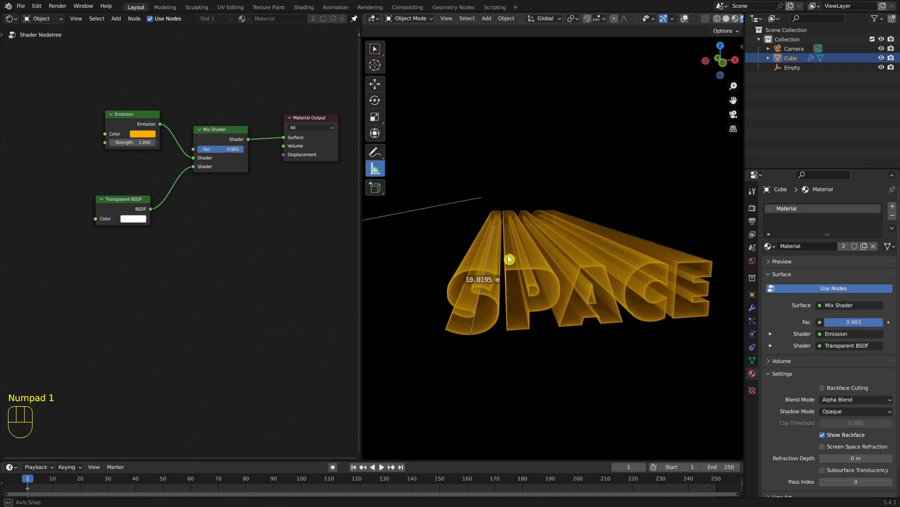
key(KP_3)
key(KP_2)
key(KP_3)
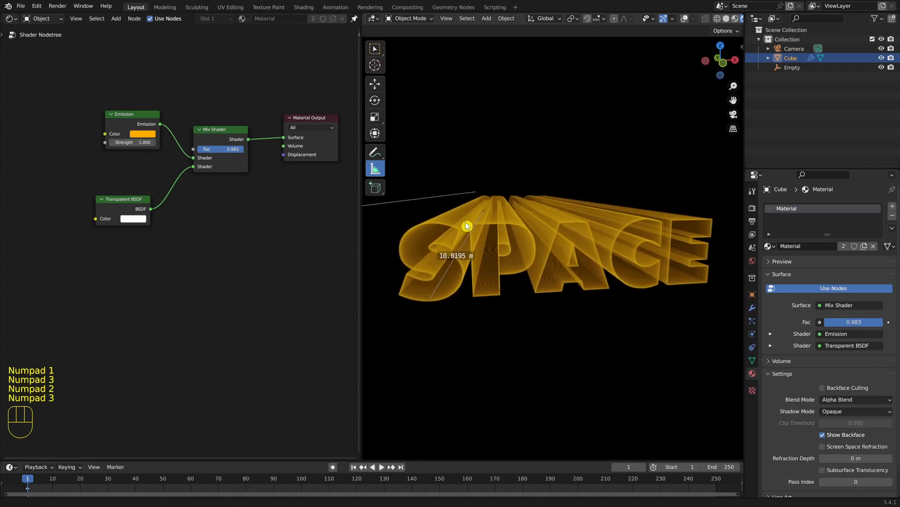
key(KP_2)
key(KP_1)
key(KP_3)
key(KP_1)
key(KP_3)
key(KP_2)
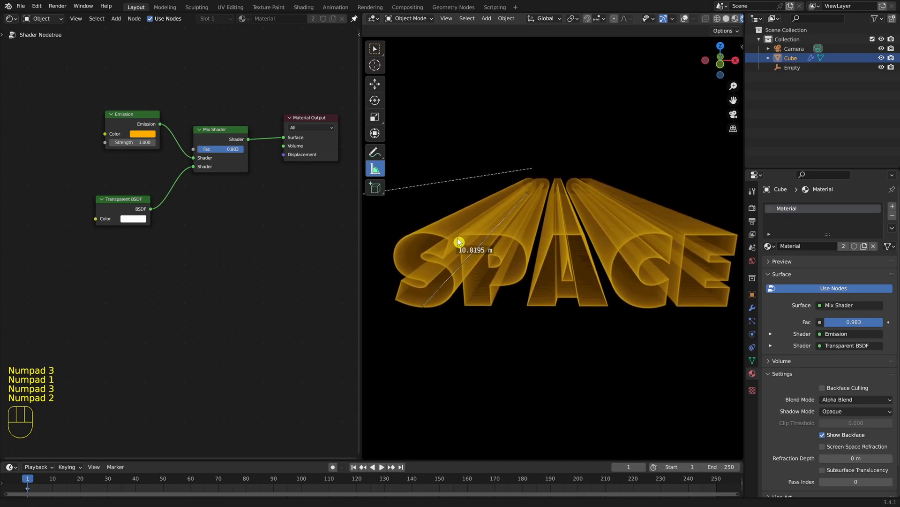
key(KP_3)
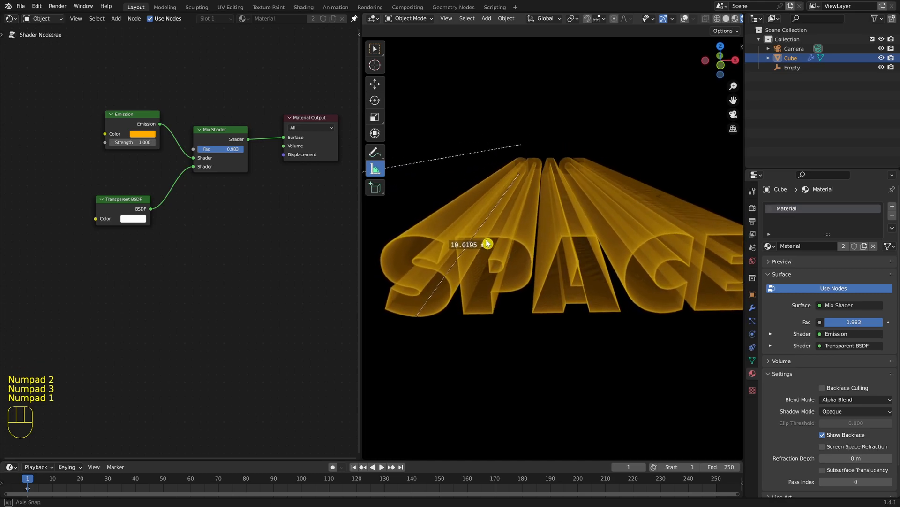
key(KP_3)
key(KP_2)
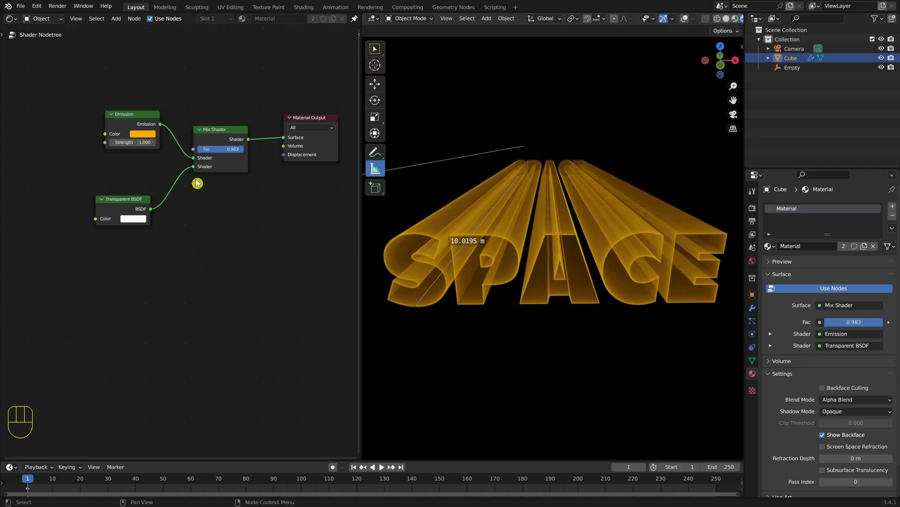
- Set the Emission node's Strength to 3.8 and switch the viewport from the Measure tool to the Select Box tool
drag(140, 142, 146, 142)
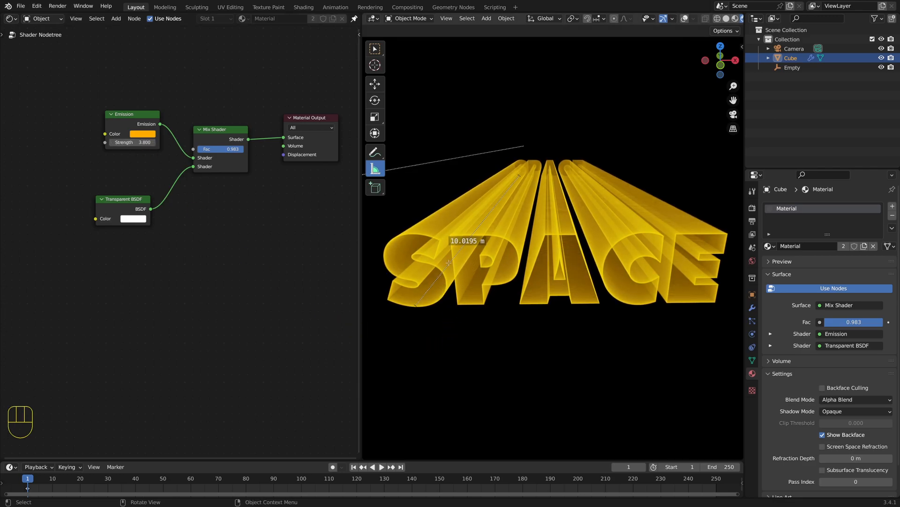
click(375, 52)
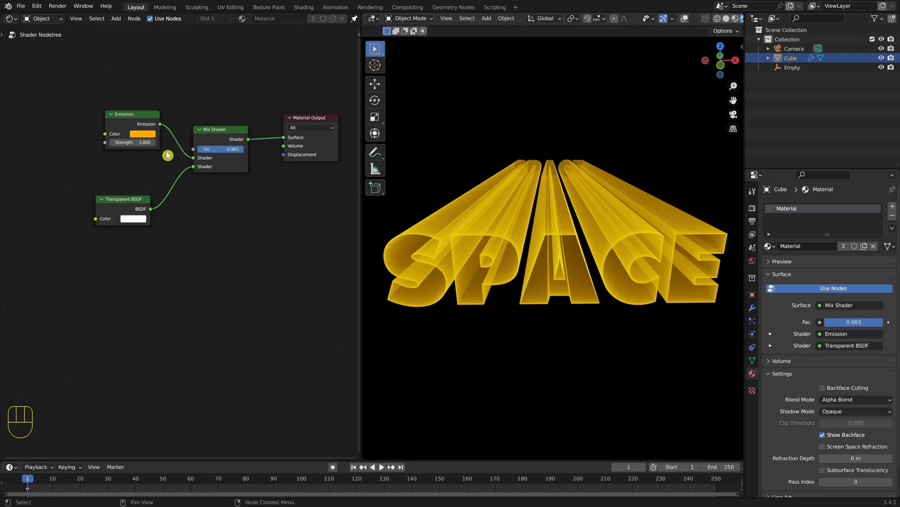
drag(137, 121, 134, 123)
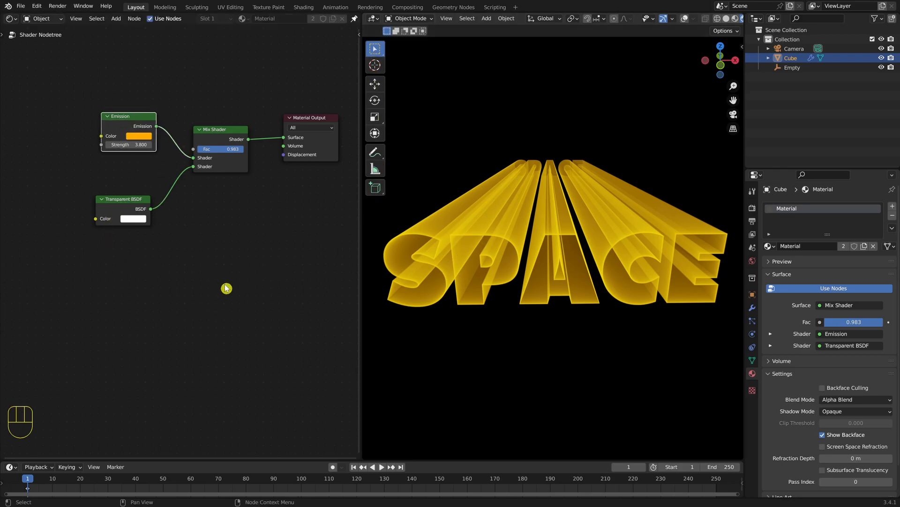
- Set the Mix Shader's Fac to 0.988 and move the Emission node slightly farther from it
click(219, 133)
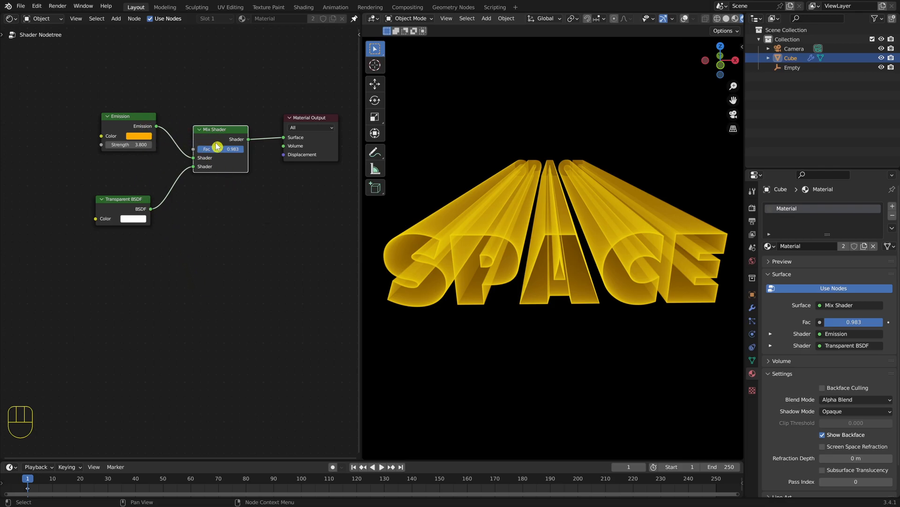
mouse_move(230, 150)
mouse_down()
mouse_move(213, 151)
mouse_move(229, 151)
mouse_up()
drag(125, 117, 112, 130)
- Add a Map Range node above the Emission node
key(shift+a)
text(map)
key(Down)
key(Down)
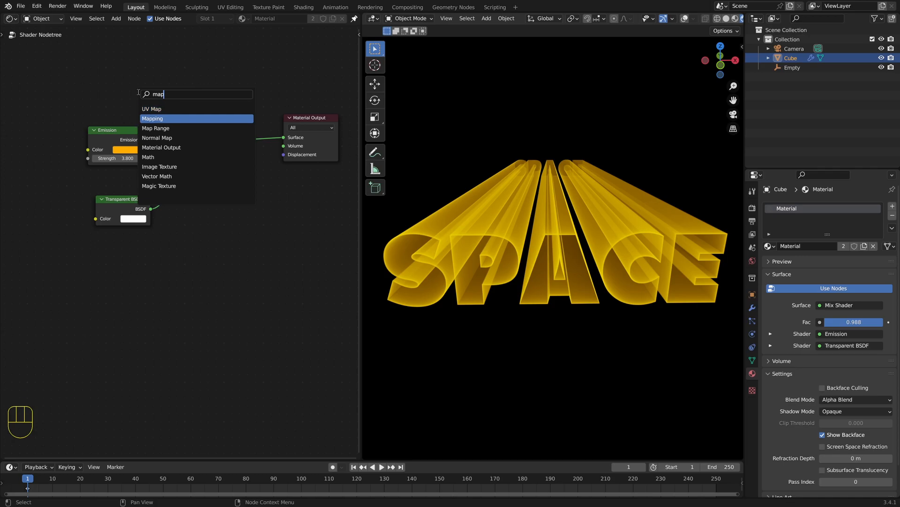
key(Return)
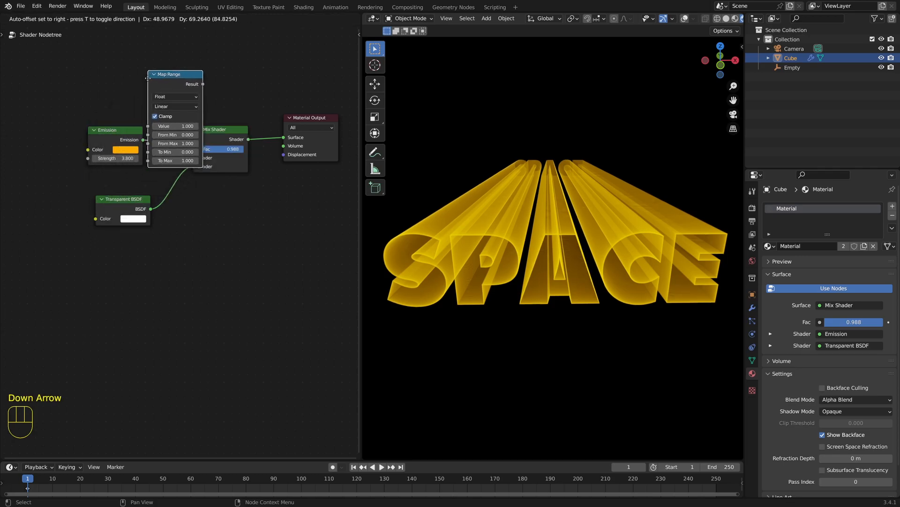
click(129, 76)
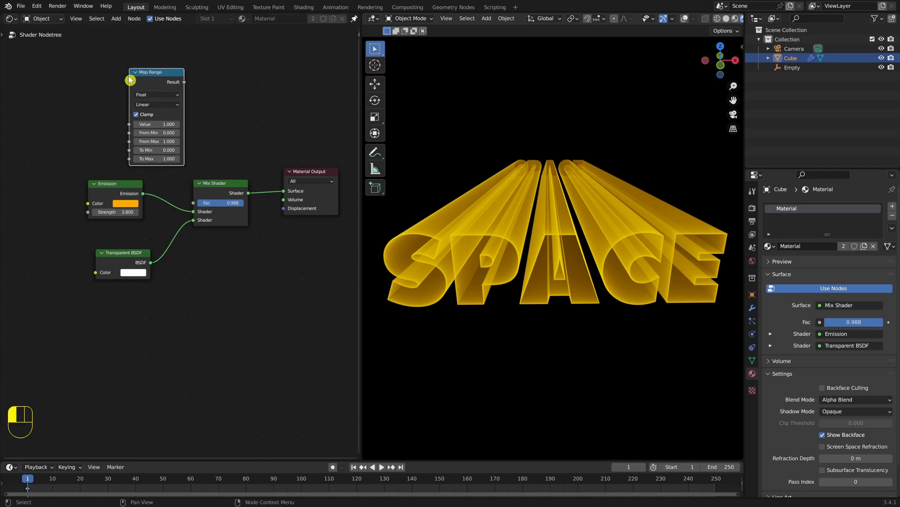
- Set the Map Range's To Min to 0.999 and To Max to 0.96, and connect its Result to the Mix Shader's Fac
double_click(162, 151)
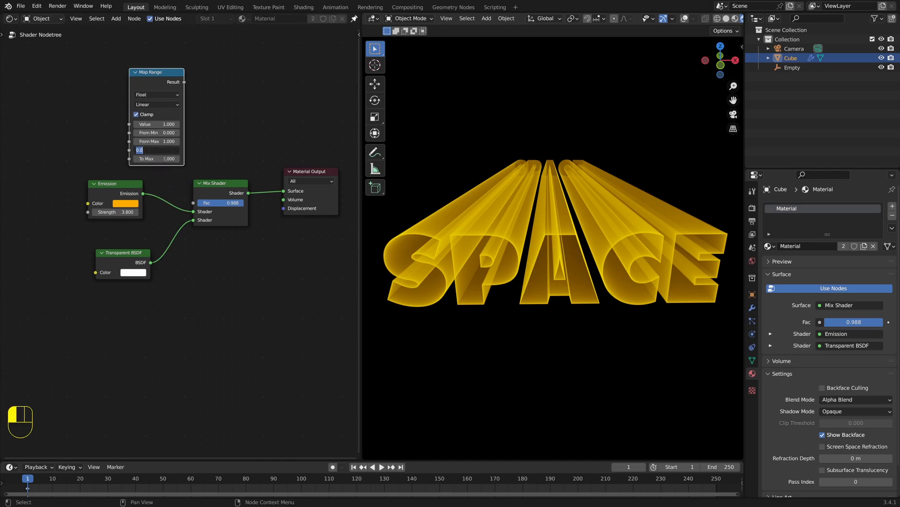
click(227, 192)
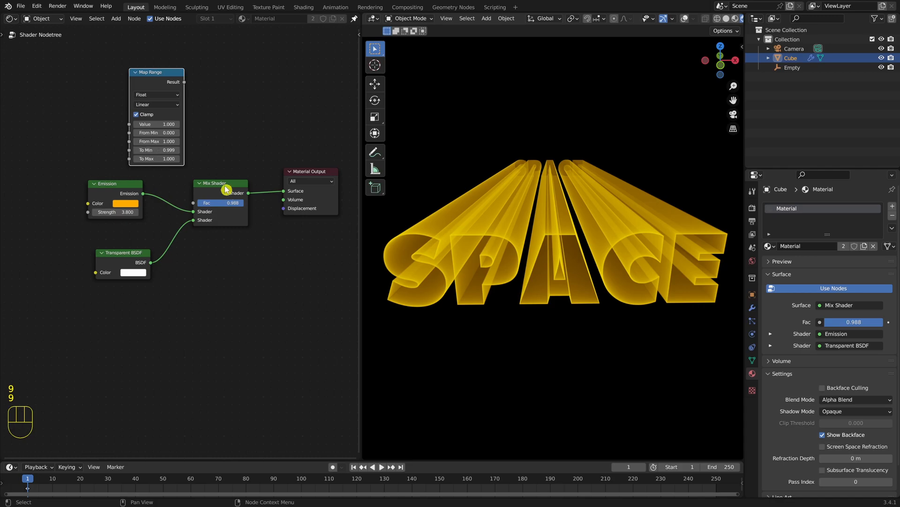
double_click(162, 158)
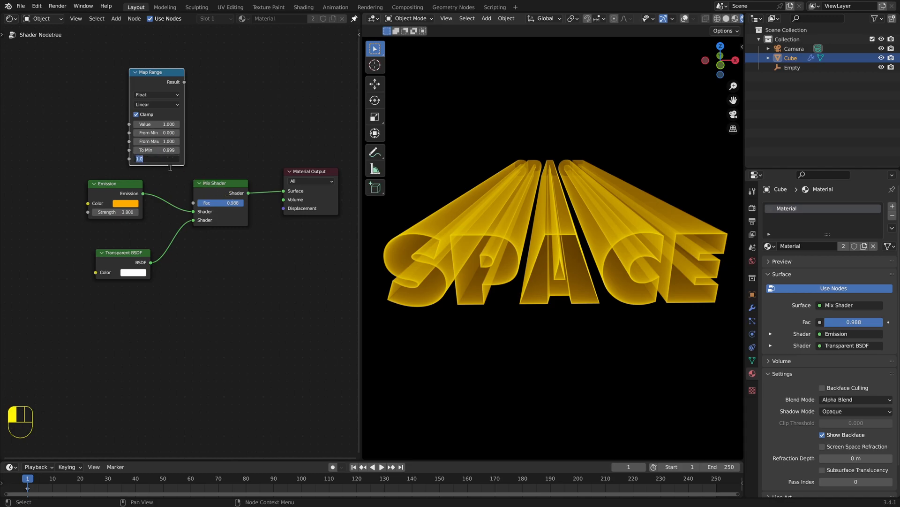
text(0.96)
click(170, 168)
drag(216, 186, 200, 148)
drag(146, 73, 201, 176)
- Add a ColorRamp node before the Map Range and connect its Color output to the Map Range's Value input
click(73, 126)
key(shift+a)
text(colr)
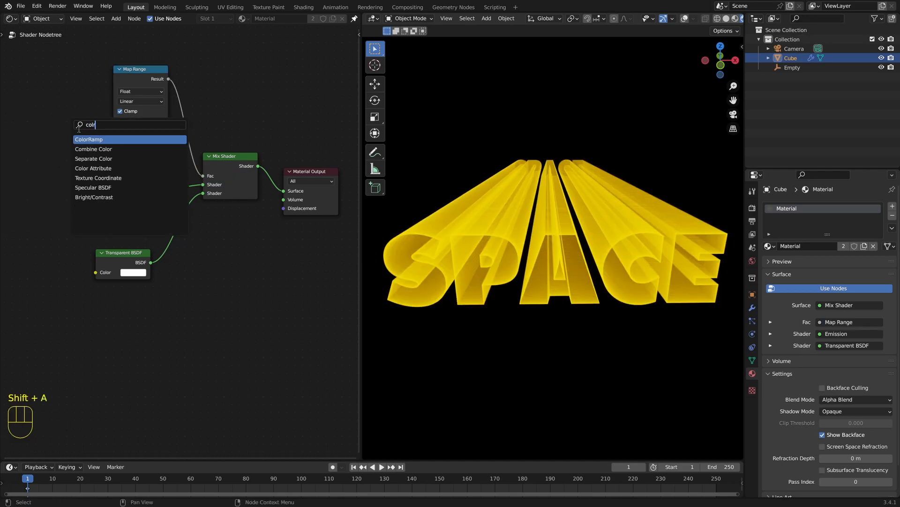
key(Return)
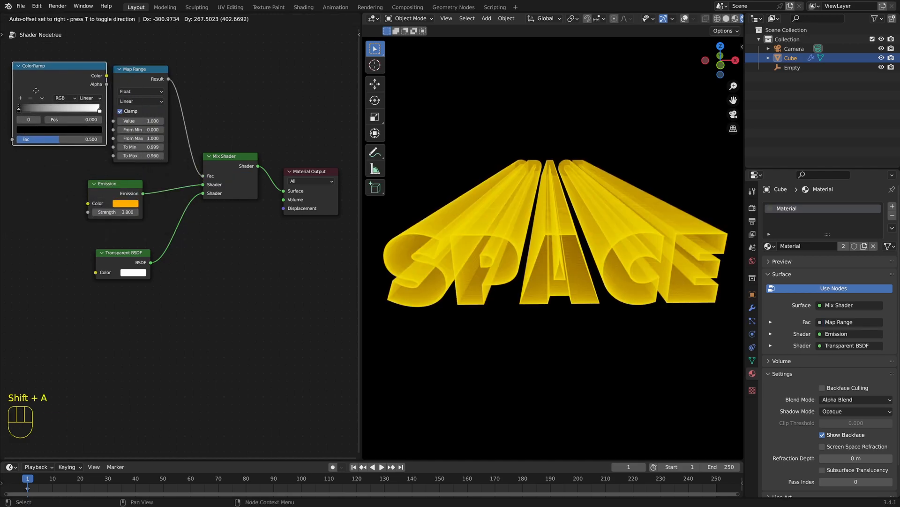
click(33, 96)
drag(128, 73, 139, 86)
mouse_move(74, 70)
mouse_down()
mouse_move(104, 80)
mouse_move(124, 134)
mouse_up()
mouse_move(53, 139)
mouse_down()
mouse_move(69, 139)
mouse_move(7, 135)
mouse_move(71, 136)
mouse_move(39, 135)
mouse_move(57, 138)
mouse_up()
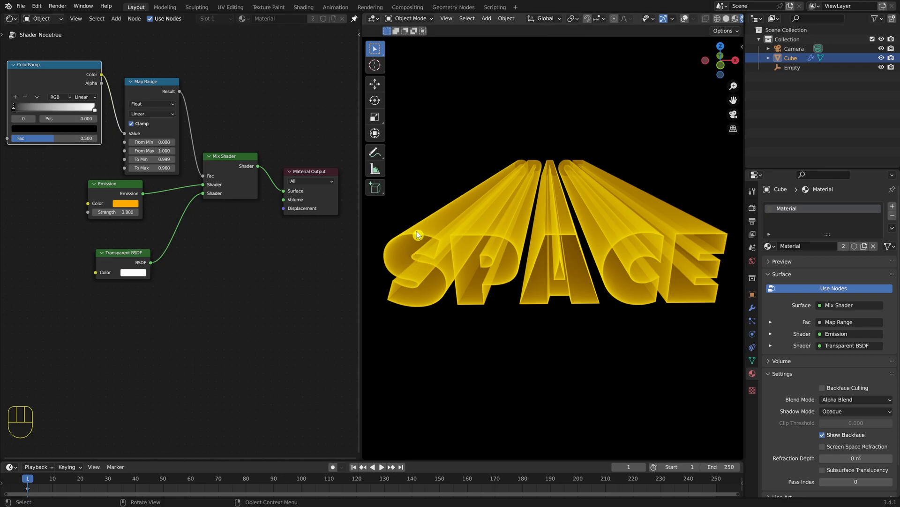
- Lighten the World background color from black to a dark gray
click(752, 260)
click(835, 270)
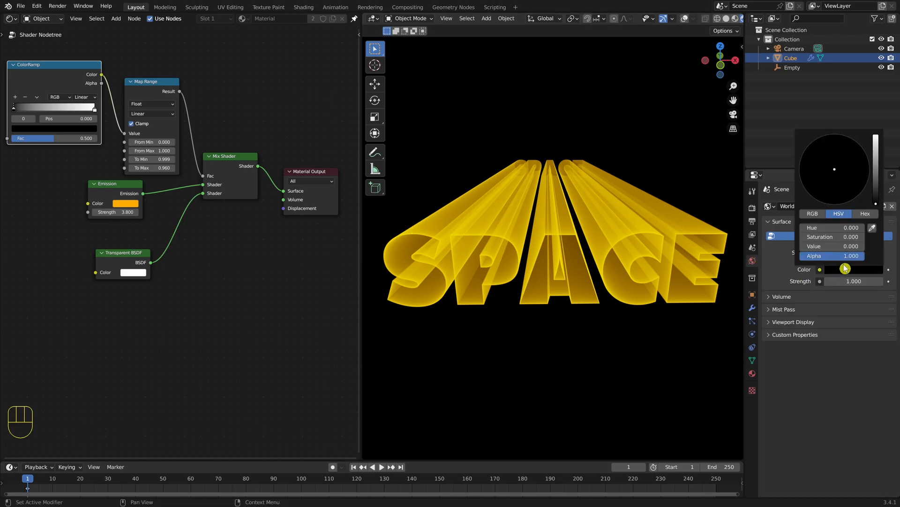
drag(875, 203, 878, 192)
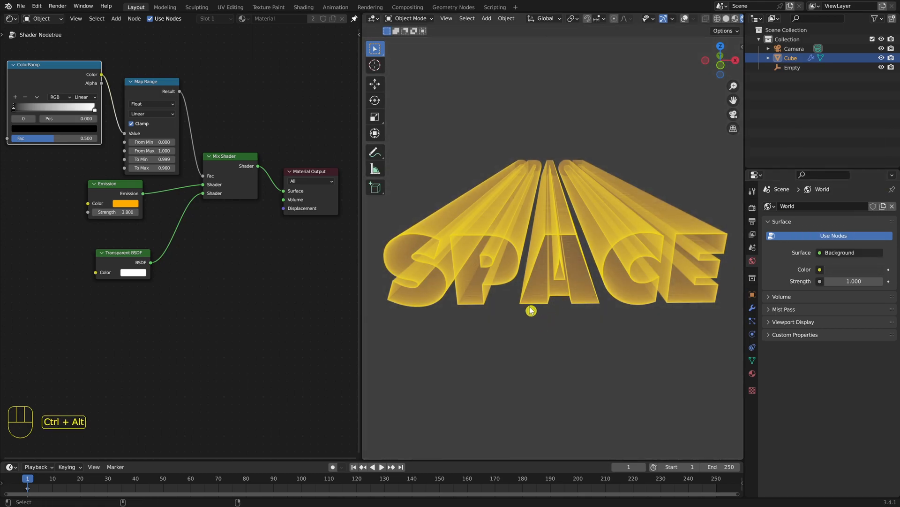
- Align the camera to the current view and lock the camera to view navigation
key(ctrl+alt+KP_0)
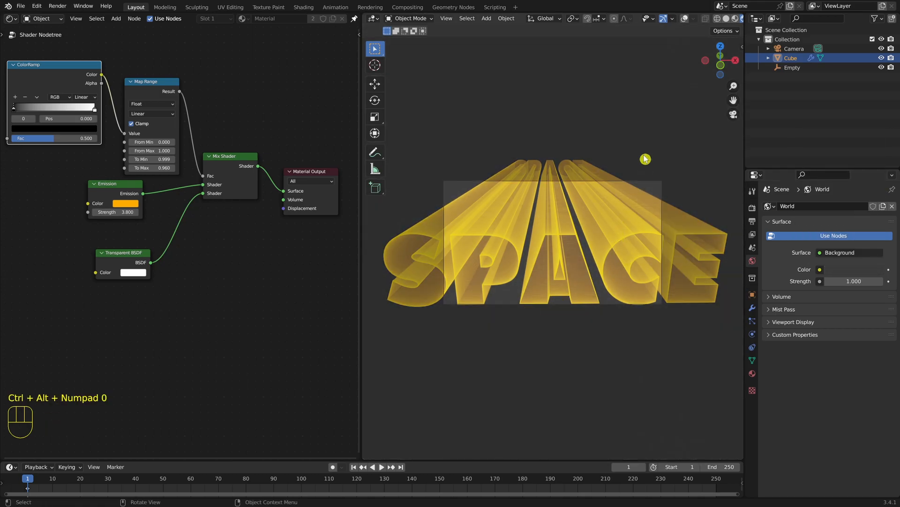
key(n)
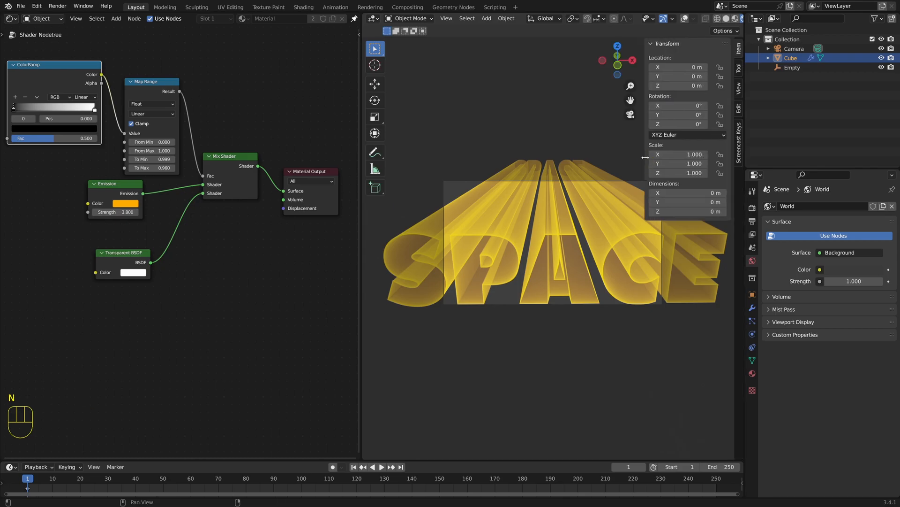
click(740, 92)
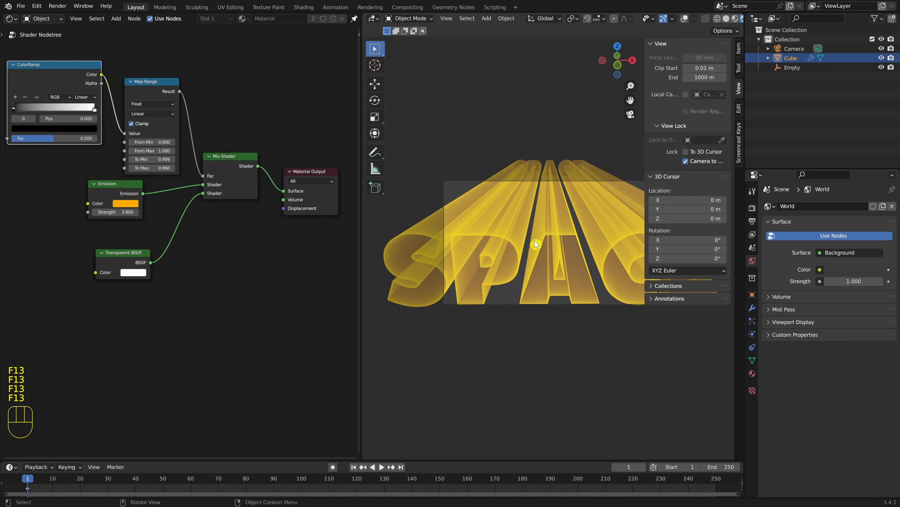
key(n)
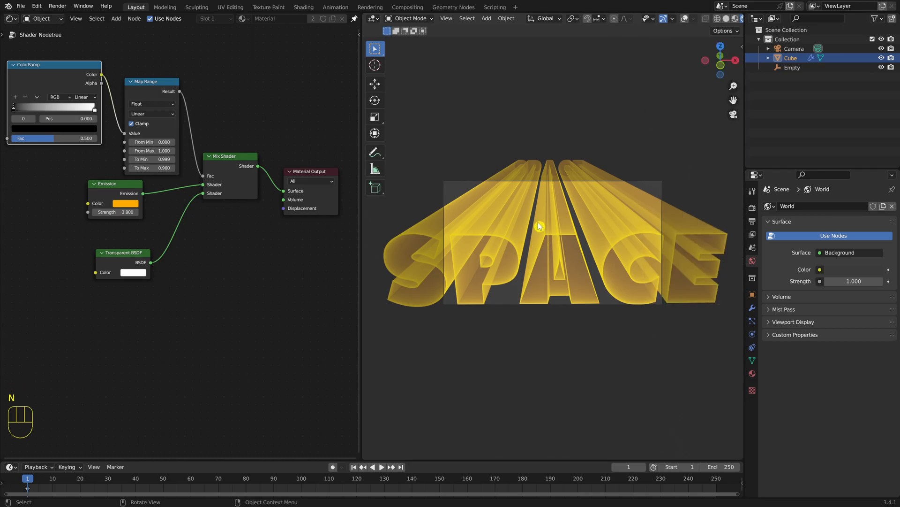
- Reposition the camera so the whole SPACE text, including its receding trails, fits inside the frame
key(KP_3)
key(KP_3)
key(KP_3)
key(KP_3)
key(KP_3)
key(KP_3)
key(KP_3)
key(KP_3)
key(KP_3)
key(KP_3)
key(KP_3)
key(KP_2)
key(KP_2)
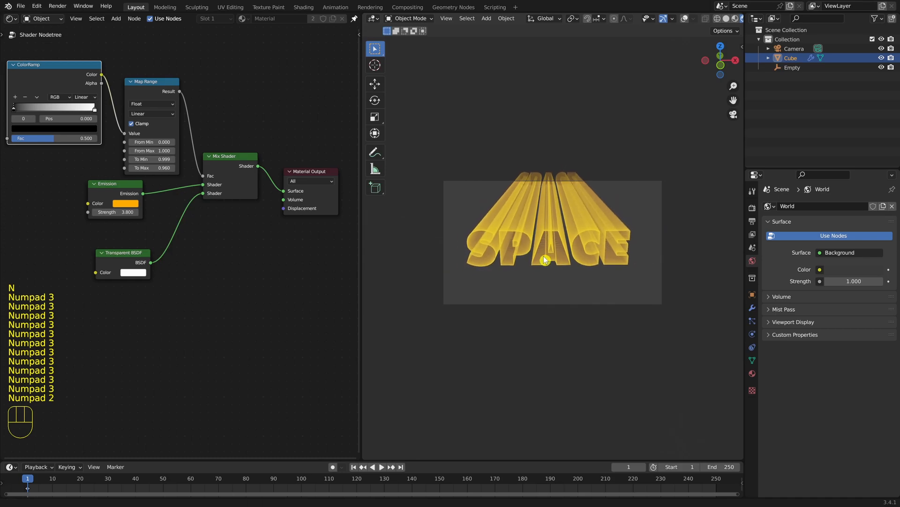
key(KP_1)
key(KP_1)
key(KP_1)
key(KP_1)
key(KP_3)
key(KP_3)
key(KP_3)
key(KP_3)
key(KP_3)
key(KP_3)
key(KP_3)
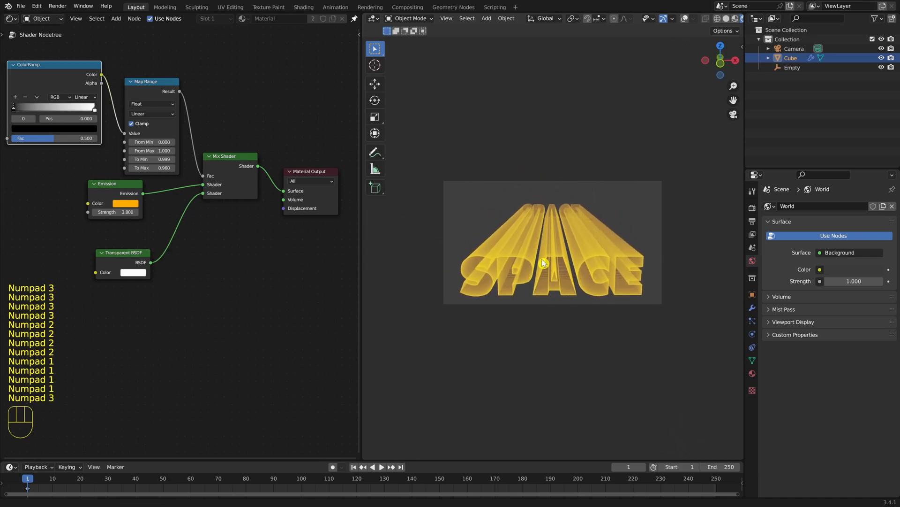
key(KP_1)
key(KP_3)
key(KP_2)
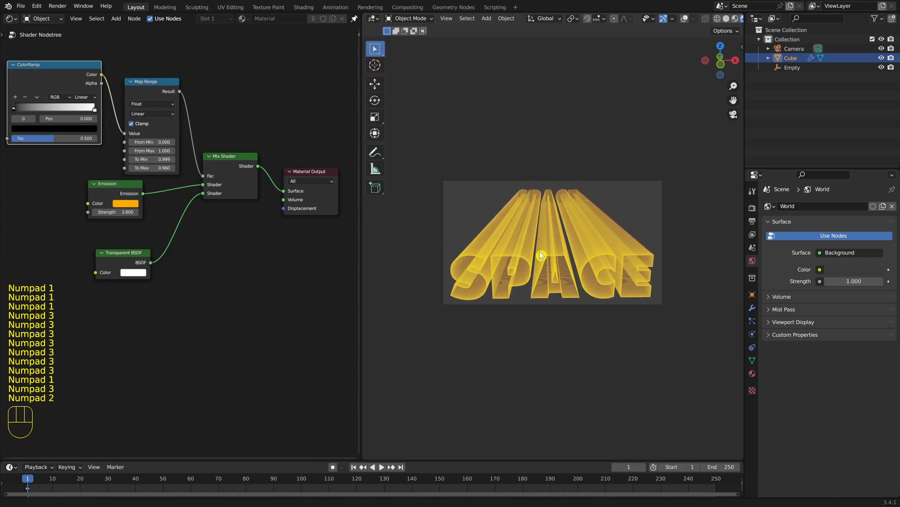
key(KP_3)
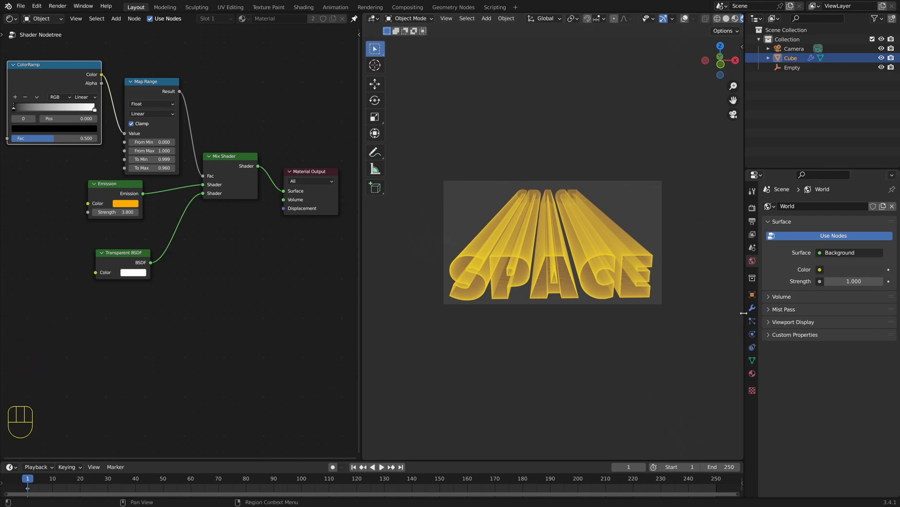
- Set the camera's Passepartout to 1.000 so the area outside the frame is fully black
click(794, 48)
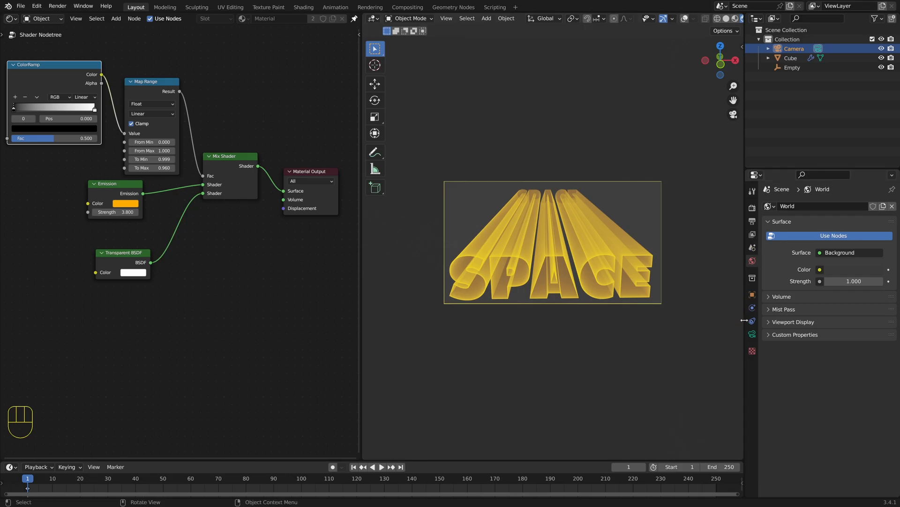
click(752, 334)
click(775, 376)
click(819, 445)
drag(830, 444, 897, 444)
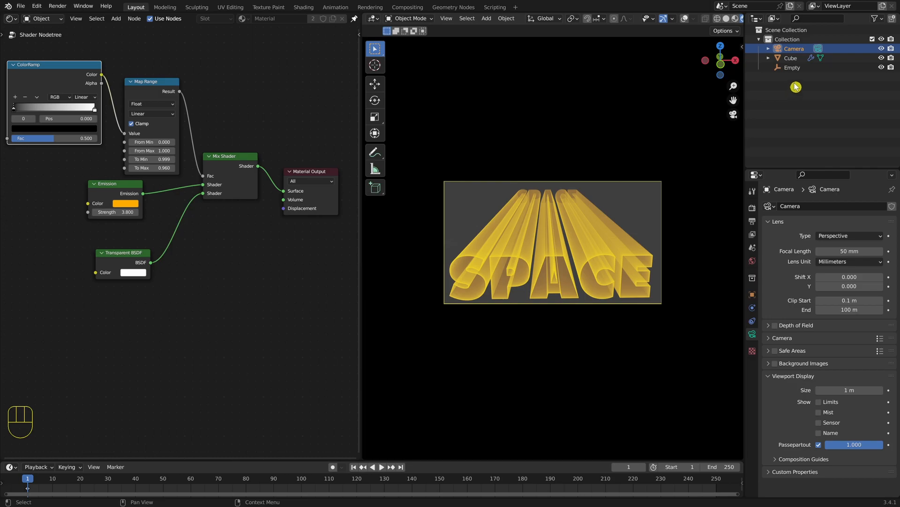
- Darken the World background color to black and toggle the viewport overlays on and off again
click(753, 262)
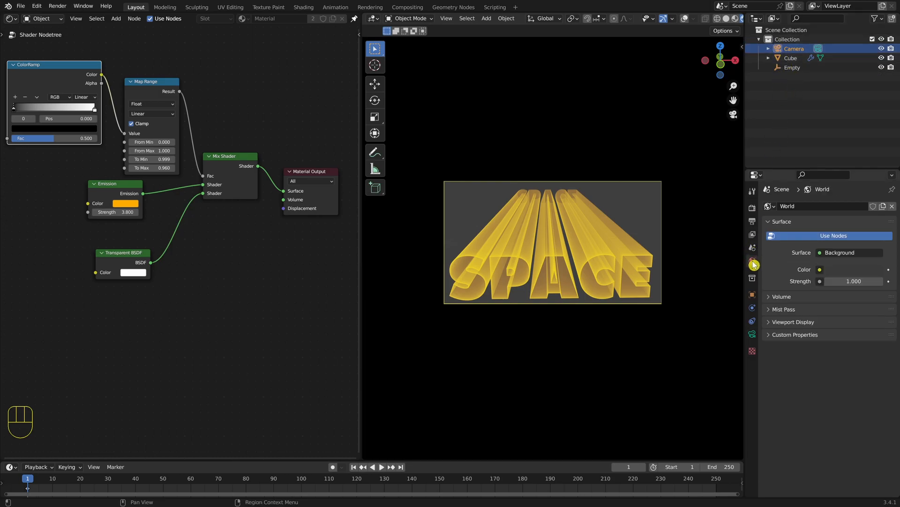
click(856, 273)
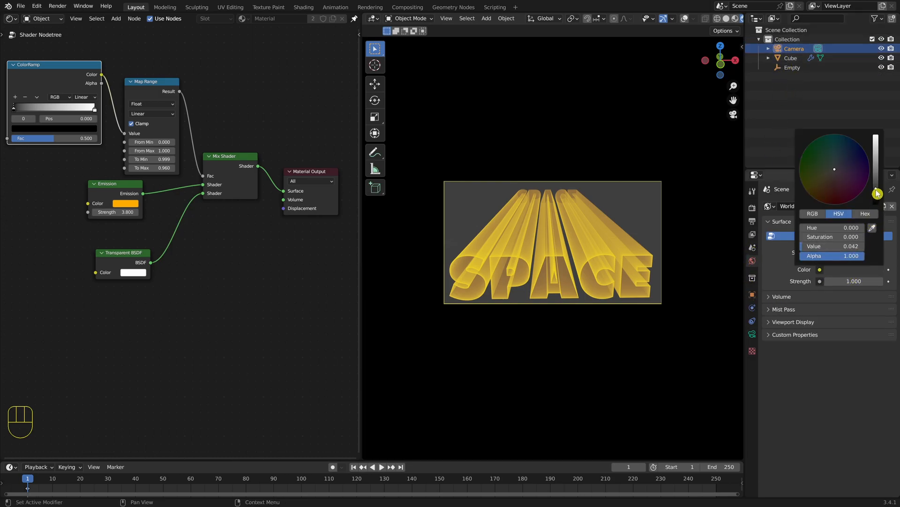
drag(876, 190, 876, 221)
click(684, 19)
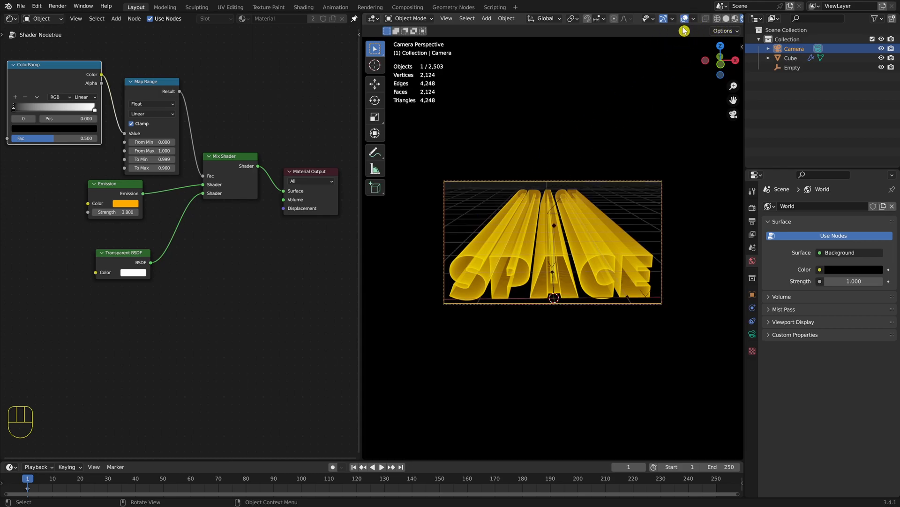
click(684, 19)
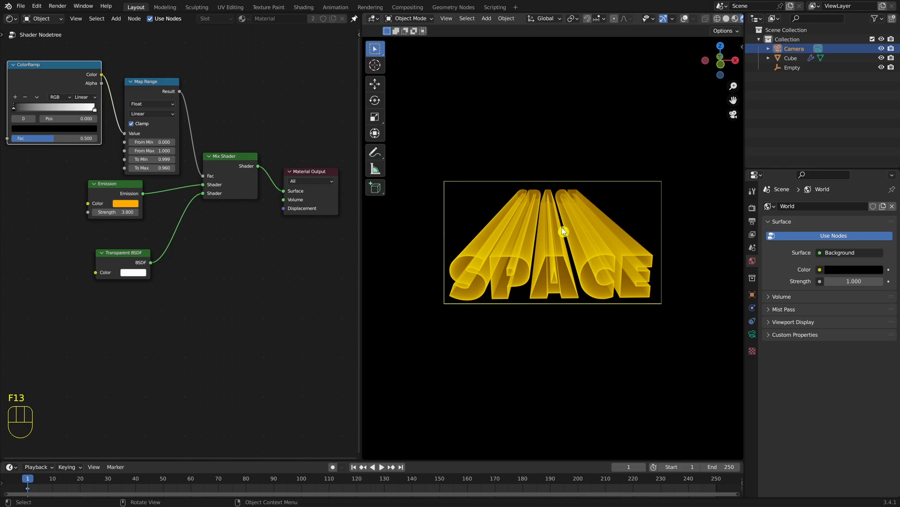
- Widen the 3D viewport and enlarge the camera frame inside it
scroll(562, 234, up, 2)
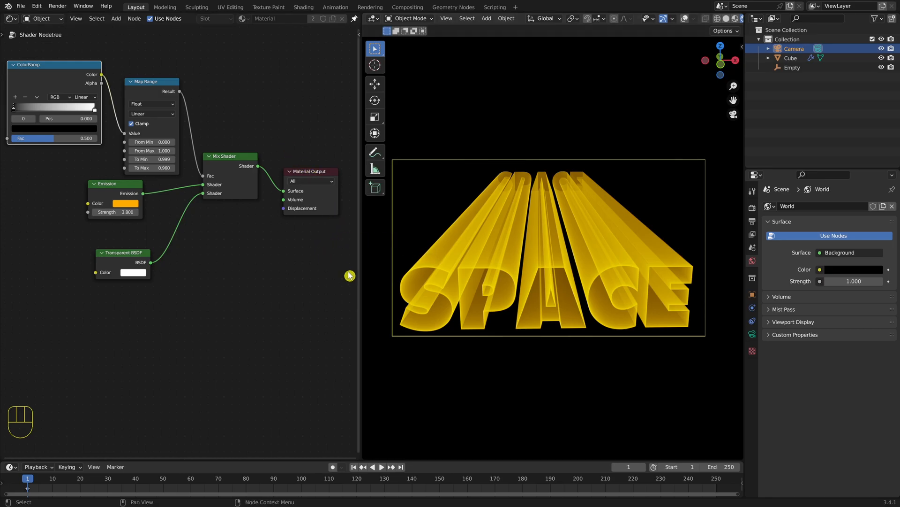
drag(361, 276, 331, 276)
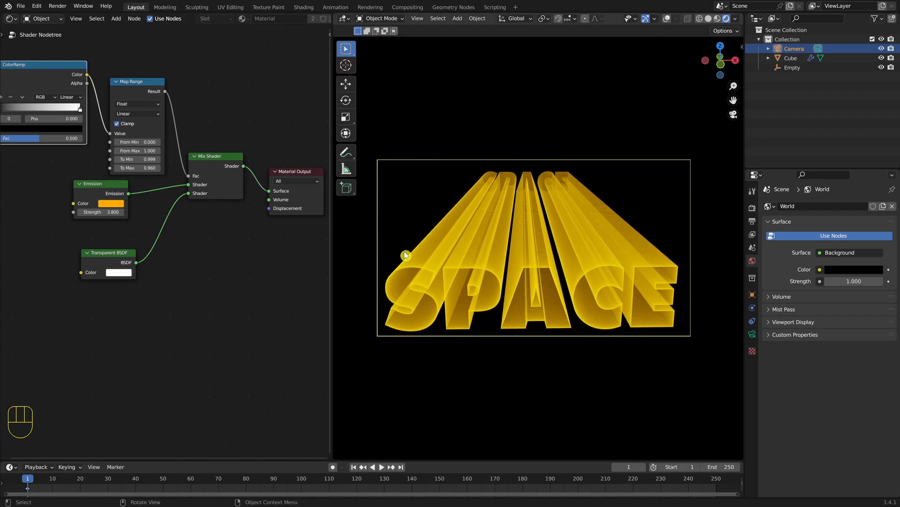
scroll(406, 255, up, 1)
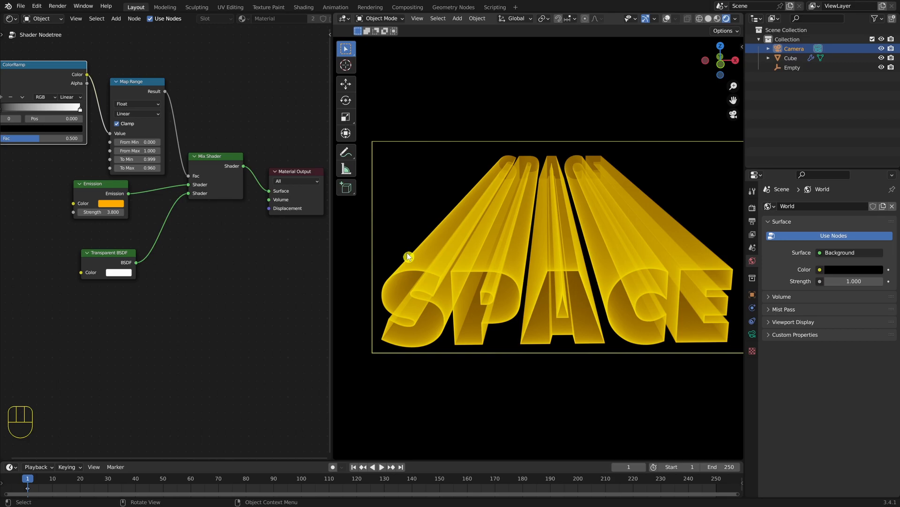
key(KP_2)
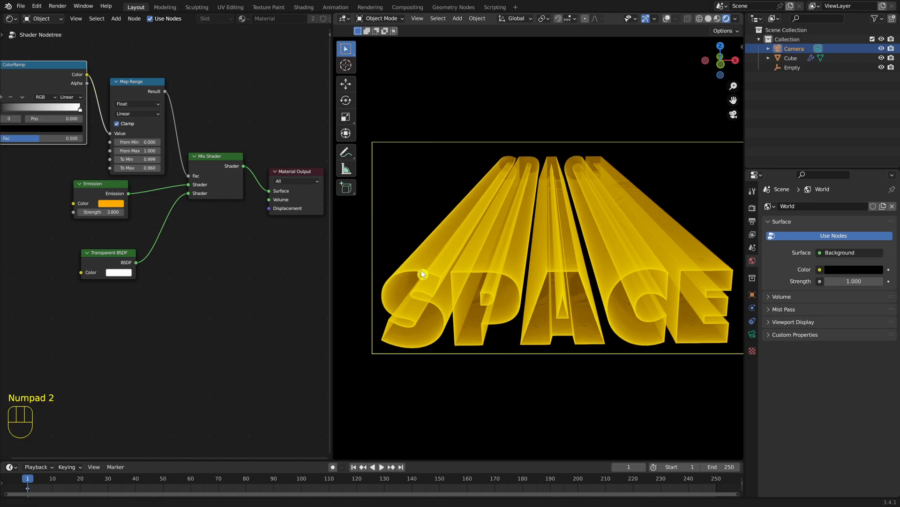
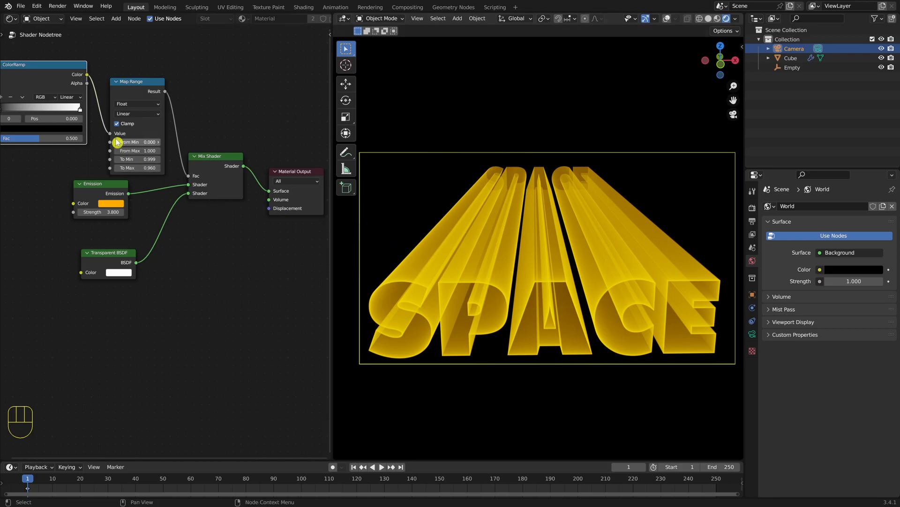
- Bring up the Cube's geometry nodes and lower the NodeGroup Thickness to about 0.017
click(12, 19)
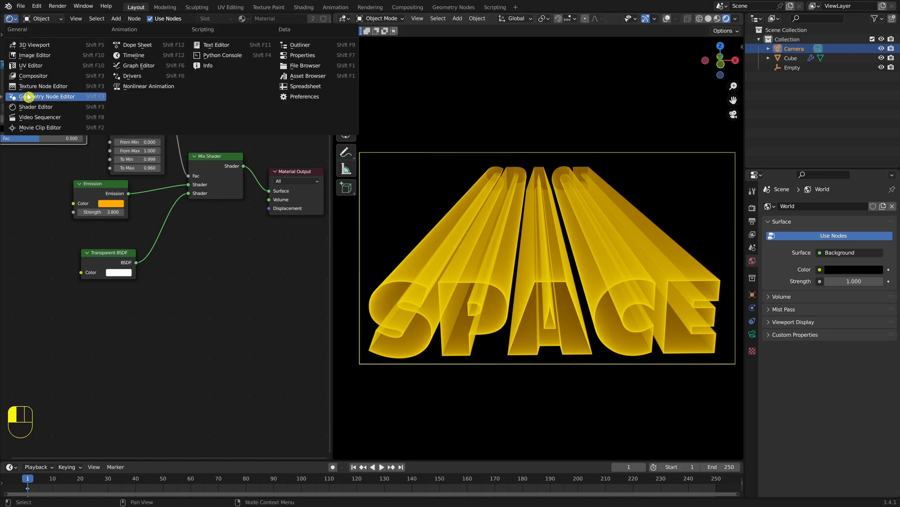
click(30, 99)
click(790, 61)
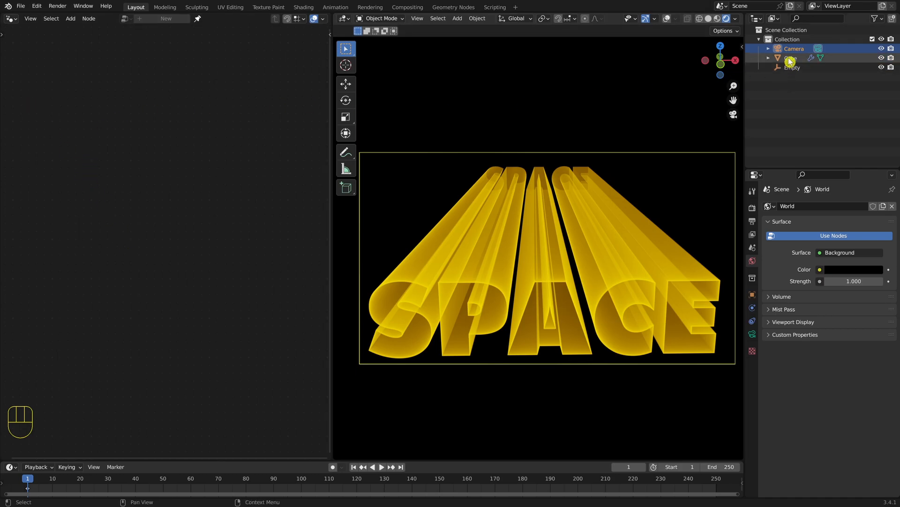
drag(274, 238, 264, 242)
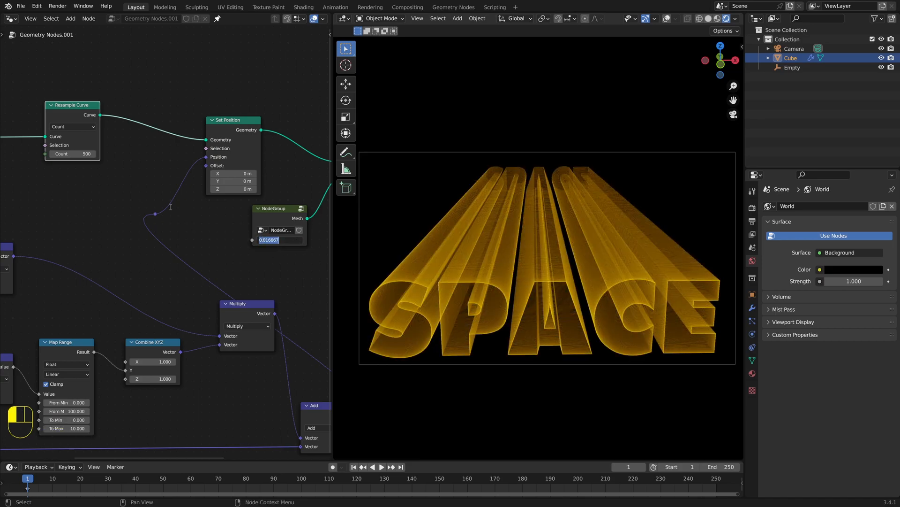
- Set the Resample Curve node's Count to 300
click(80, 154)
click(86, 155)
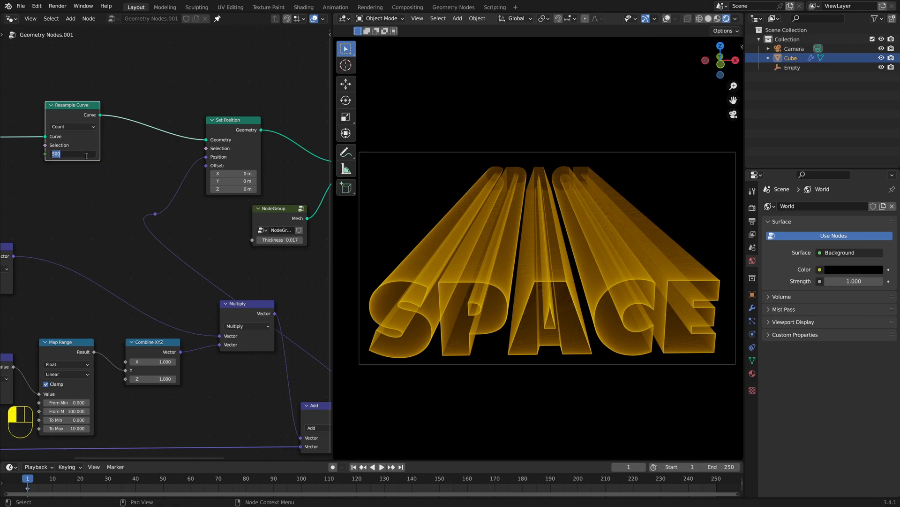
text(300)
key(Return)
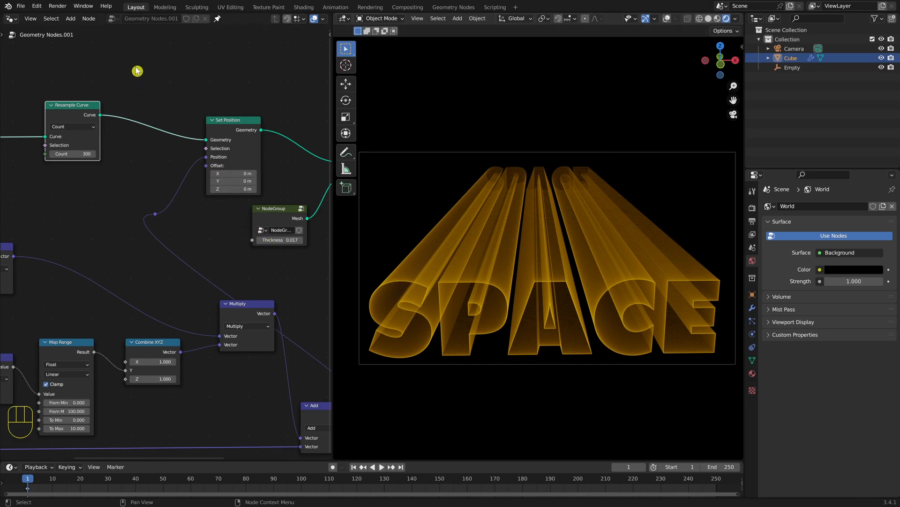
- Raise the Emission node's Strength to 10.300 in the text's shader
click(13, 19)
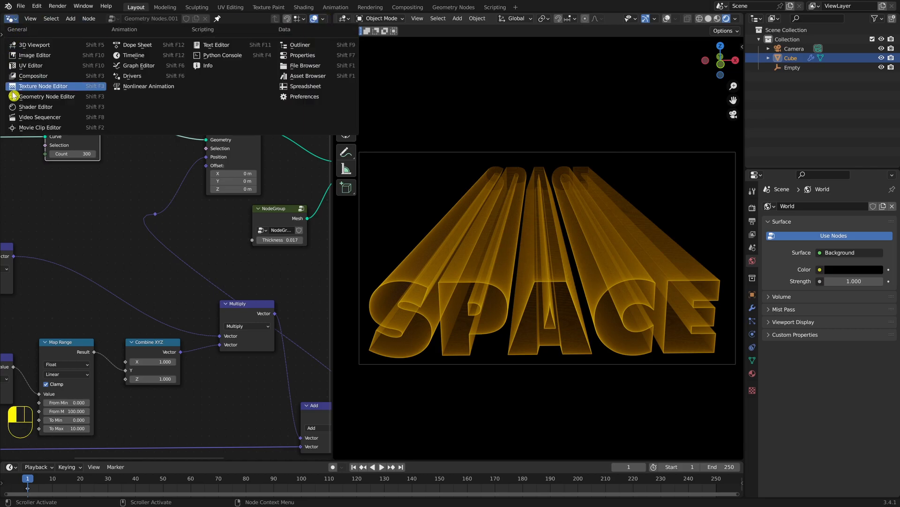
click(31, 111)
drag(104, 212, 127, 212)
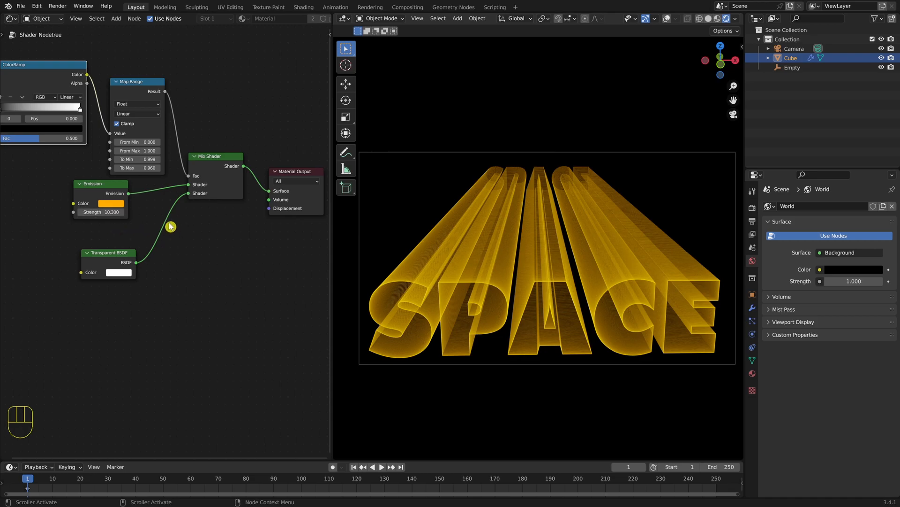
- Set the NodeGroup Thickness to 0.067 and the Resample Curve Count to 243 in the geometry nodes
click(12, 19)
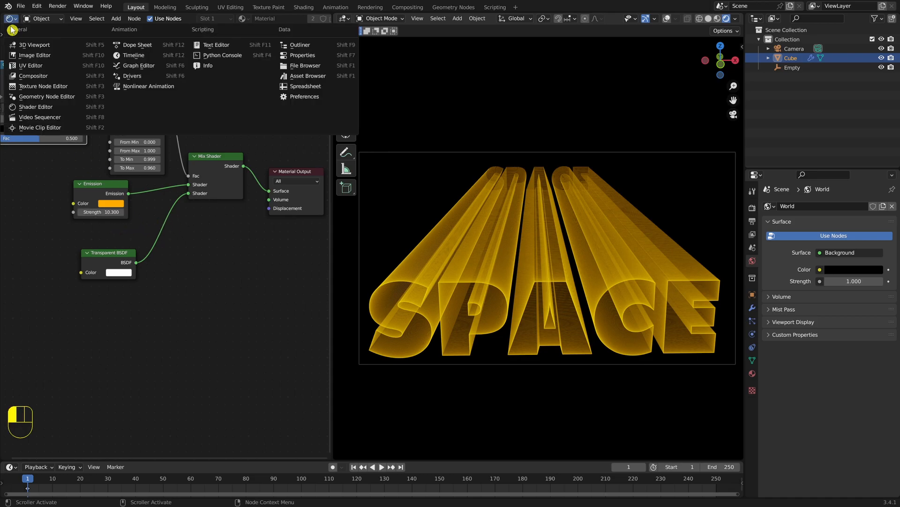
click(30, 102)
drag(269, 243, 268, 245)
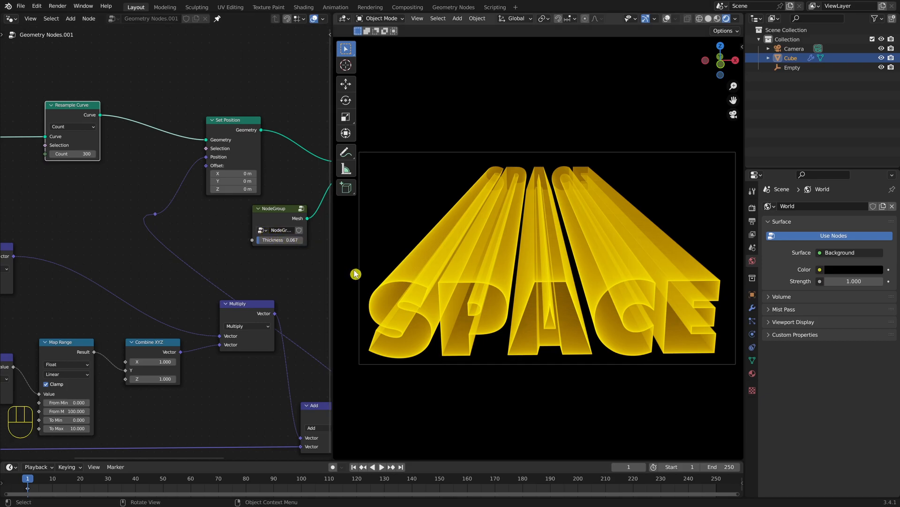
mouse_move(77, 153)
mouse_down()
mouse_move(57, 150)
mouse_move(68, 153)
mouse_up()
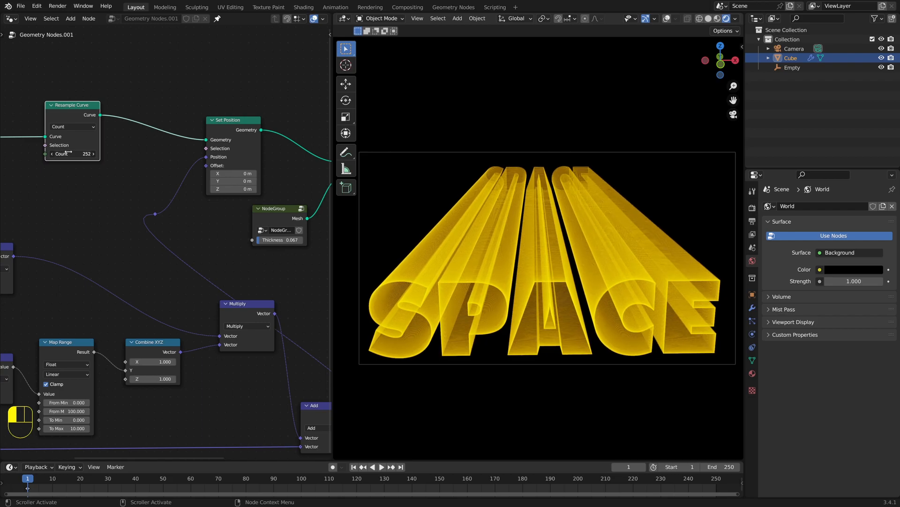
drag(66, 151, 66, 151)
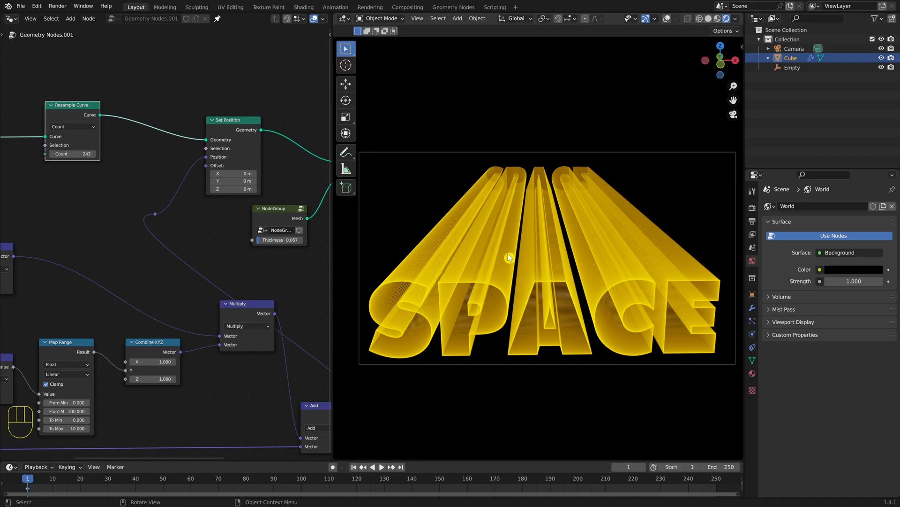
- Examine the spacing of the SPACE outline instances from directly above
key(KP_8)
key(KP_3)
key(KP_2)
key(KP_3)
key(KP_2)
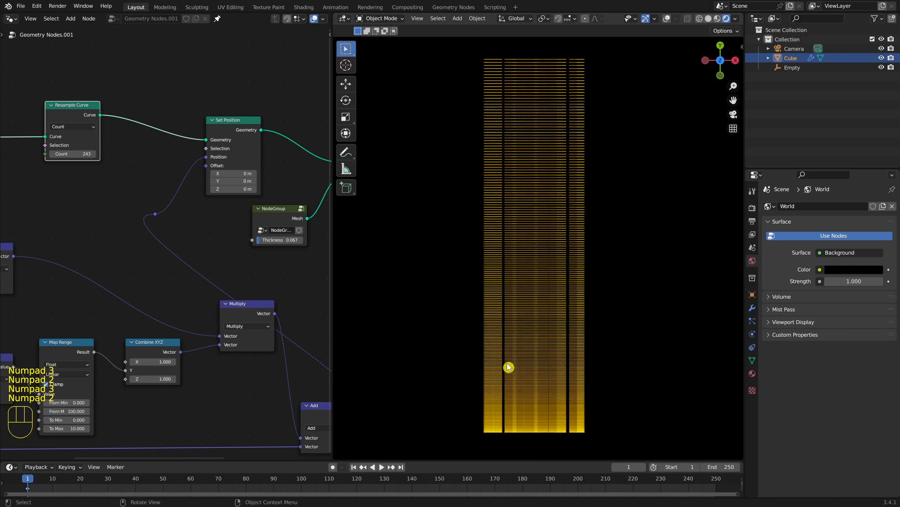
key(KP_3)
key(KP_2)
key(KP_3)
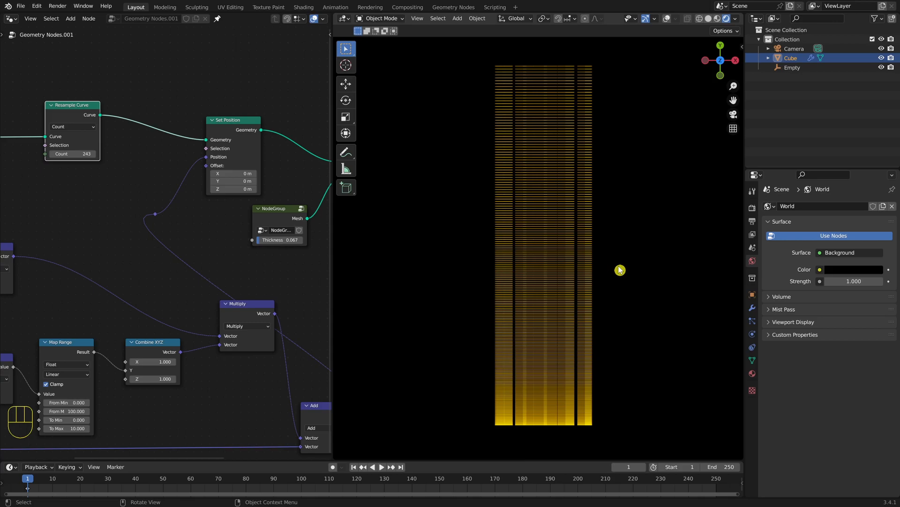
- Start adding a new object to the scene
key(shift+a)
key(Up)
key(Up)
key(Up)
key(Up)
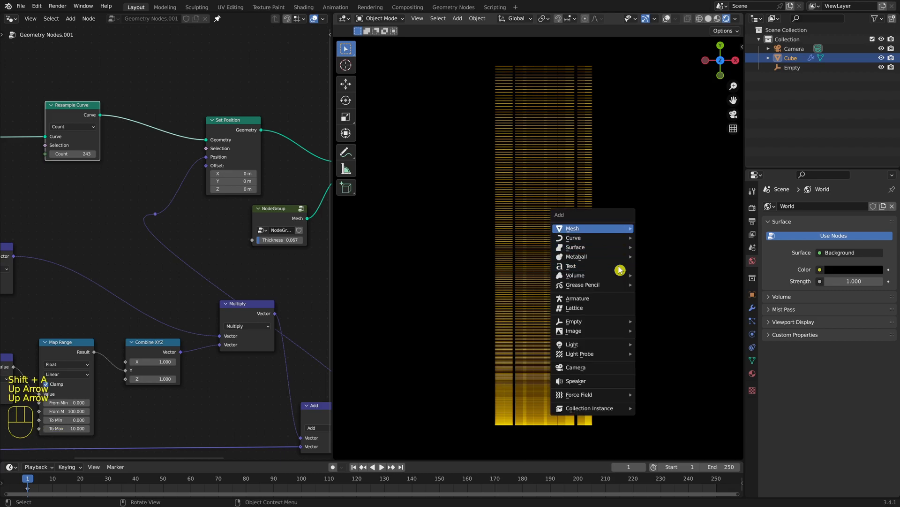
- Add a UV sphere mesh to the scene
key(Right)
key(Down)
key(Down)
key(Down)
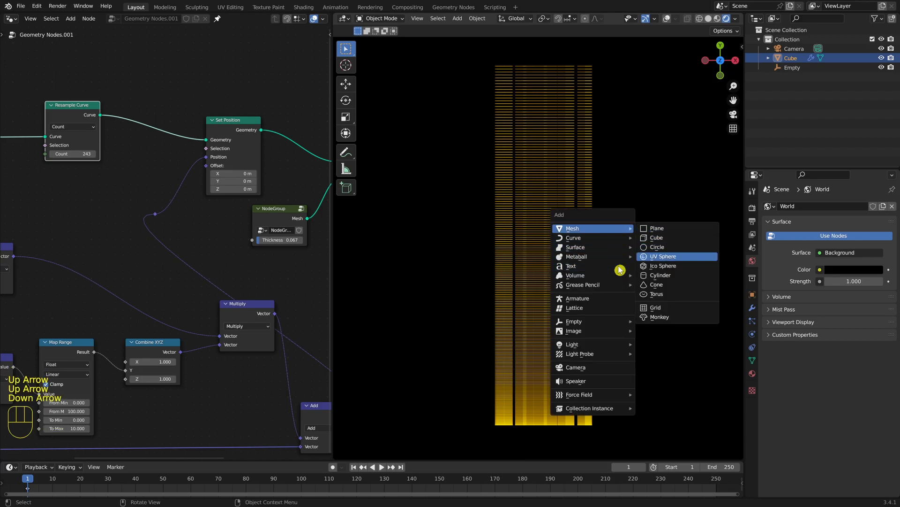
key(Return)
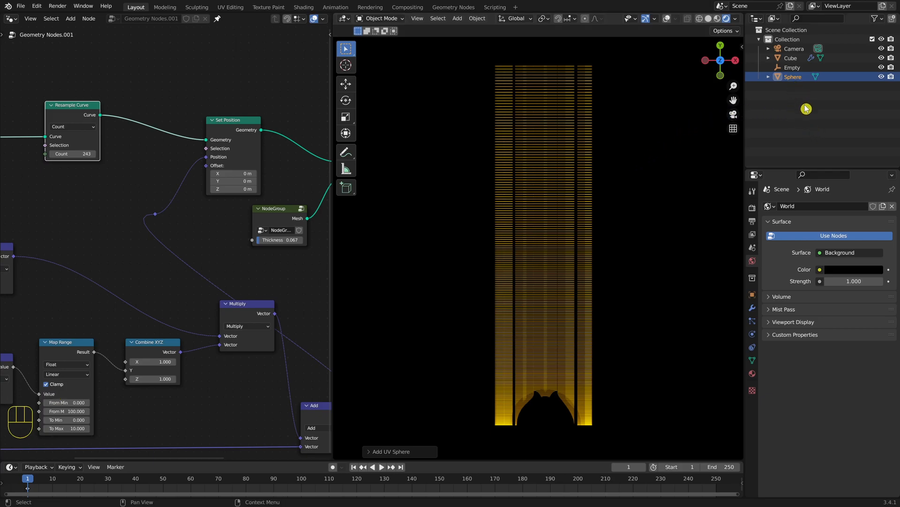
- Create a new material for the sphere and set its emission color to bright red
click(752, 373)
click(791, 246)
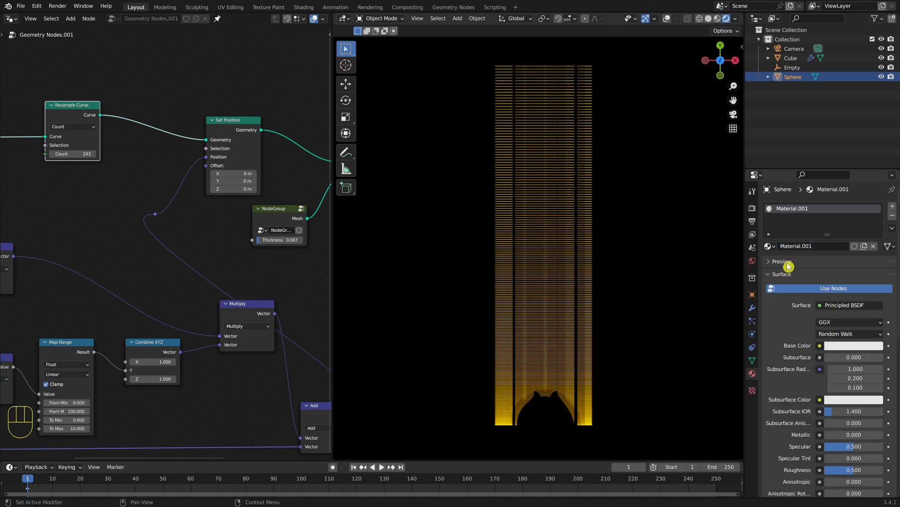
scroll(814, 426, down, 8)
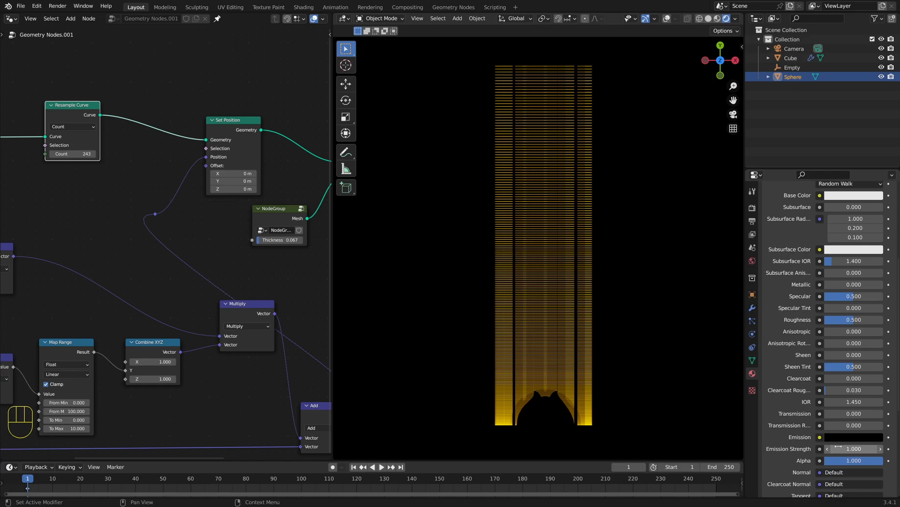
click(839, 438)
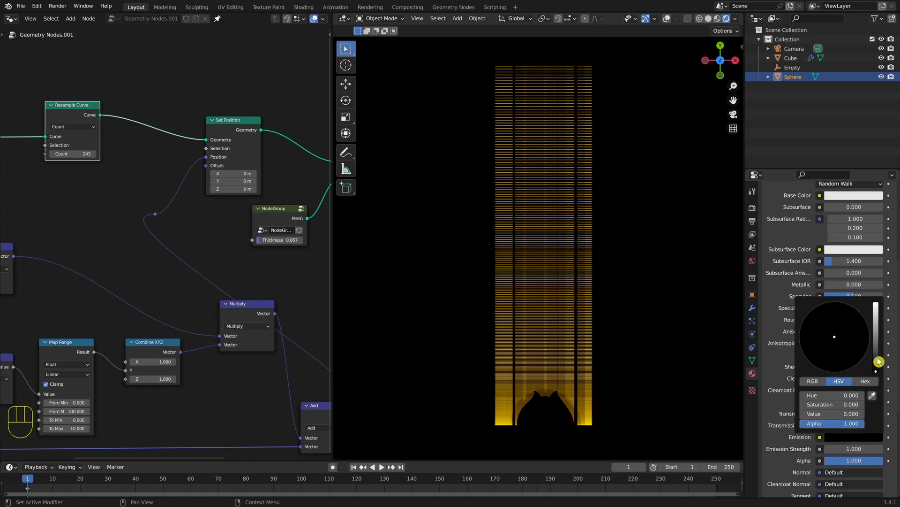
drag(877, 361, 880, 303)
drag(850, 346, 840, 376)
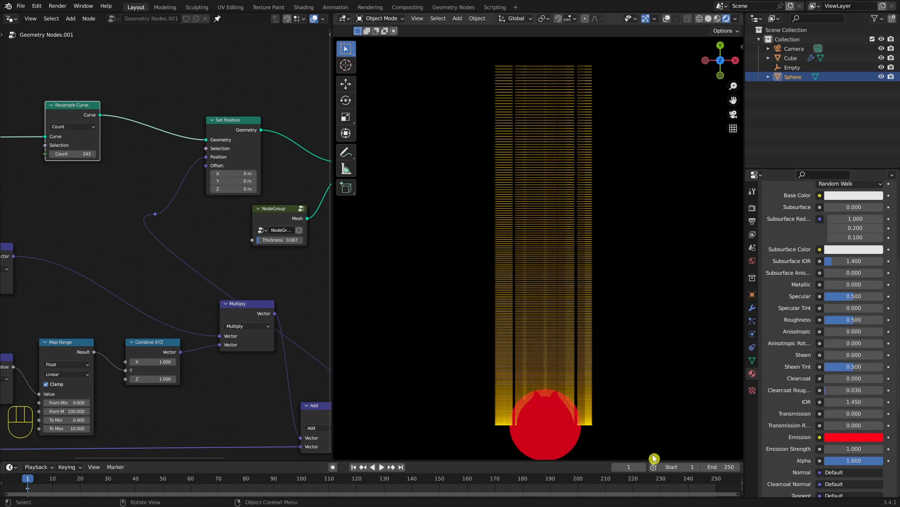
- Scale the sphere down to a small ball at the base of the instanced column
key(s)
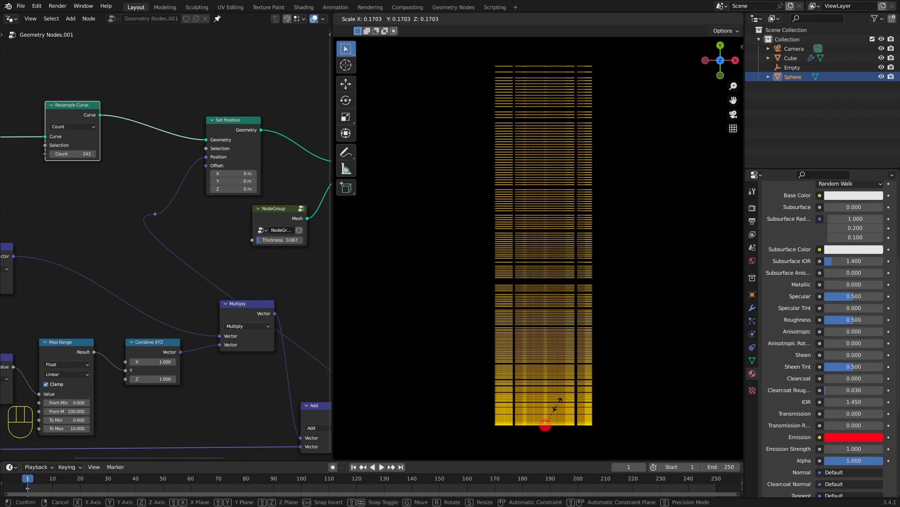
key(Return)
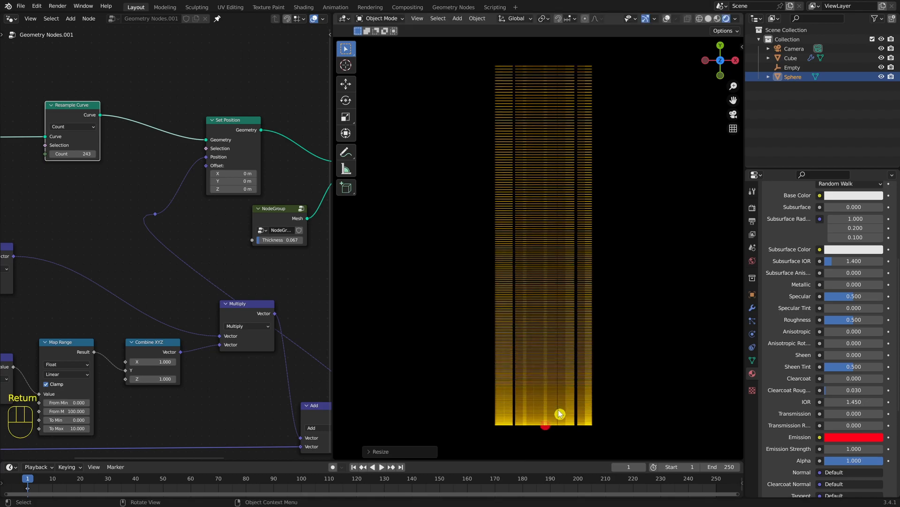
key(s)
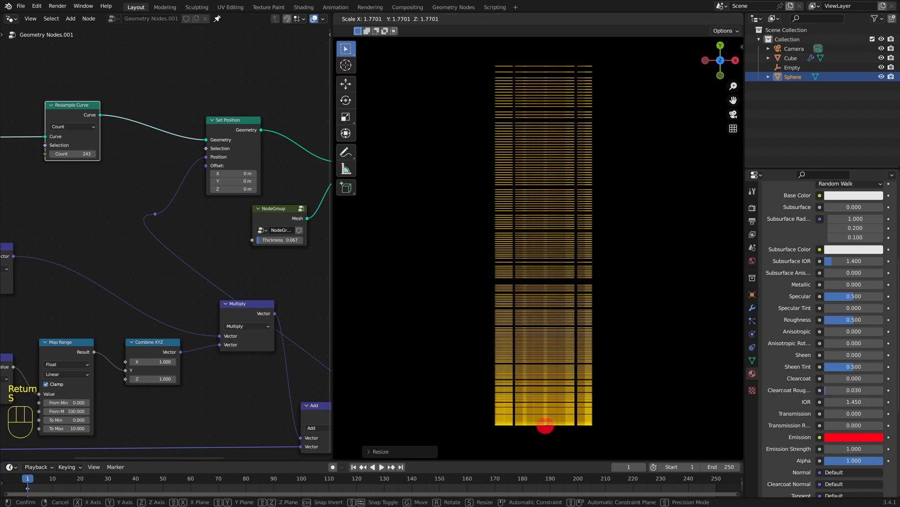
key(Return)
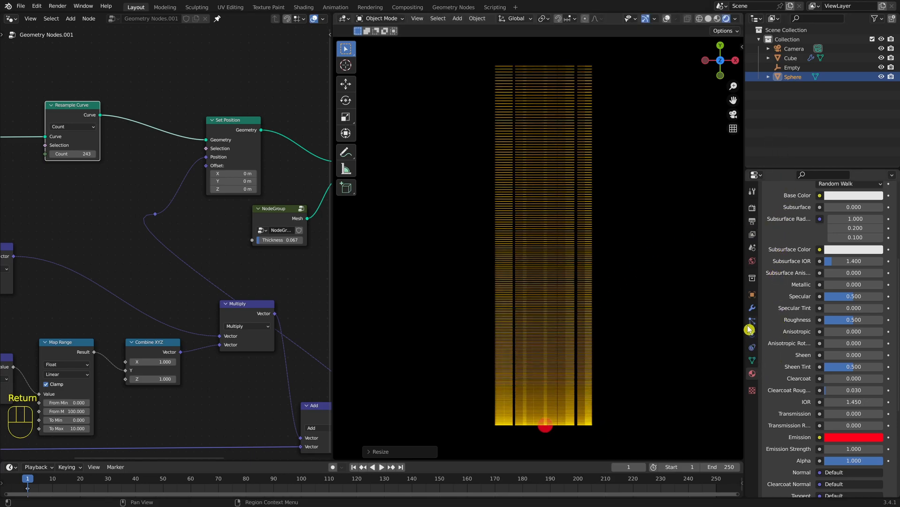
- Add a Copy Location constraint to the sphere with the Empty as its target
click(752, 347)
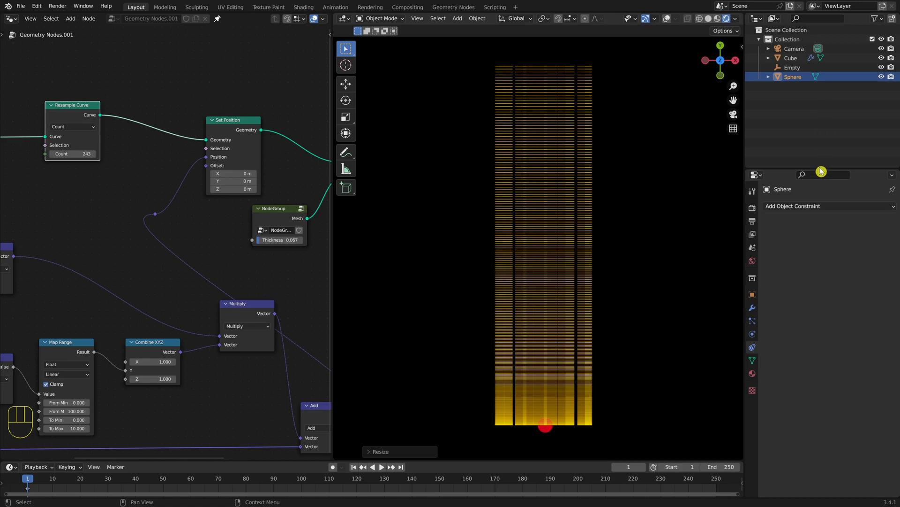
click(796, 210)
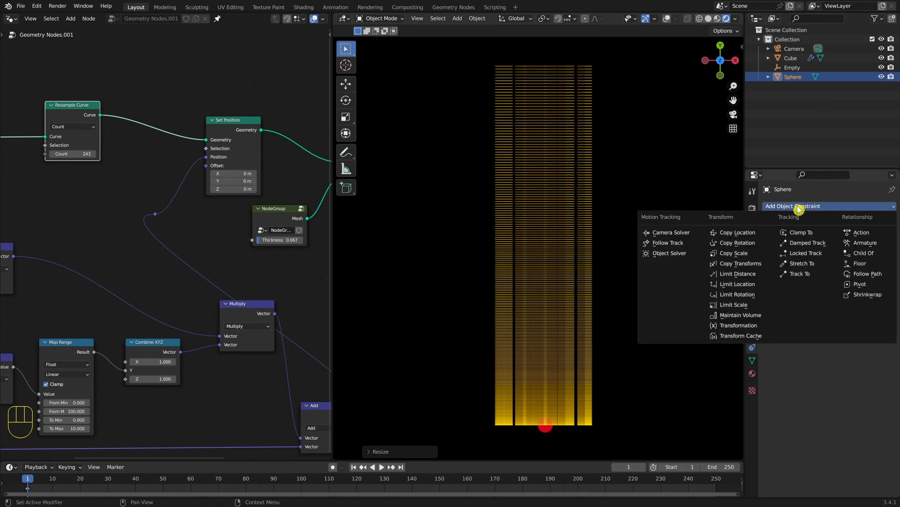
click(735, 234)
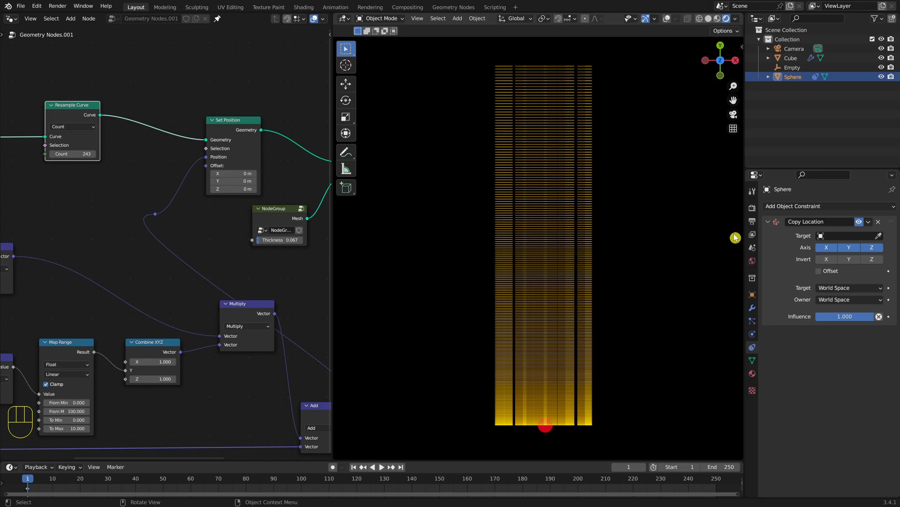
click(837, 237)
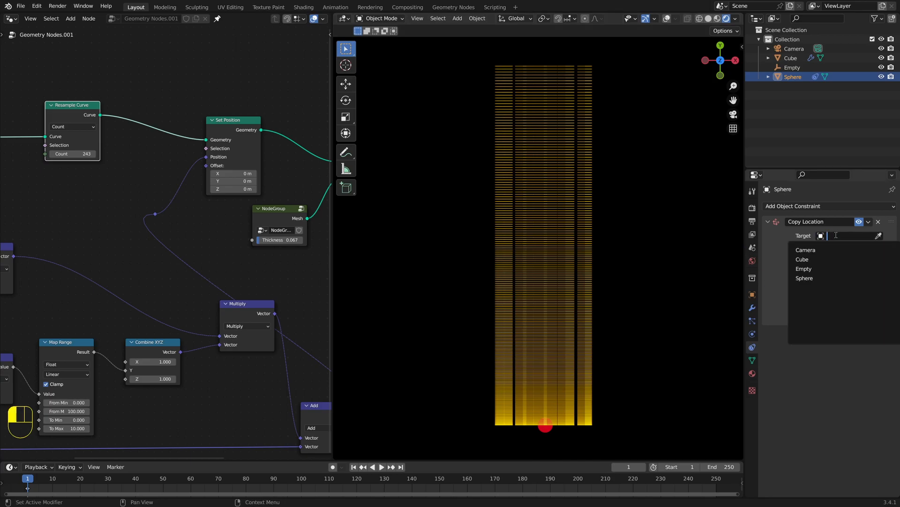
click(814, 268)
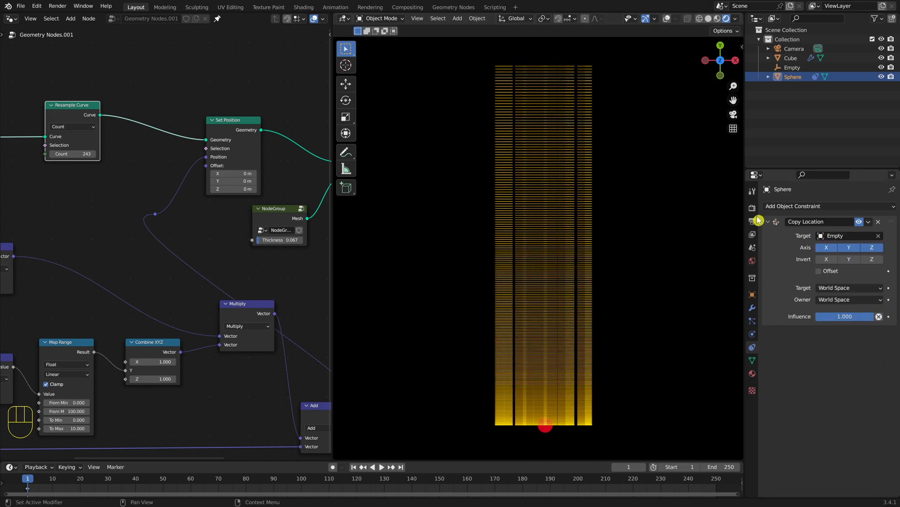
- Briefly show the viewport overlays to check where the sphere sits, leaving them hidden again
click(666, 19)
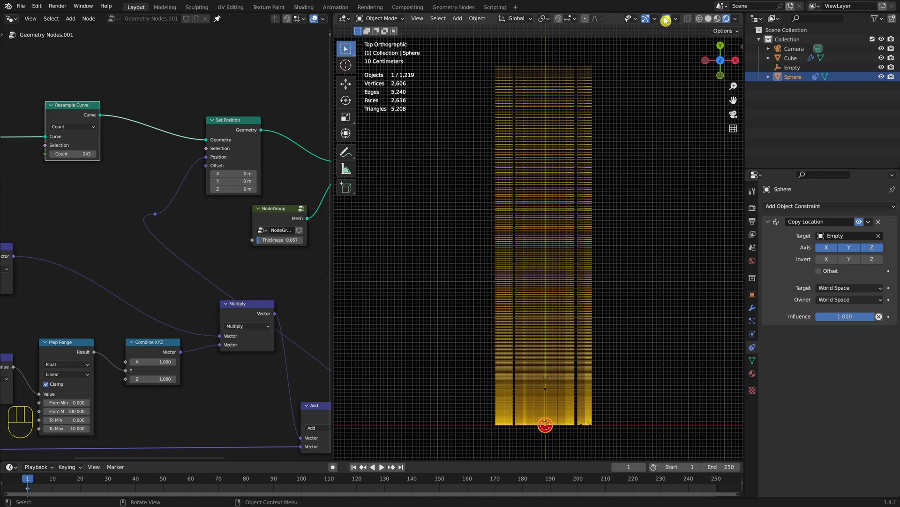
click(667, 19)
click(668, 20)
click(667, 20)
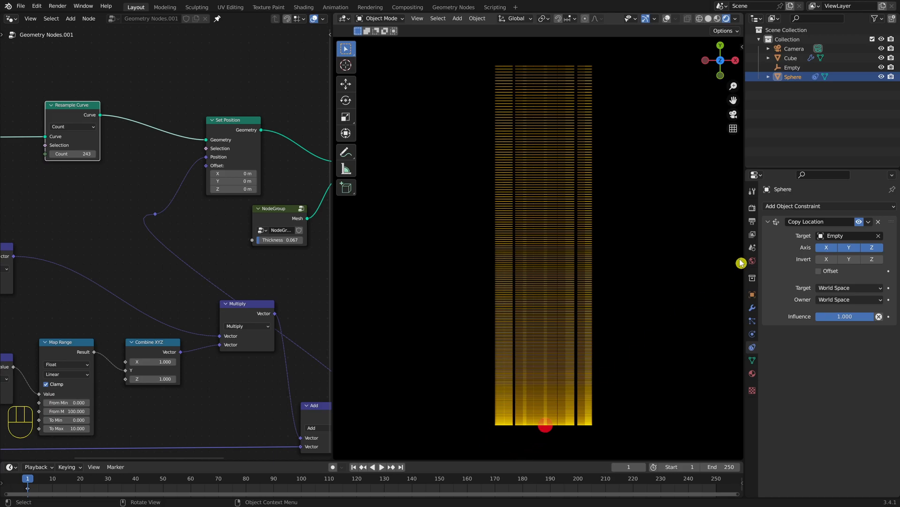
- Try moving the Empty up along the global Y axis to test the sphere's constraint, and undo the move
click(792, 68)
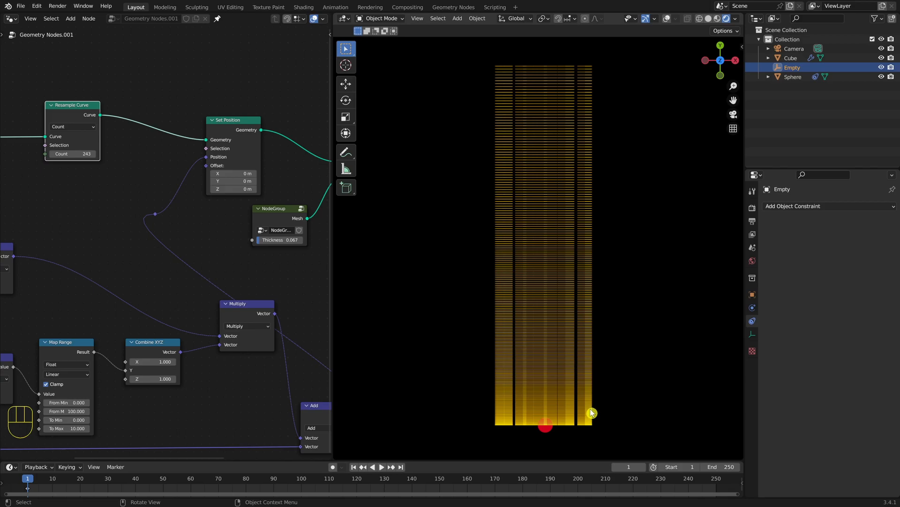
key(g)
key(y)
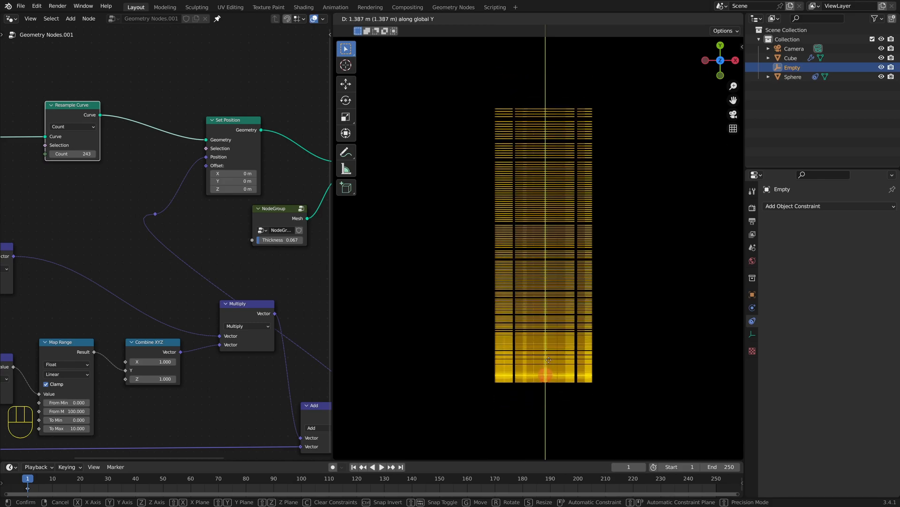
key(Return)
key(ctrl+z)
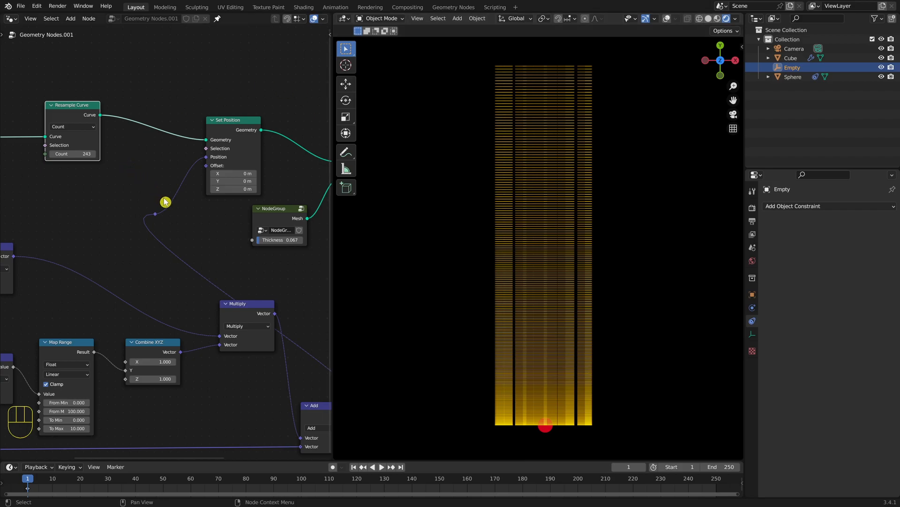
- Insert a Transform node between Resample Curve and Set Position, and space out the Resample Curve and Transform nodes
middle_drag(127, 215, 264, 197)
scroll(203, 194, down, 2)
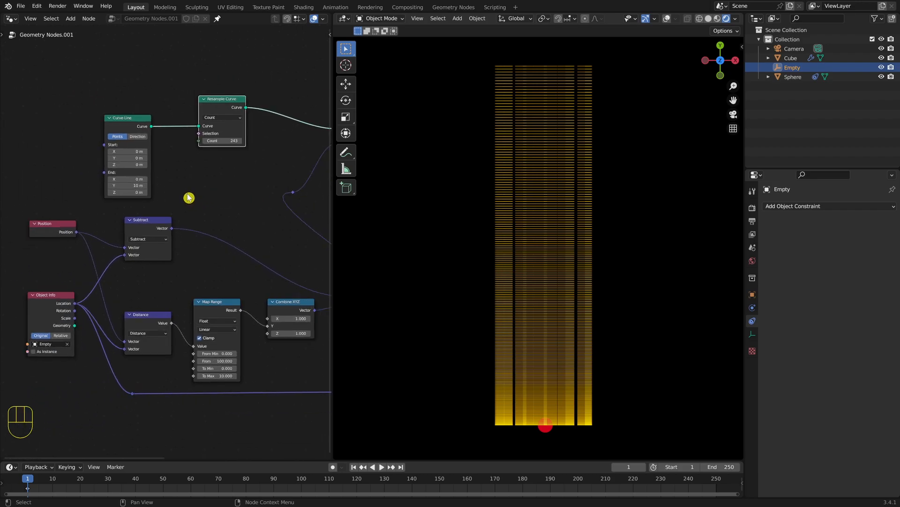
scroll(190, 196, down, 2)
middle_drag(190, 197, 112, 173)
scroll(136, 195, up, 1)
middle_drag(161, 205, 202, 241)
scroll(195, 241, up, 1)
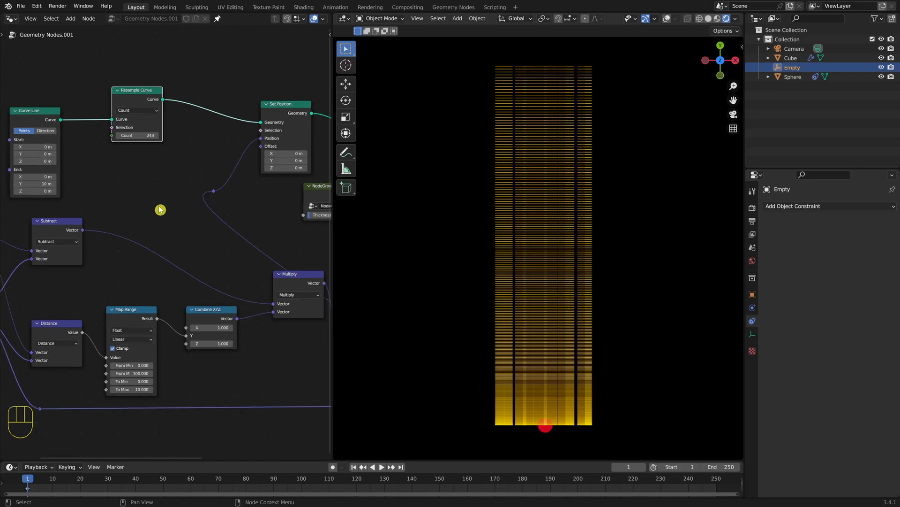
key(shift+a)
text(trans)
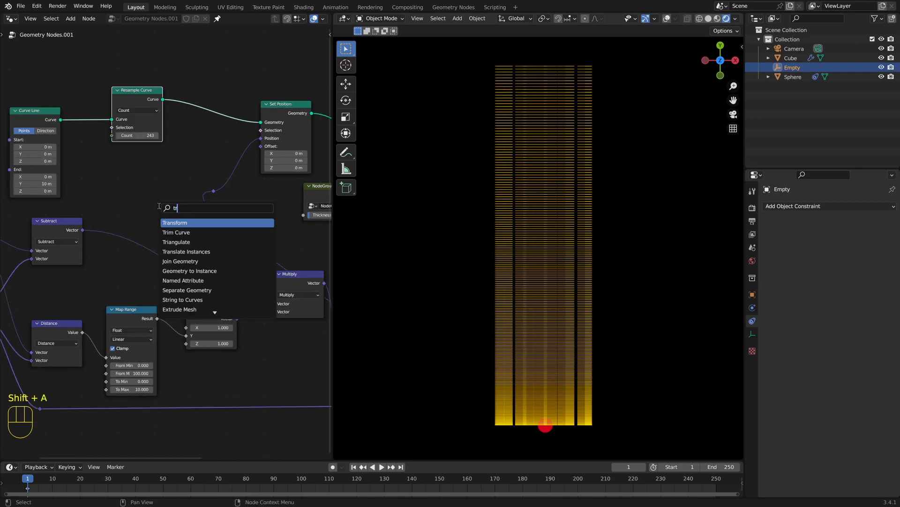
click(189, 221)
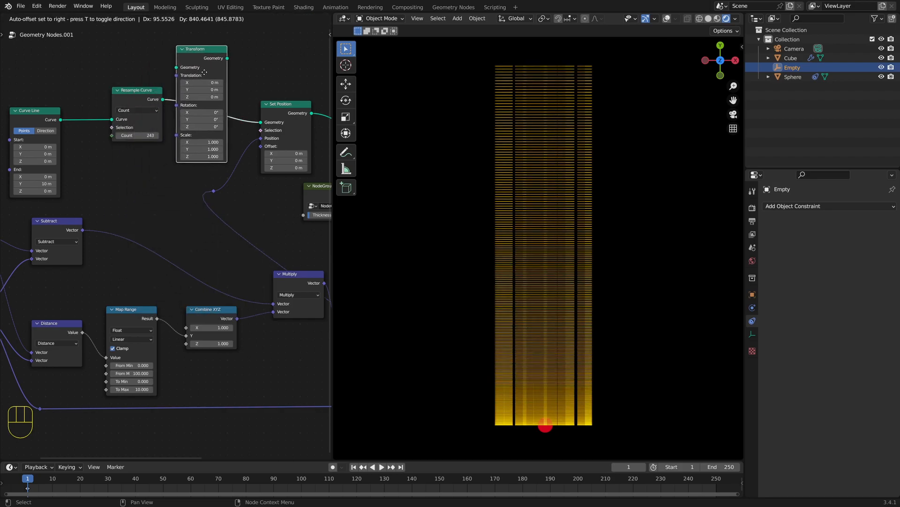
click(202, 84)
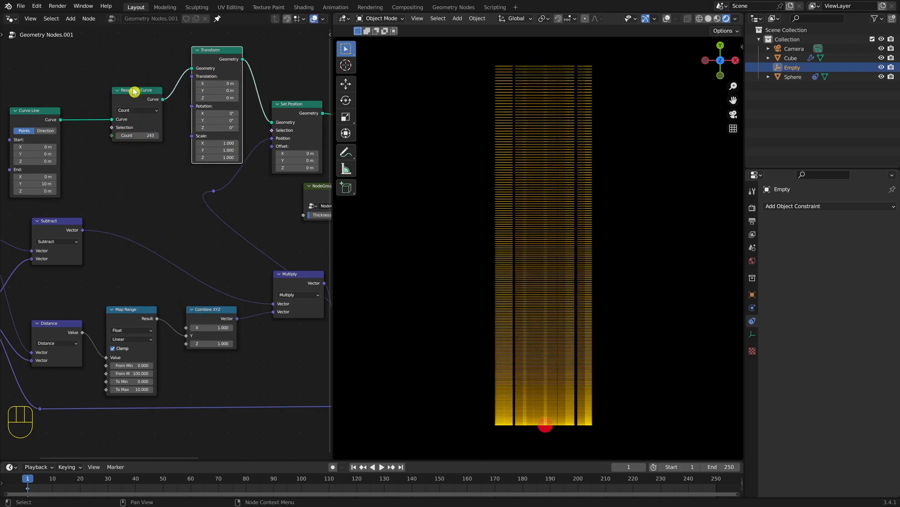
drag(135, 90, 125, 89)
drag(208, 55, 200, 56)
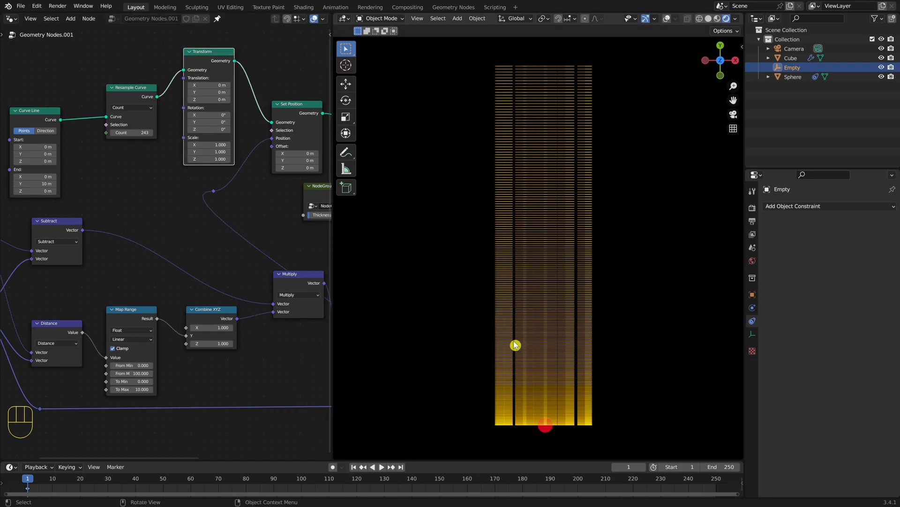
- Try shifting the curve with the Transform node's Y translation, and undo the change
scroll(518, 247, down, 2)
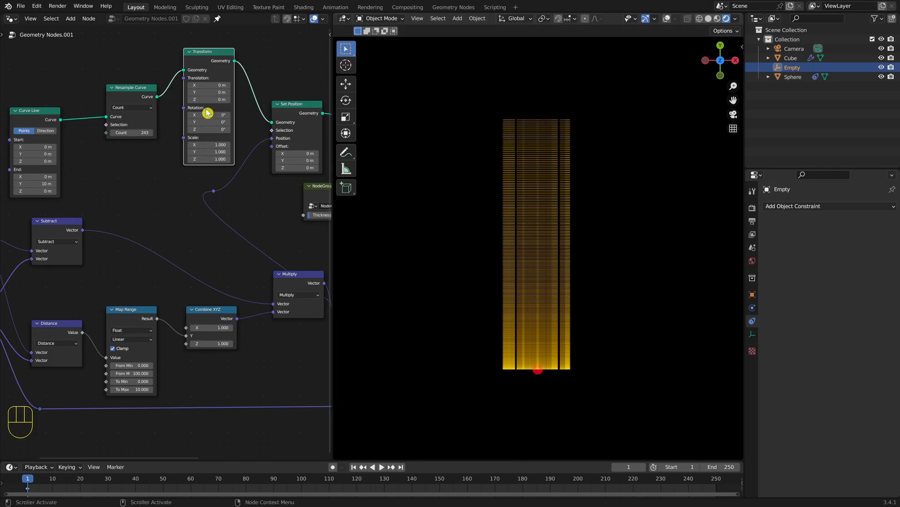
mouse_move(206, 92)
mouse_down()
mouse_move(189, 90)
mouse_move(219, 93)
mouse_move(182, 85)
mouse_move(206, 85)
mouse_up()
key(ctrl+z)
- Rearrange the Resample Curve and Transform nodes above the rest of the node tree
mouse_move(128, 89)
mouse_down()
mouse_move(123, 70)
mouse_move(112, 71)
mouse_move(126, 75)
mouse_up()
scroll(179, 84, down, 1)
middle_drag(178, 84, 117, 88)
scroll(103, 84, down, 1)
drag(87, 83, 96, 78)
drag(146, 60, 148, 54)
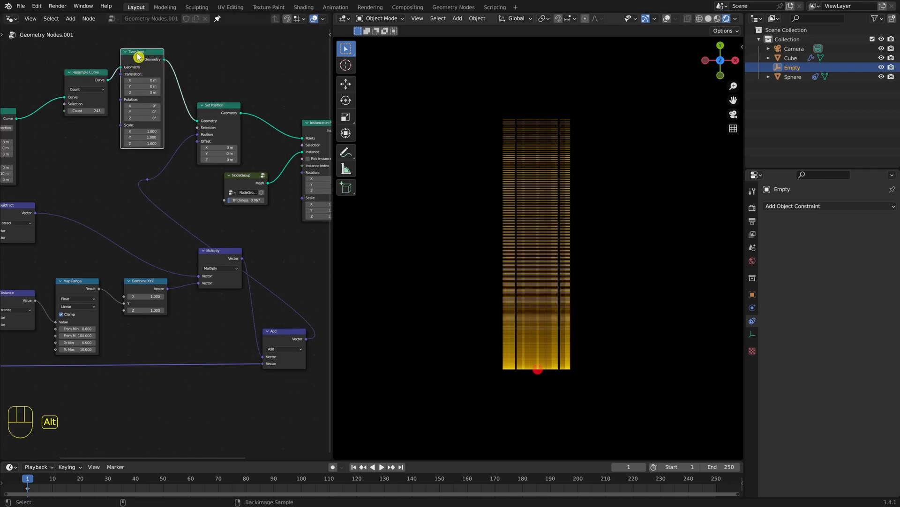
- Move the Transform node between Set Position and Instance on Points, and try a negative Y translation on it
alt+drag(138, 59, 268, 58)
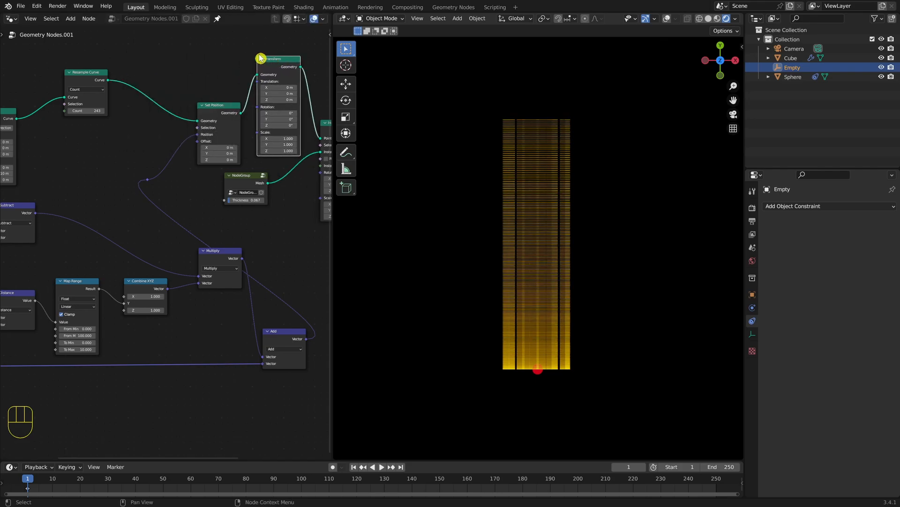
drag(216, 105, 193, 87)
drag(281, 63, 259, 53)
mouse_move(265, 85)
mouse_down()
mouse_move(244, 78)
mouse_move(263, 85)
mouse_up()
- Return the Transform node to the link between Resample Curve and Set Position and reset its Y translation to 0 m
drag(255, 80, 140, 59)
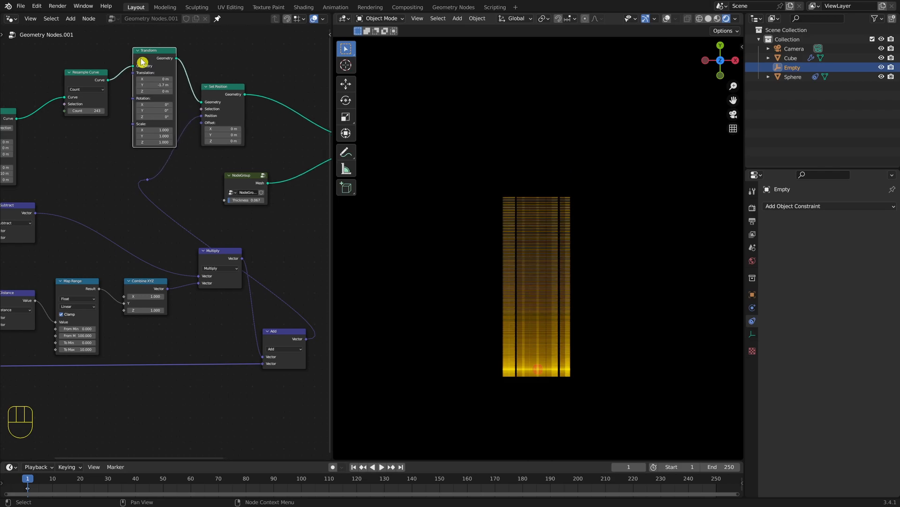
key(BackSpace)
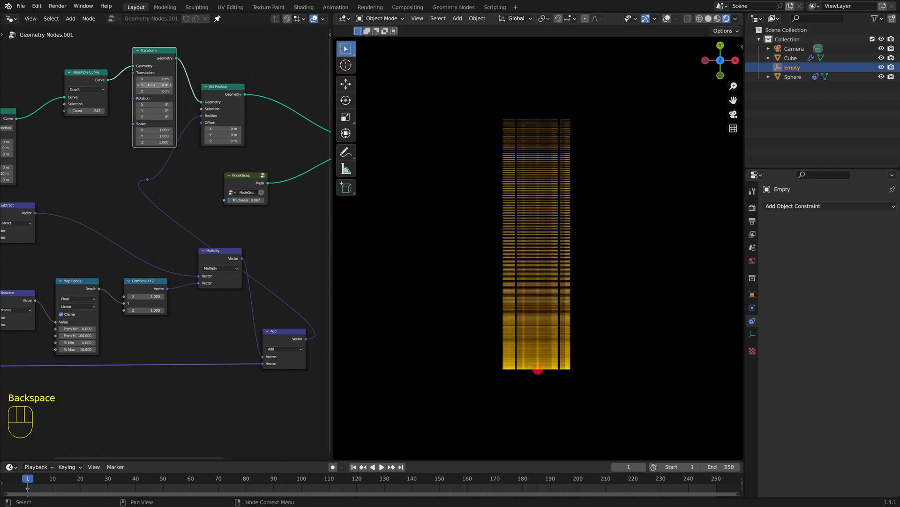
drag(154, 51, 156, 50)
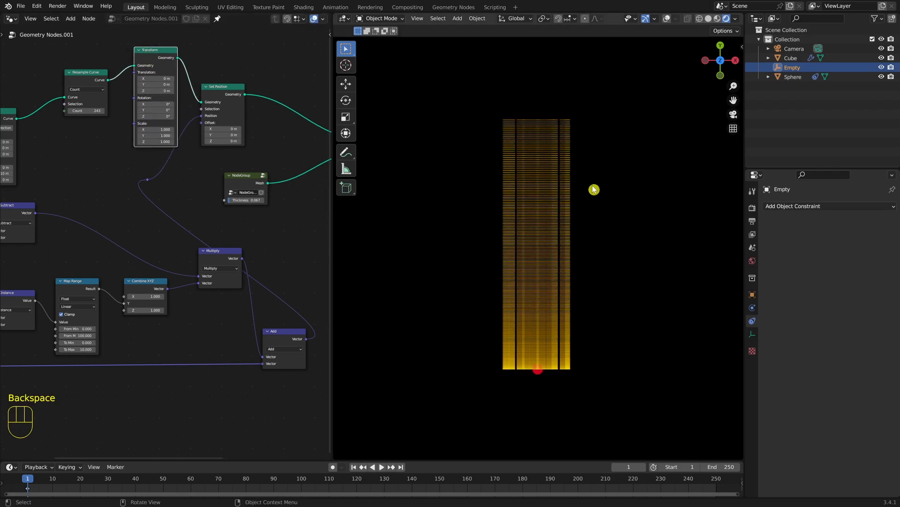
- Select the Cube and lower its Y location to about -0.31 m in its object transform
click(790, 58)
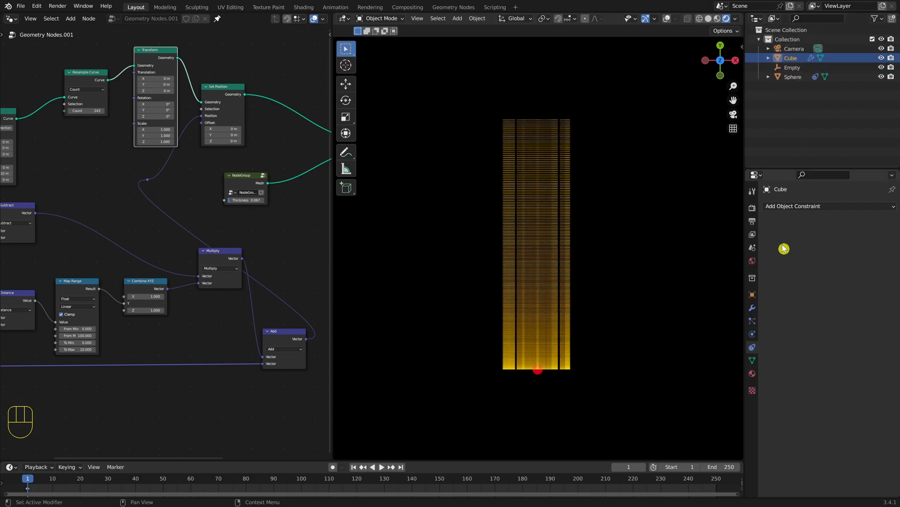
click(753, 296)
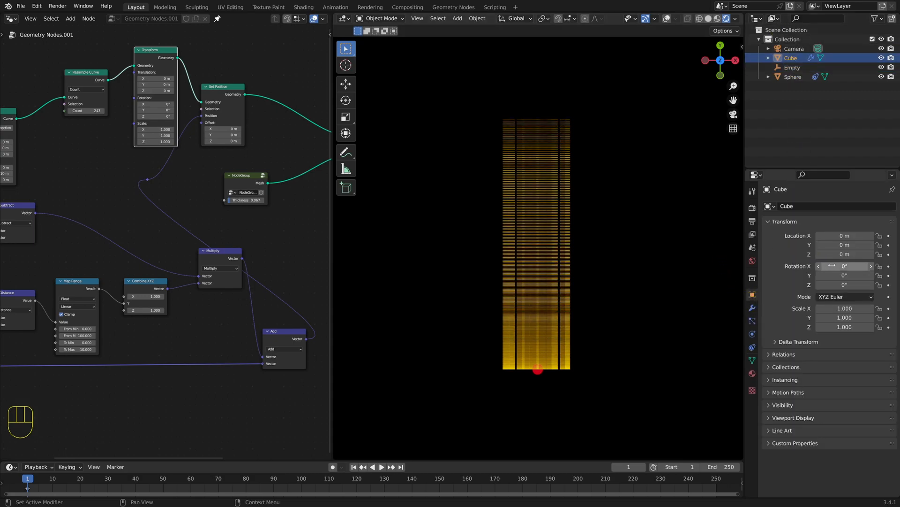
mouse_move(842, 244)
mouse_down()
mouse_move(742, 237)
mouse_move(836, 257)
mouse_move(841, 244)
mouse_move(817, 244)
mouse_move(843, 255)
mouse_move(836, 245)
mouse_up()
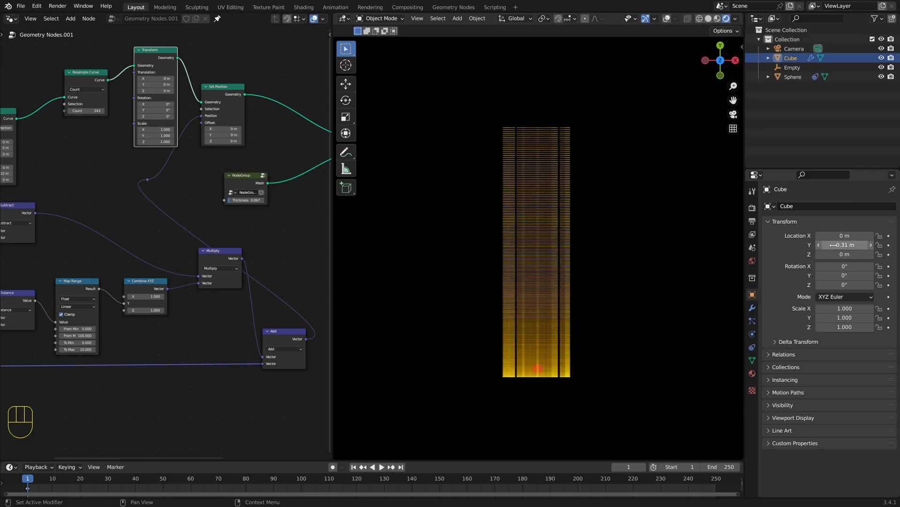
- Reset the Cube's Y location to 0 m and undo a brief trial change of the Transform node's translation
key(BackSpace)
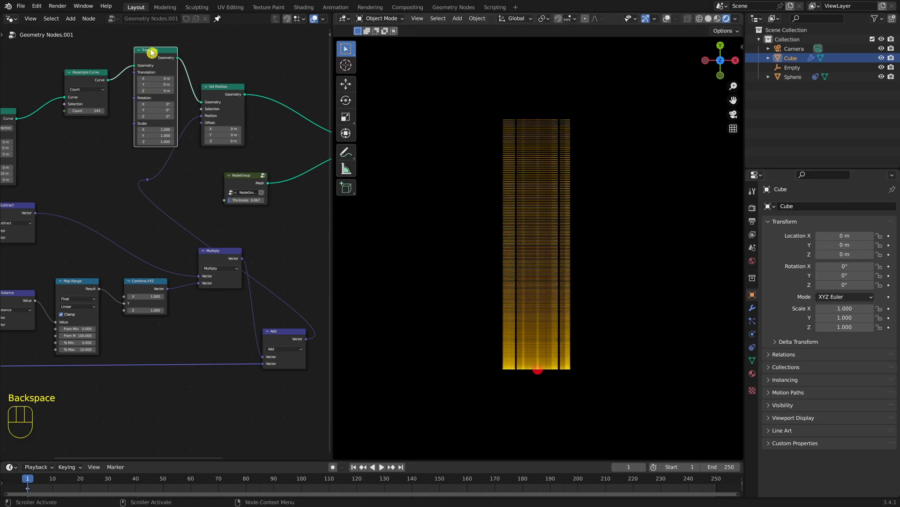
mouse_move(155, 84)
mouse_down()
mouse_move(147, 85)
mouse_move(157, 86)
mouse_up()
key(ctrl+z)
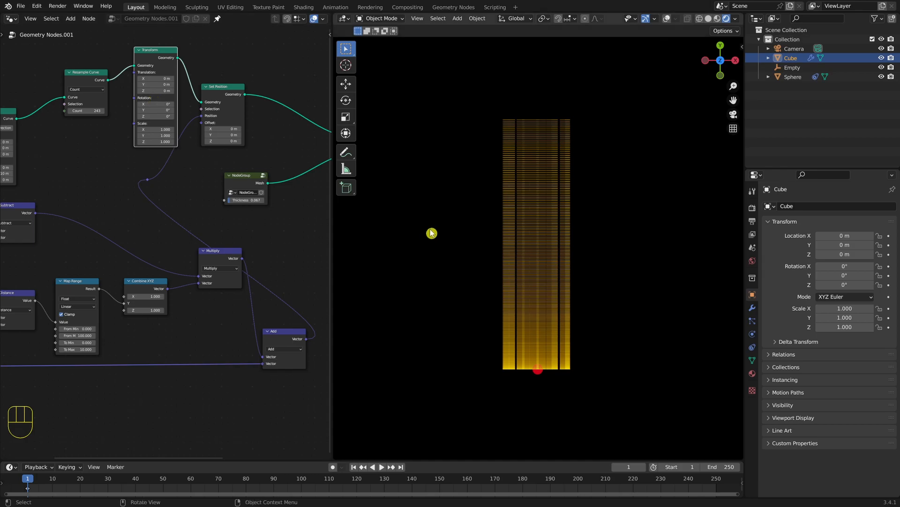
- Hide the Sphere in the viewport and renders, and set the Transform node's Y translation to -2.2 m while looking through the camera
key(KP_0)
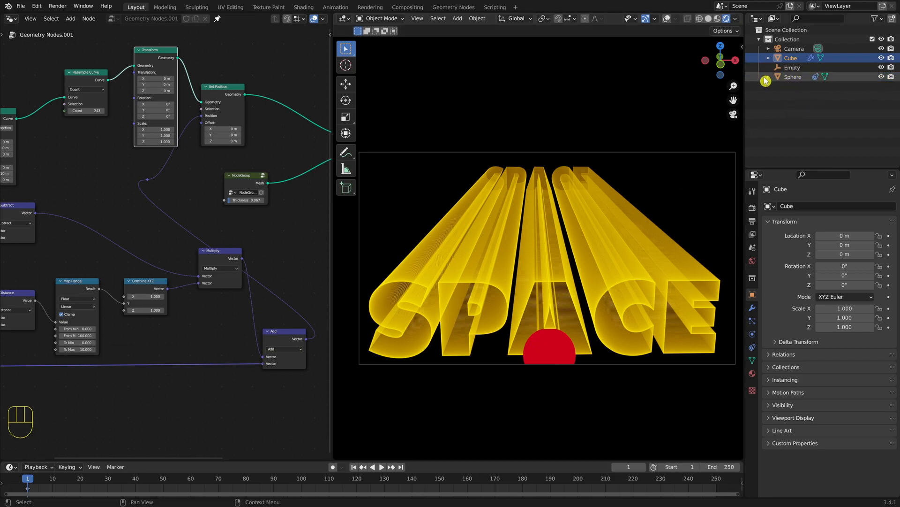
click(882, 76)
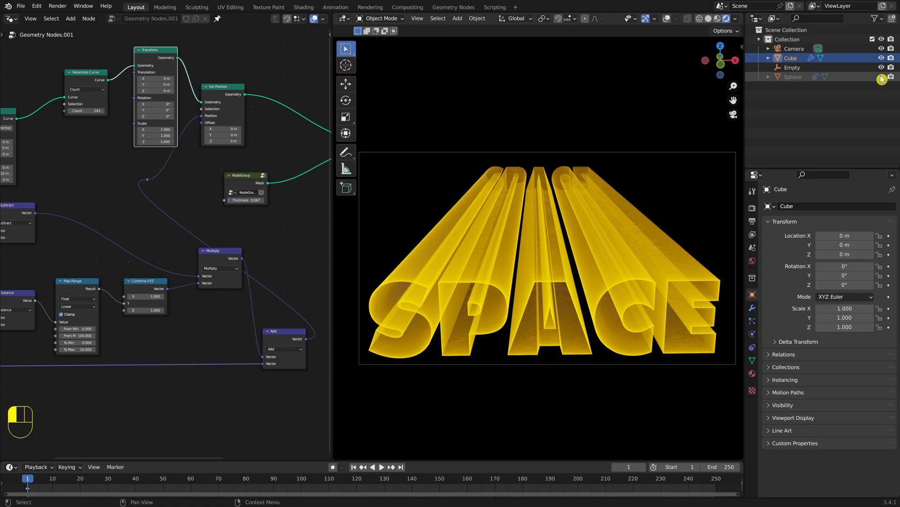
click(891, 77)
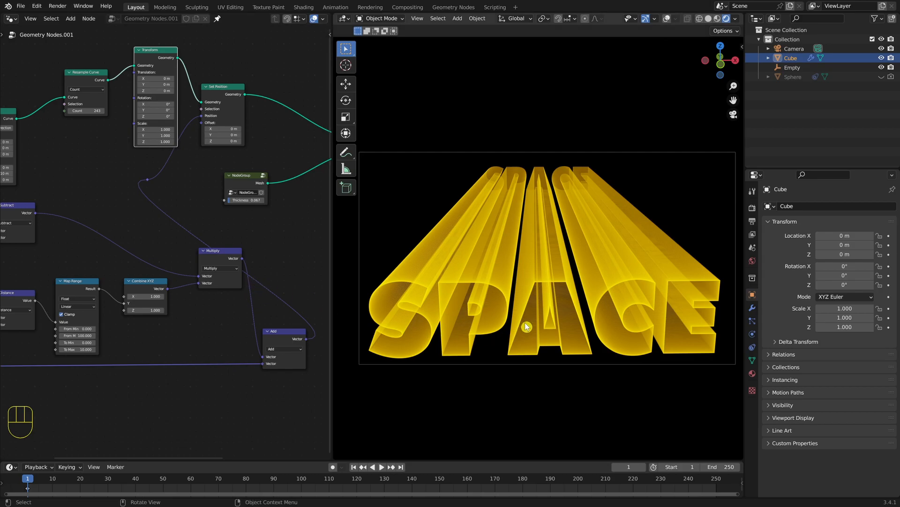
drag(149, 85, 145, 80)
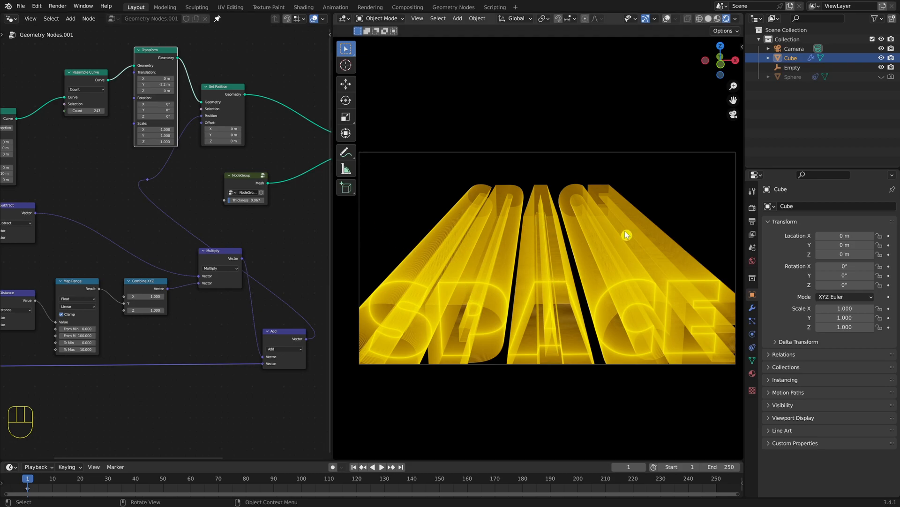
- Show the Sphere again in the viewport and renders and scale it down to about 0.081
click(882, 77)
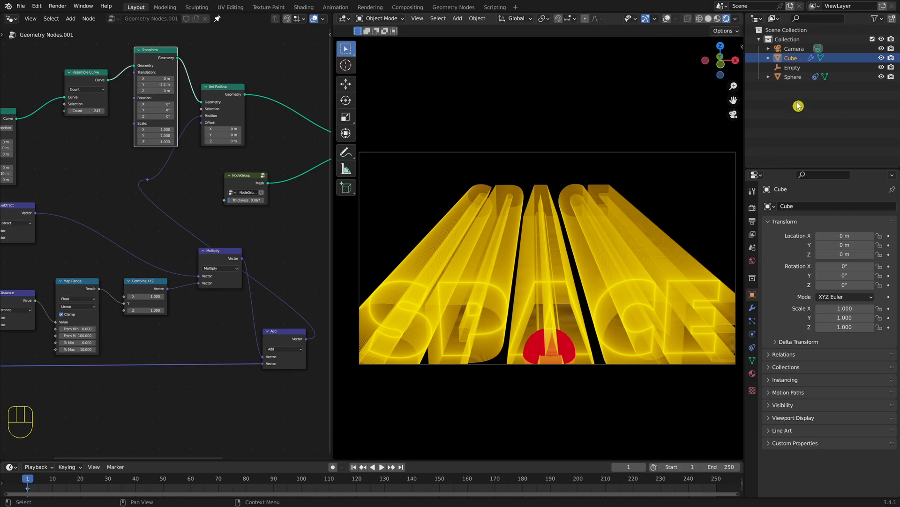
click(795, 78)
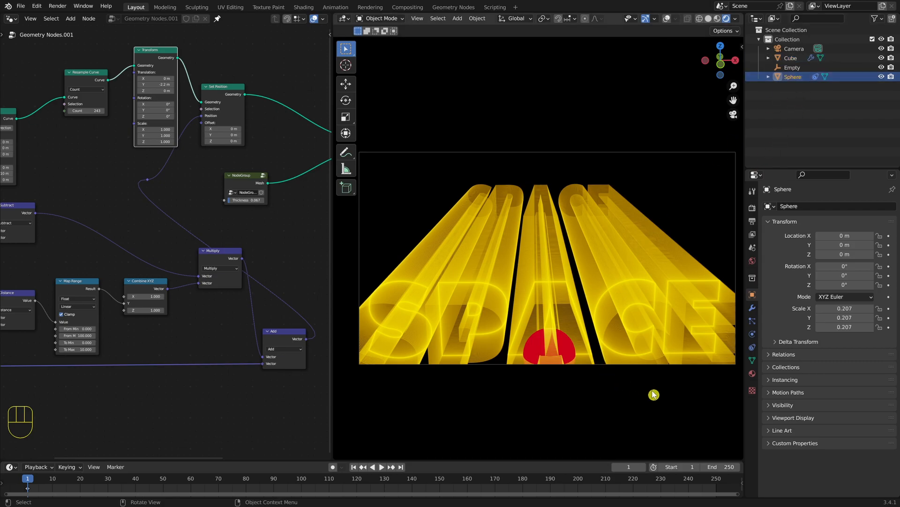
key(s)
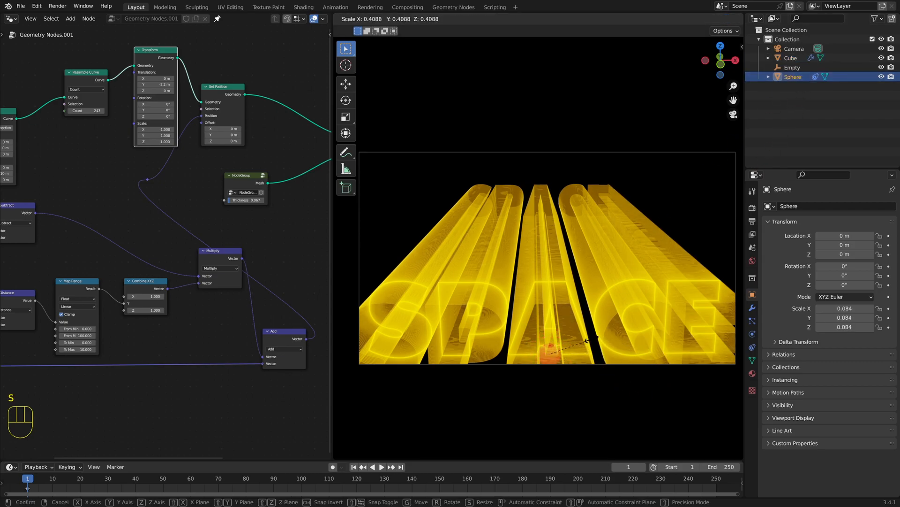
key(Return)
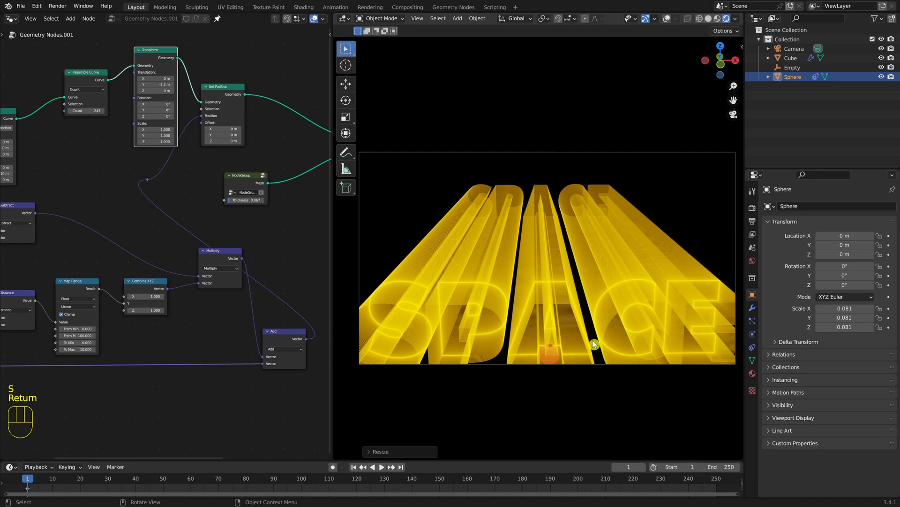
- Check the camera view with the overlays briefly shown, and hide the Sphere in the viewport and renders
click(667, 19)
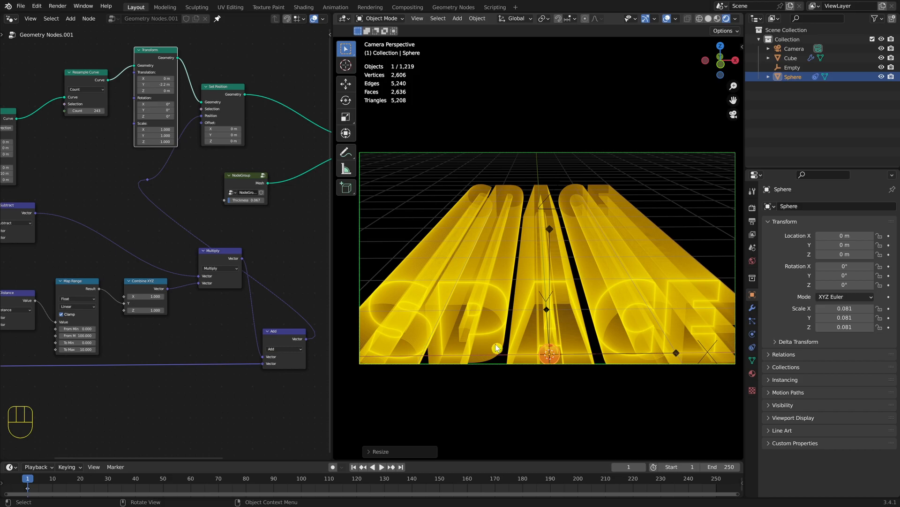
click(666, 20)
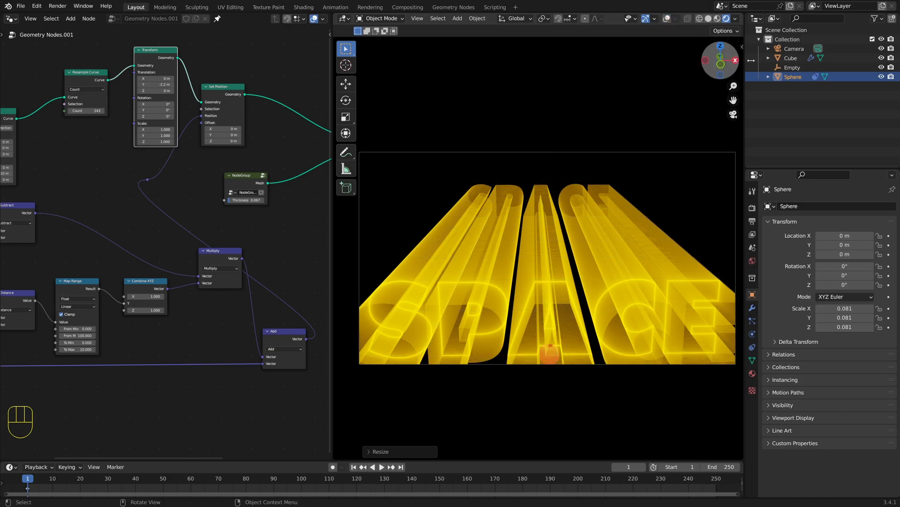
click(882, 76)
click(891, 77)
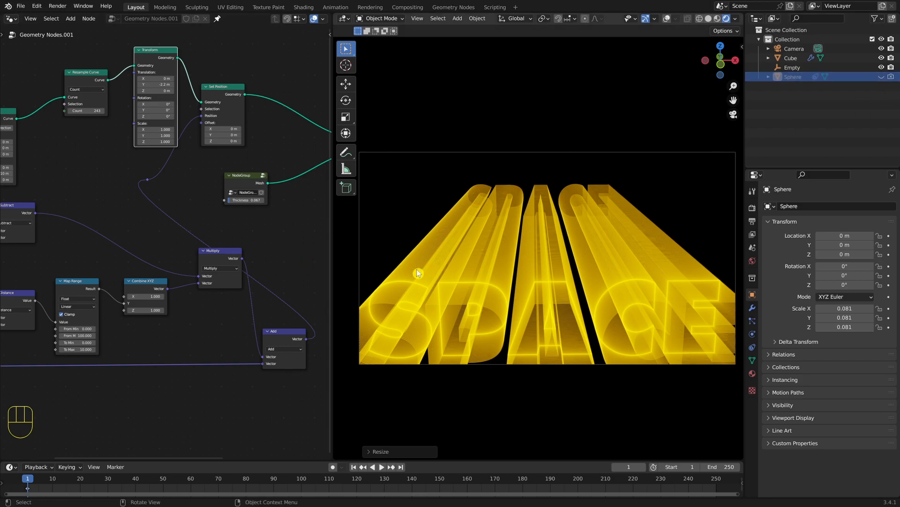
- Set the Object Info node's object to Camera and the Transform node's Y translation to 2.5 m
middle_drag(117, 271, 275, 198)
drag(54, 234, 59, 234)
click(67, 266)
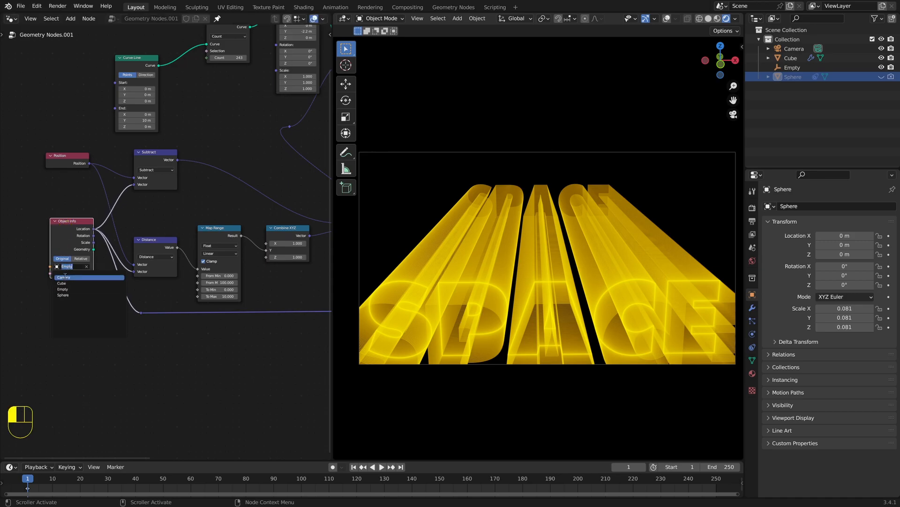
click(70, 278)
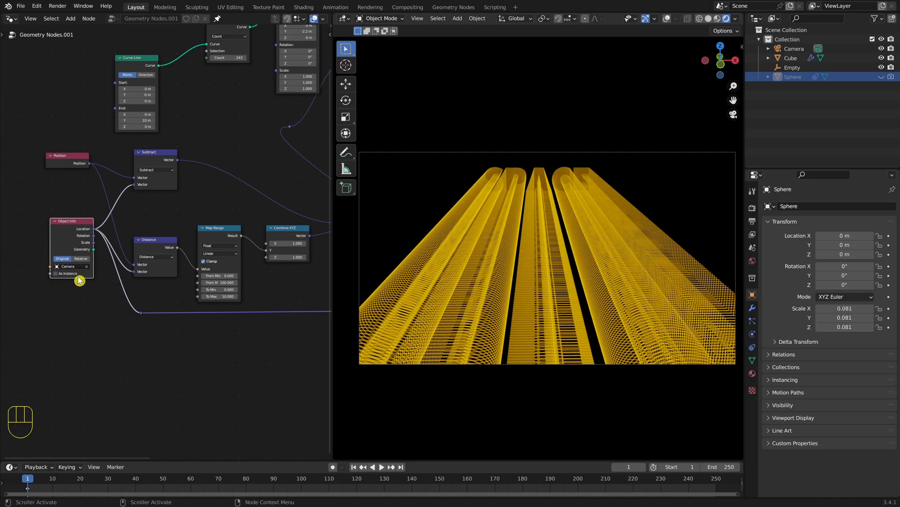
middle_drag(251, 97, 173, 201)
drag(221, 135, 234, 136)
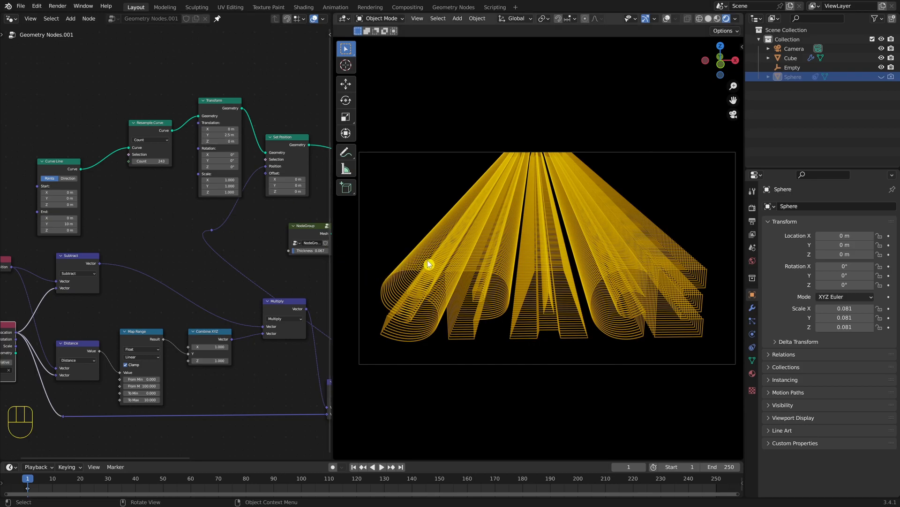
- Examine the camera-driven text instances from the front and through the camera
key(KP_1)
key(KP_0)
key(F13)
key(KP_1)
key(KP_1)
key(KP_1)
key(KP_1)
key(KP_1)
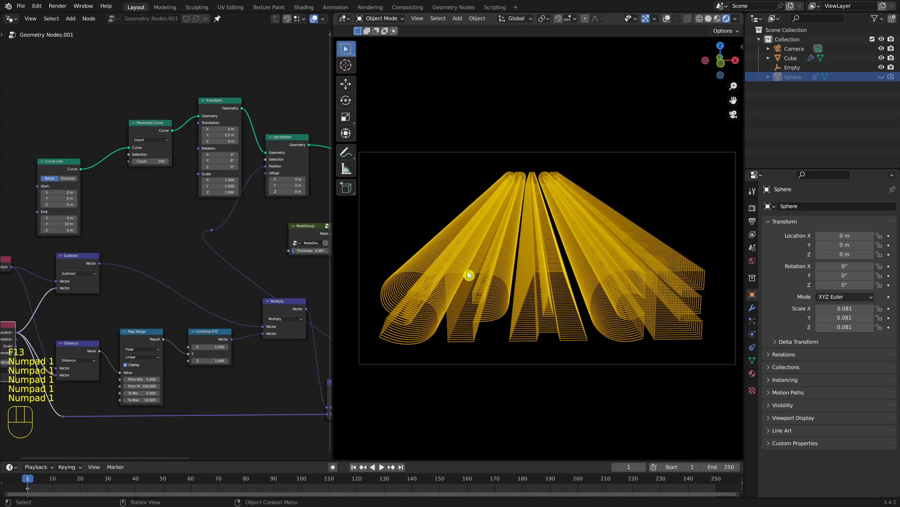
- Set the Resample Curve count to 487 and the Transform node's Y translation to 2 m
drag(149, 161, 200, 173)
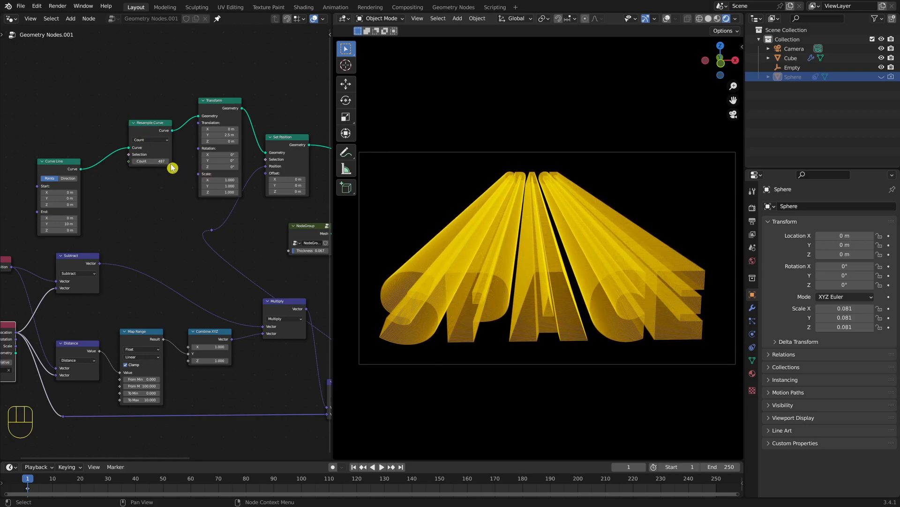
drag(218, 135, 219, 129)
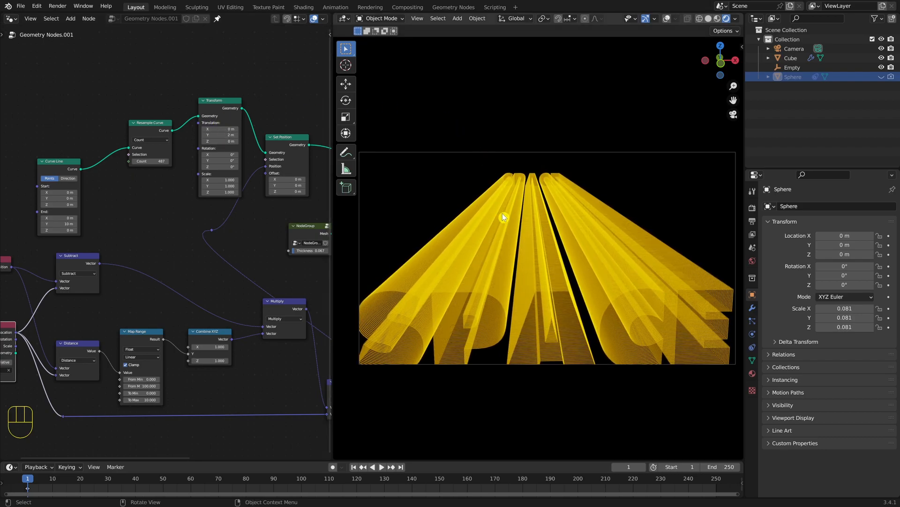
- Examine the row of instances from the top with overlays shown, comparing its position with the camera's
key(KP_8)
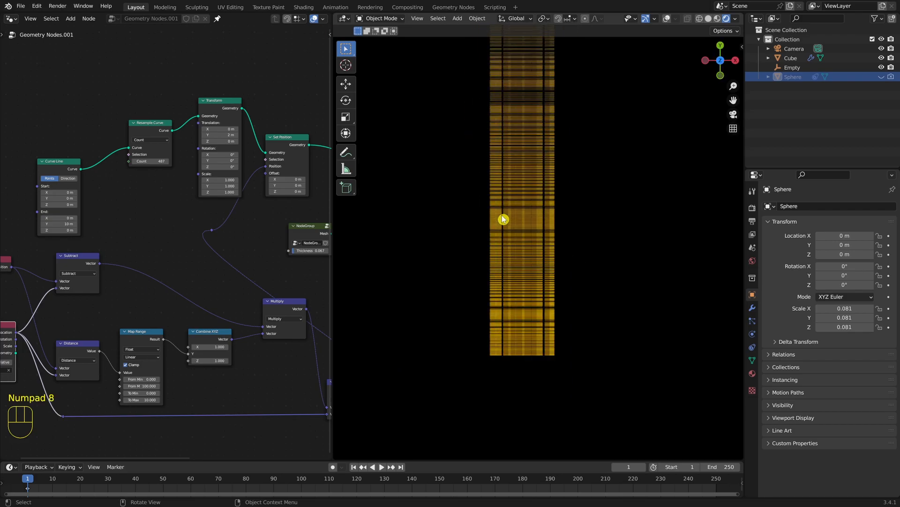
key(KP_2)
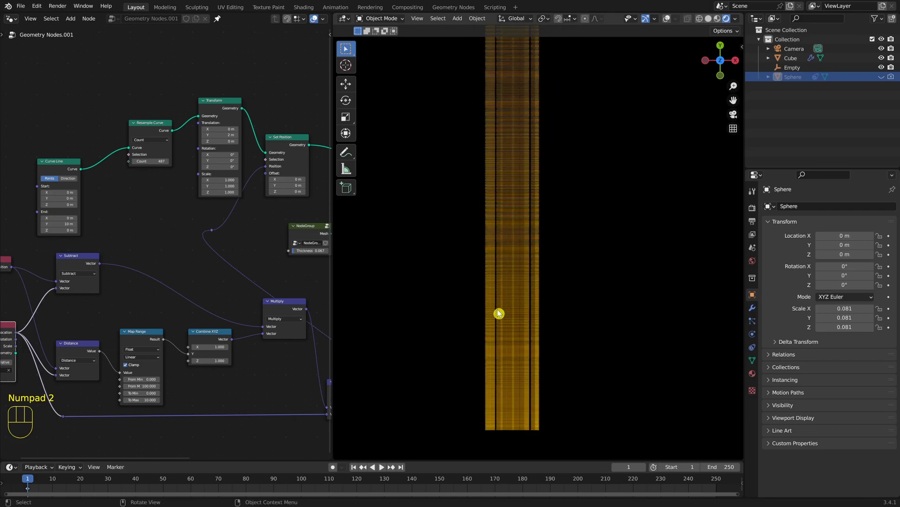
key(KP_2)
scroll(516, 307, up, 3)
key(KP_2)
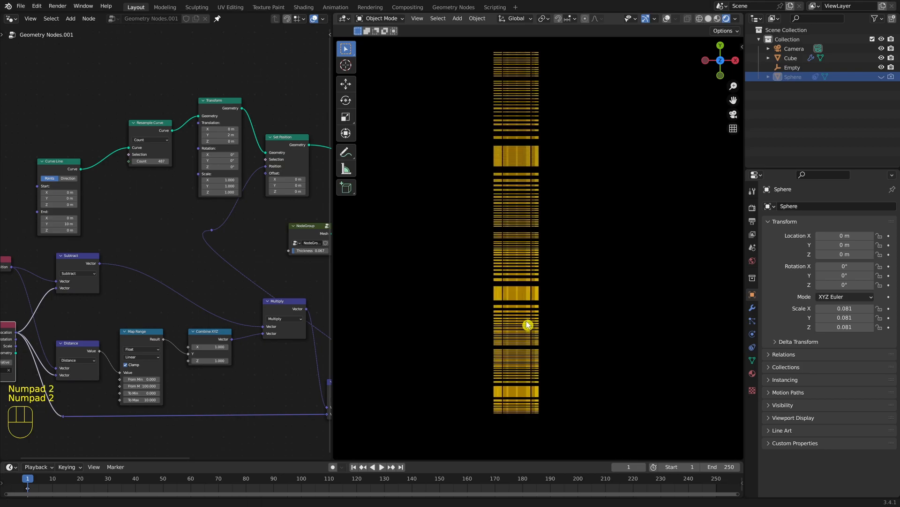
click(666, 20)
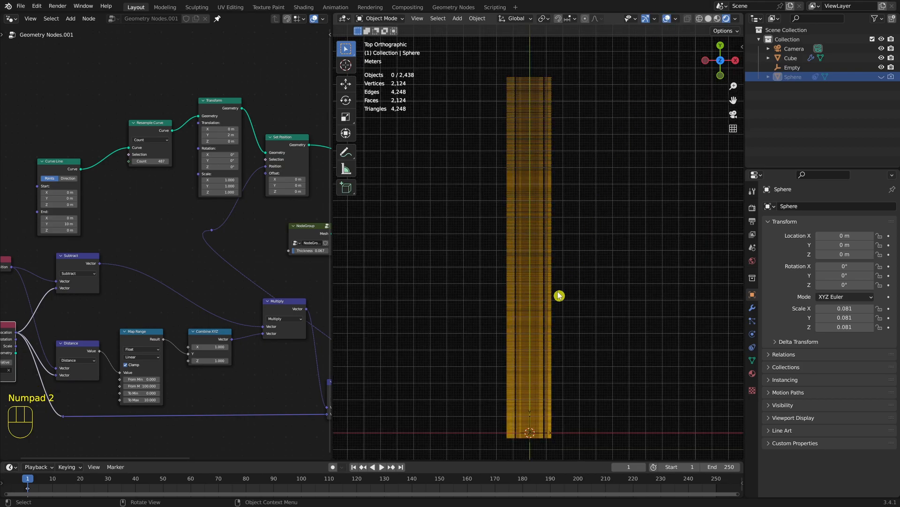
scroll(550, 312, down, 2)
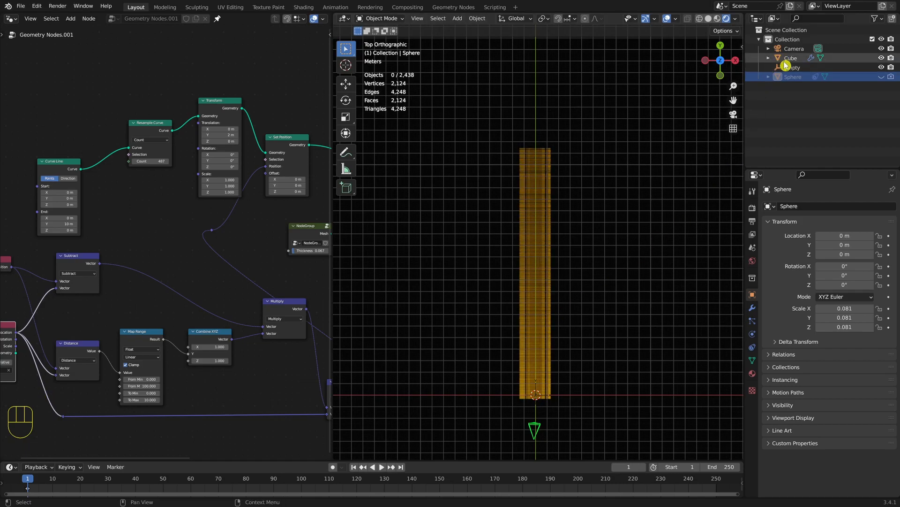
- Show the Sphere again in the viewport and renders and set its Copy Location constraint's target to Camera
click(882, 76)
click(891, 77)
click(810, 80)
click(752, 347)
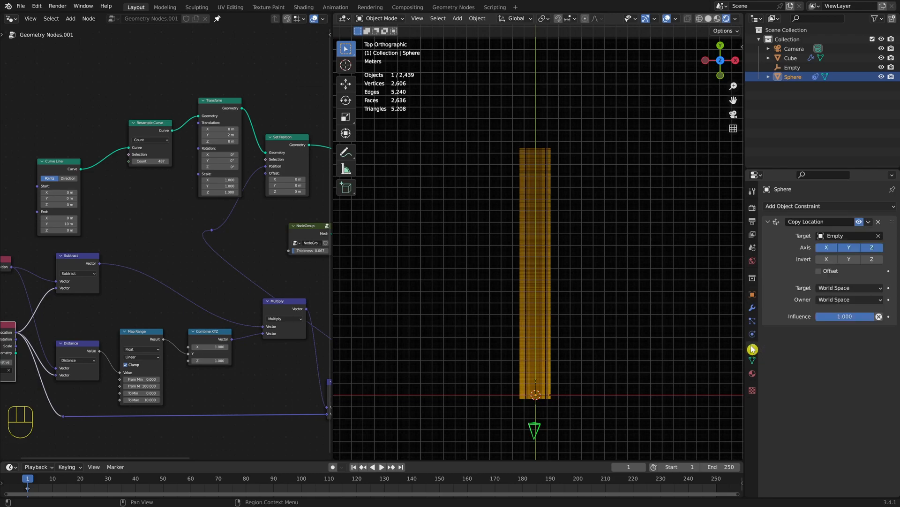
click(839, 236)
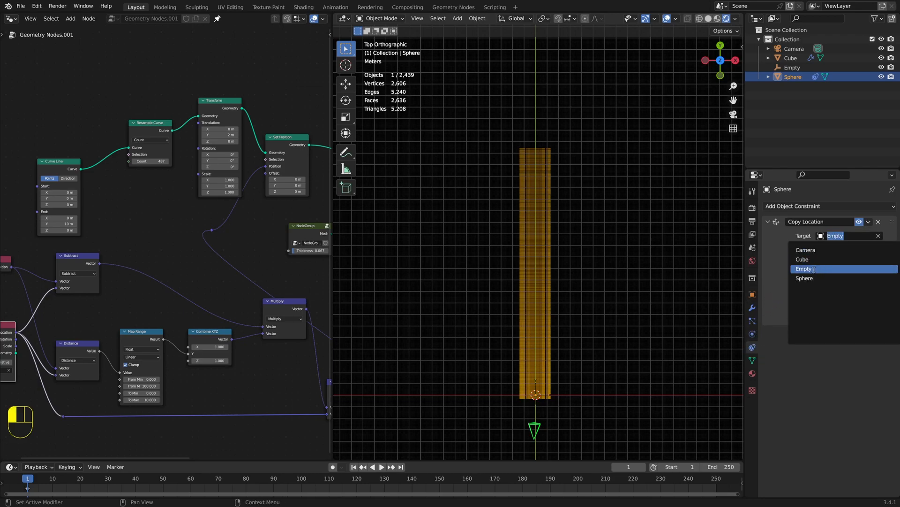
click(813, 249)
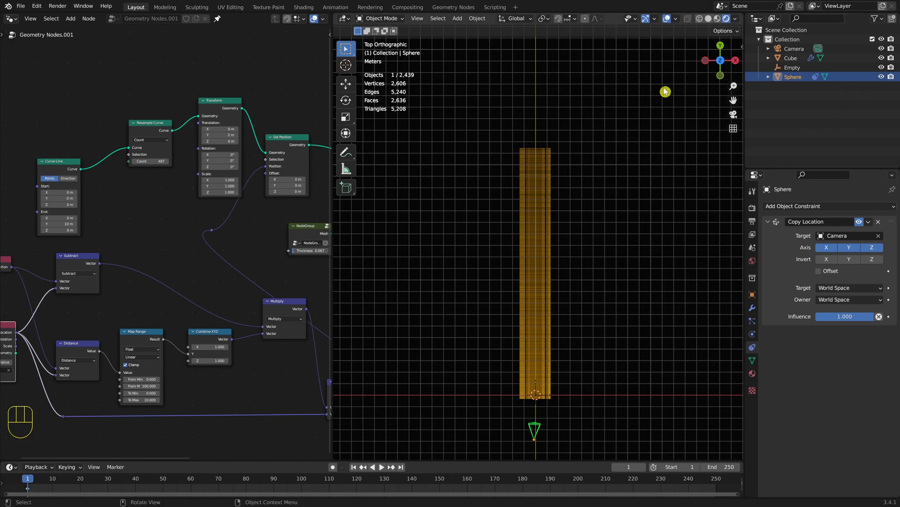
click(883, 77)
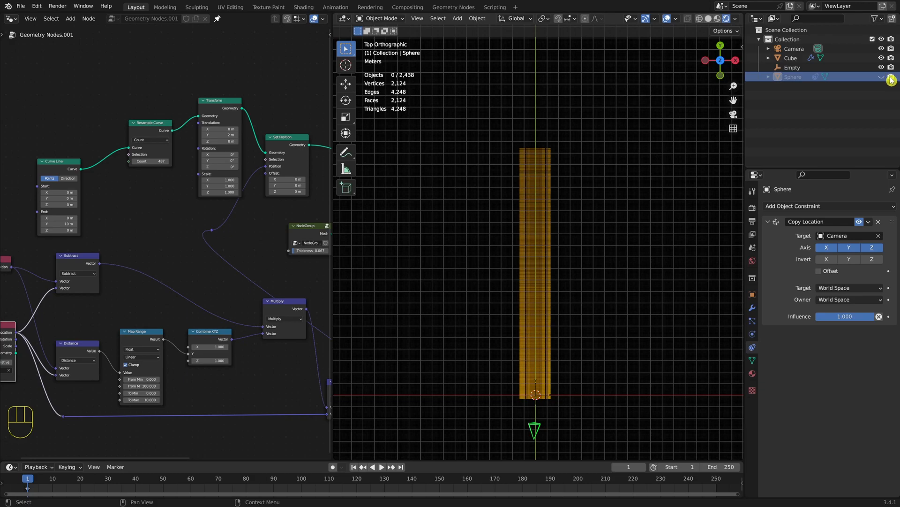
click(882, 77)
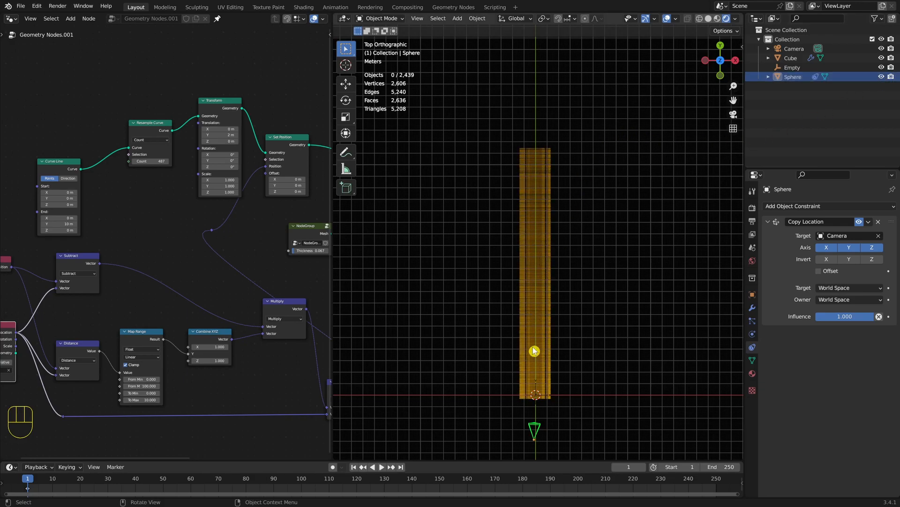
- Scale the Sphere up to 0.561 on all three axes and hide the viewport overlays
click(753, 295)
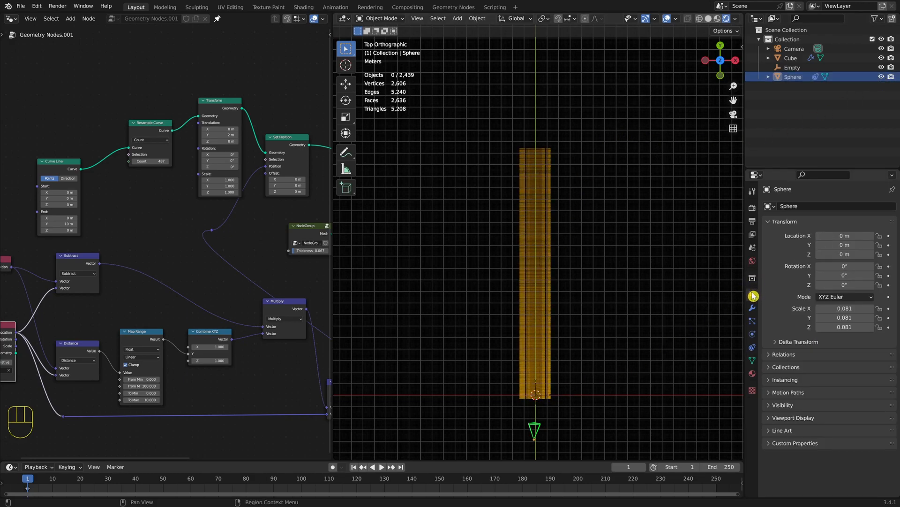
drag(839, 308, 844, 328)
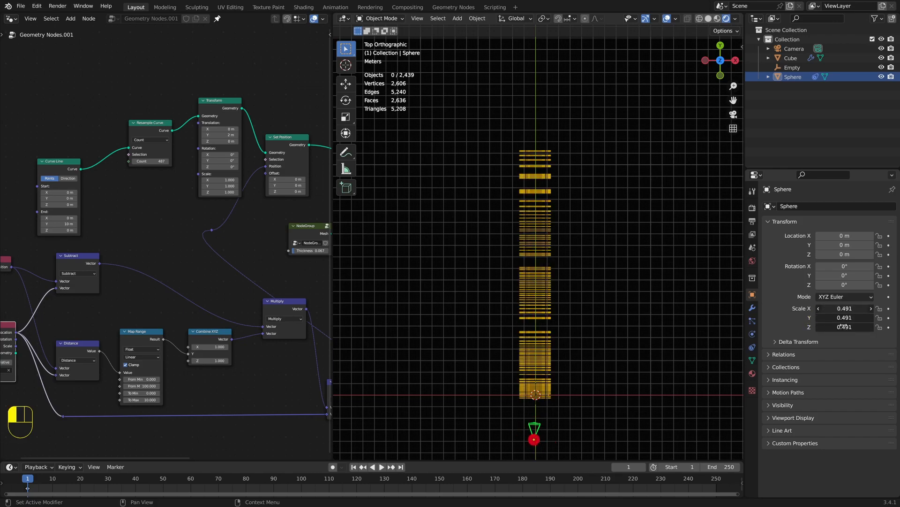
drag(845, 326, 845, 327)
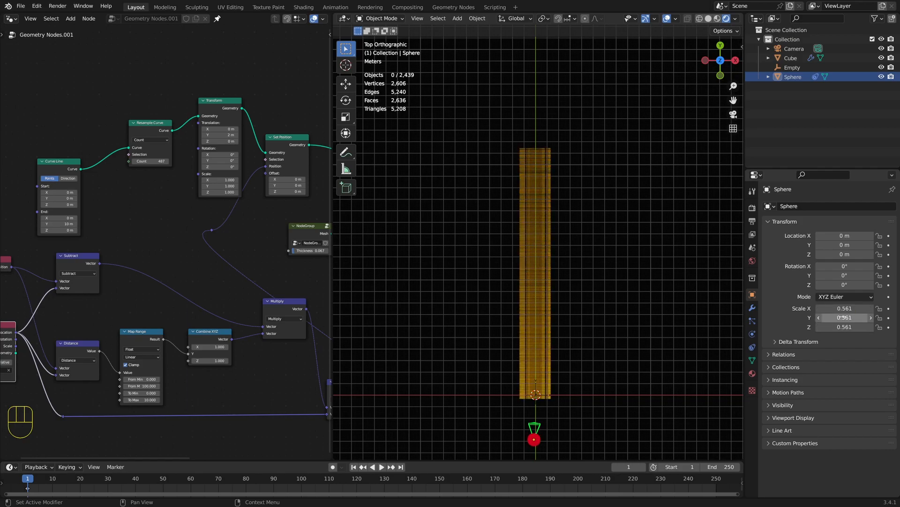
click(667, 18)
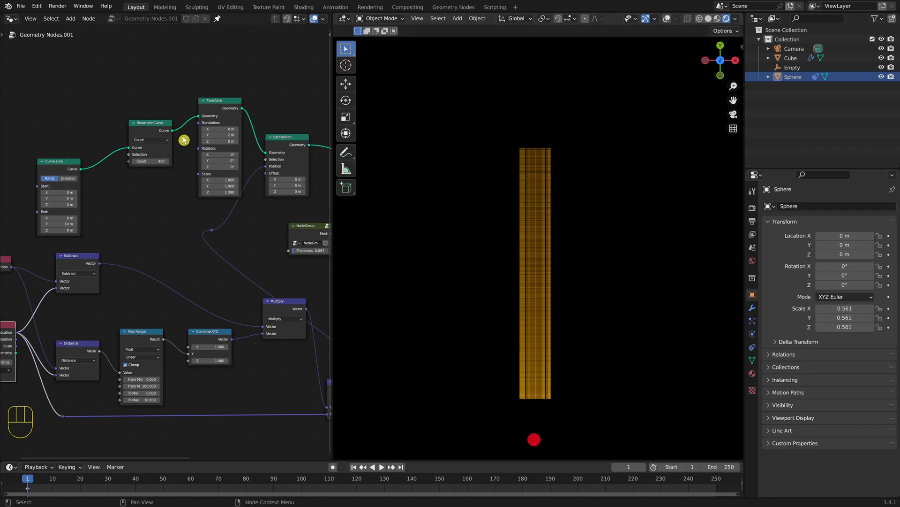
- Move the Transform node slightly higher in the node tree and set its Y translation to -8 m
drag(214, 102, 213, 81)
drag(217, 114, 194, 103)
drag(194, 103, 209, 137)
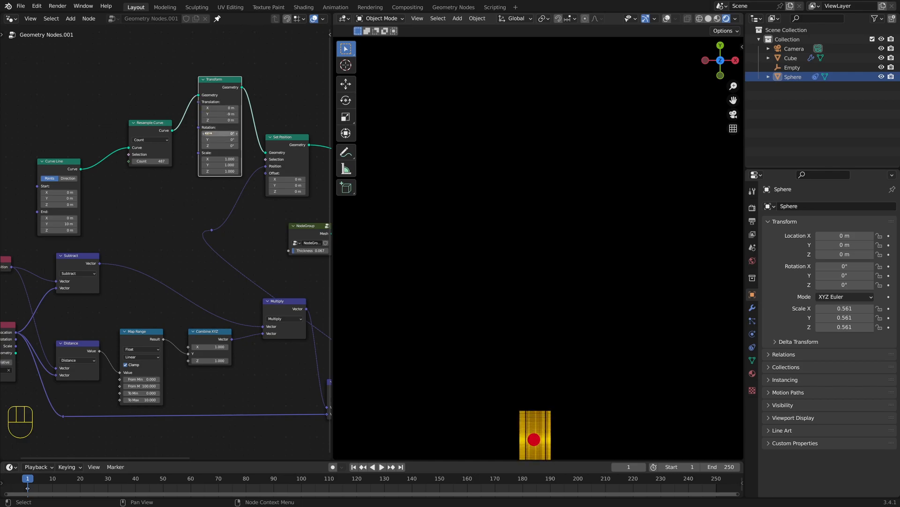
key(KP_2)
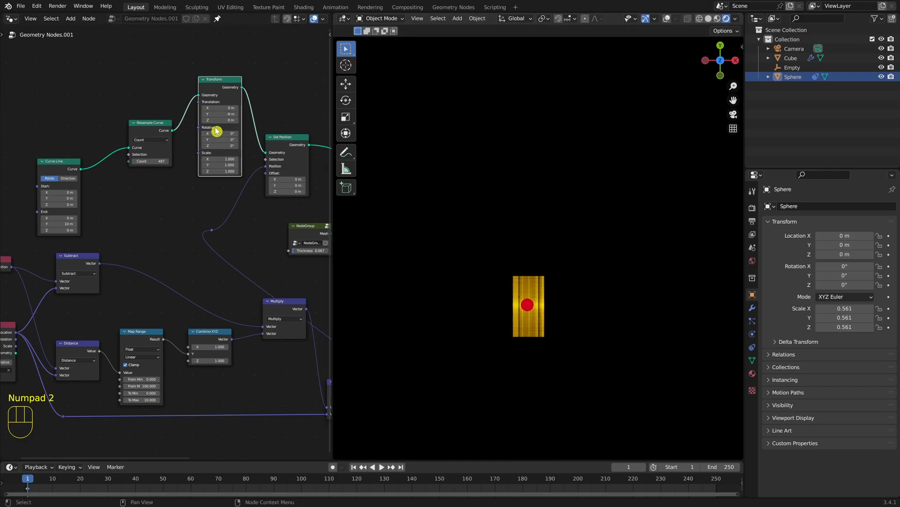
- Look through the camera, hide the Sphere in the viewport and set the Transform node's Y translation to 2.3 m
drag(216, 114, 237, 115)
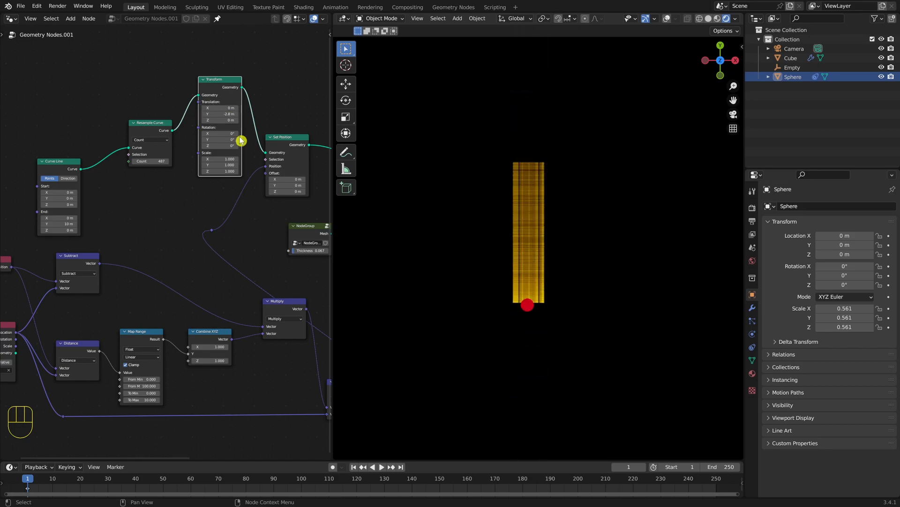
key(KP_0)
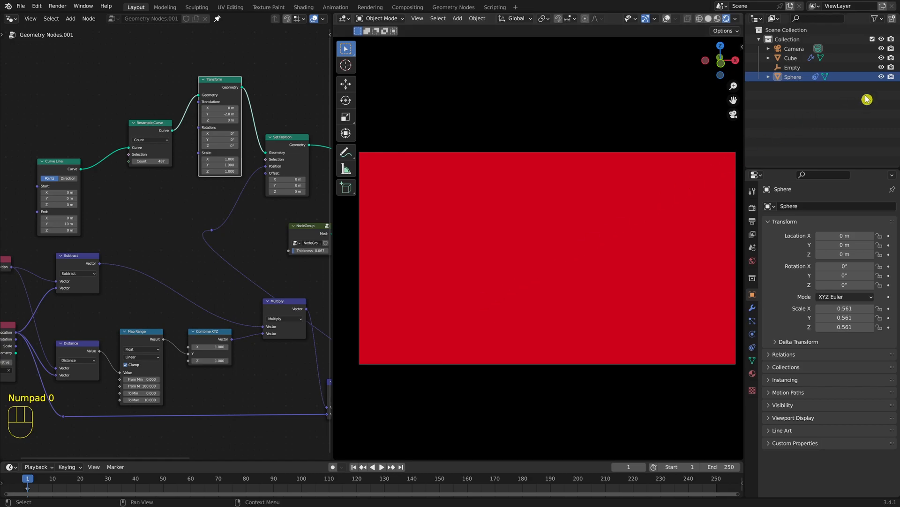
click(883, 77)
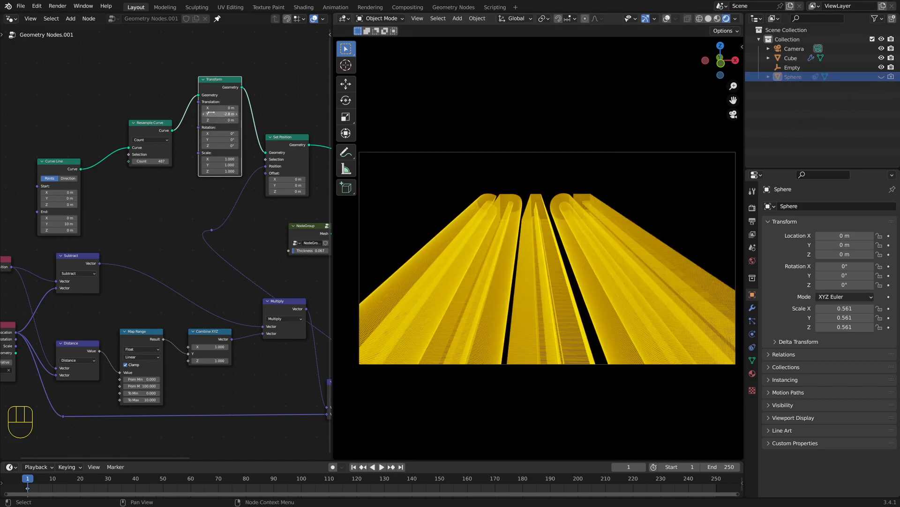
mouse_move(226, 115)
mouse_down()
mouse_move(216, 114)
mouse_move(236, 114)
mouse_move(220, 114)
mouse_up()
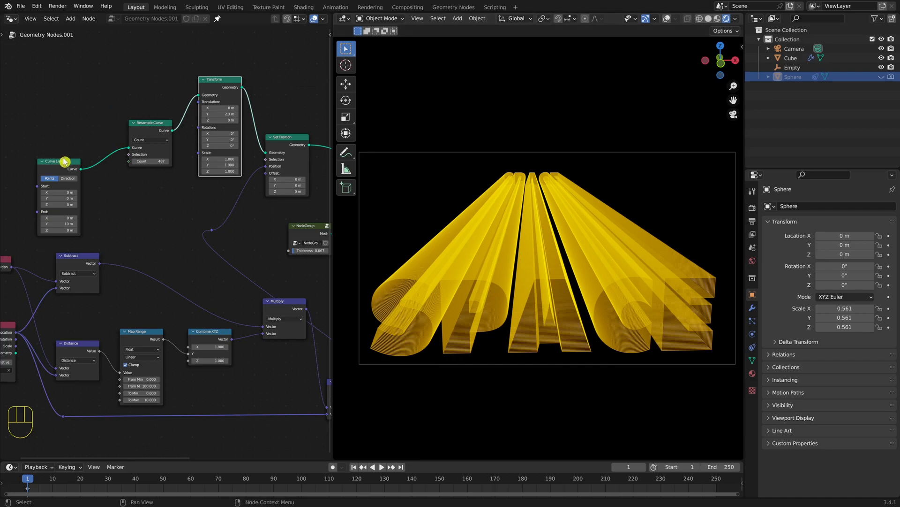
- Insert a Trim Curve node between Resample Curve and Transform, spacing out the neighbouring nodes to make room for it
drag(63, 165, 48, 159)
drag(143, 125, 124, 131)
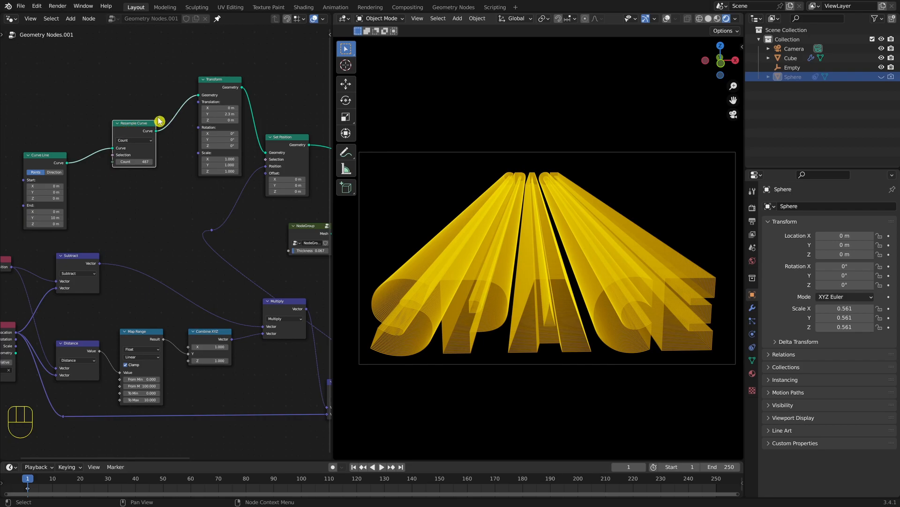
drag(133, 126, 109, 120)
drag(209, 82, 211, 88)
key(shift+a)
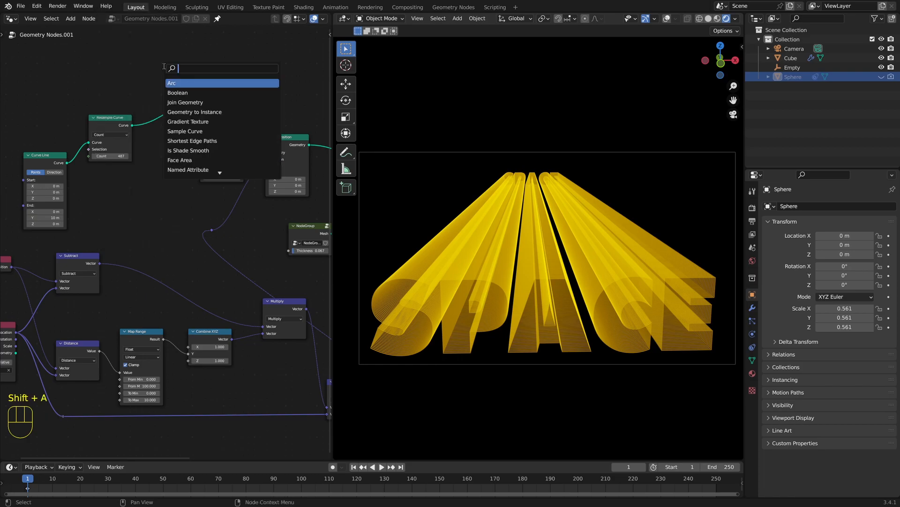
text(trim)
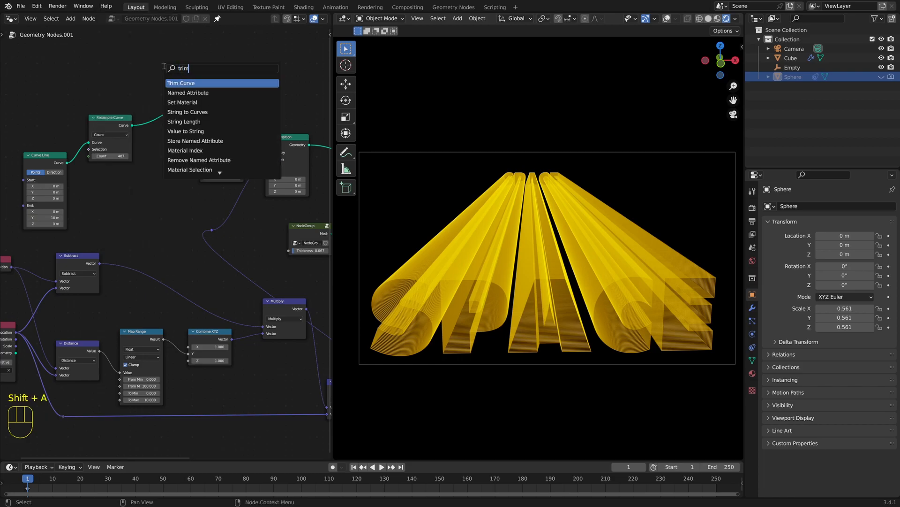
key(Return)
click(144, 115)
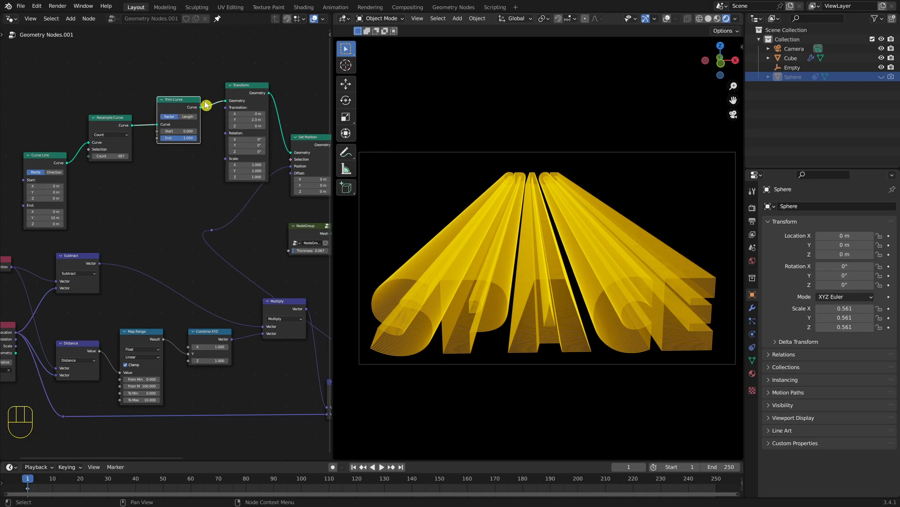
drag(49, 159, 38, 139)
drag(170, 117, 170, 119)
click(246, 104)
drag(245, 104, 243, 104)
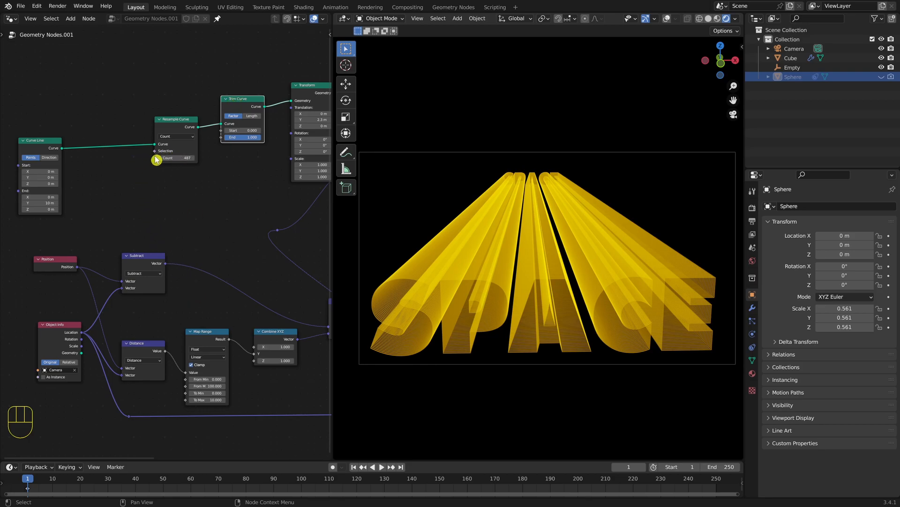
- Set the Resample Curve count to 79 and the outline node group's Thickness to 0.154
drag(178, 158, 97, 156)
mouse_move(178, 159)
mouse_down()
mouse_move(158, 155)
mouse_move(167, 158)
mouse_up()
middle_drag(237, 291, 106, 251)
drag(237, 216, 240, 217)
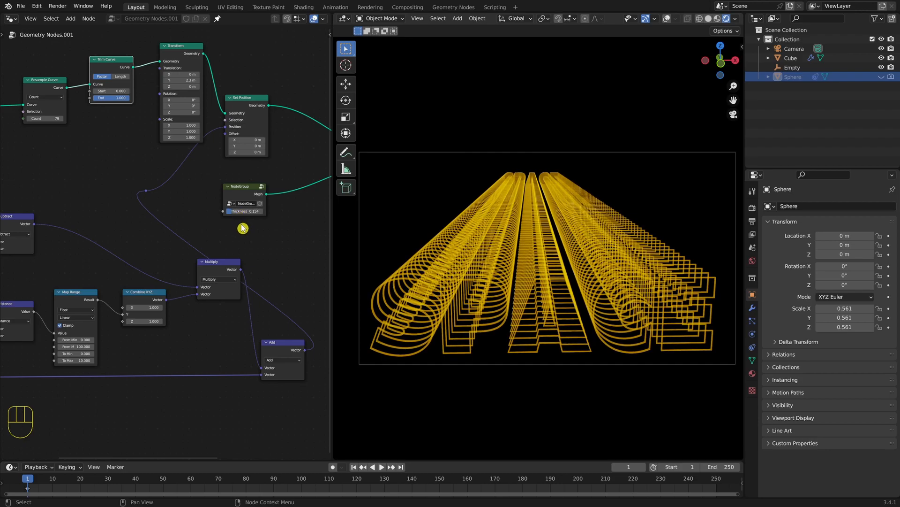
middle_drag(182, 168, 197, 235)
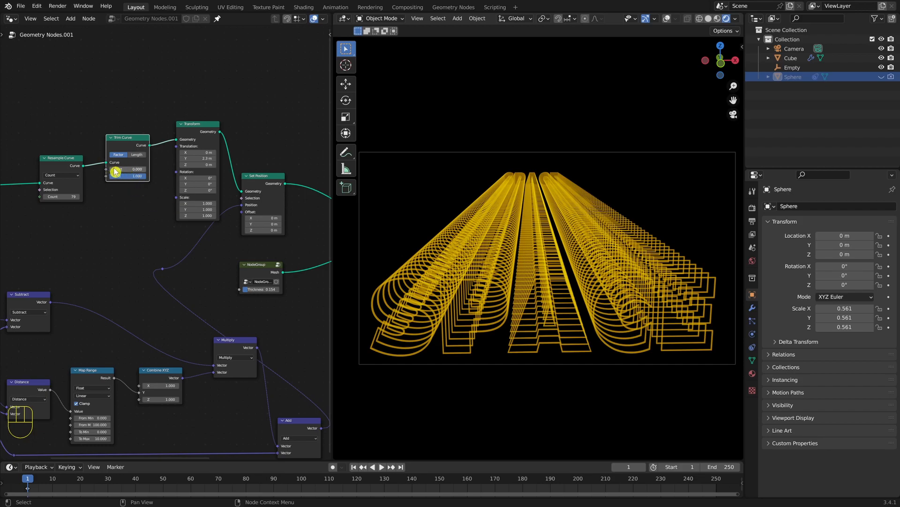
- Try raising the Trim Curve's Start factor to about 0.78 and bring it back to 0
drag(119, 171, 148, 180)
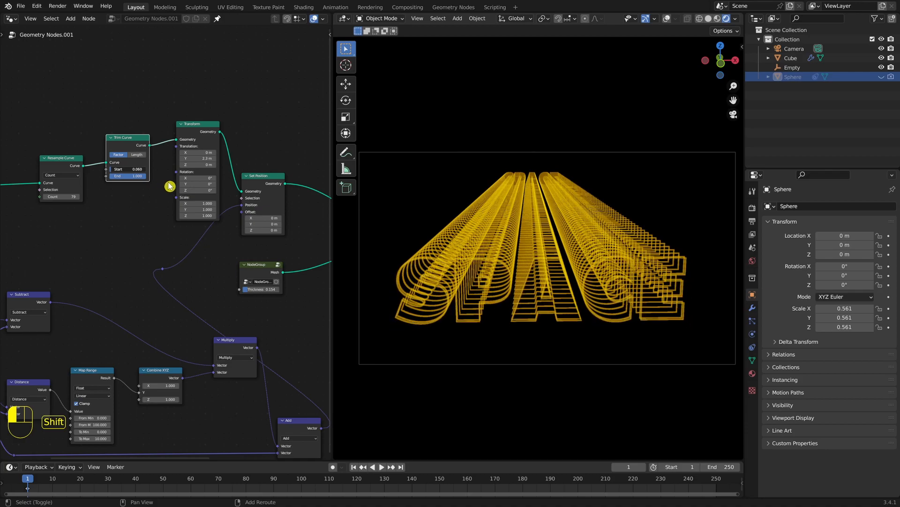
shift+drag(214, 197, 714, 338)
shift+drag(587, 302, 521, 288)
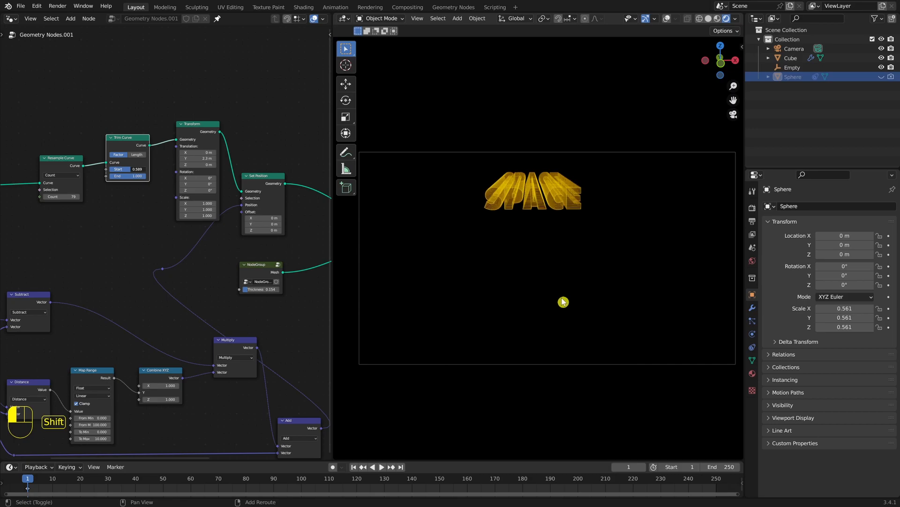
shift+drag(589, 303, 659, 317)
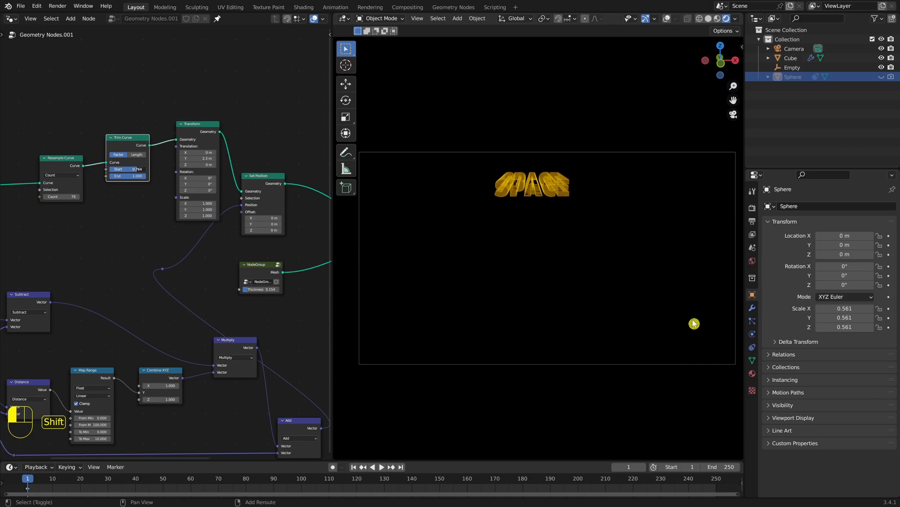
shift+drag(560, 309, 74, 229)
- Try different Y translations on the Transform node for comparison with the trimming, and settle on 2.5 m
click(193, 128)
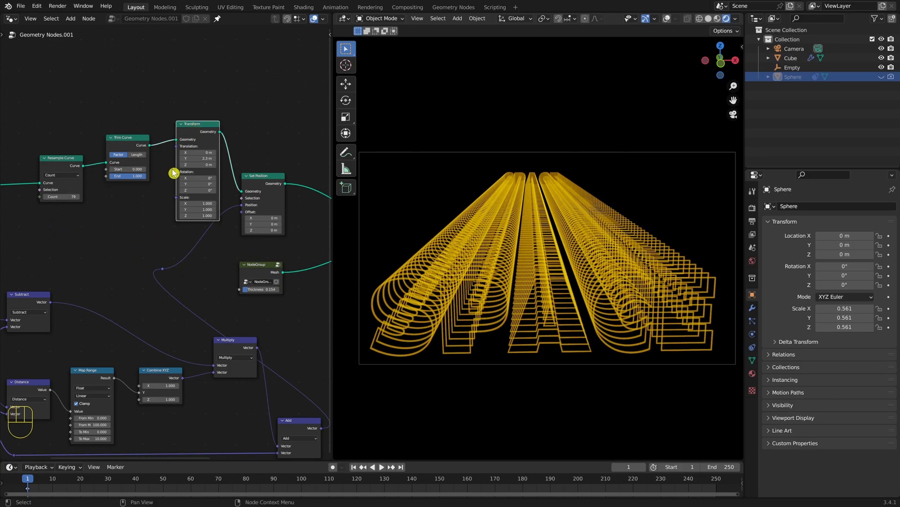
drag(201, 159, 212, 163)
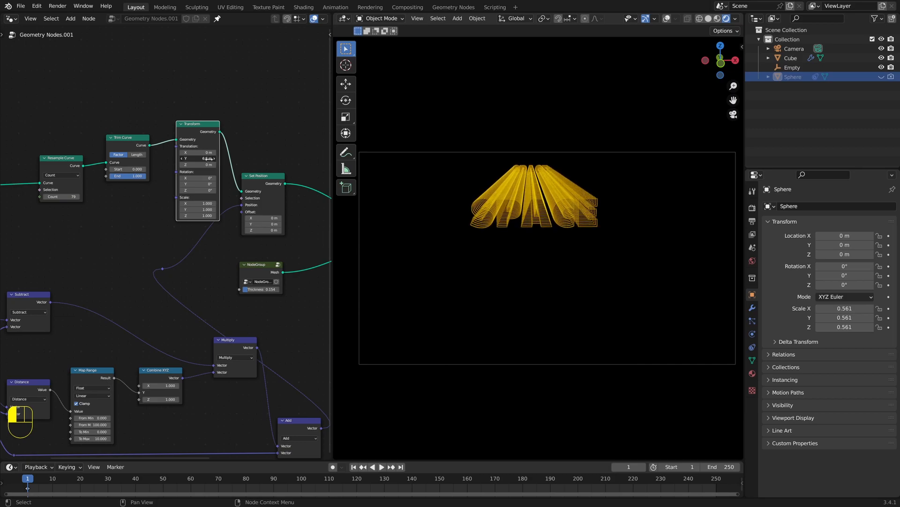
drag(207, 159, 199, 155)
drag(132, 180, 97, 155)
mouse_move(206, 158)
mouse_down()
mouse_move(214, 160)
mouse_move(197, 153)
mouse_up()
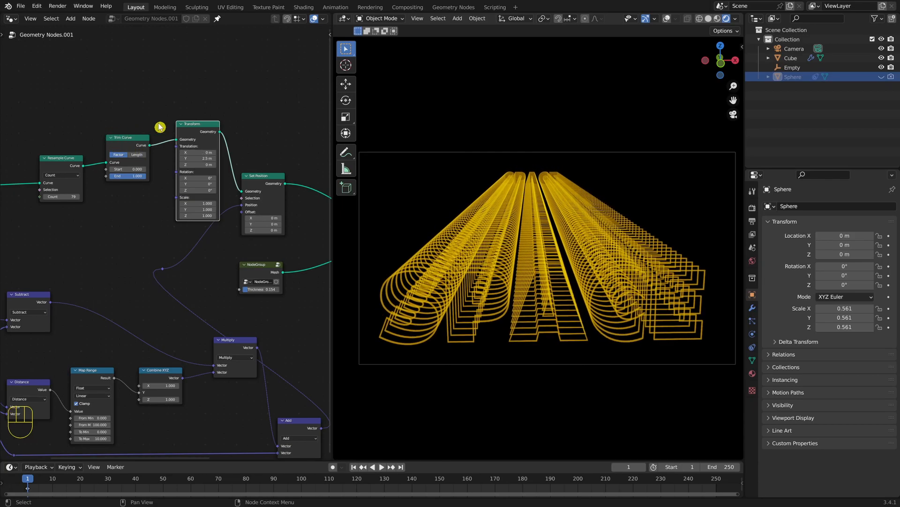
- Shift the Resample Curve, Trim Curve and Transform nodes away from Set Position, keeping the Trim Curve at Start 0 and End 1
drag(72, 156, 58, 156)
drag(125, 138, 109, 137)
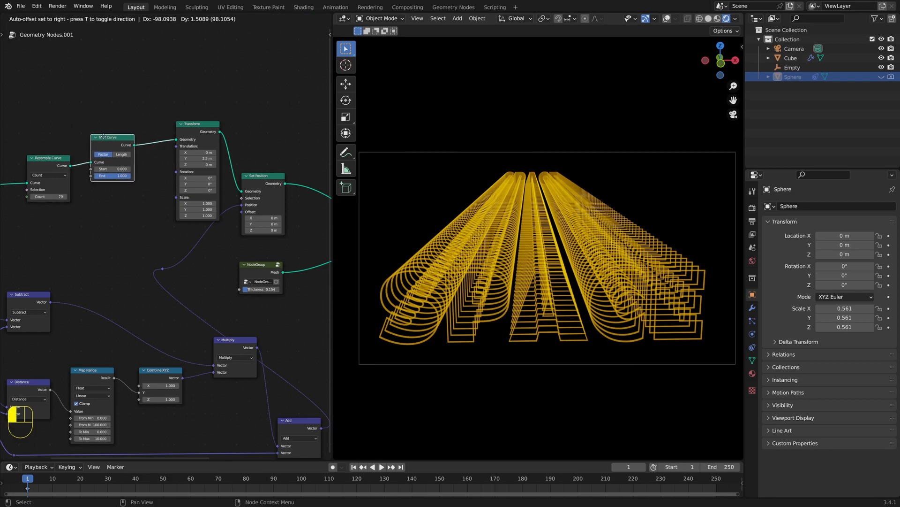
drag(186, 128, 147, 117)
drag(107, 145, 52, 158)
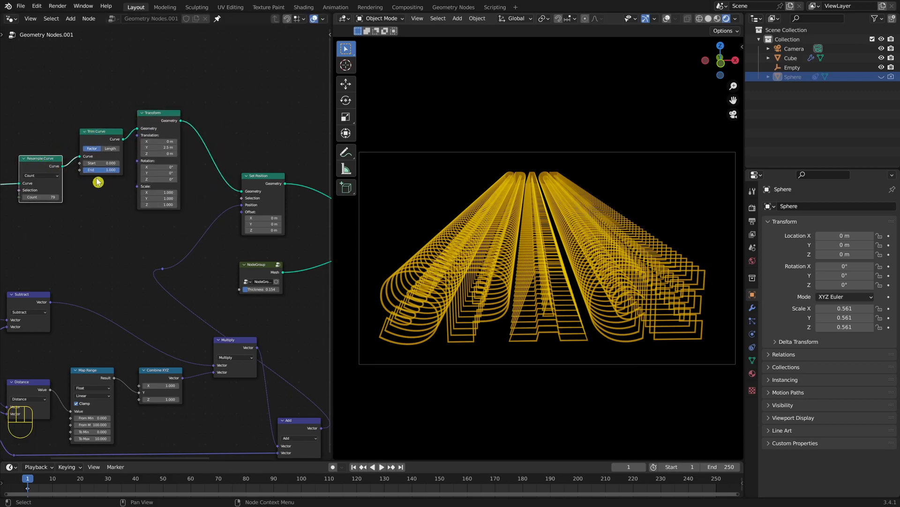
click(111, 171)
click(112, 183)
mouse_move(106, 171)
mouse_down()
mouse_move(72, 168)
mouse_move(133, 173)
mouse_move(118, 172)
mouse_up()
- Detach the Trim Curve node from the chain and reinsert it between Curve Line and Resample Curve
alt+drag(93, 138, 64, 126)
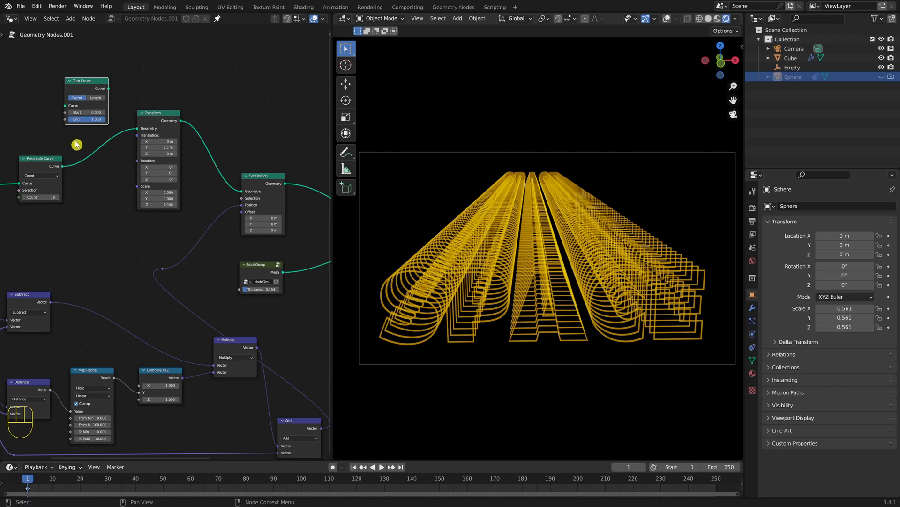
middle_drag(82, 141, 221, 154)
drag(215, 96, 92, 197)
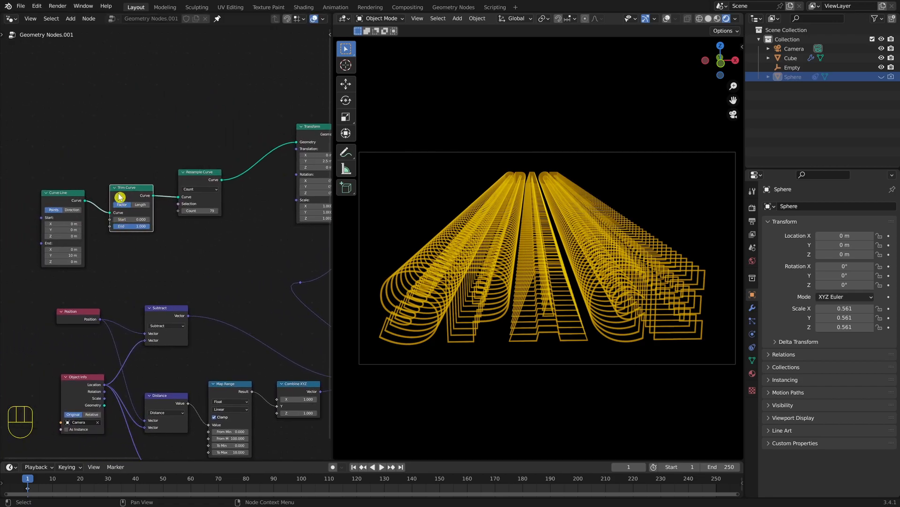
drag(126, 195, 141, 218)
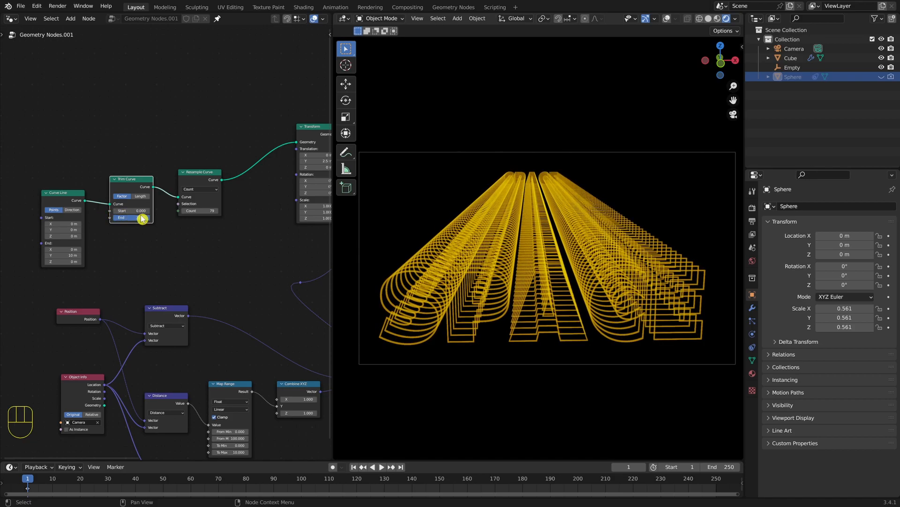
- Test the Trim Curve's End factor ahead of the resampling, lowering it to about 0.11 and leaving it at 0.375
click(196, 174)
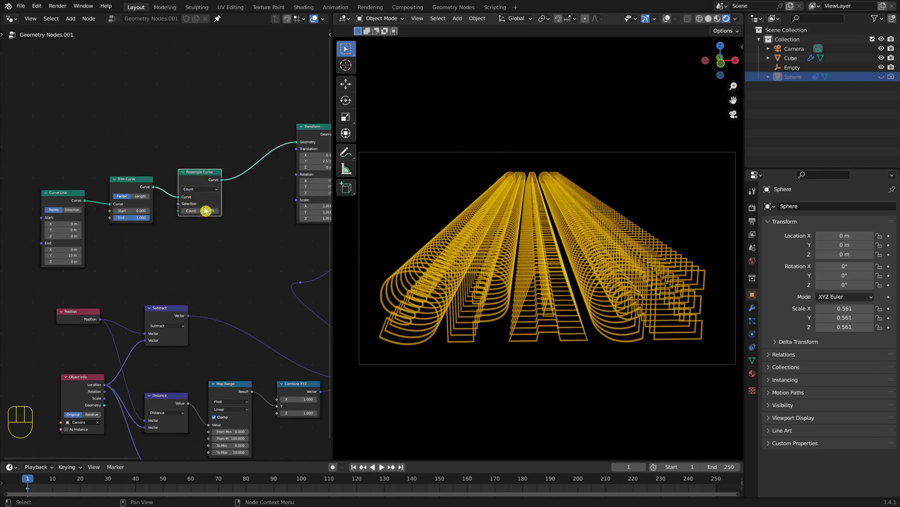
mouse_move(135, 222)
mouse_down()
mouse_move(116, 215)
mouse_move(132, 218)
mouse_up()
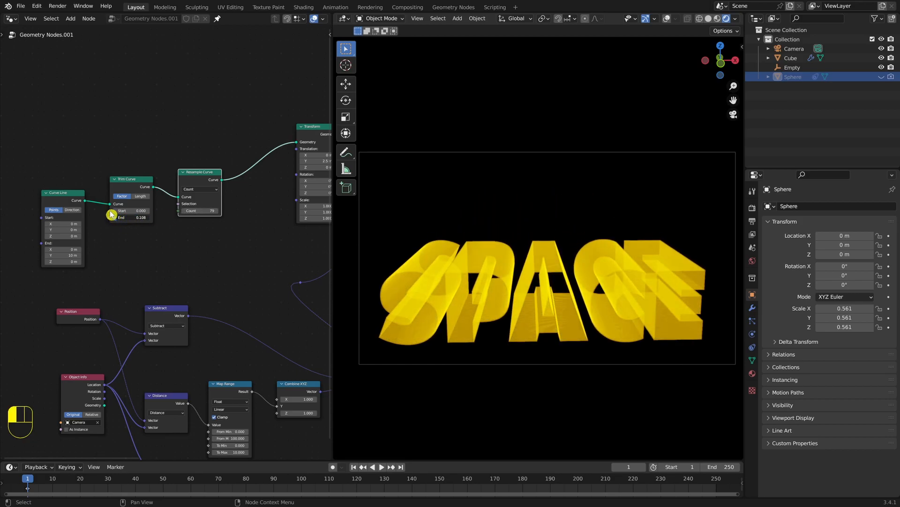
mouse_move(131, 216)
mouse_down()
mouse_move(159, 219)
mouse_move(135, 215)
mouse_up()
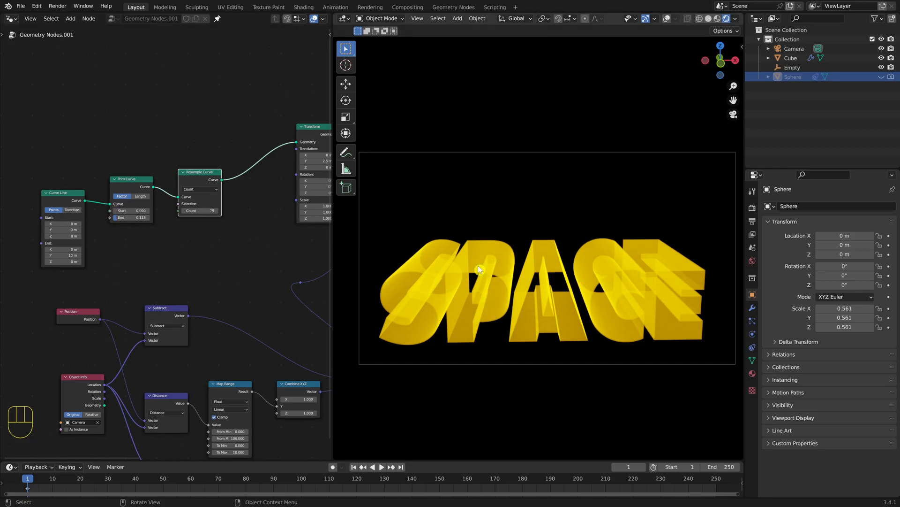
click(132, 218)
drag(137, 221, 181, 220)
drag(132, 180, 131, 182)
drag(138, 225, 116, 219)
drag(186, 183, 126, 182)
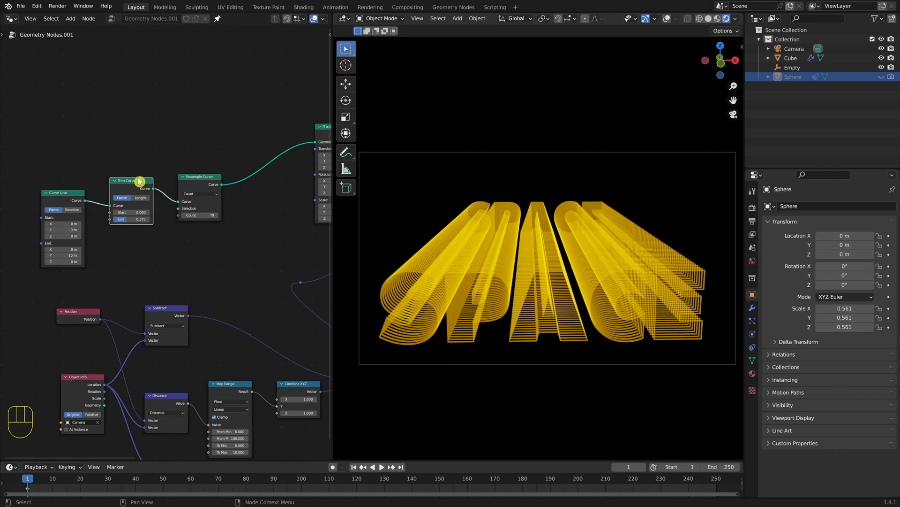
- Move the Trim Curve node back between Resample Curve and Transform, and set the Y translation to 3.5 m
alt+drag(135, 188, 261, 164)
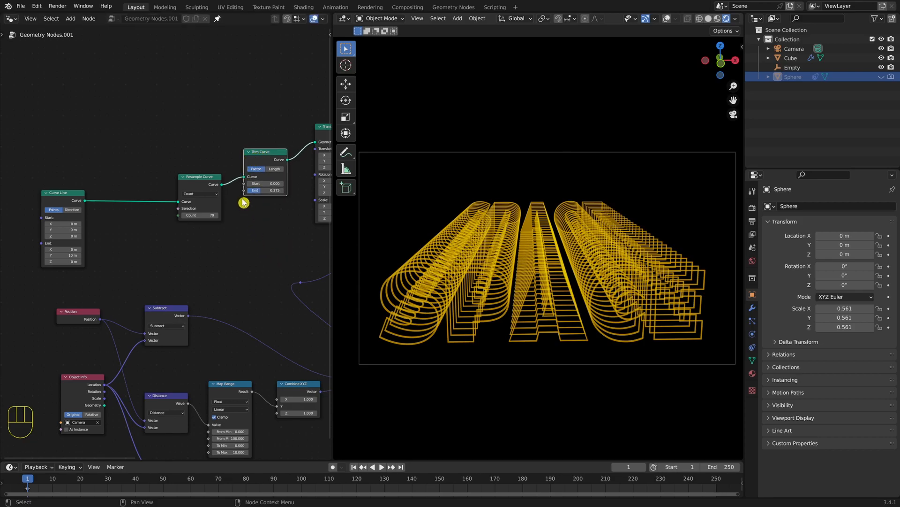
middle_drag(246, 191, 150, 172)
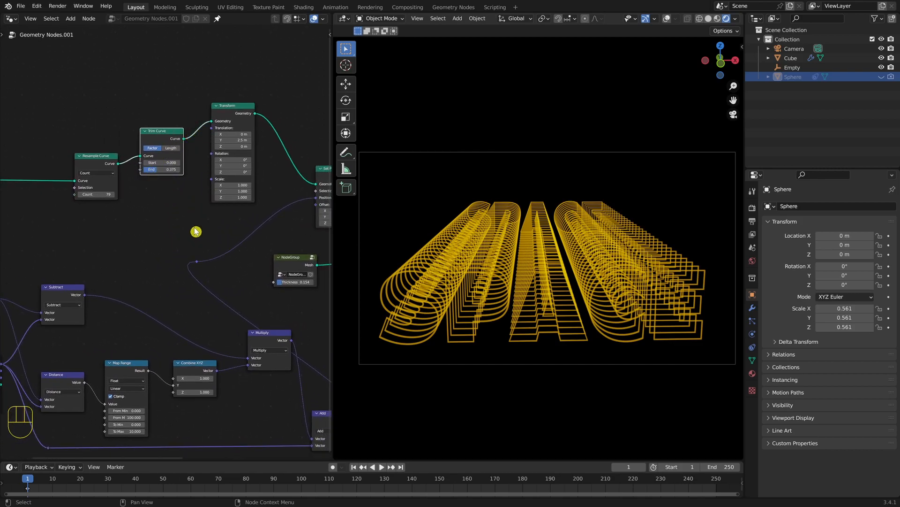
drag(247, 140, 185, 141)
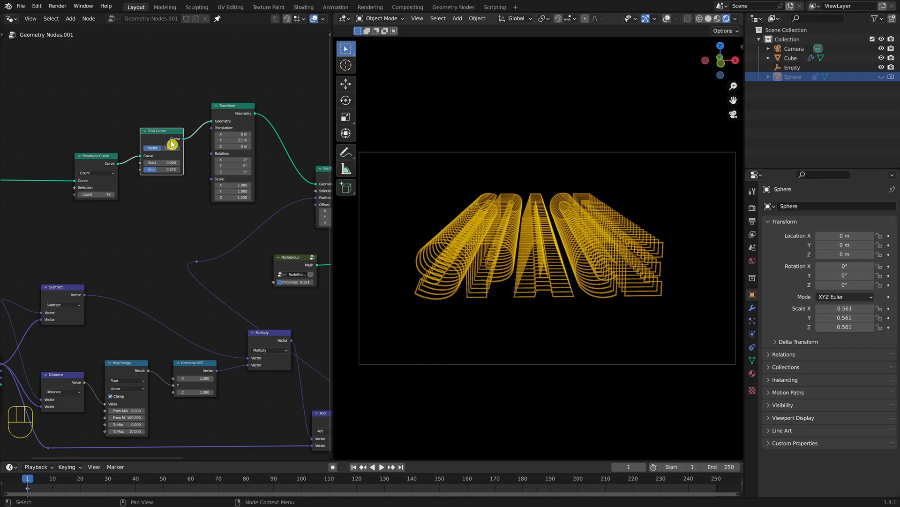
scroll(92, 157, down, 1)
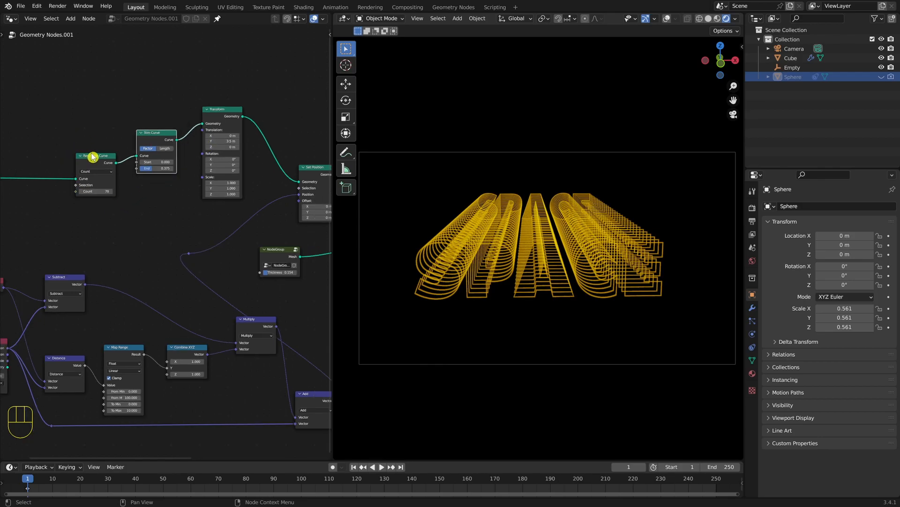
- Restore the Trim Curve's full range with Start at 0 and End at 1
mouse_move(162, 168)
mouse_down()
mouse_move(145, 169)
mouse_move(187, 171)
mouse_move(156, 164)
mouse_up()
click(161, 169)
click(162, 163)
mouse_move(150, 163)
mouse_down()
mouse_move(165, 167)
mouse_move(135, 166)
mouse_up()
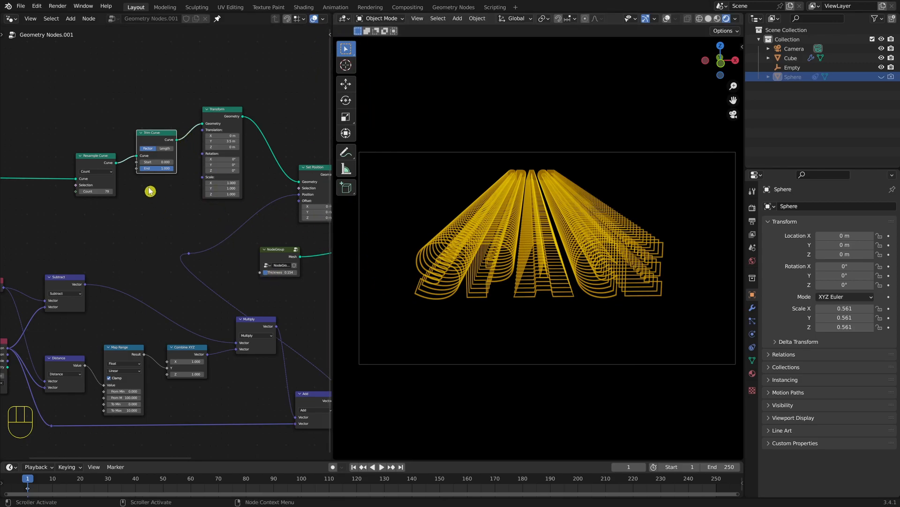
- Raise the Resample Curve count for denser instances and set the outline node group's Thickness to 0.083
click(100, 191)
key(Return)
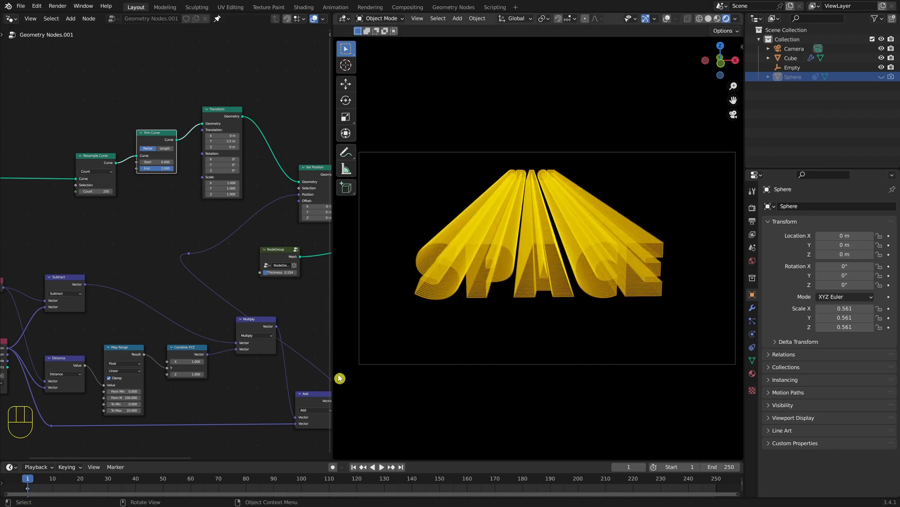
drag(282, 274, 277, 271)
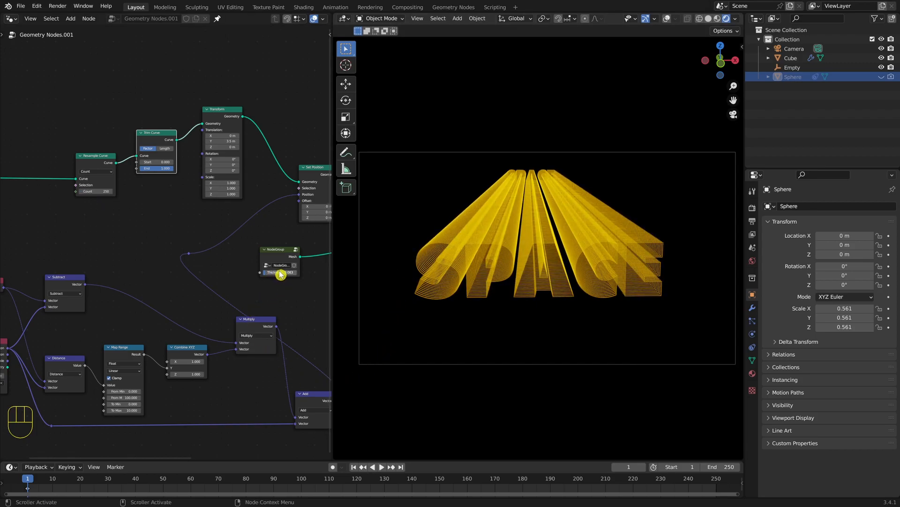
- Reset the Transform node's Y translation to 0 and fine-tune it to about 2.3 m
key(BackSpace)
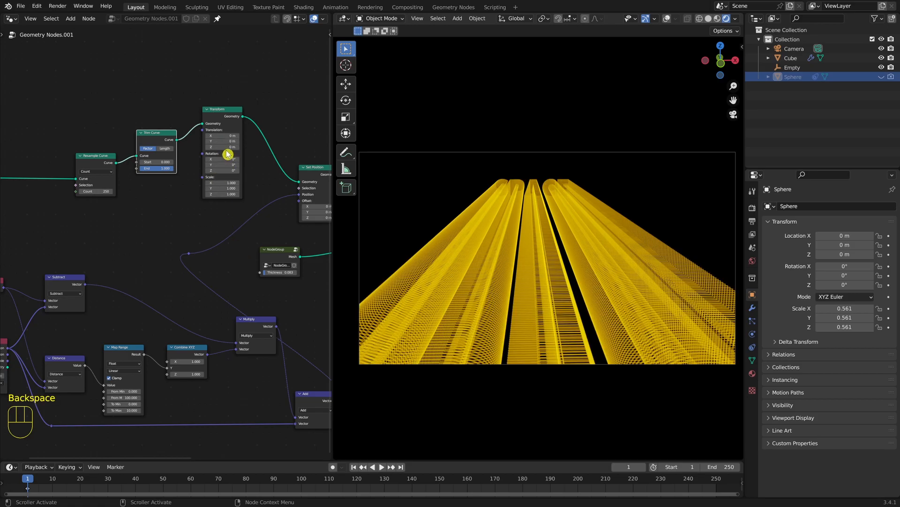
shift+drag(223, 141, 279, 150)
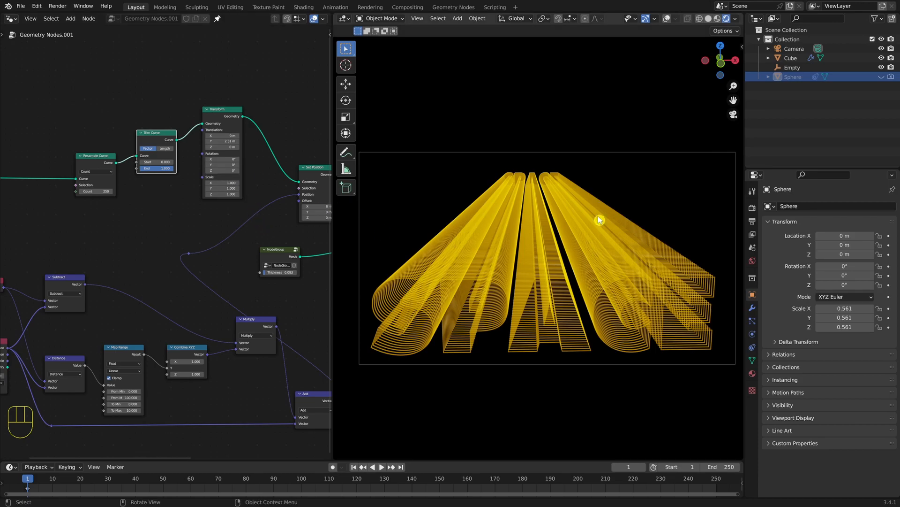
- Move the Set Material and Group Output nodes away from Instance on Points to make room for another node
middle_drag(240, 216, 30, 201)
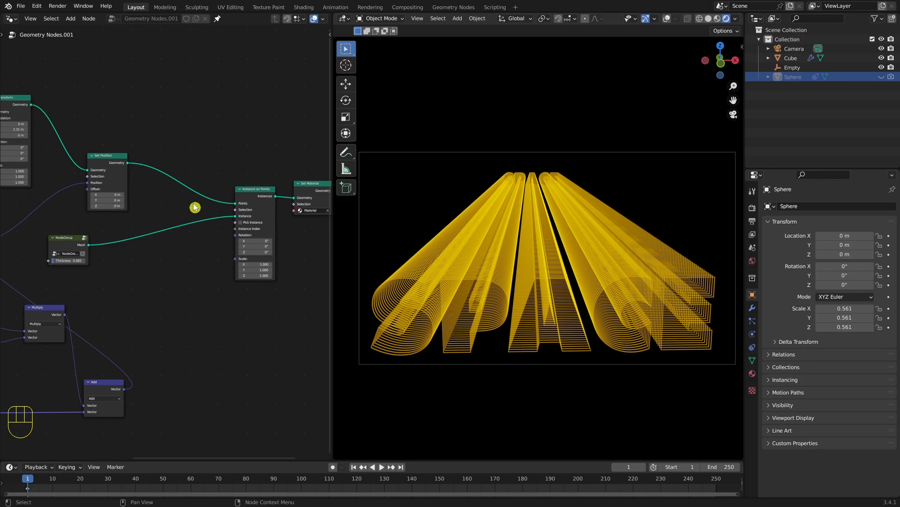
middle_drag(195, 205, 101, 171)
drag(158, 127, 230, 188)
drag(162, 158, 230, 163)
drag(106, 162, 100, 162)
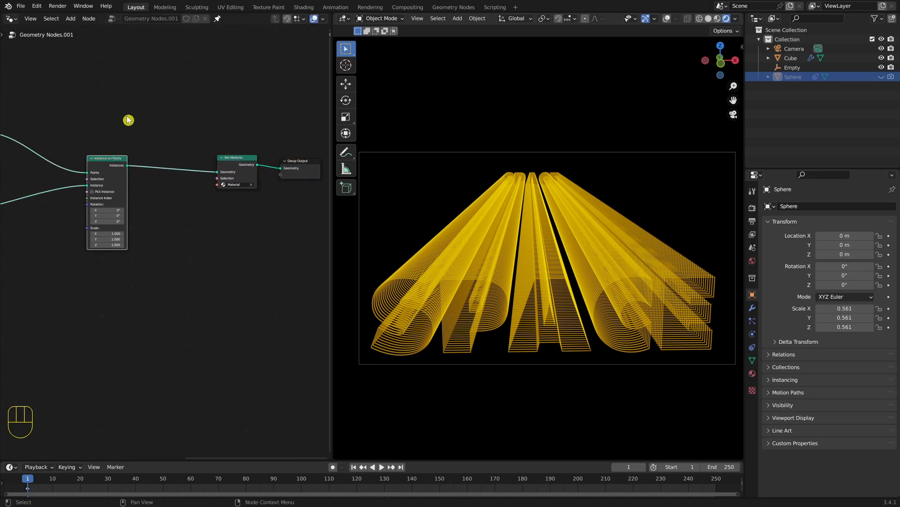
- Insert a Scale Instances node between Instance on Points and Set Material
key(shift+a)
text(scal)
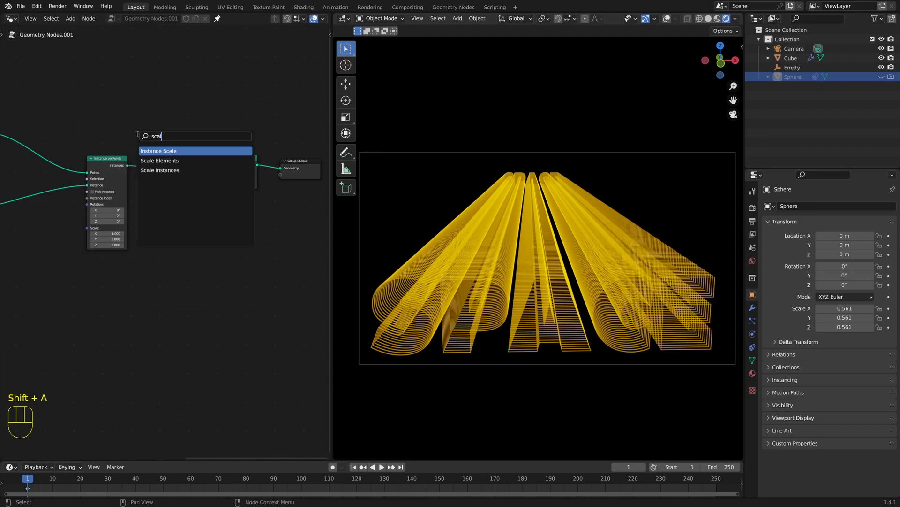
key(Down)
key(Down)
key(Return)
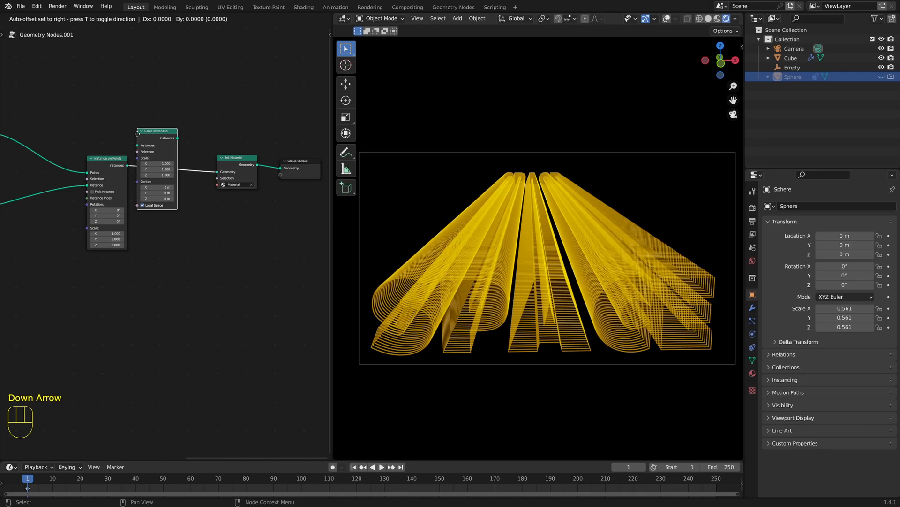
click(151, 137)
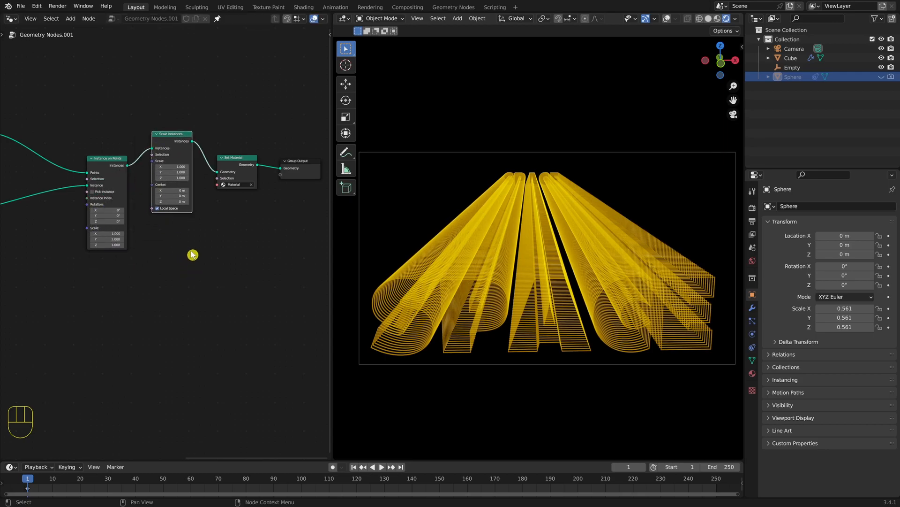
- Connect the Distance node's Value output to the Scale input of Scale Instances
scroll(215, 249, down, 2)
drag(332, 297, 618, 294)
key(Home)
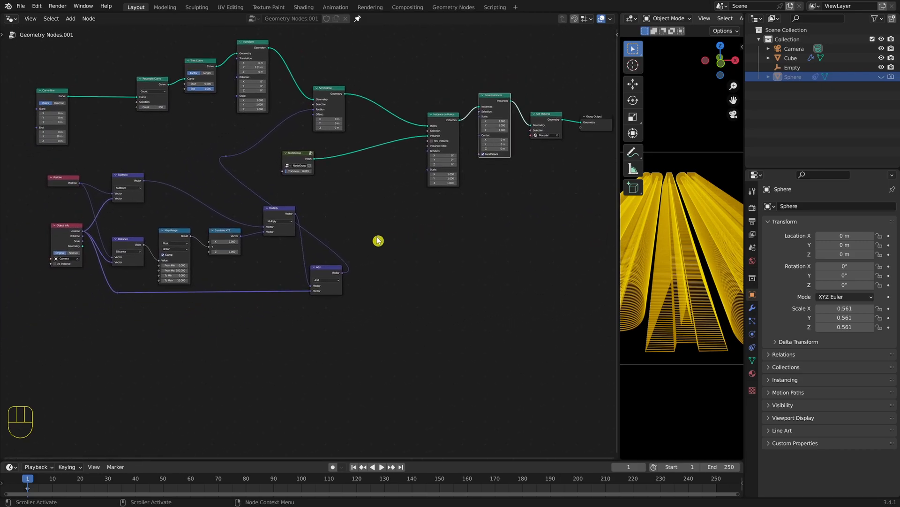
scroll(344, 246, down, 1)
scroll(357, 264, up, 1)
middle_drag(358, 263, 362, 313)
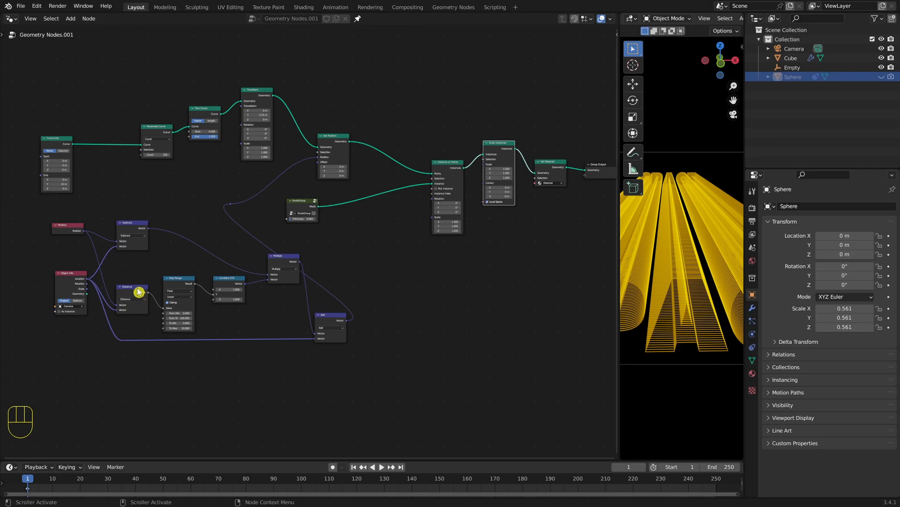
drag(148, 294, 486, 168)
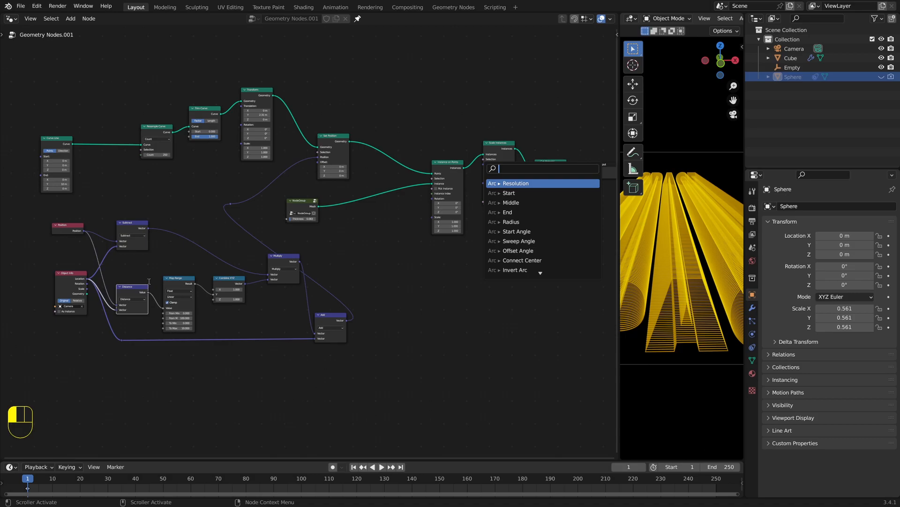
drag(148, 292, 483, 170)
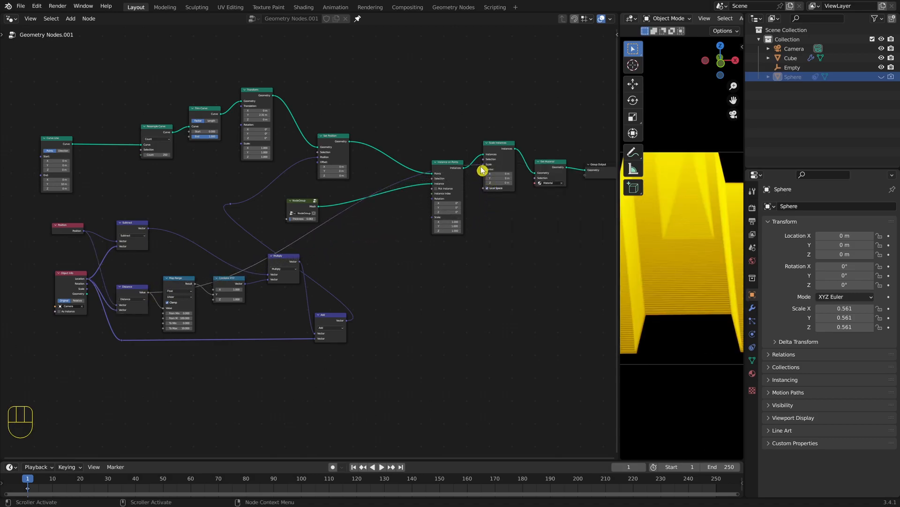
drag(618, 297, 451, 272)
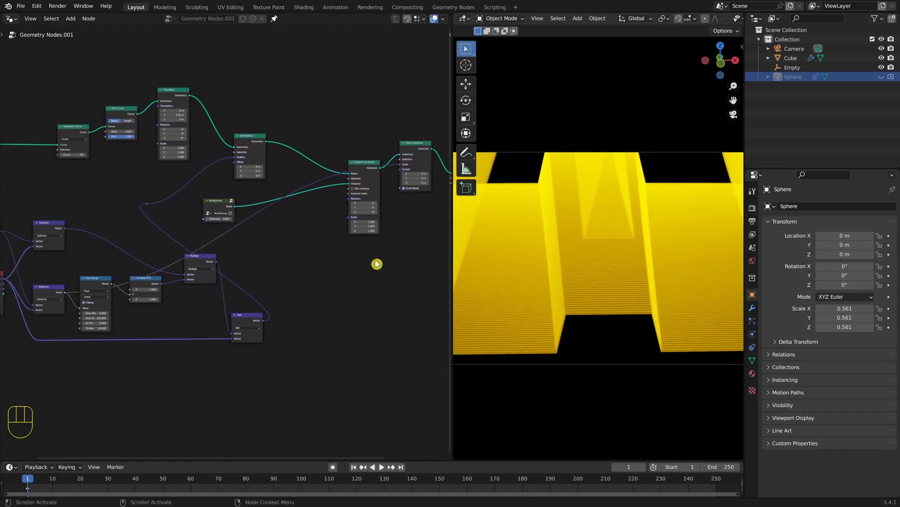
- Insert a Map Range node into the link between the Distance value and the Scale Instances scale, moving the outline node group clear
drag(210, 202, 207, 188)
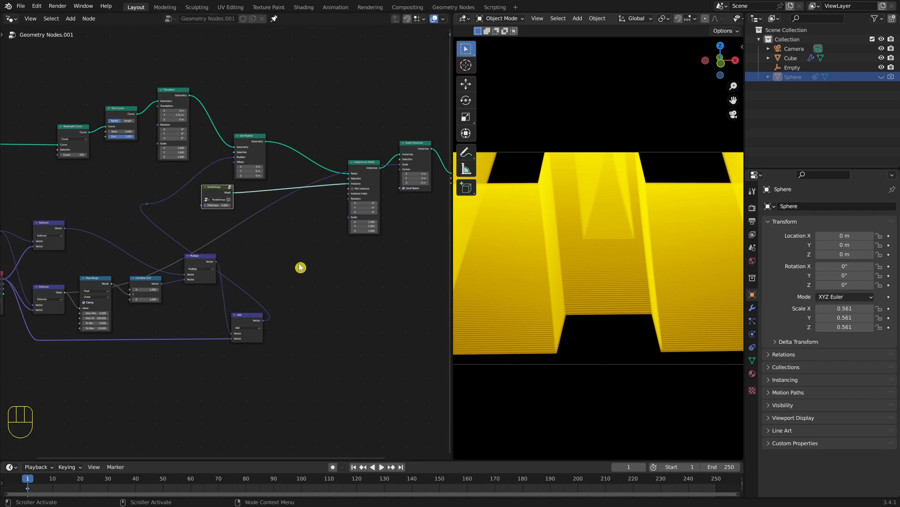
key(shift+a)
text(map)
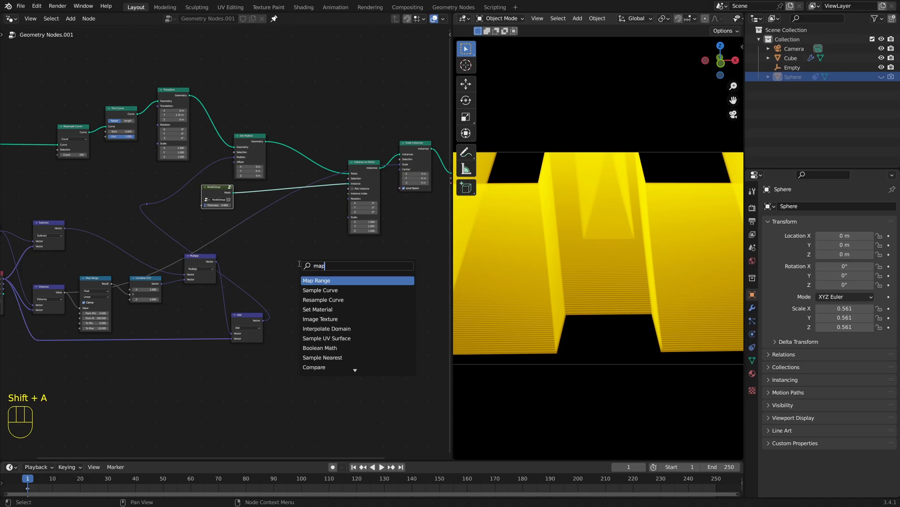
key(Return)
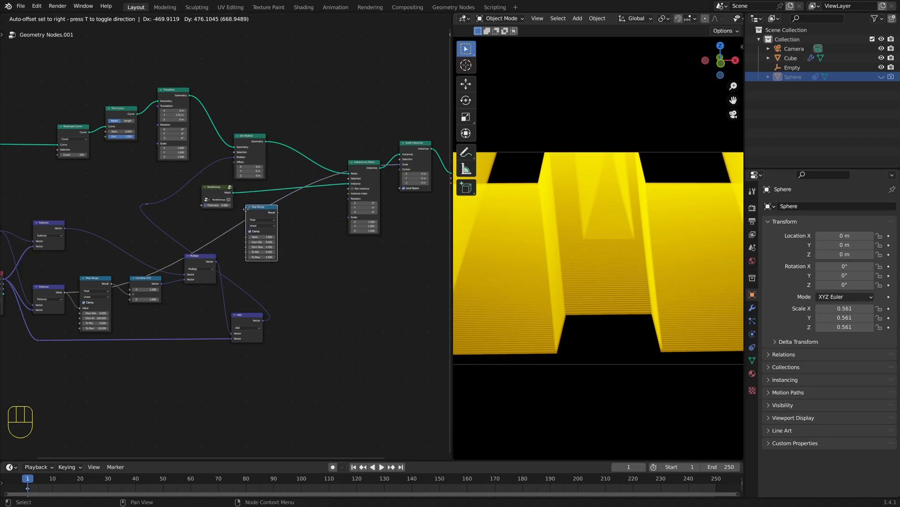
click(248, 208)
click(263, 209)
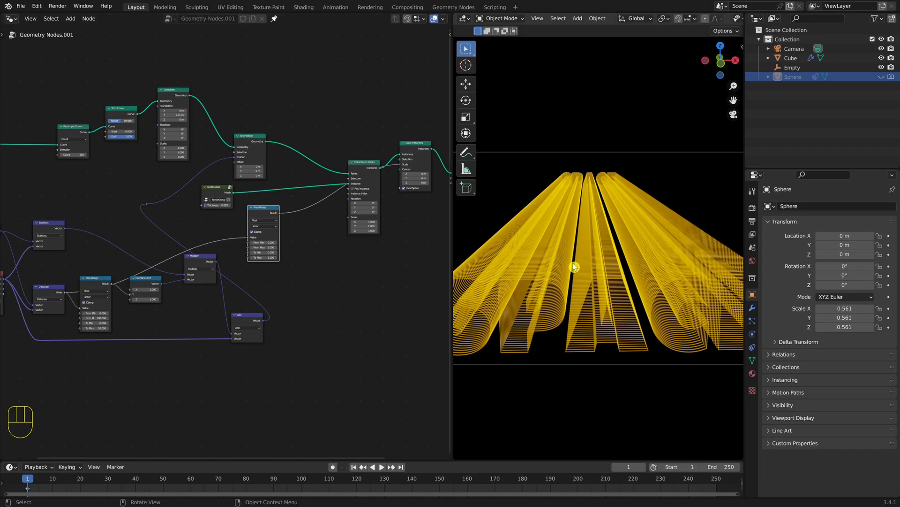
- In the top view, adjust the Transform's Y translation and invert the new Map Range's input range with a higher From Min and From Max 0
key(KP_8)
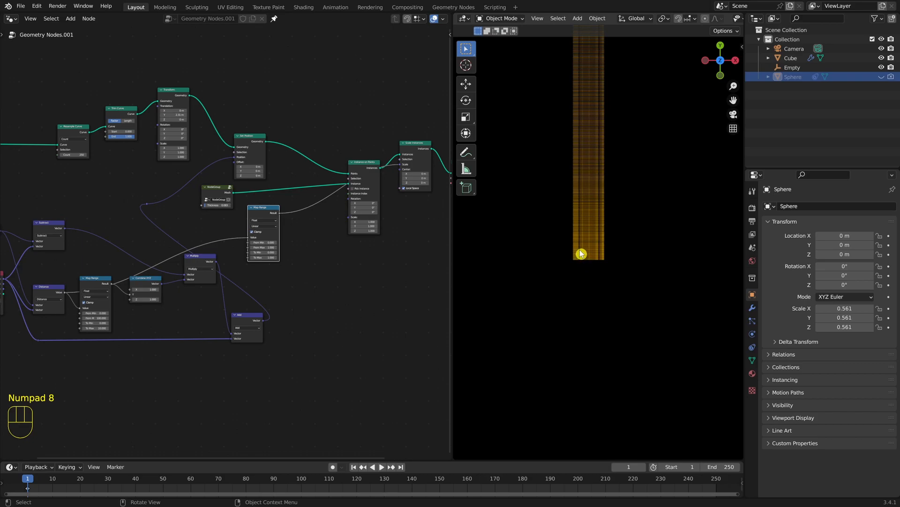
key(KP_2)
key(KP_2)
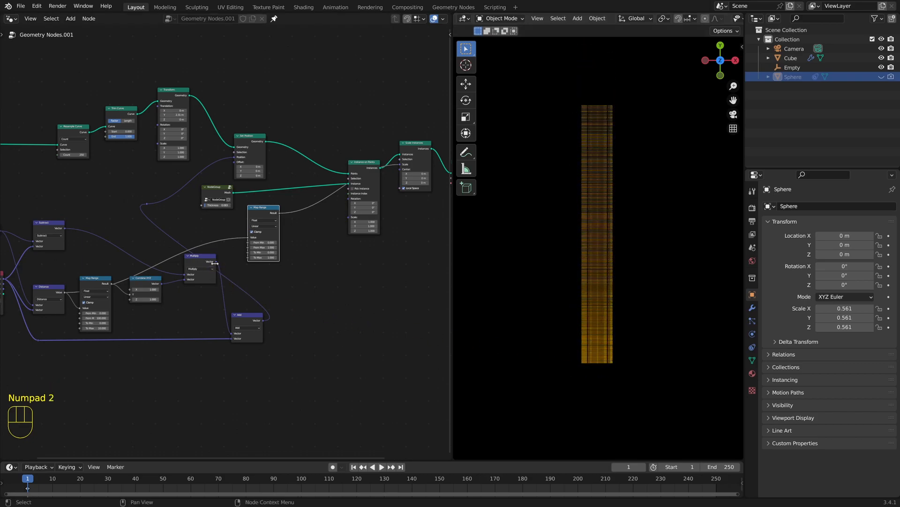
drag(174, 114, 168, 111)
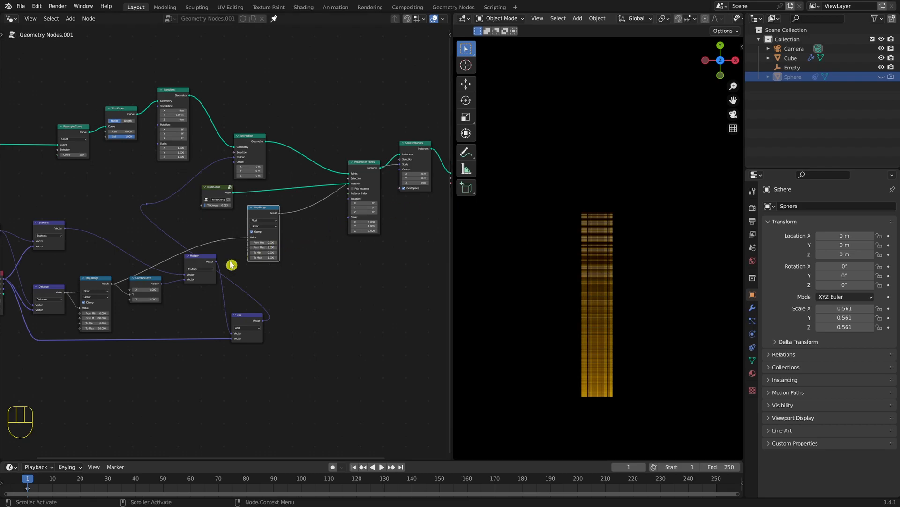
mouse_move(259, 247)
mouse_down()
mouse_move(277, 247)
mouse_move(264, 248)
mouse_up()
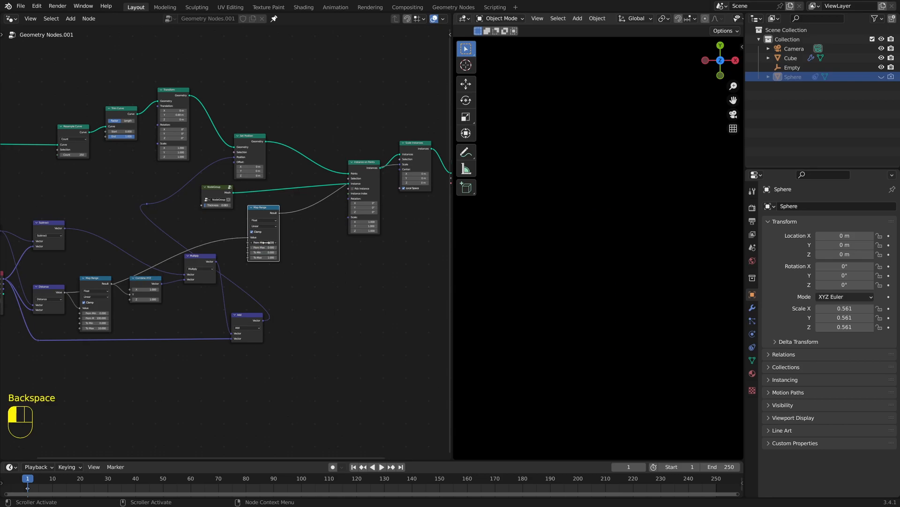
drag(271, 243, 248, 253)
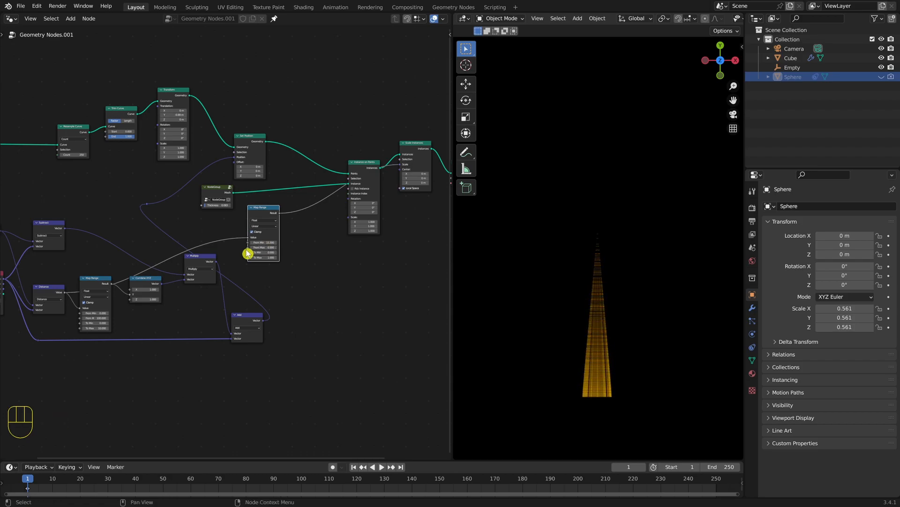
- In the camera view, raise the Resample Curve count and adjust the Transform's Y translation until the letters fit the frame
key(KP_0)
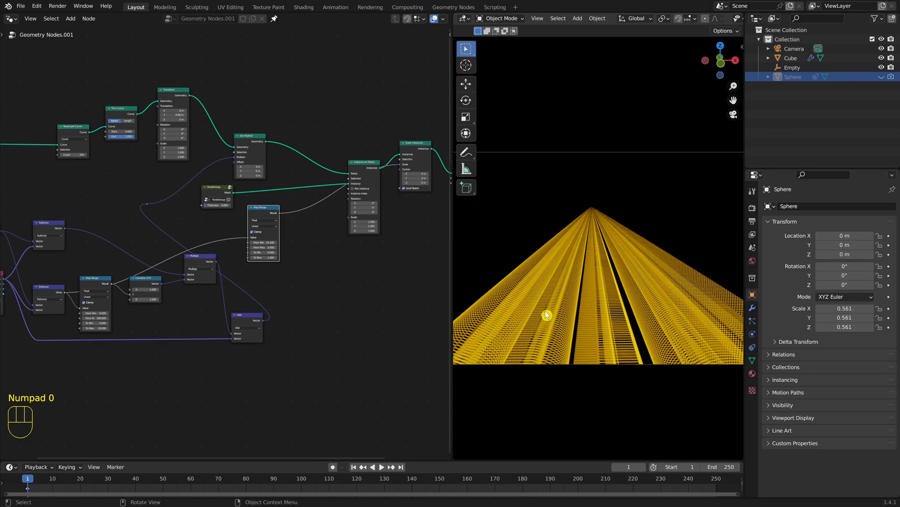
mouse_move(180, 115)
mouse_down()
mouse_move(168, 115)
mouse_move(185, 121)
mouse_move(157, 118)
mouse_move(180, 100)
mouse_up()
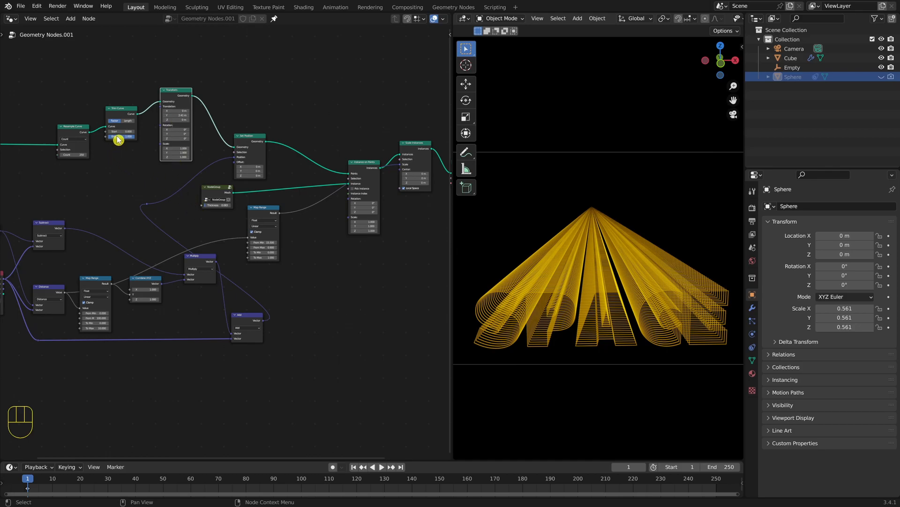
drag(74, 156, 156, 170)
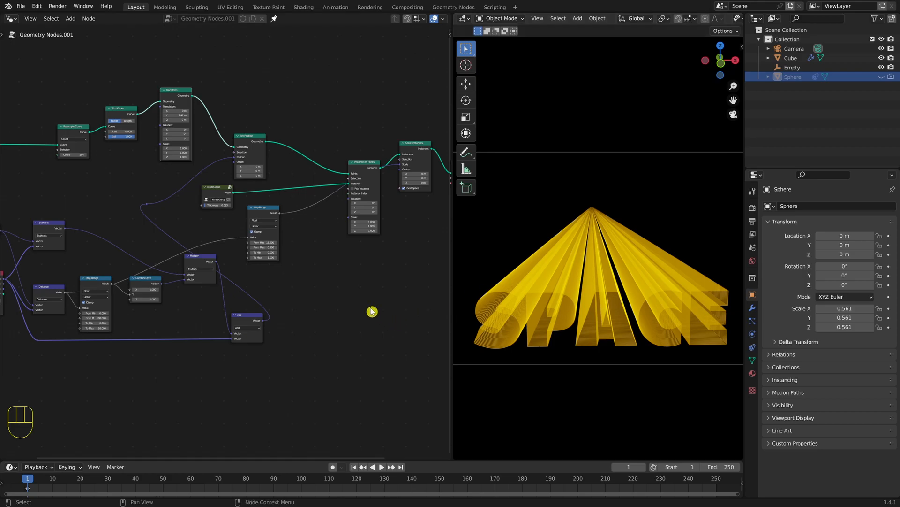
mouse_move(178, 115)
mouse_down()
mouse_move(186, 115)
mouse_move(177, 111)
mouse_up()
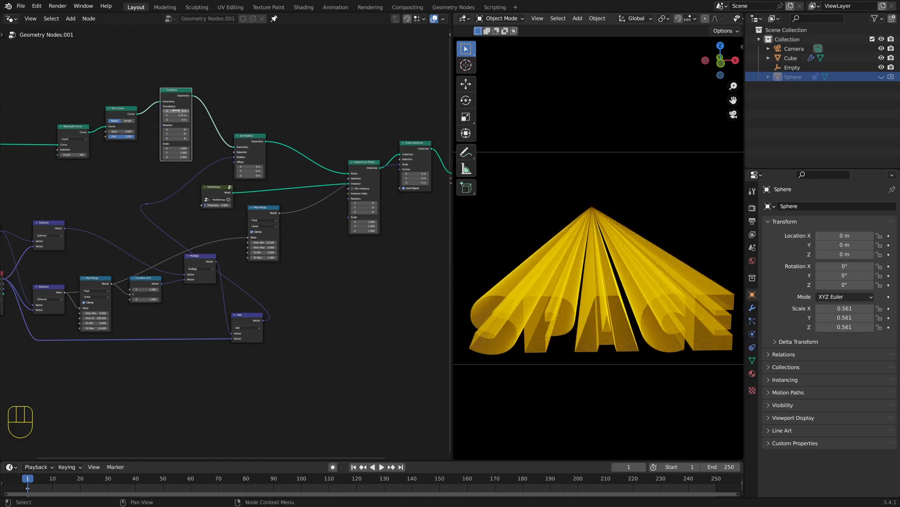
- Examine the taper of the row of letters from above
key(KP_8)
key(KP_7)
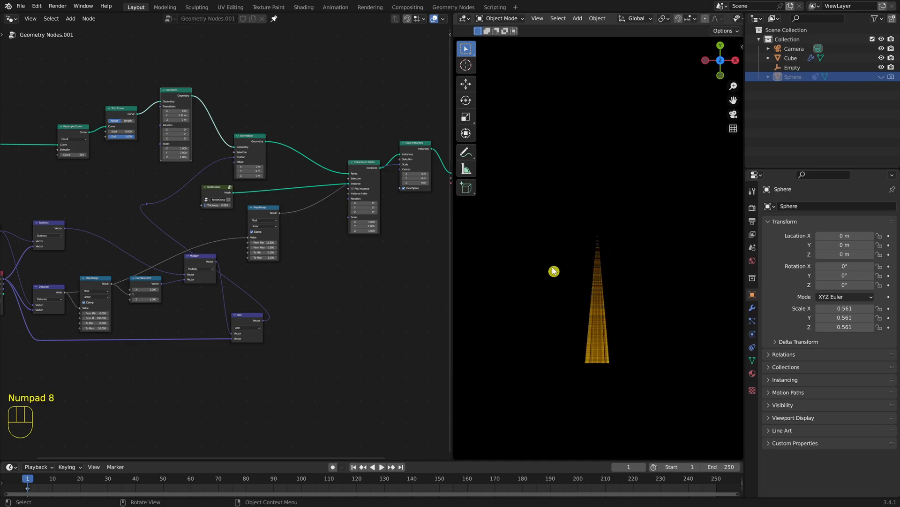
key(KP_8)
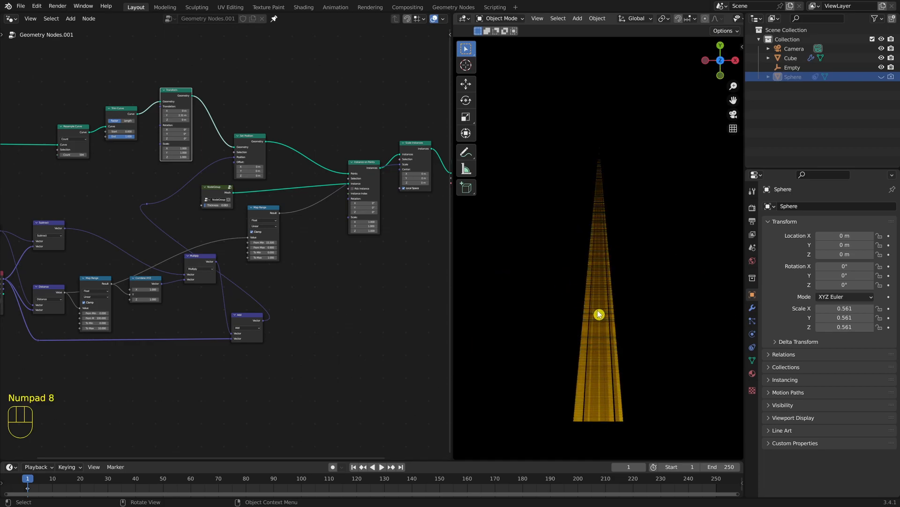
key(KP_8)
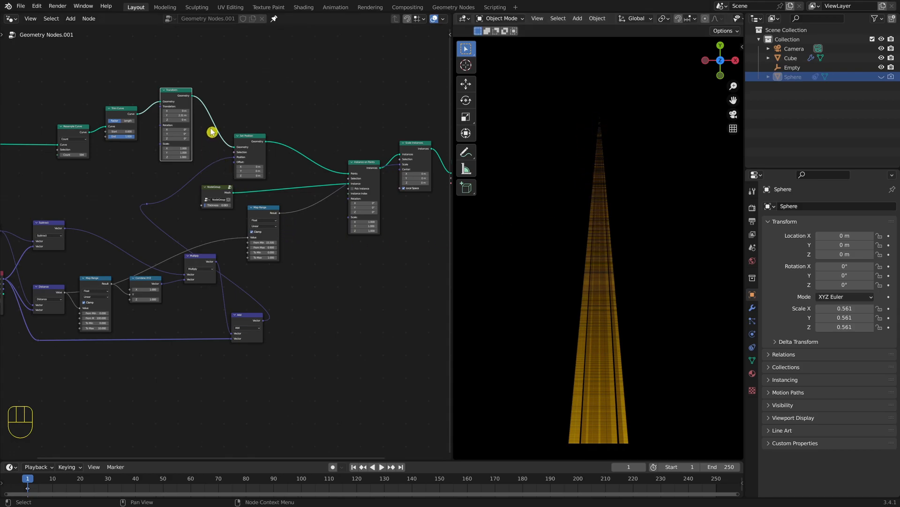
- Orbit the camera to an angled side view of the tapered letters and fine-tune the Transform's Y translation
key(KP_0)
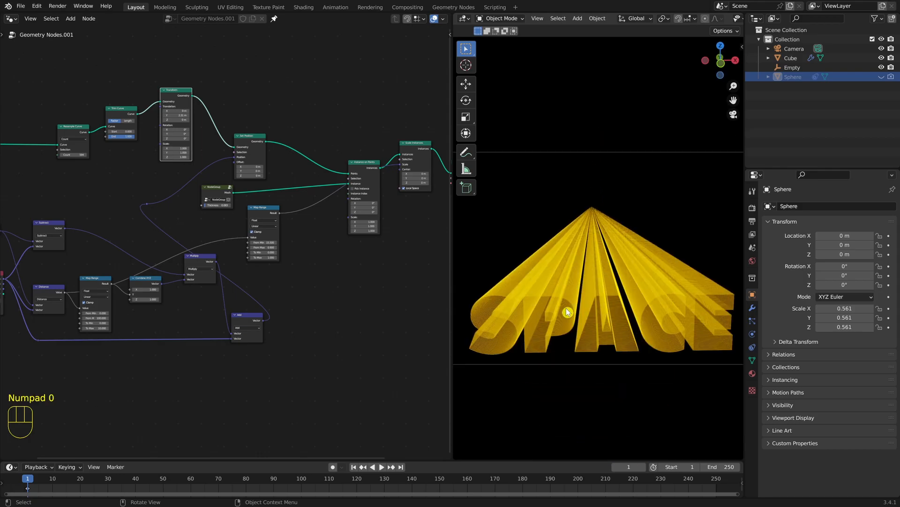
key(KP_1)
key(KP_1)
key(KP_1)
key(KP_3)
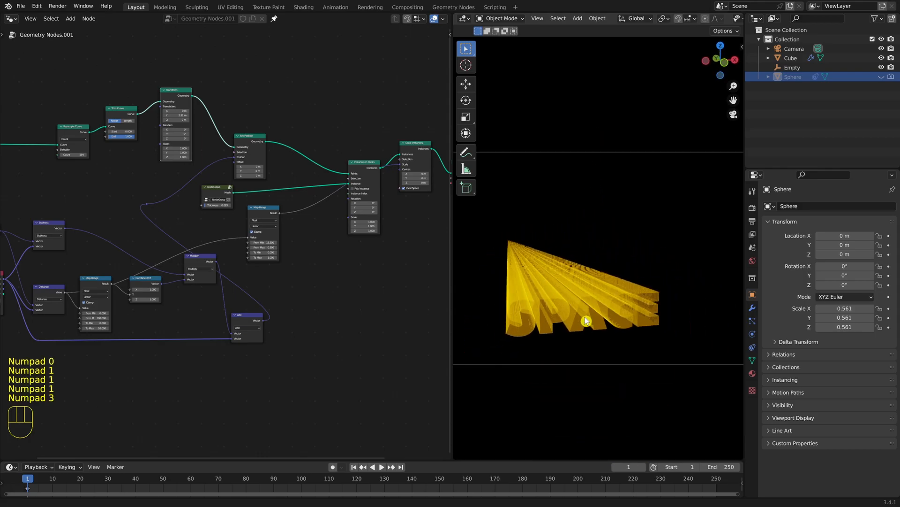
key(KP_1)
key(KP_3)
key(KP_2)
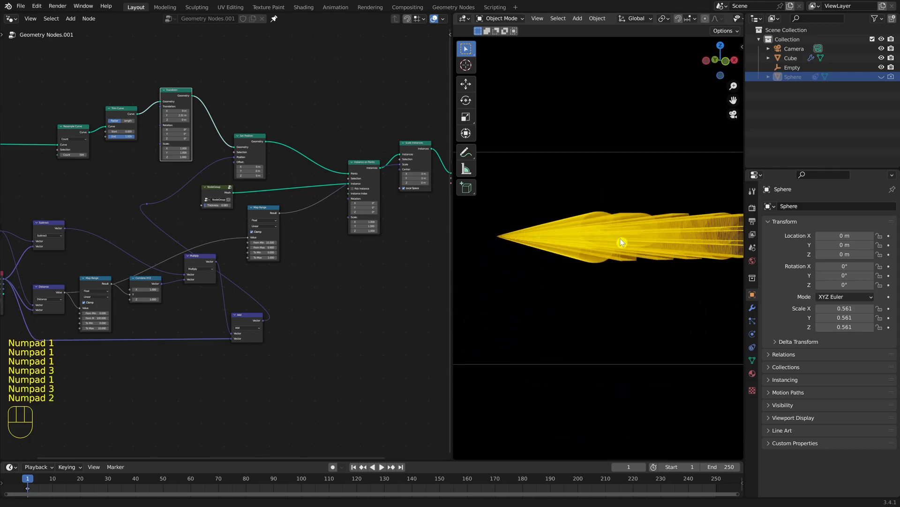
key(KP_2)
key(KP_2)
key(KP_2)
key(KP_2)
key(KP_2)
key(KP_3)
key(KP_3)
key(KP_3)
key(KP_3)
key(KP_3)
key(KP_3)
key(KP_3)
key(KP_3)
key(KP_3)
key(KP_3)
key(KP_3)
key(KP_3)
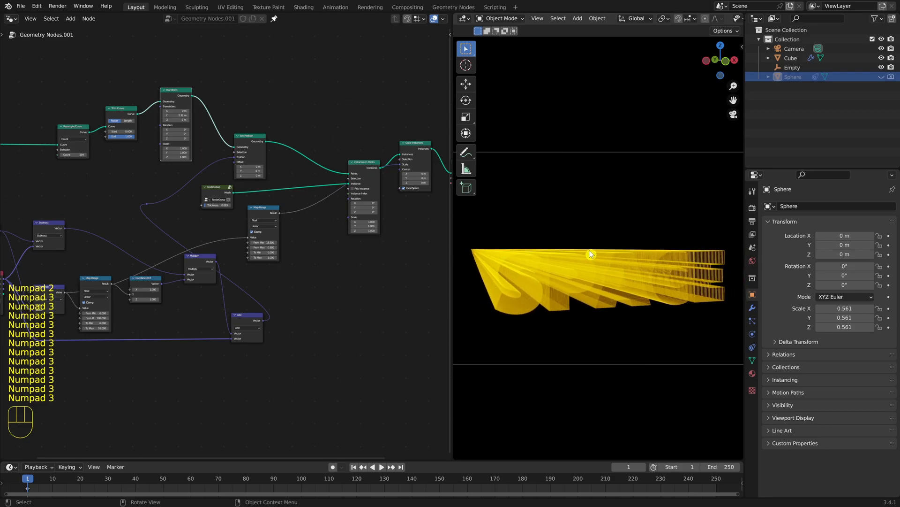
key(KP_1)
key(KP_1)
key(KP_3)
key(KP_3)
key(KP_3)
key(KP_3)
key(KP_3)
key(KP_3)
key(KP_3)
key(KP_3)
key(KP_3)
key(KP_3)
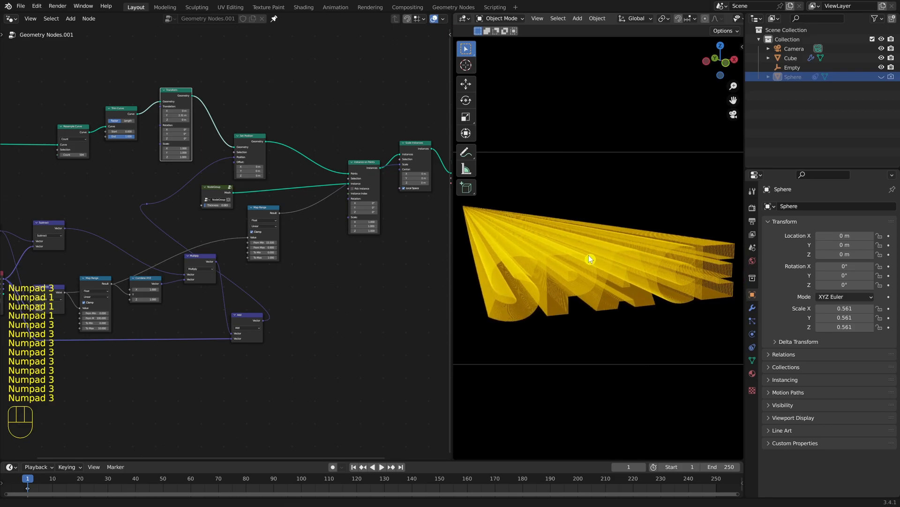
key(KP_2)
key(KP_2)
key(KP_2)
key(KP_2)
key(KP_3)
key(KP_3)
key(KP_3)
key(KP_3)
key(KP_3)
key(KP_3)
key(KP_3)
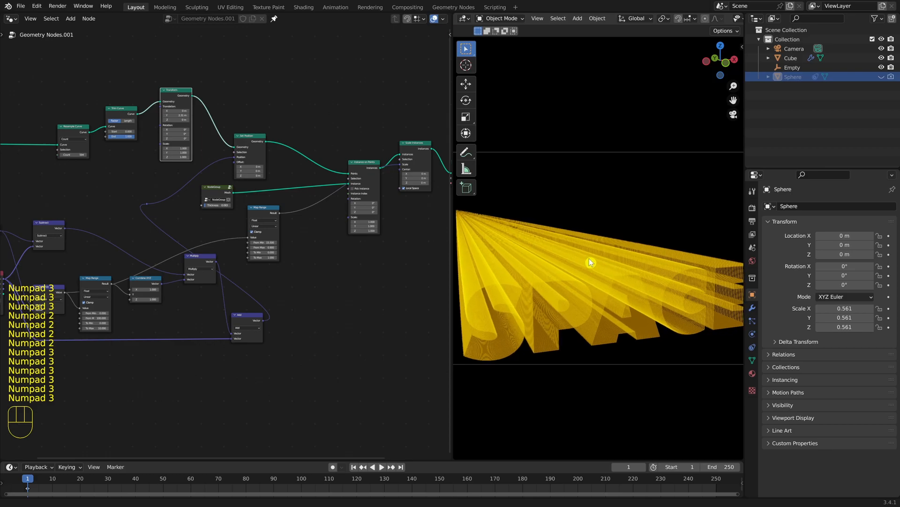
key(KP_2)
key(KP_2)
key(KP_2)
key(KP_2)
key(KP_2)
key(KP_3)
key(KP_3)
key(KP_3)
key(KP_3)
key(KP_3)
key(KP_3)
key(KP_3)
key(KP_3)
key(KP_3)
key(KP_3)
key(KP_3)
key(KP_3)
key(KP_3)
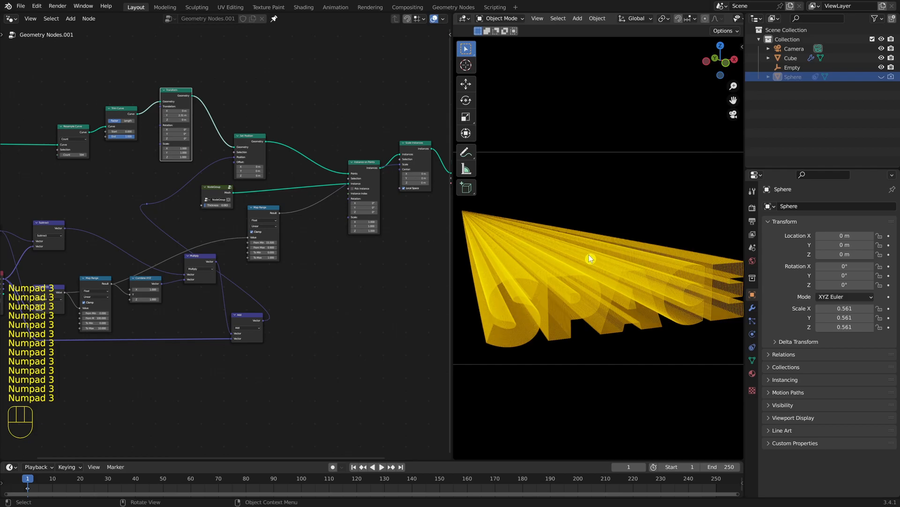
key(KP_1)
key(KP_1)
key(KP_1)
key(KP_1)
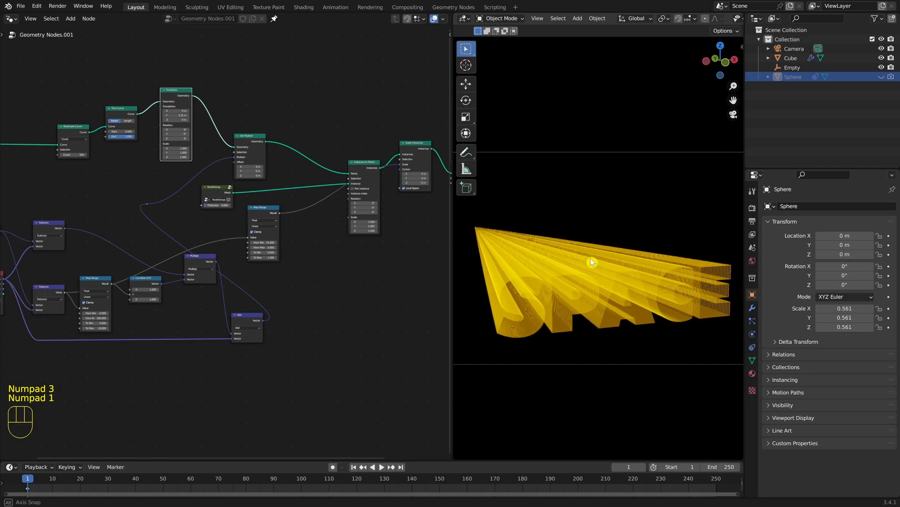
key(KP_3)
key(KP_3)
key(KP_3)
key(KP_3)
key(KP_3)
key(KP_3)
key(KP_2)
key(KP_3)
mouse_move(181, 115)
mouse_down()
mouse_move(189, 120)
mouse_move(176, 115)
mouse_up()
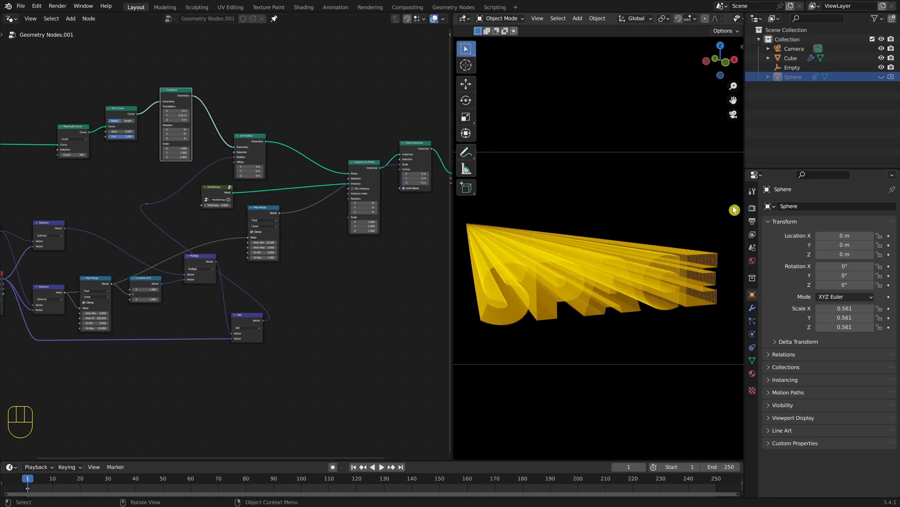
- Enable Bloom in the scene's Eevee render settings
click(751, 209)
click(774, 284)
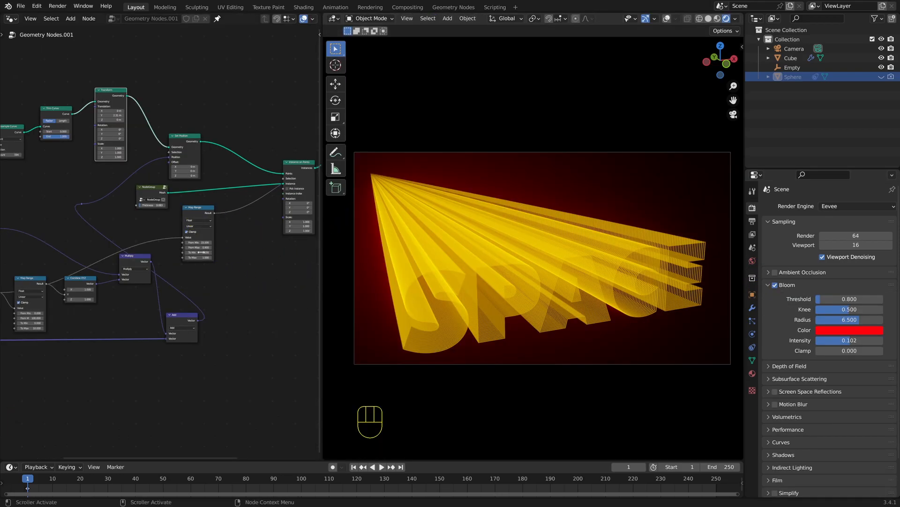
- Set the interpolation of the Map Range driving the instance scale to Smoother Step, after trying Stepped Linear
click(193, 215)
drag(194, 208, 192, 208)
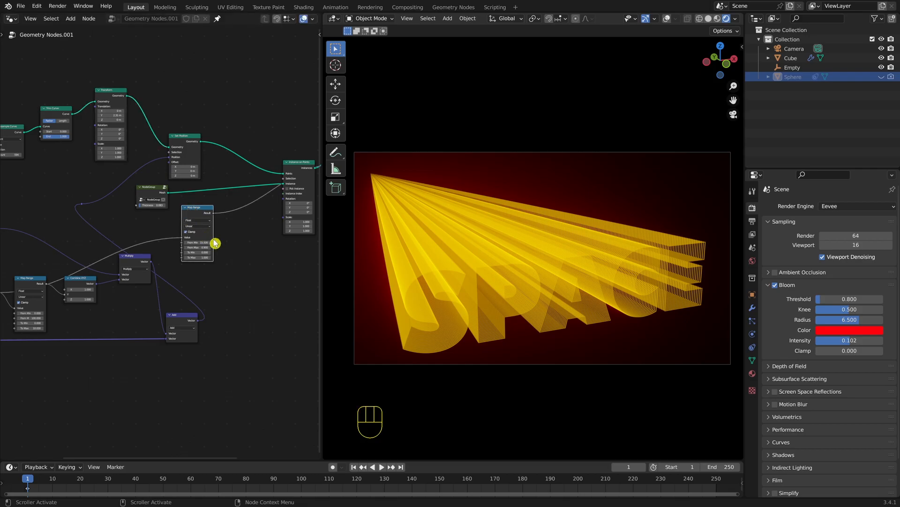
click(196, 227)
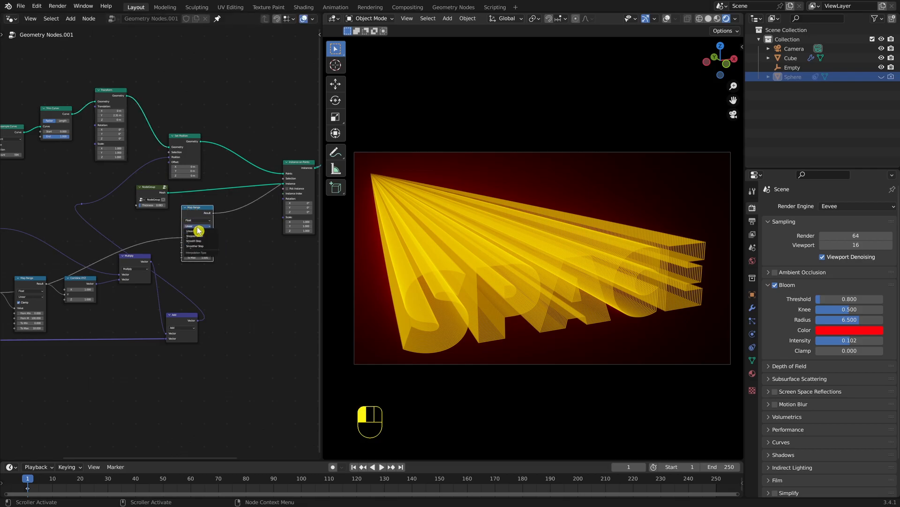
click(201, 240)
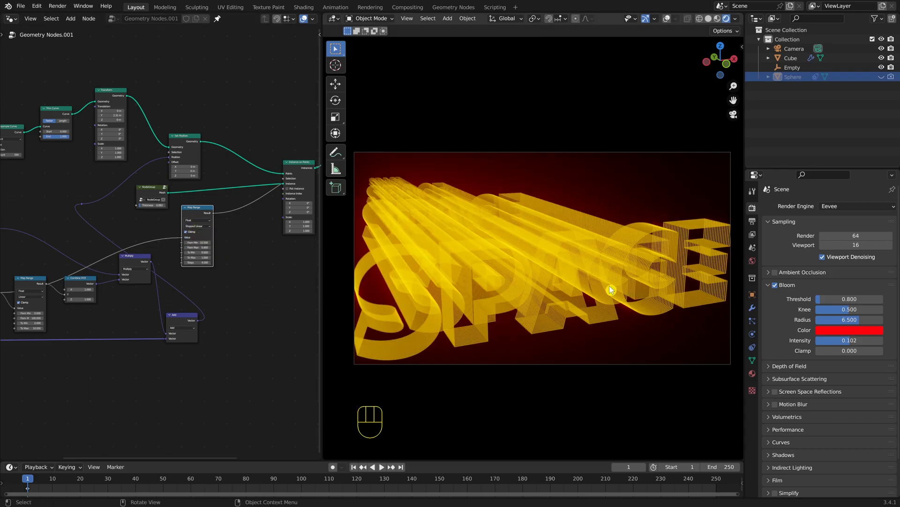
click(203, 229)
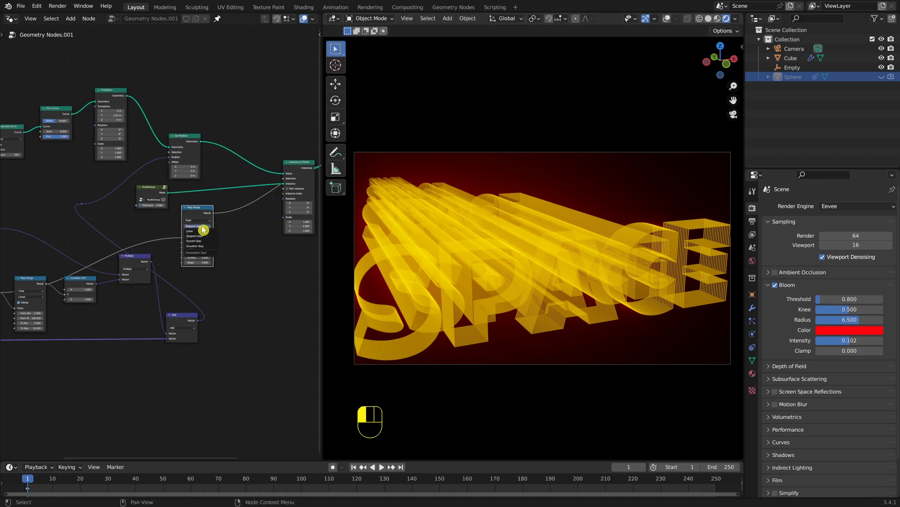
click(201, 244)
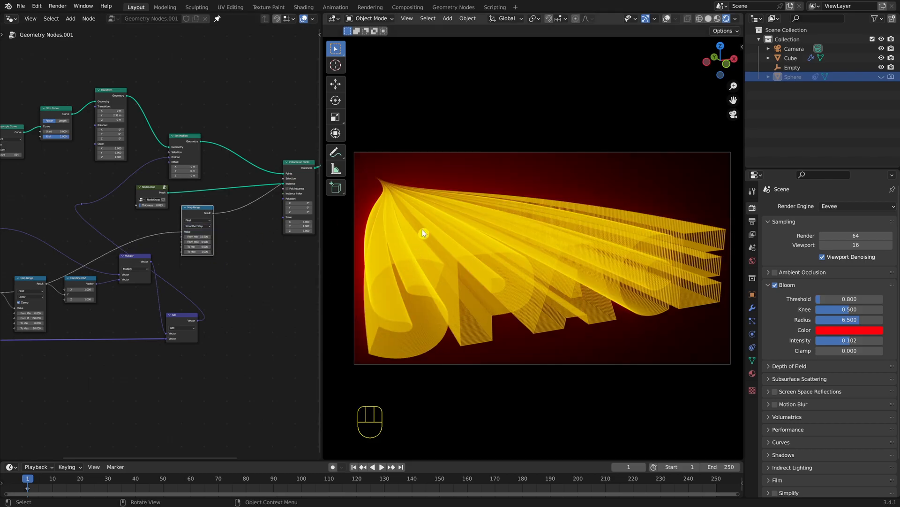
- Insert an RGB Curves node on the link between the Map Range and the Scale Instances node's Scale input
drag(201, 212, 192, 220)
key(shift+a)
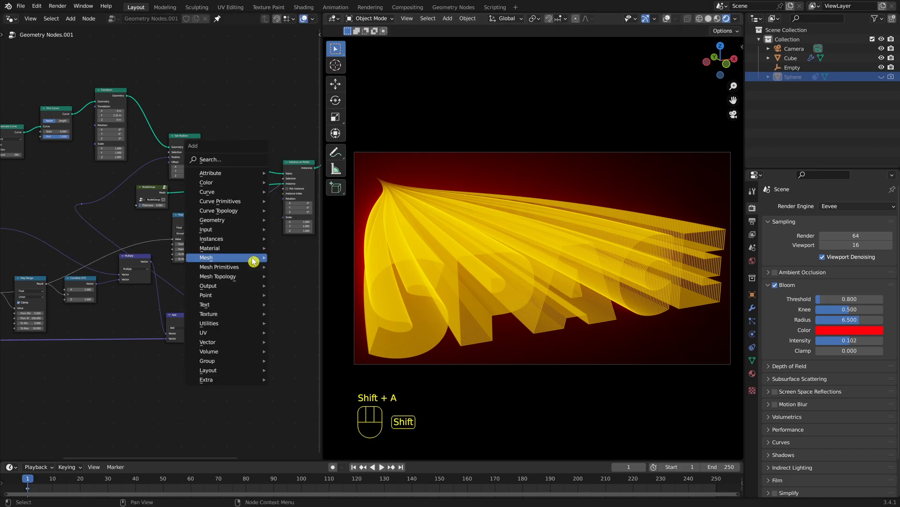
text(srgb curves)
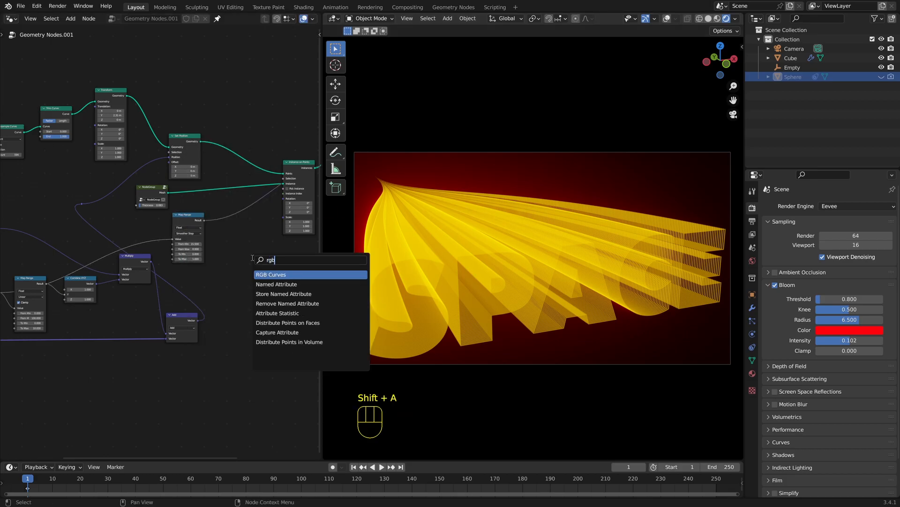
key(Return)
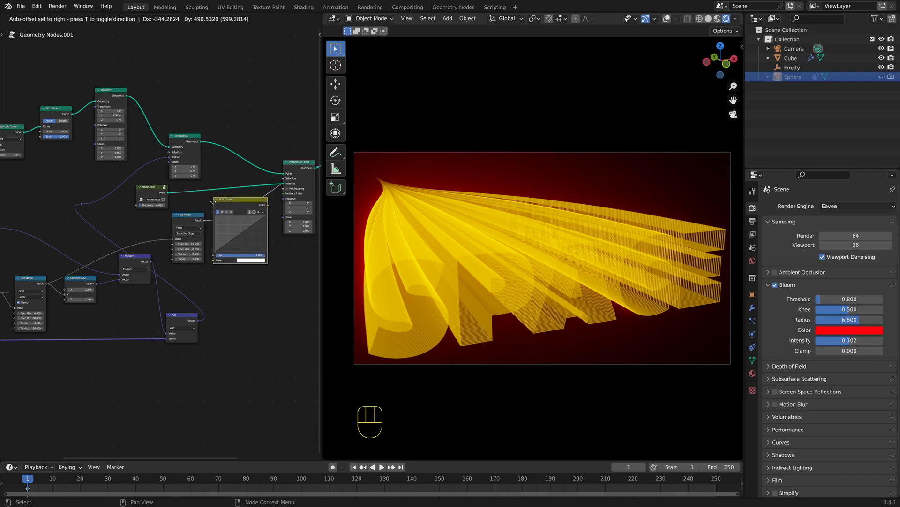
click(204, 201)
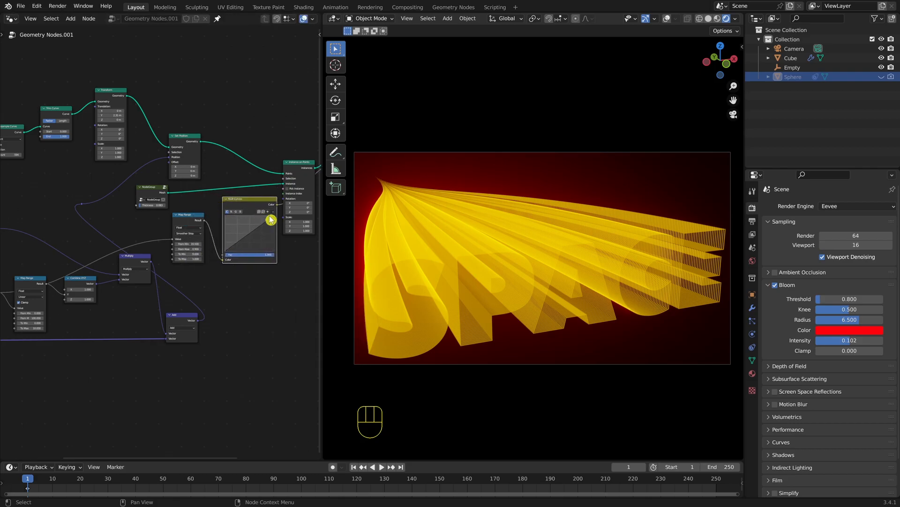
- Bend the RGB curve below the diagonal with two control points and adjust the Transform's Y translation
drag(259, 228, 268, 232)
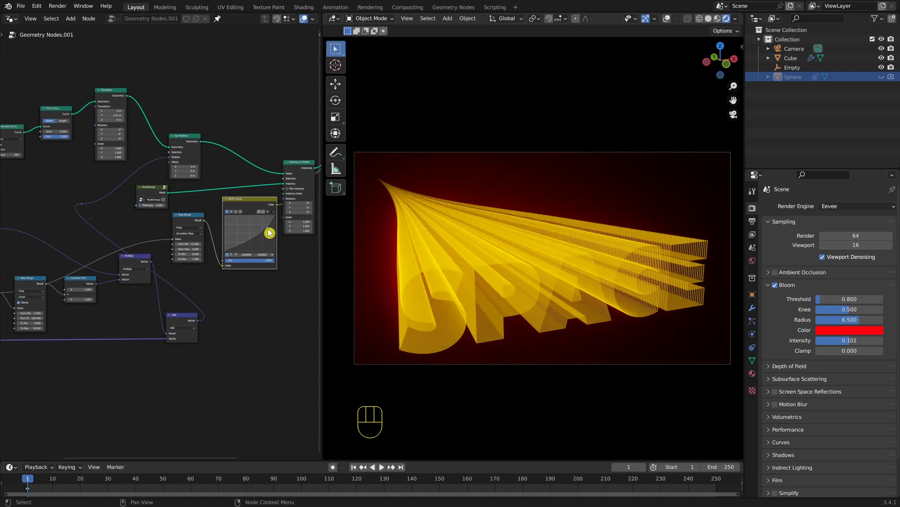
drag(241, 245, 252, 246)
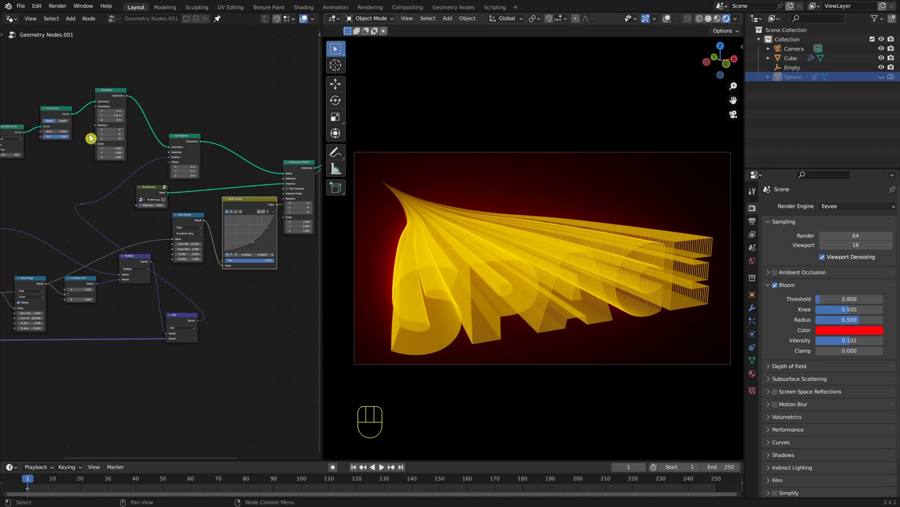
mouse_move(112, 115)
mouse_down()
mouse_move(127, 119)
mouse_move(96, 113)
mouse_move(126, 119)
mouse_move(115, 118)
mouse_up()
- Examine the curved taper of the letters from different camera angles and distances, ending on a frontal view of the whole word
key(KP_1)
key(KP_1)
key(KP_1)
key(KP_1)
key(KP_1)
key(KP_1)
key(KP_1)
key(KP_1)
key(KP_1)
key(KP_3)
key(KP_2)
key(KP_1)
key(KP_3)
key(KP_2)
key(KP_2)
key(KP_2)
key(KP_2)
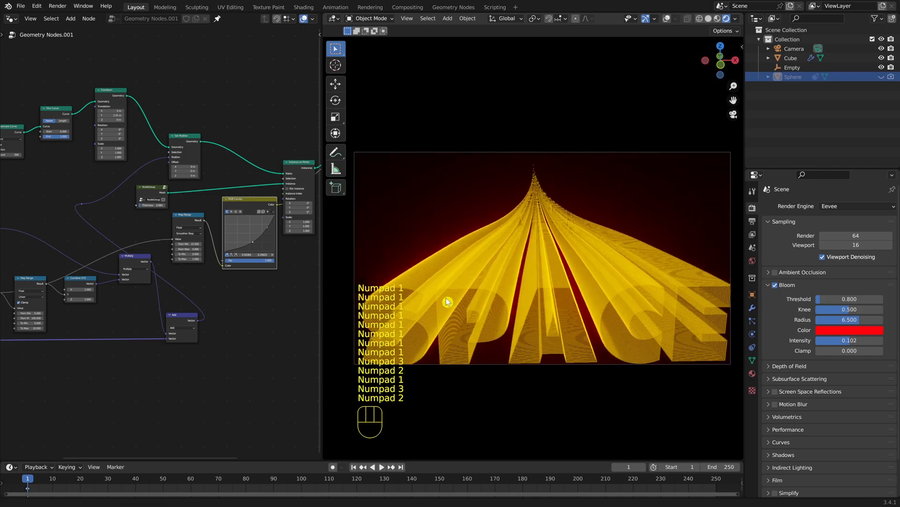
key(KP_2)
key(KP_2)
key(KP_1)
key(KP_3)
key(KP_3)
key(KP_3)
key(KP_3)
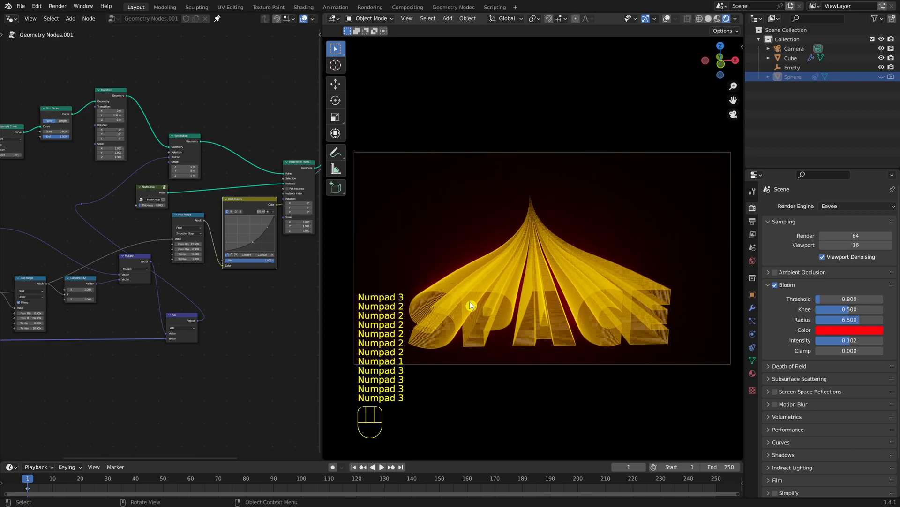
key(KP_2)
key(KP_2)
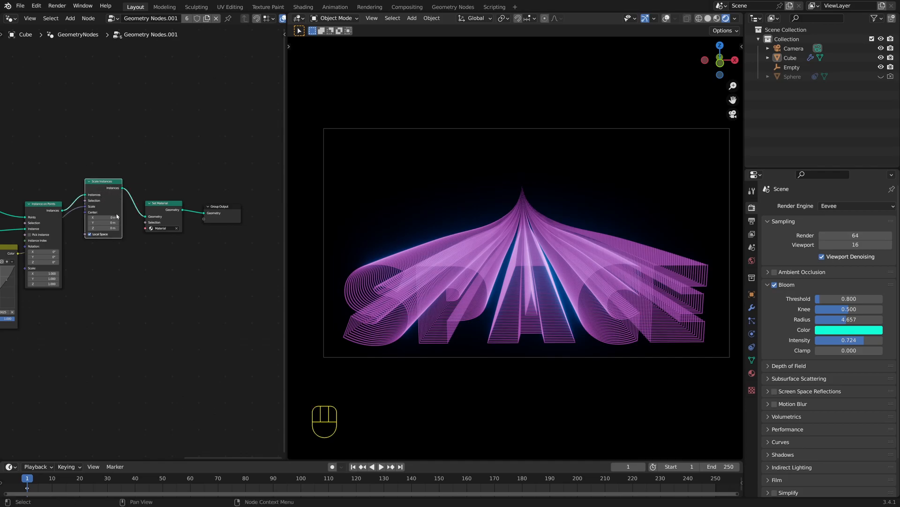
- Mute the Scale Instances node and orbit to an angled side view of the letters
key(m)
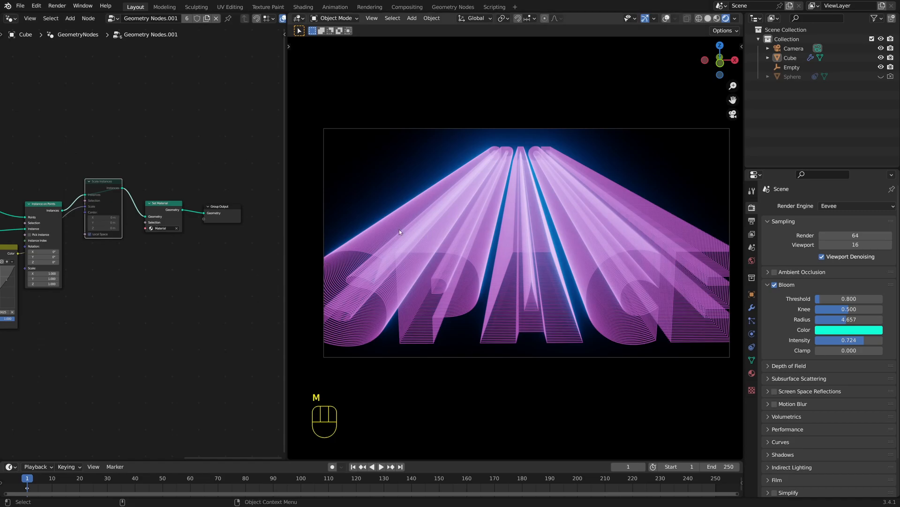
key(KP_1)
key(KP_3)
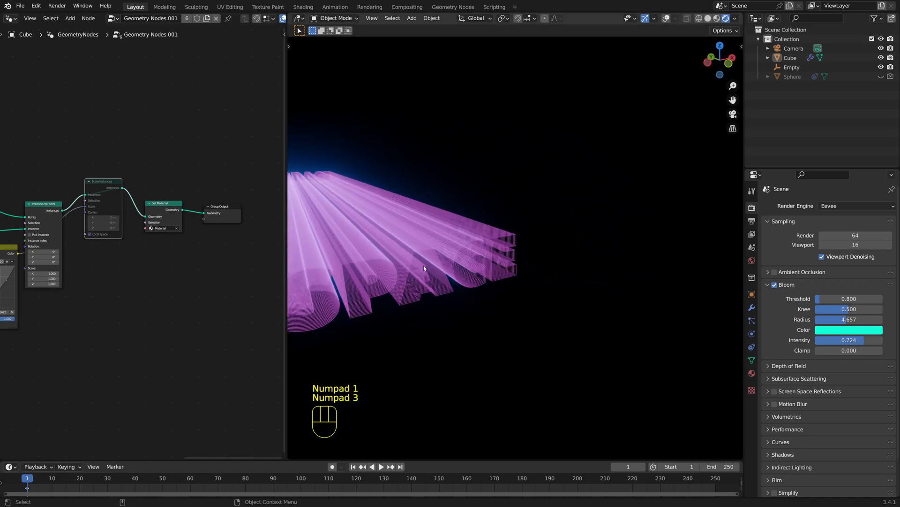
key(KP_2)
key(KP_1)
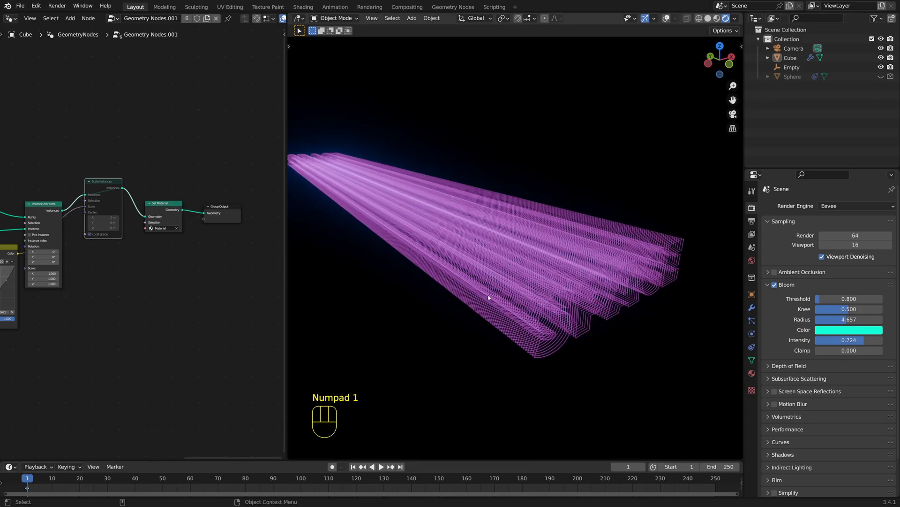
- Examine the spacing of the letter instances along the row at different viewing distances
scroll(488, 303, down, 1)
scroll(486, 302, up, 4)
scroll(484, 299, down, 4)
scroll(481, 297, down, 3)
scroll(479, 295, up, 5)
scroll(479, 295, down, 4)
scroll(478, 293, down, 4)
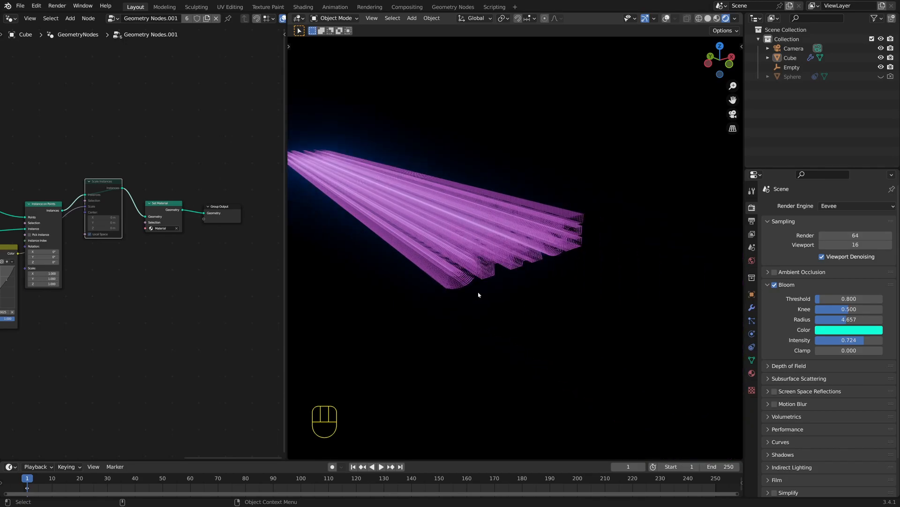
scroll(483, 297, up, 3)
scroll(484, 297, up, 2)
scroll(483, 297, down, 4)
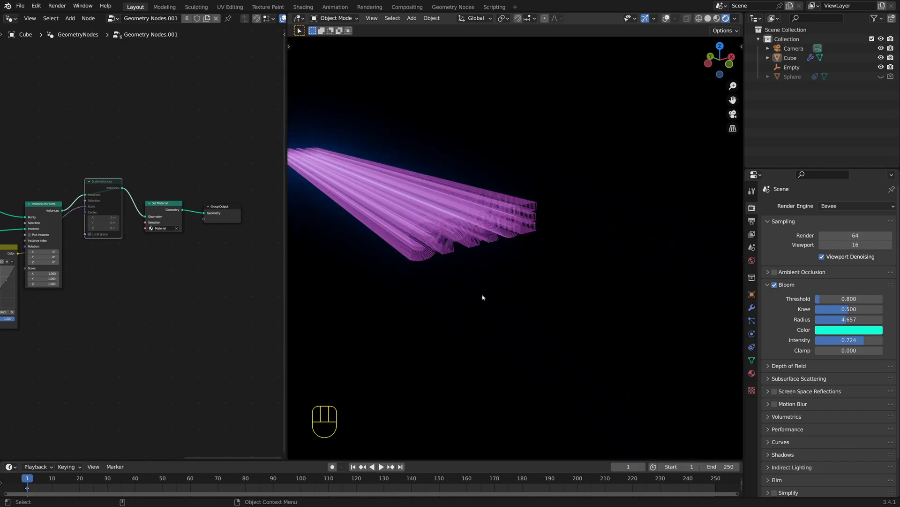
scroll(482, 297, up, 4)
scroll(481, 297, up, 2)
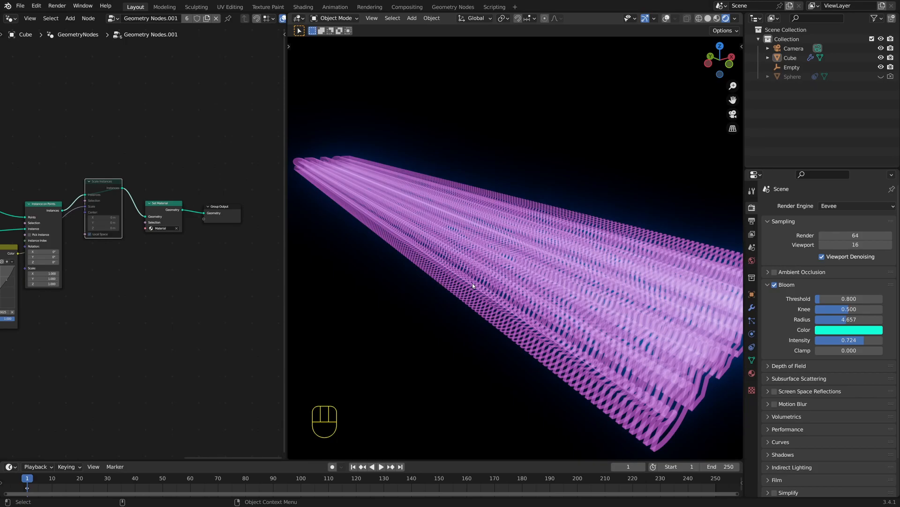
- Revert the file to its last saved state and switch the viewport to rendered shading
click(20, 5)
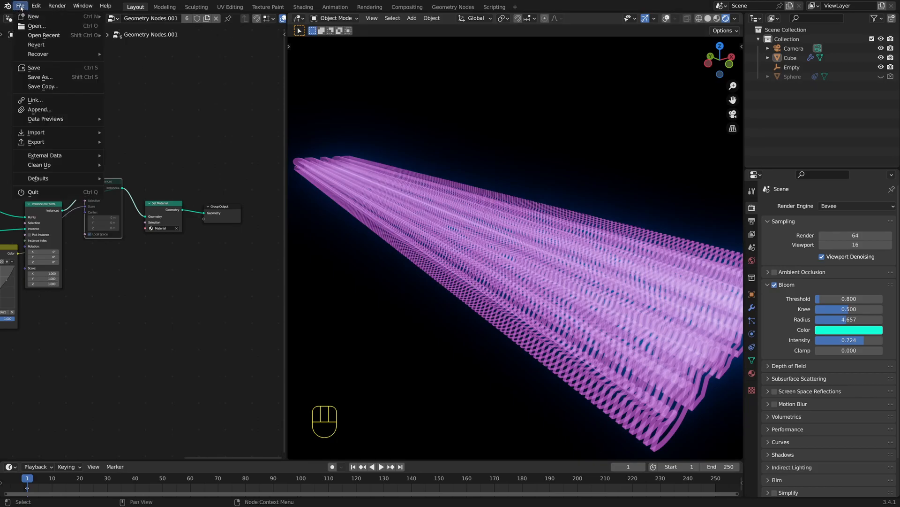
click(32, 46)
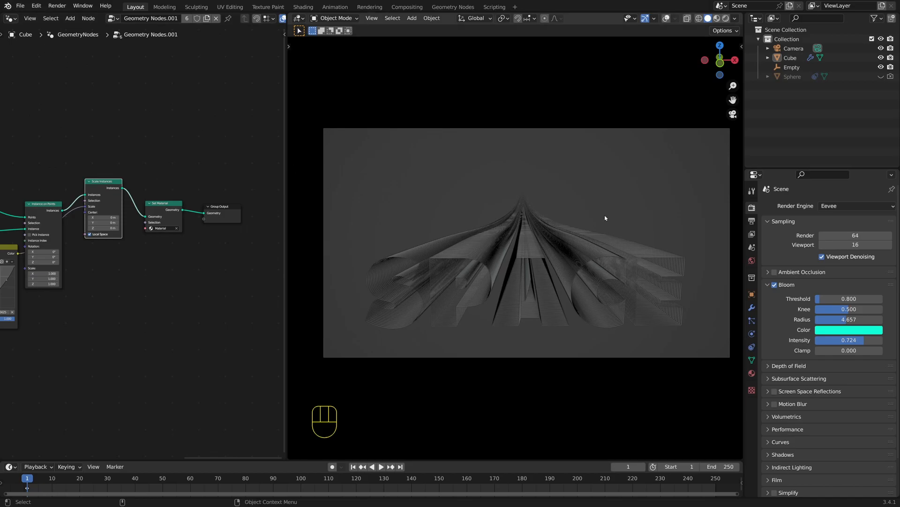
key(z)
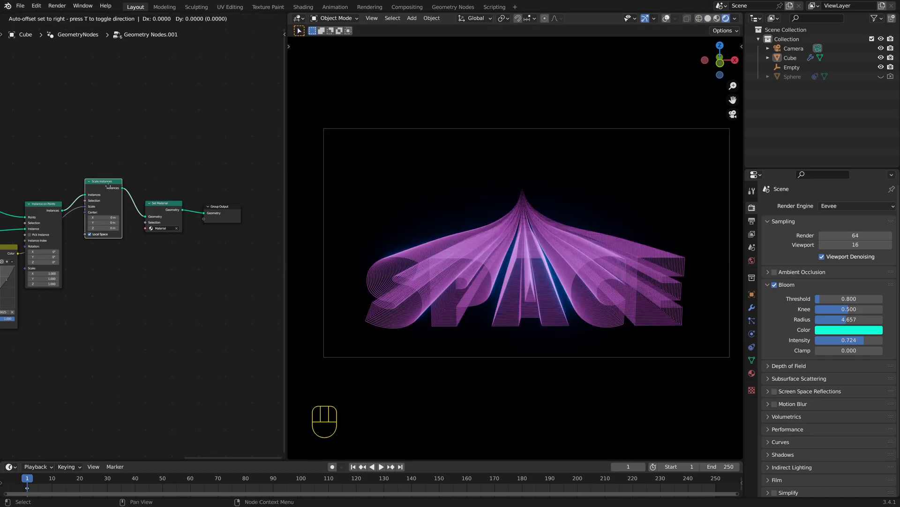
- Mute the Scale Instances node and show the row with the camera in an orthographic side view with viewport overlays enabled
key(m)
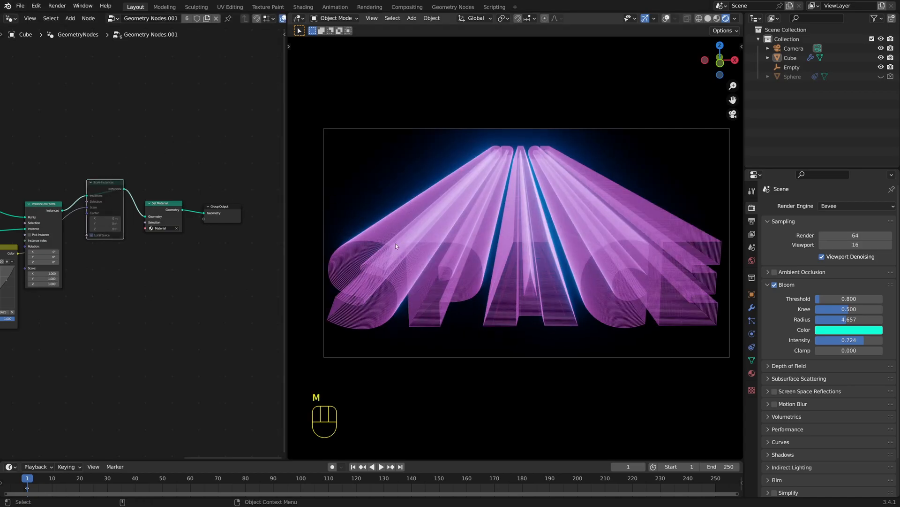
key(KP_4)
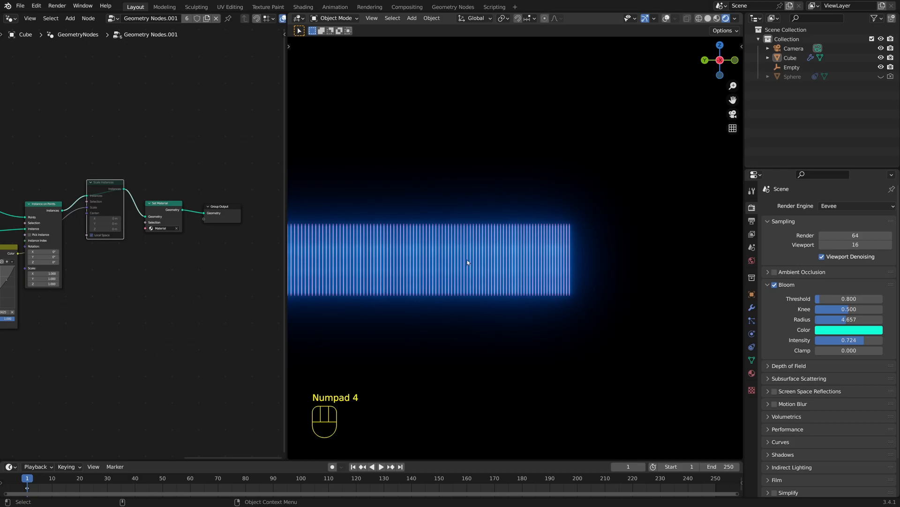
key(F13)
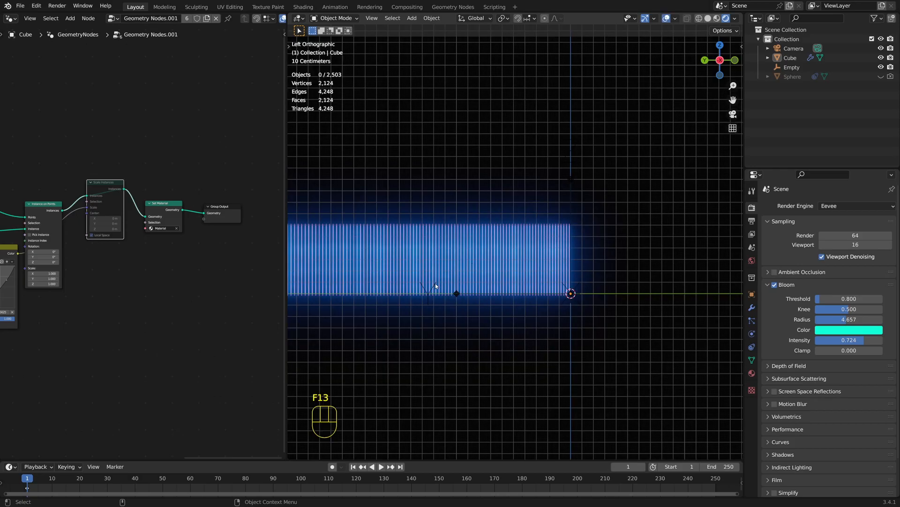
key(KP_3)
key(KP_3)
key(KP_3)
key(KP_2)
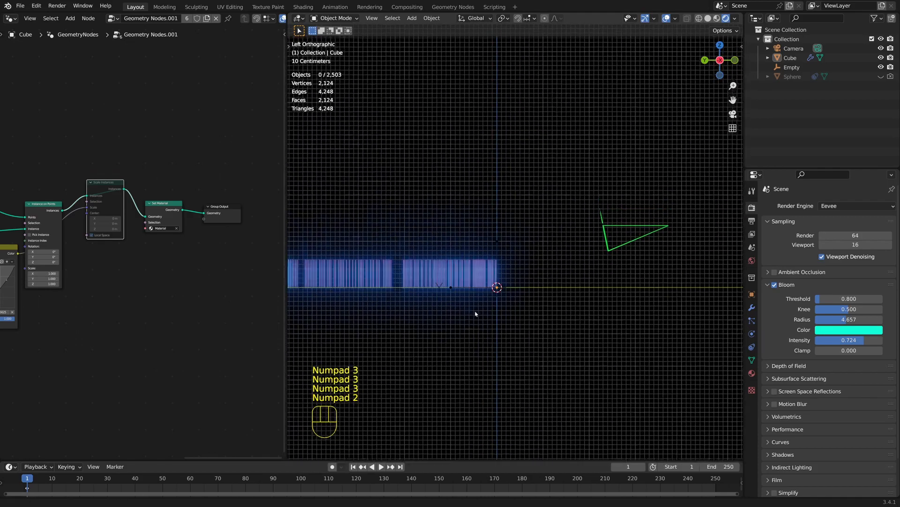
key(KP_3)
key(KP_3)
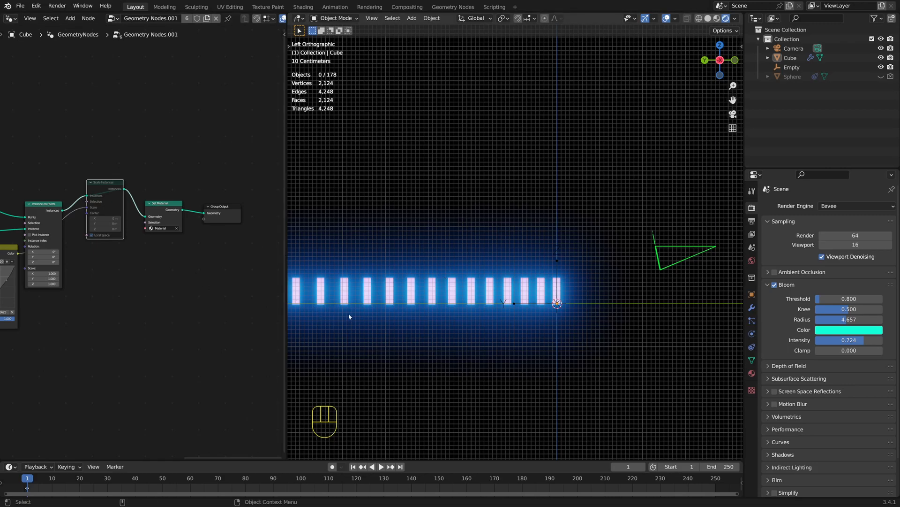
- Draw a ruler about 10 m long just below the row of letters, extending back from the origin, after deleting the misplaced ruler
key(t)
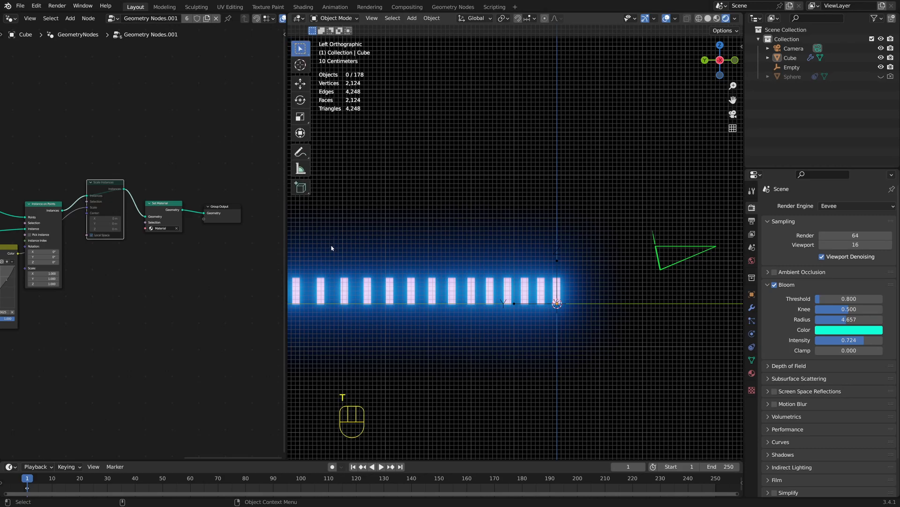
click(296, 168)
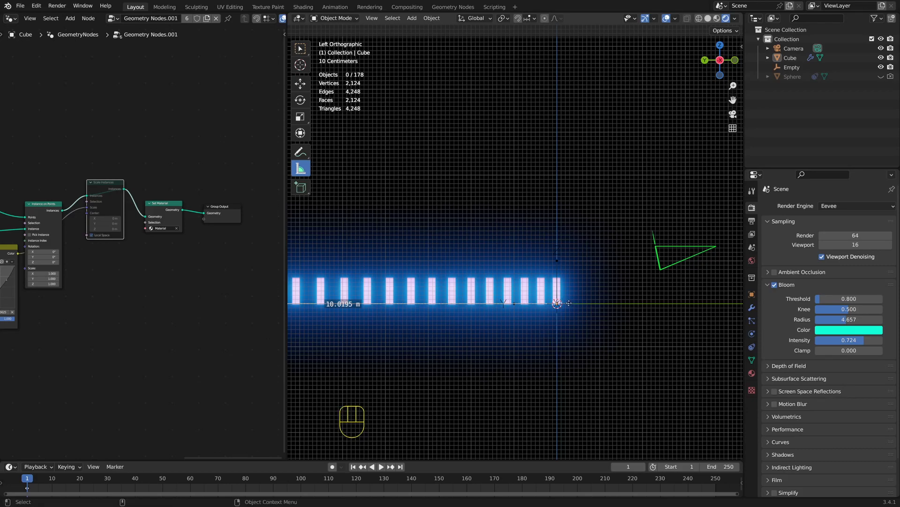
drag(569, 303, 557, 368)
scroll(398, 364, down, 2)
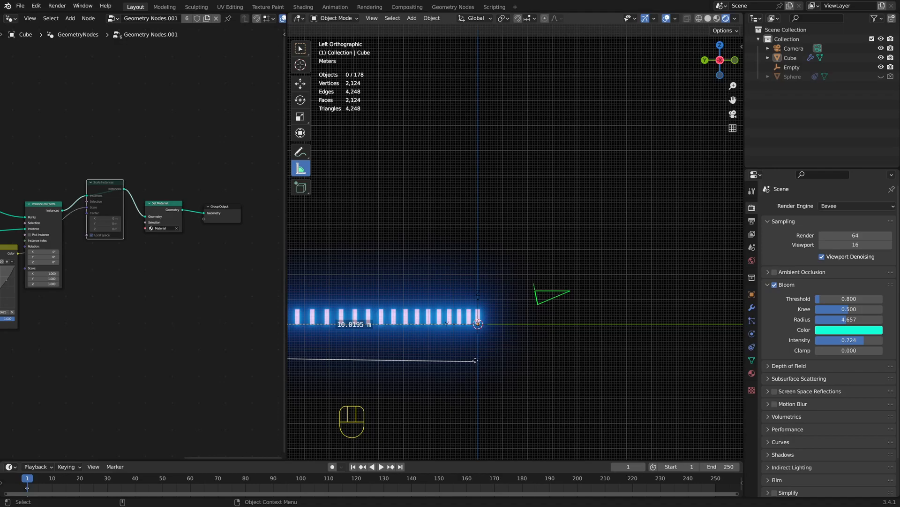
key(Delete)
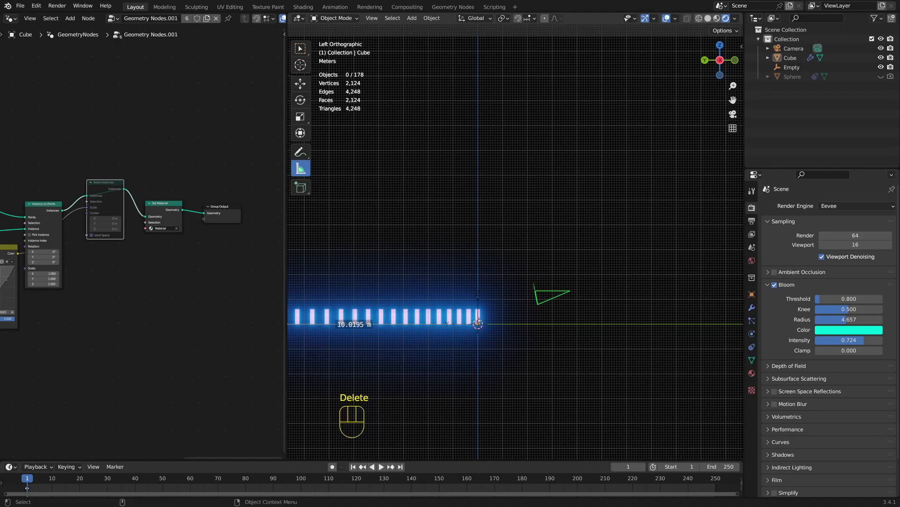
drag(478, 324, 475, 368)
key(Delete)
key(KP_2)
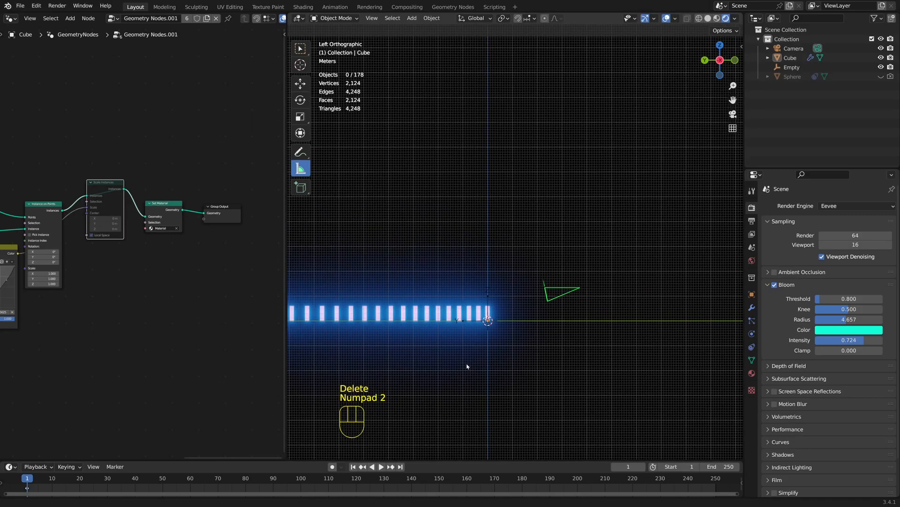
drag(550, 350, 302, 346)
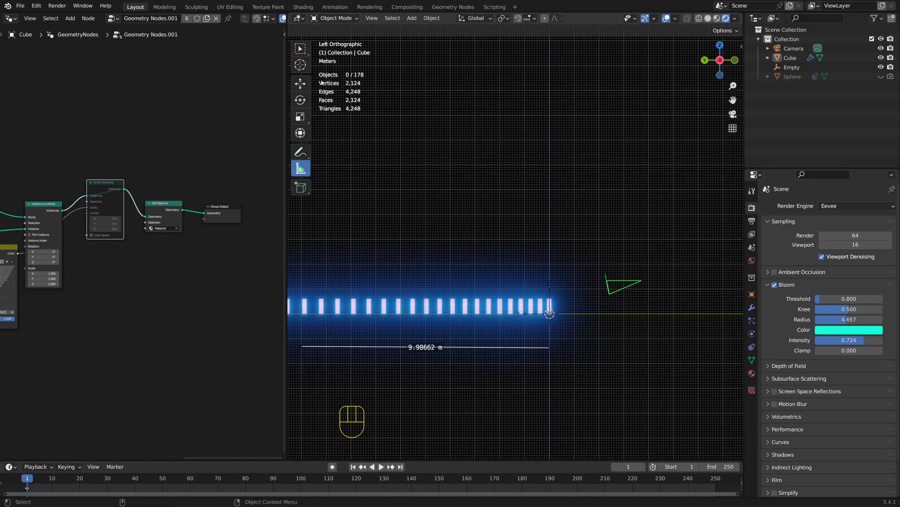
- Make the RulerData3D annotation layer visible so the ruler stays shown outside the Measure tool
click(300, 49)
click(301, 169)
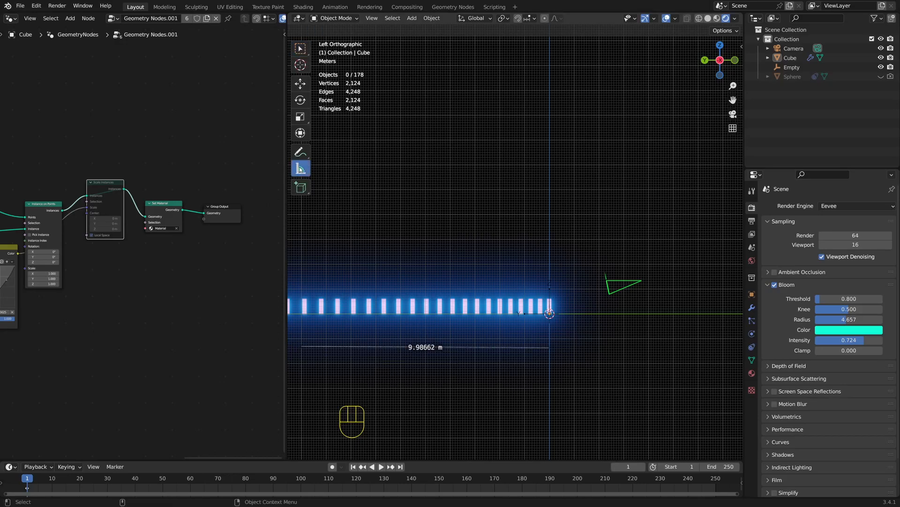
key(n)
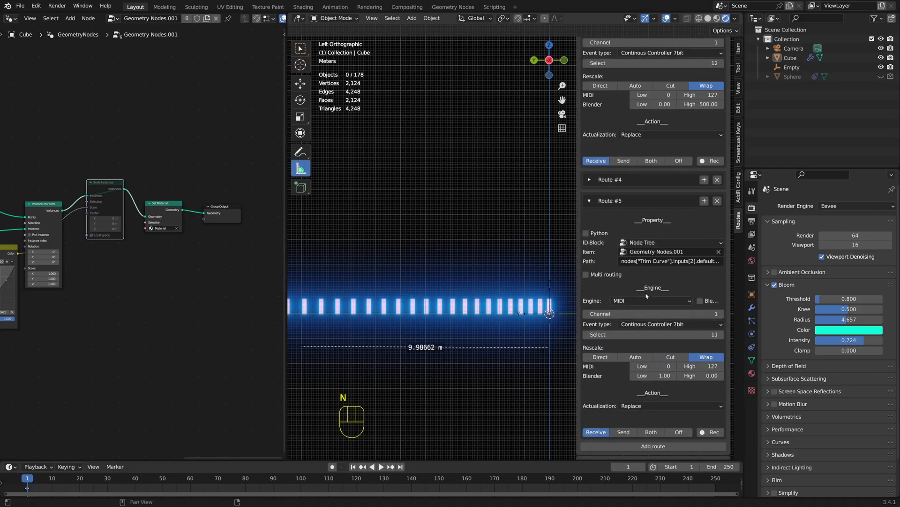
click(737, 88)
click(605, 298)
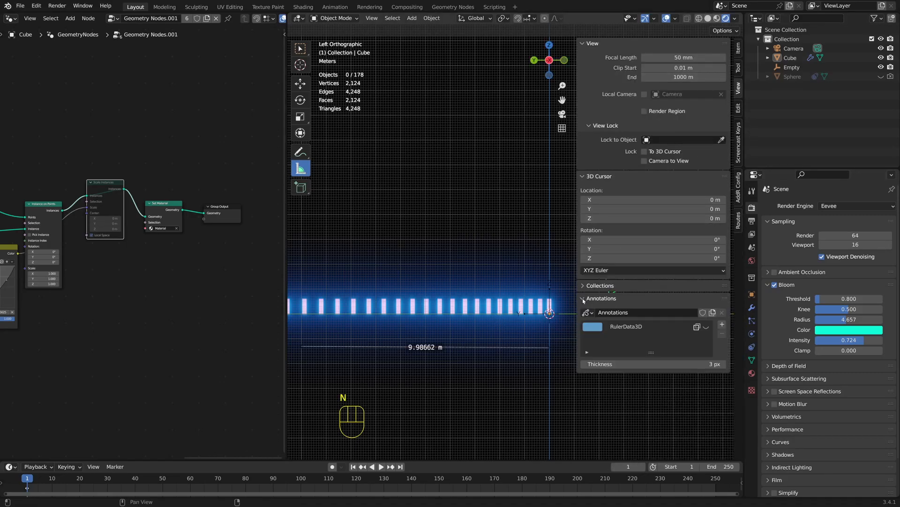
click(706, 327)
key(n)
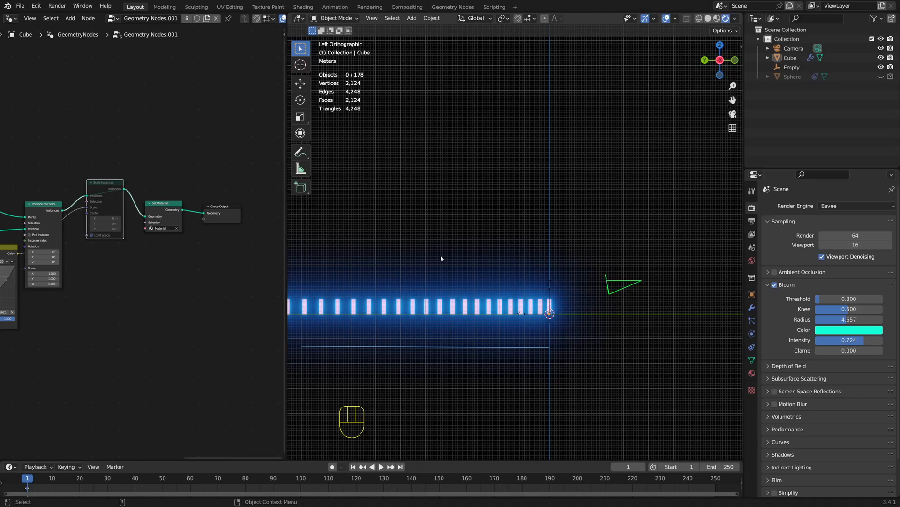
- Add a Point curve object from the simple curve types at the origin
key(shift+a)
mouse_move(441, 257)
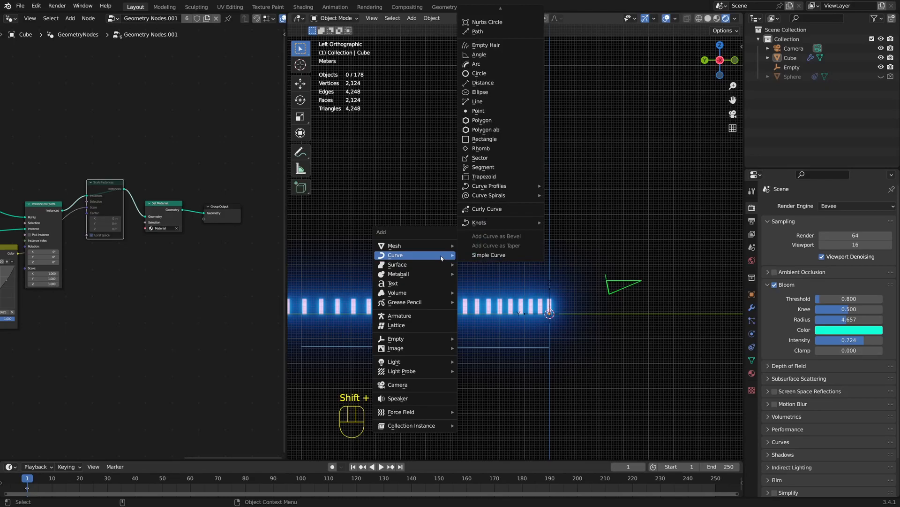
key(Down)
key(Down)
key(Down)
key(Down)
key(Down)
key(Down)
key(Down)
key(Down)
key(Down)
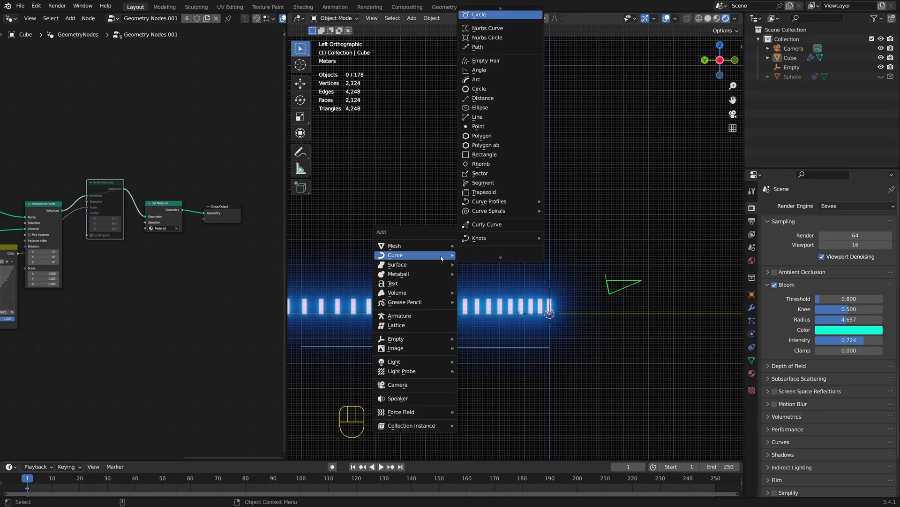
key(Down)
key(Down)
key(Up)
key(Up)
key(Up)
key(Up)
key(Up)
key(Up)
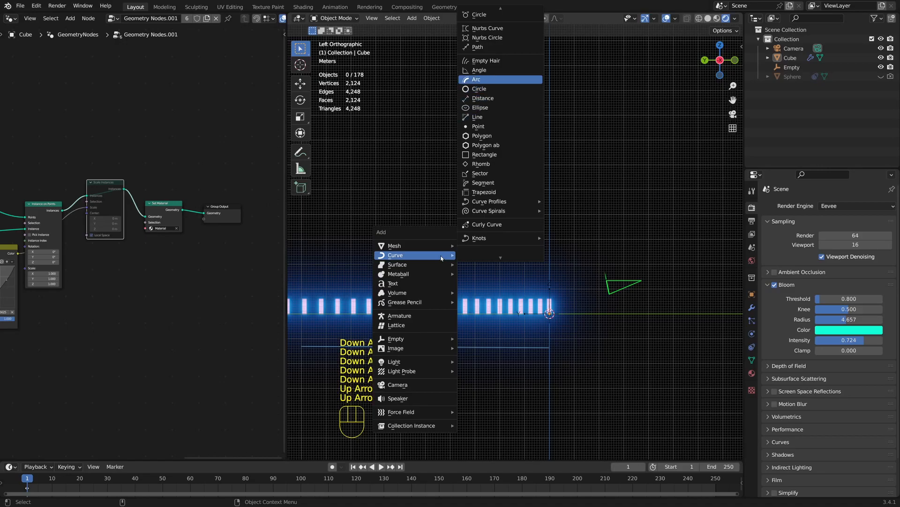
key(Down)
key(Down)
key(Down)
key(Down)
key(Down)
key(Down)
key(Down)
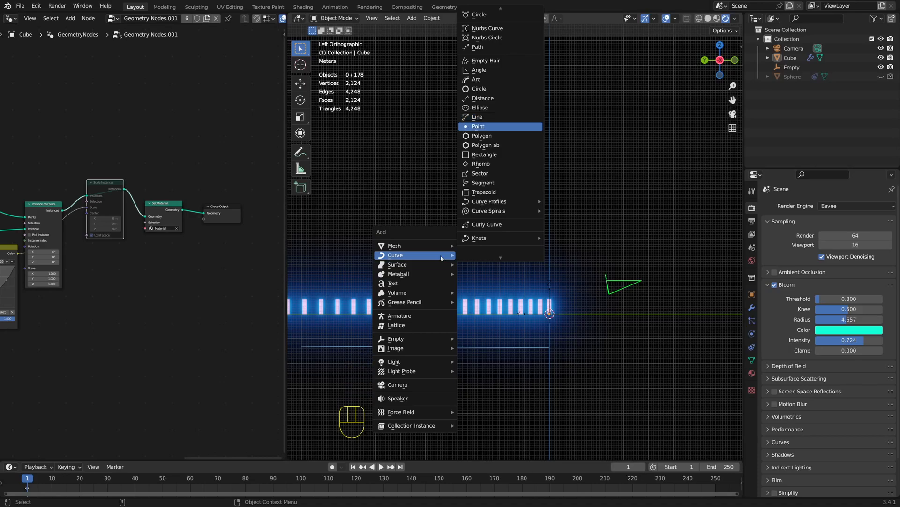
key(Up)
key(Down)
key(Return)
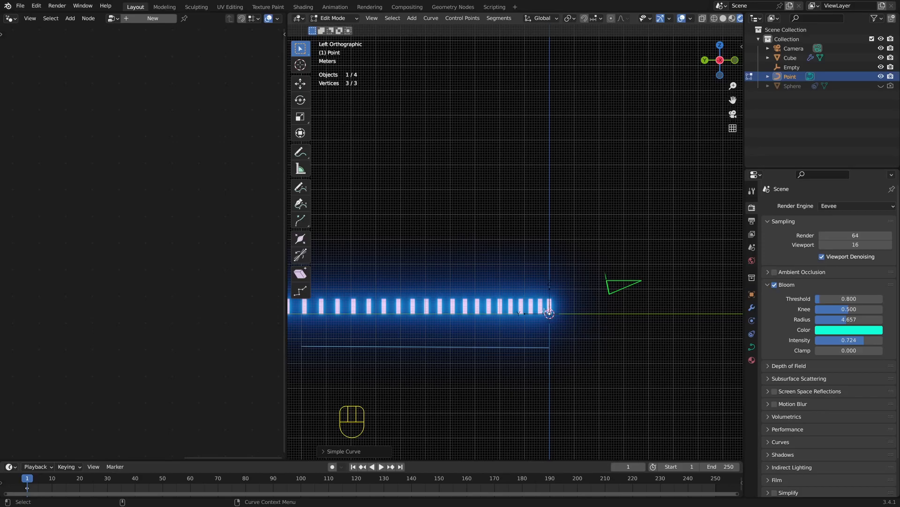
- Make the new point curve 3D and set its control point's tilt to 90°
click(751, 347)
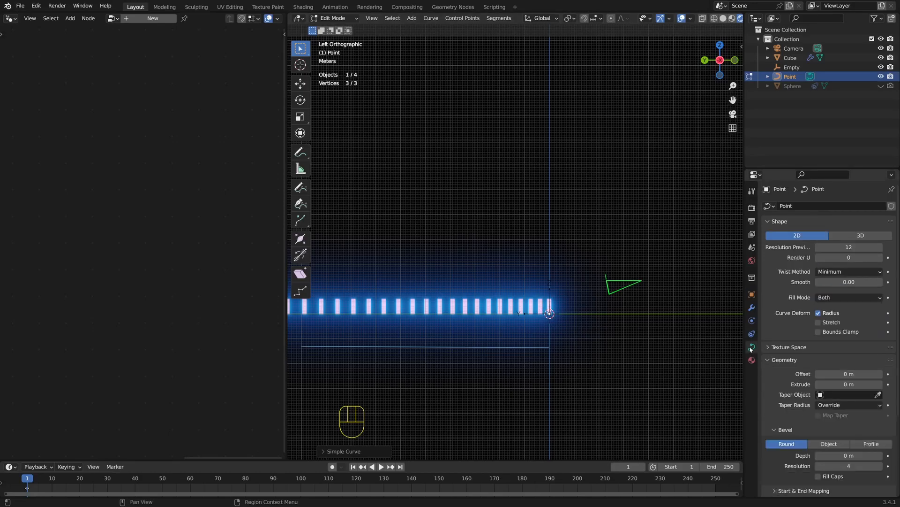
click(851, 236)
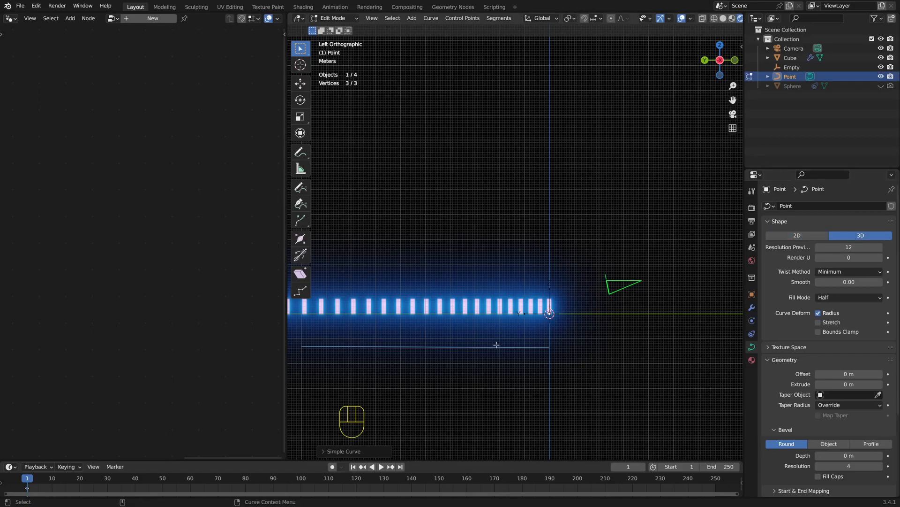
key(n)
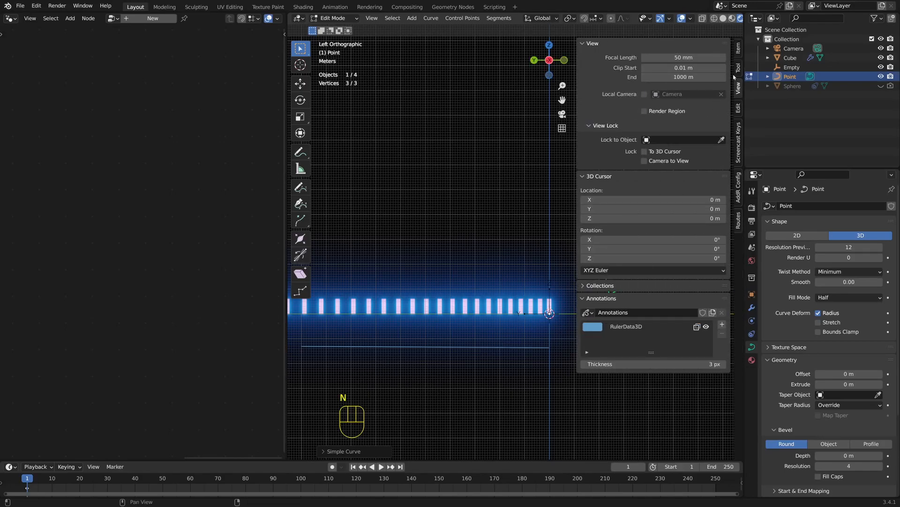
click(739, 48)
click(701, 124)
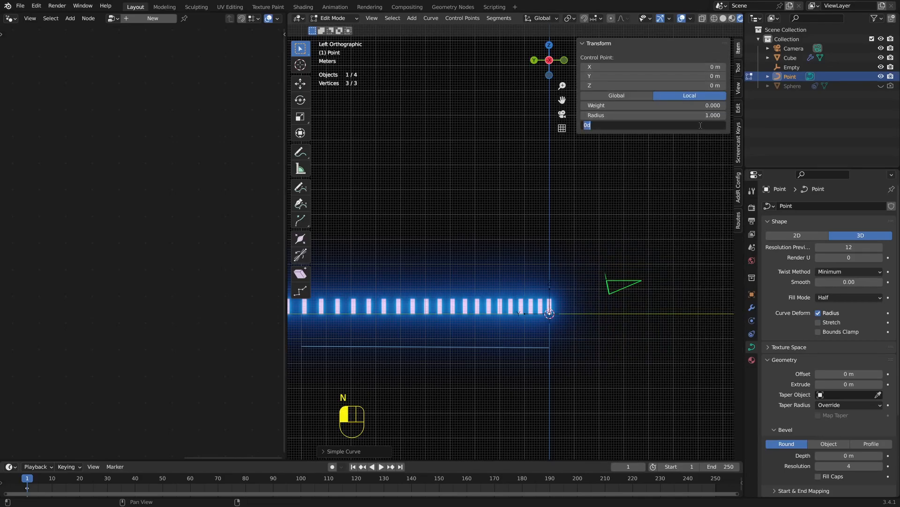
text(90)
key(Return)
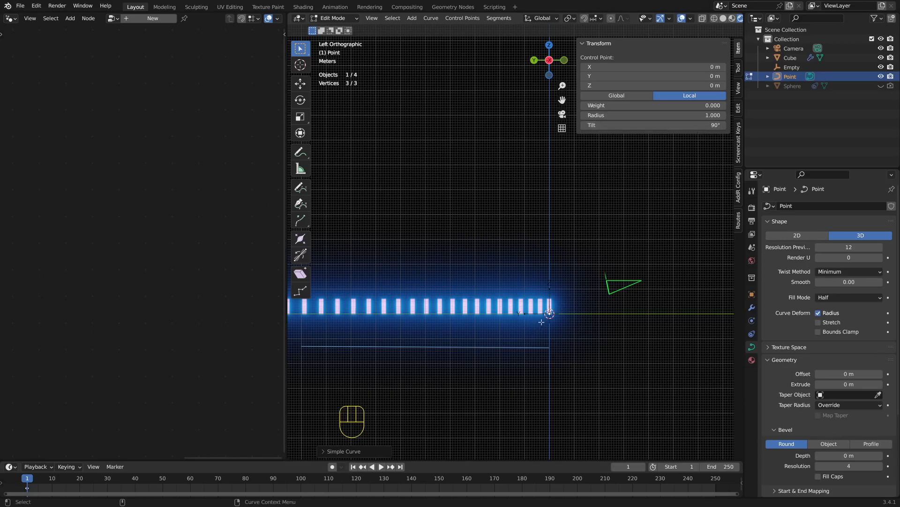
key(n)
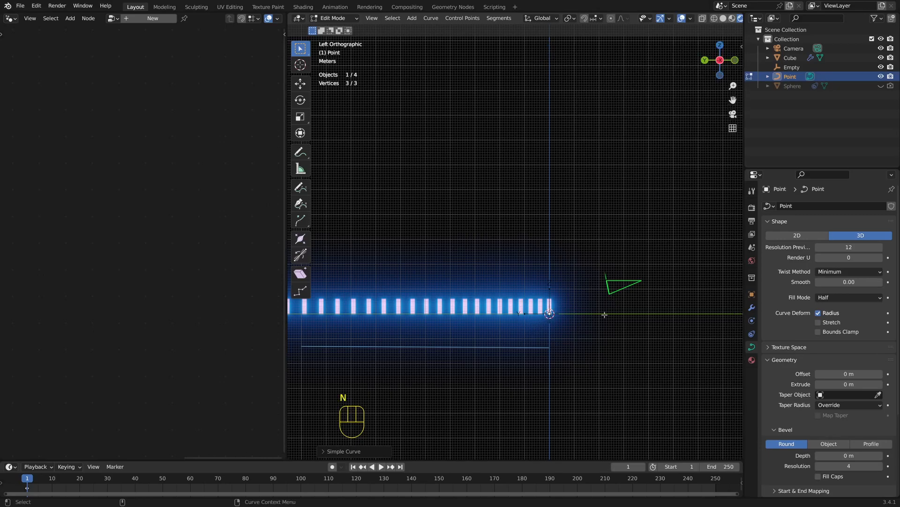
- Set the control point's handle type to Automatic and extrude it about 10 m along the Y axis beneath the row of letters
key(v)
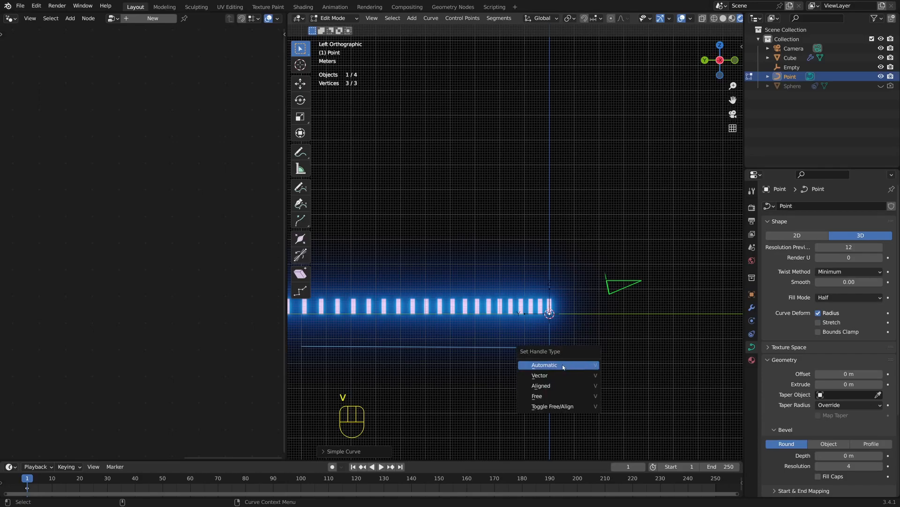
click(563, 365)
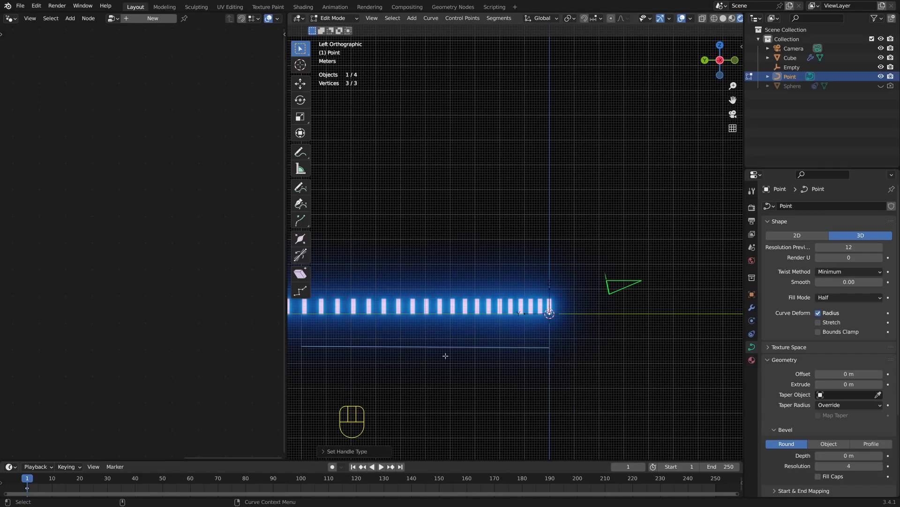
key(KP_2)
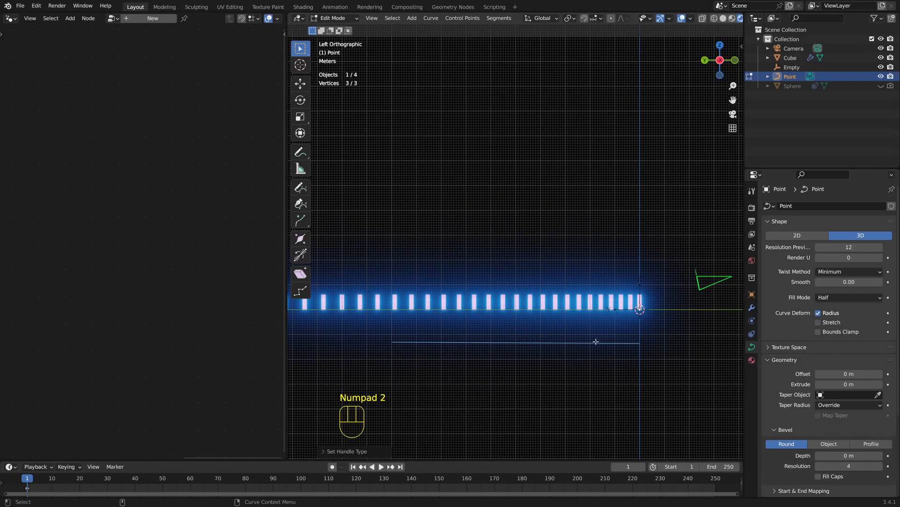
key(e)
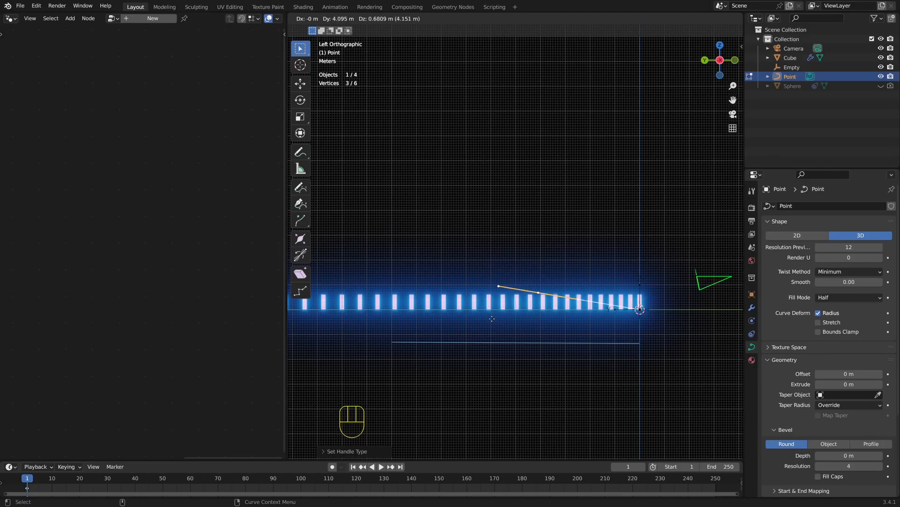
key(y)
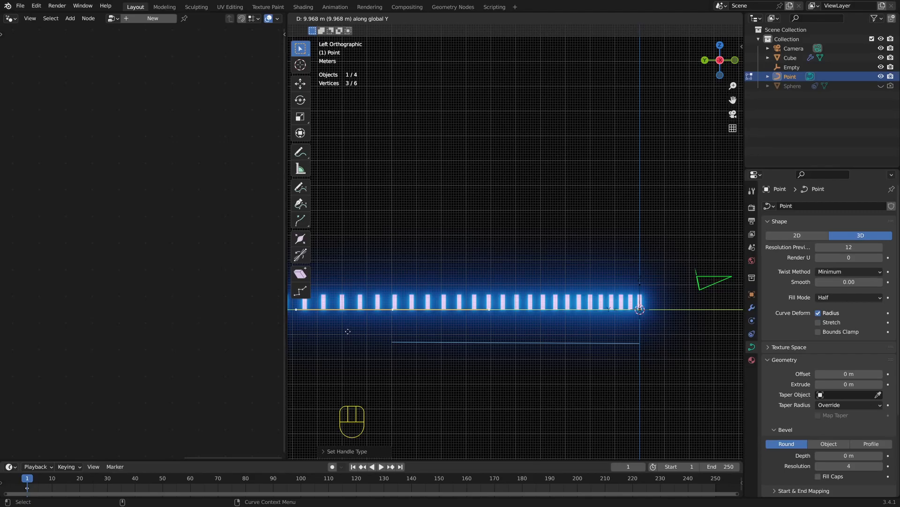
key(Return)
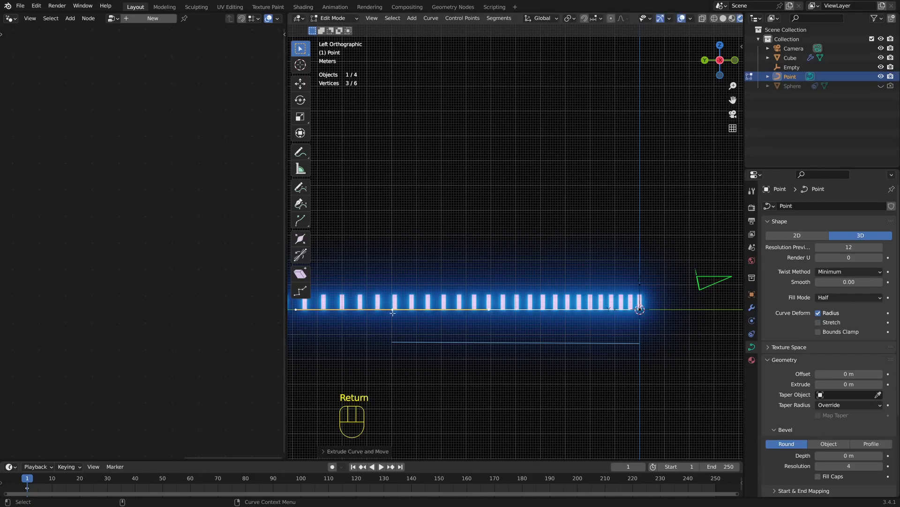
- Raise the curve's far end point about 3.8 m and move its inner handle down and outward to bend the curve
key(g)
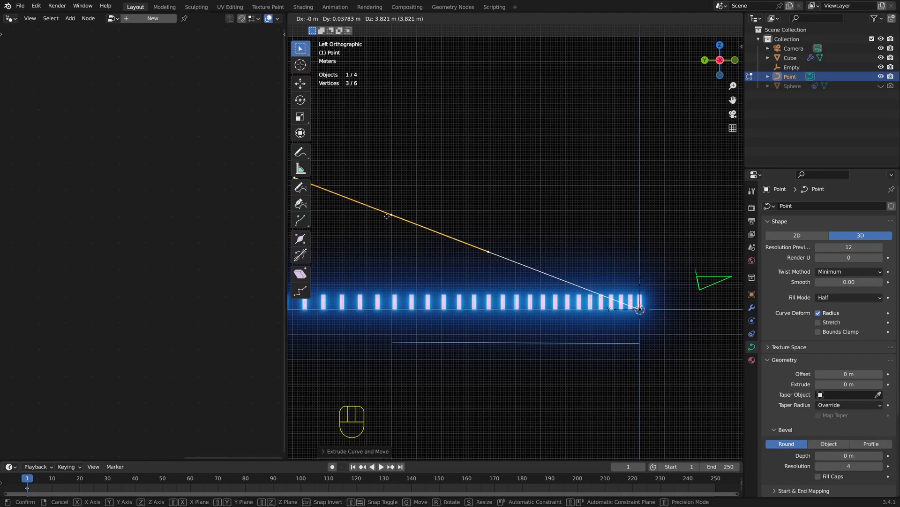
key(Return)
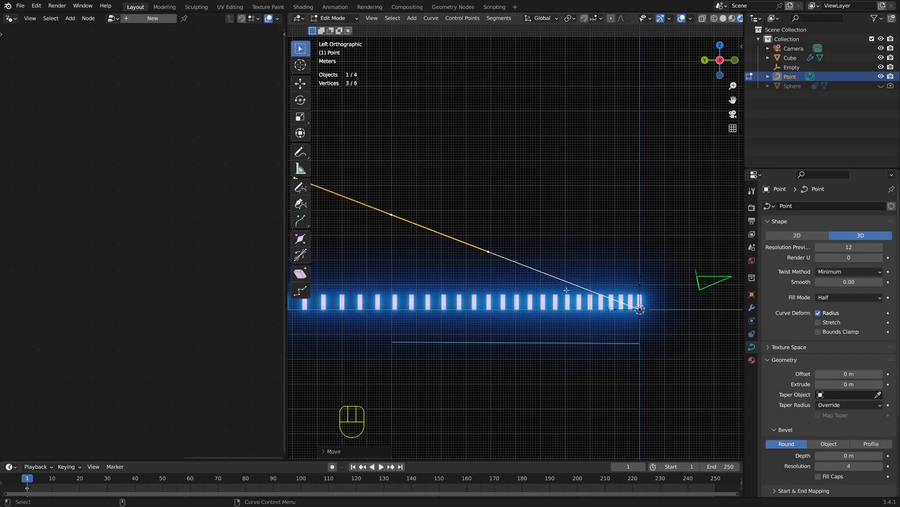
drag(465, 239, 506, 265)
key(g)
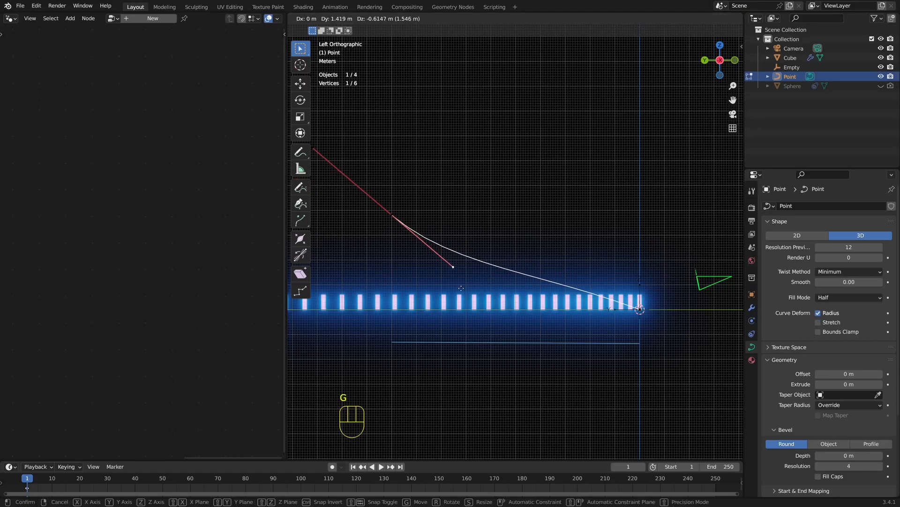
key(Return)
- Show all curve handles and move the origin point's inner handle about 4.7 m so it lies flat along the row
click(691, 19)
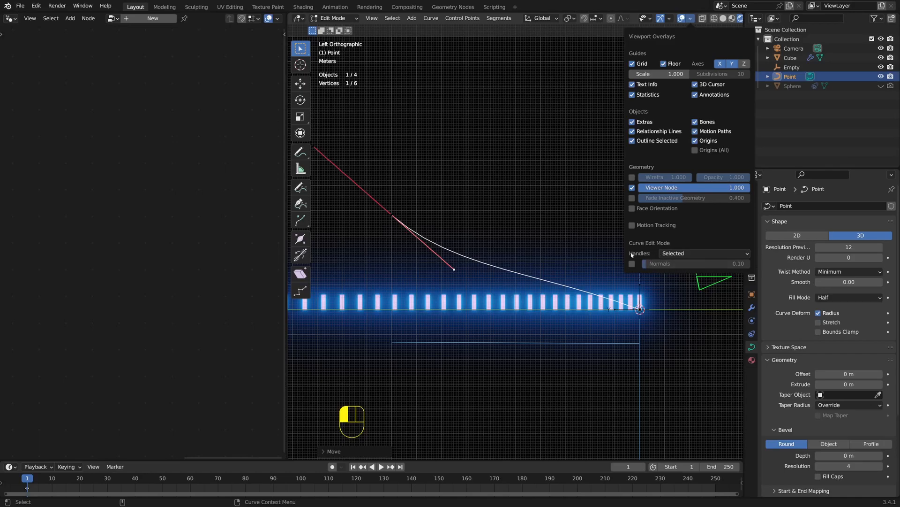
click(671, 253)
click(675, 287)
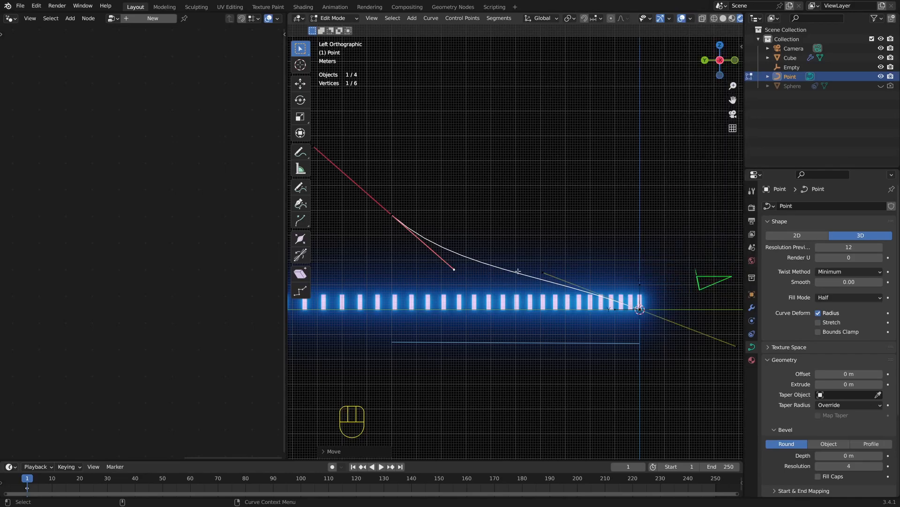
drag(531, 259, 550, 285)
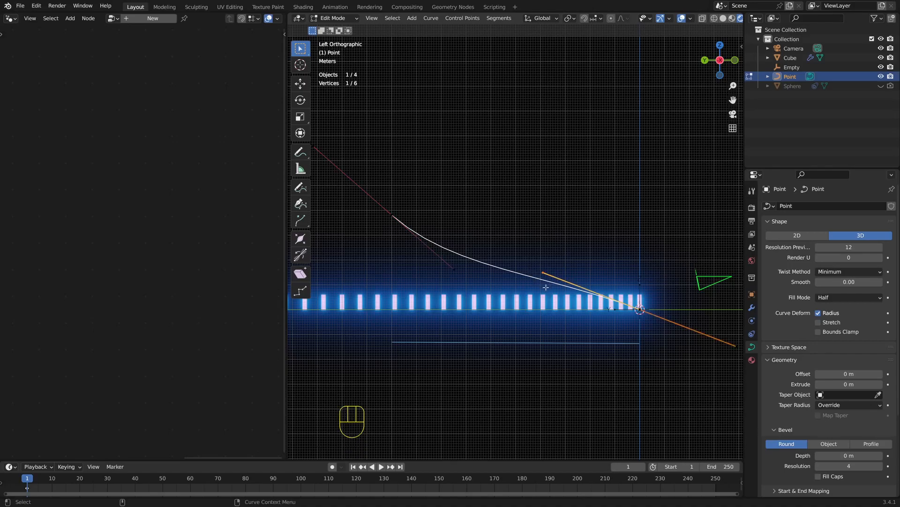
key(g)
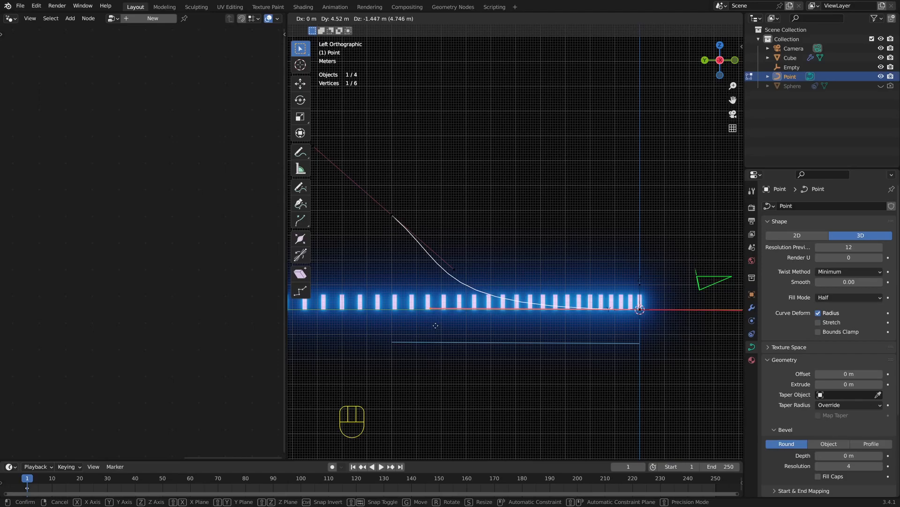
key(Return)
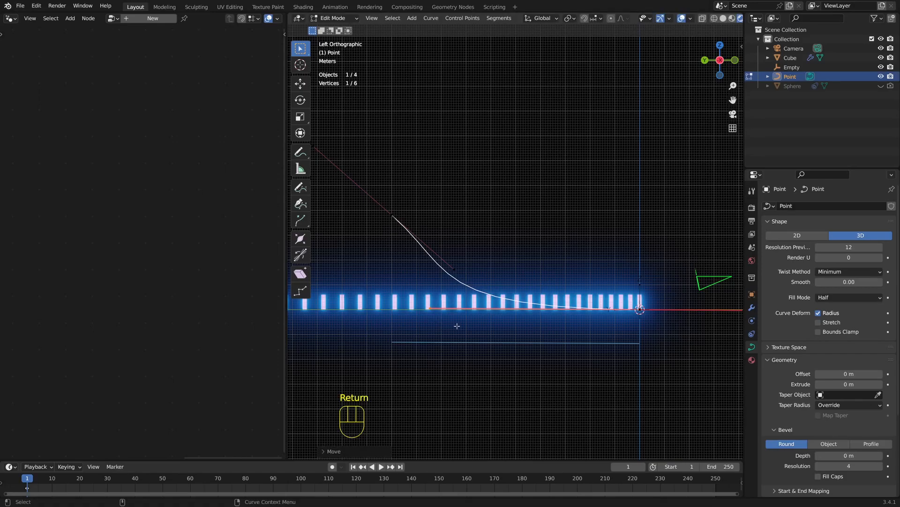
- Return to Object Mode and add a Curve modifier to the Cube object after its Geometry Nodes modifier
key(KP_1)
middle_drag(515, 338, 467, 337)
key(KP_3)
key(KP_2)
key(KP_1)
middle_drag(464, 292, 479, 300)
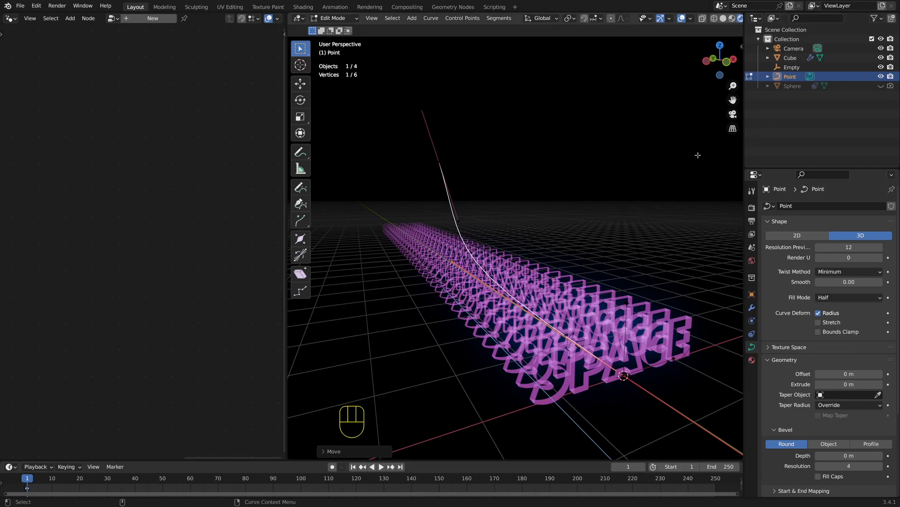
key(Tab)
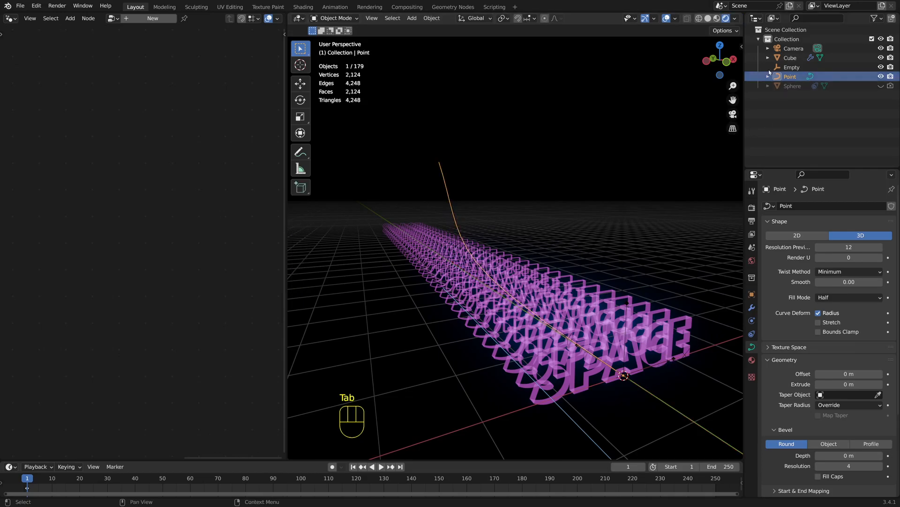
click(790, 58)
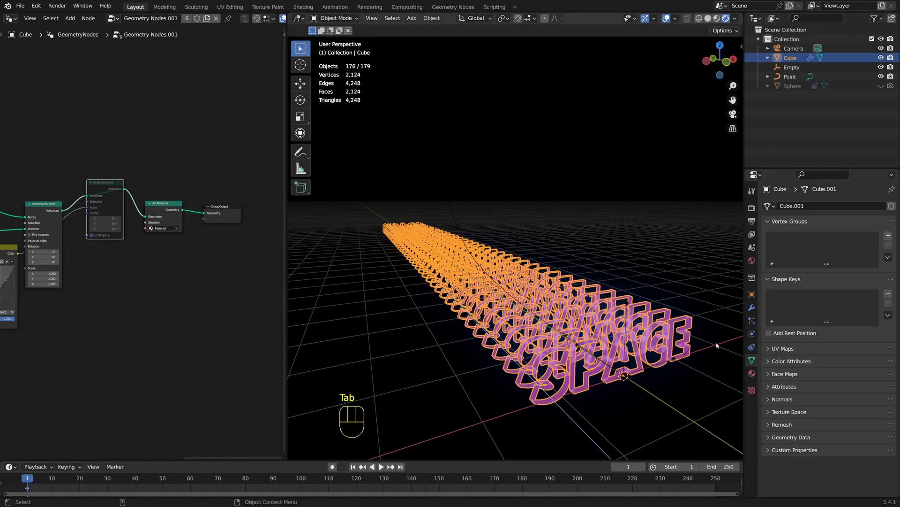
click(751, 307)
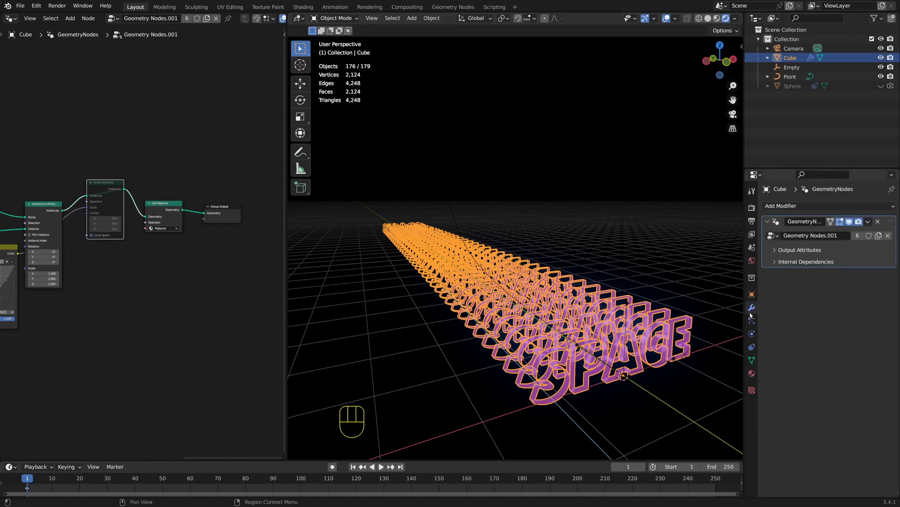
click(804, 206)
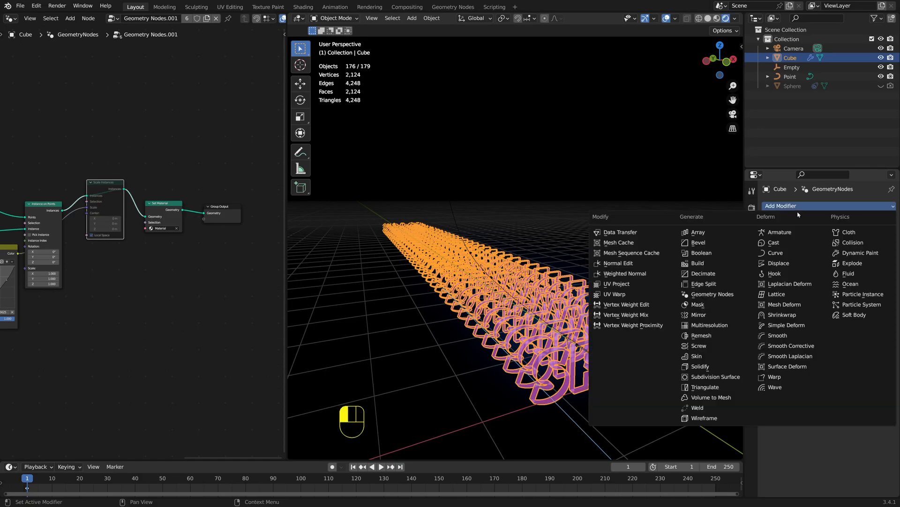
click(771, 253)
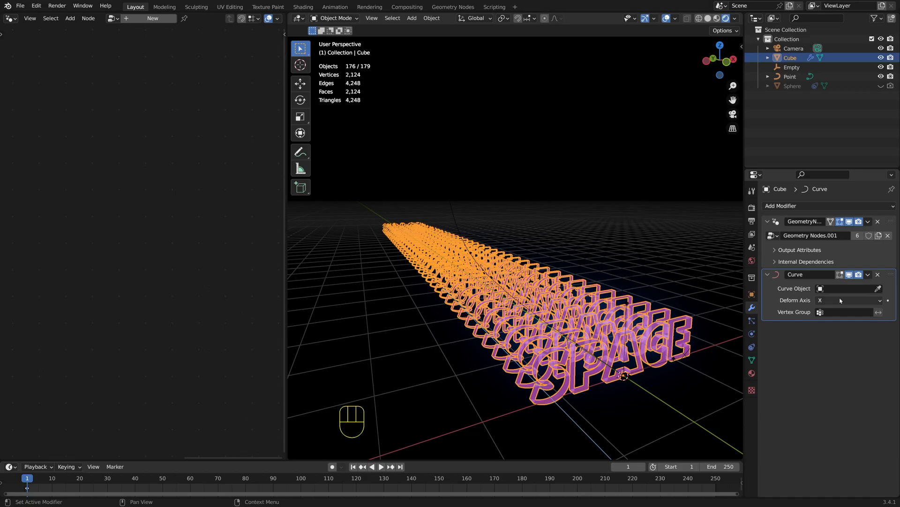
- Set the Curve modifier's deform axis to Y and assign the Point curve as its curve object
click(838, 302)
click(827, 321)
click(833, 287)
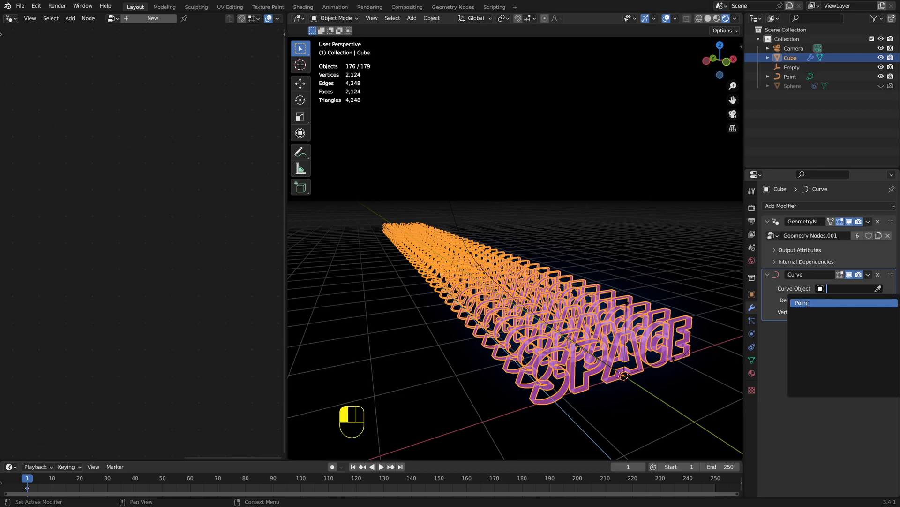
click(807, 304)
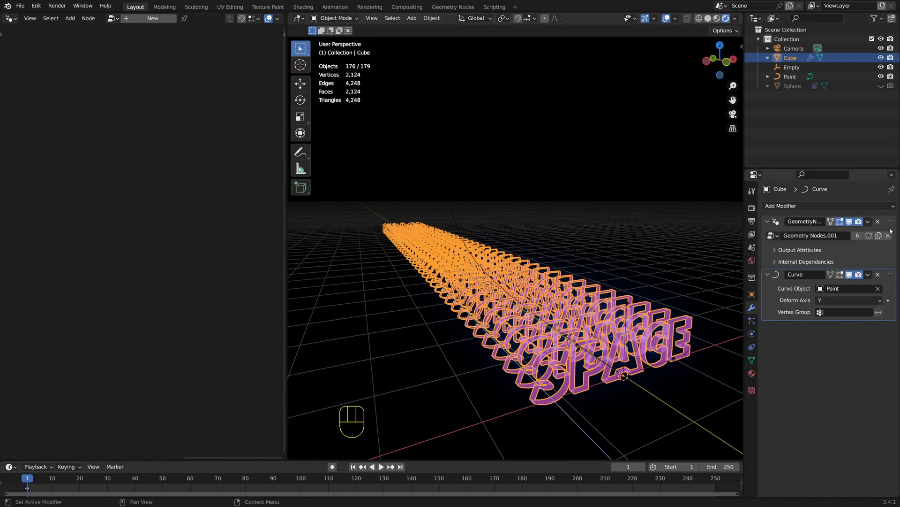
click(888, 224)
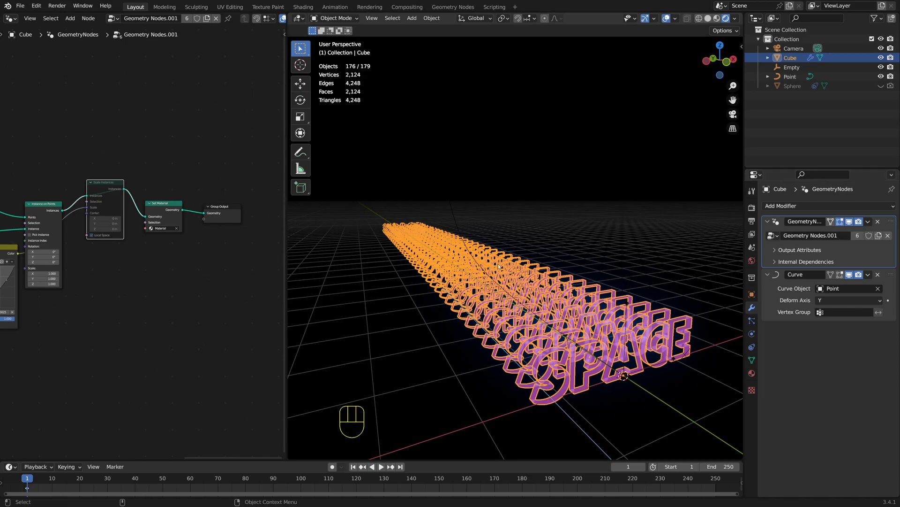
click(892, 278)
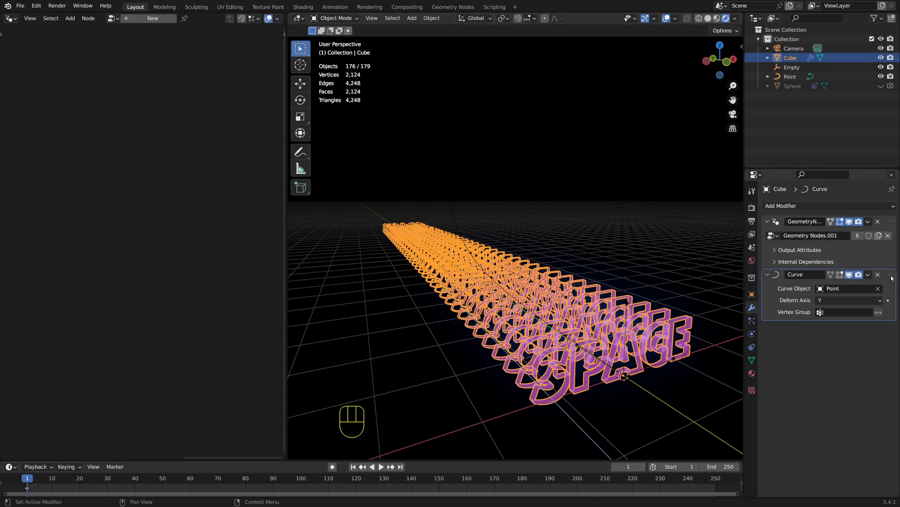
click(889, 223)
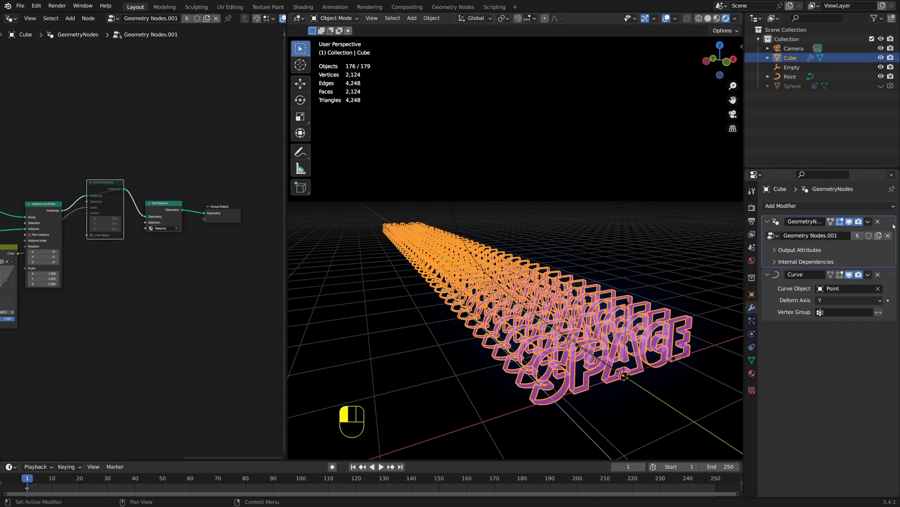
click(892, 277)
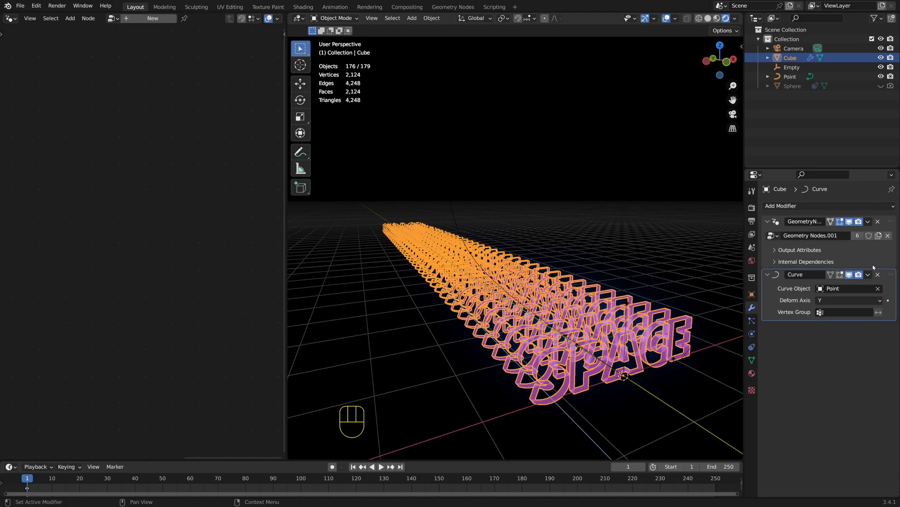
click(793, 251)
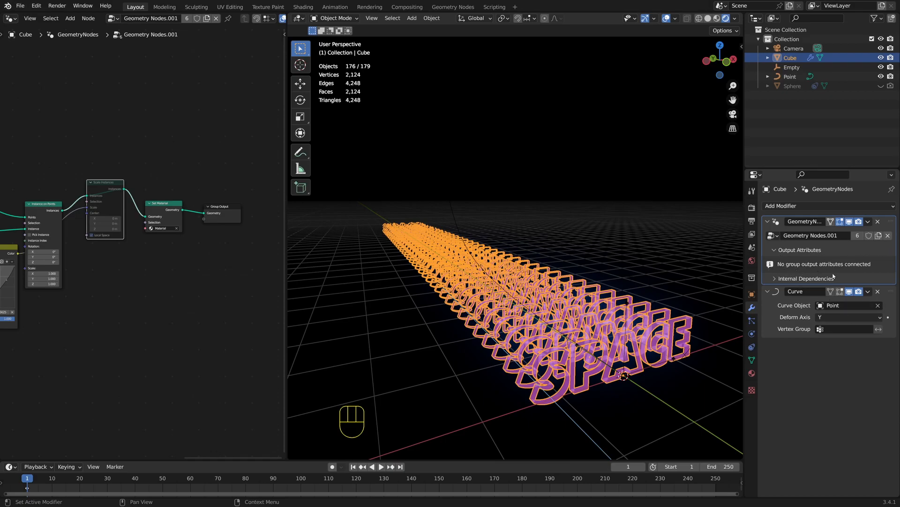
click(773, 251)
click(772, 252)
click(772, 251)
click(771, 251)
click(773, 252)
click(889, 275)
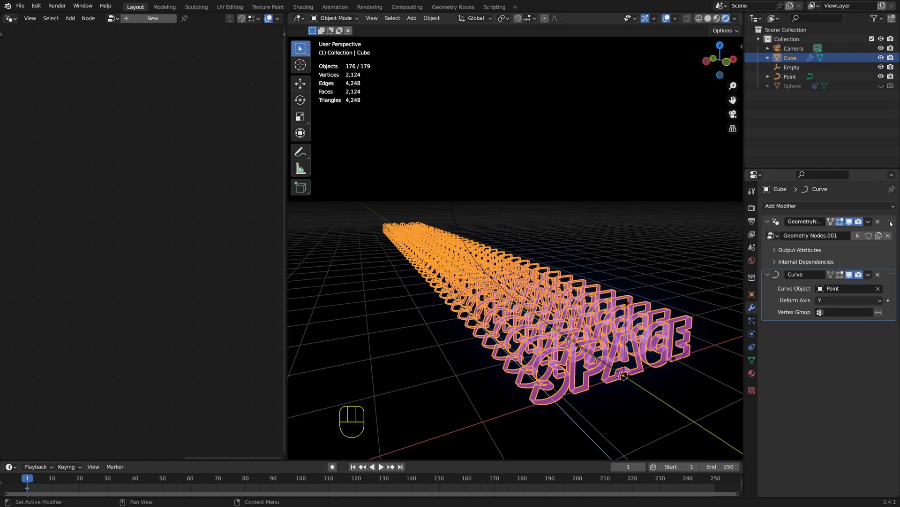
click(891, 225)
click(891, 278)
click(889, 226)
click(890, 278)
- Move the Group Output node away from Set Material and pin the Geometry Nodes.001 tree so it stays shown with the Cube deselected
click(887, 225)
click(210, 207)
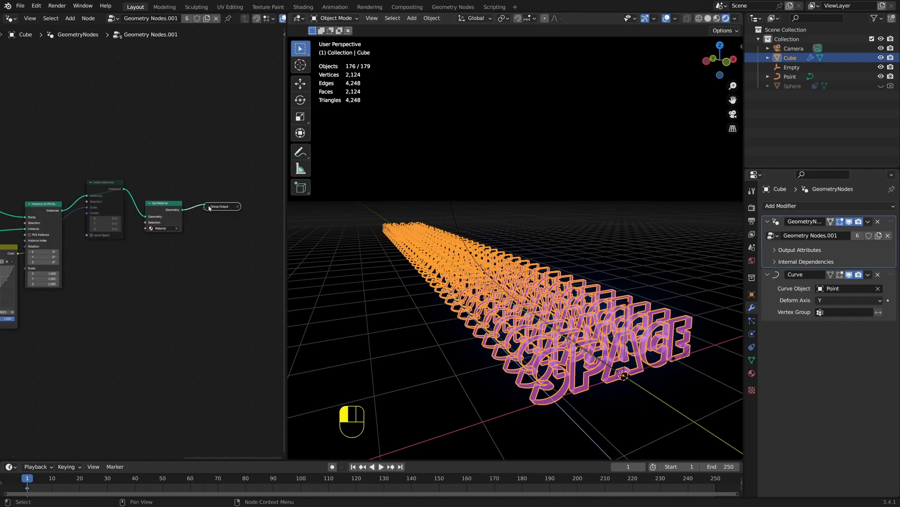
click(222, 209)
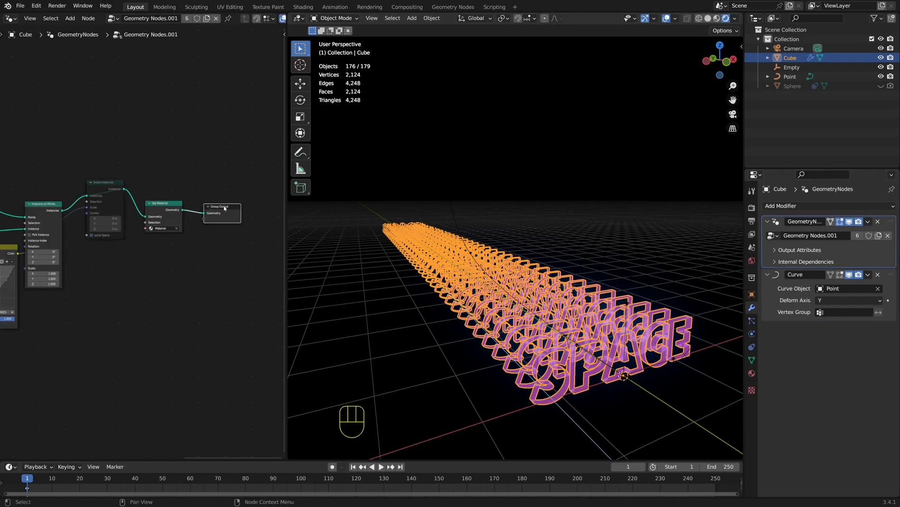
drag(223, 208, 257, 210)
click(228, 18)
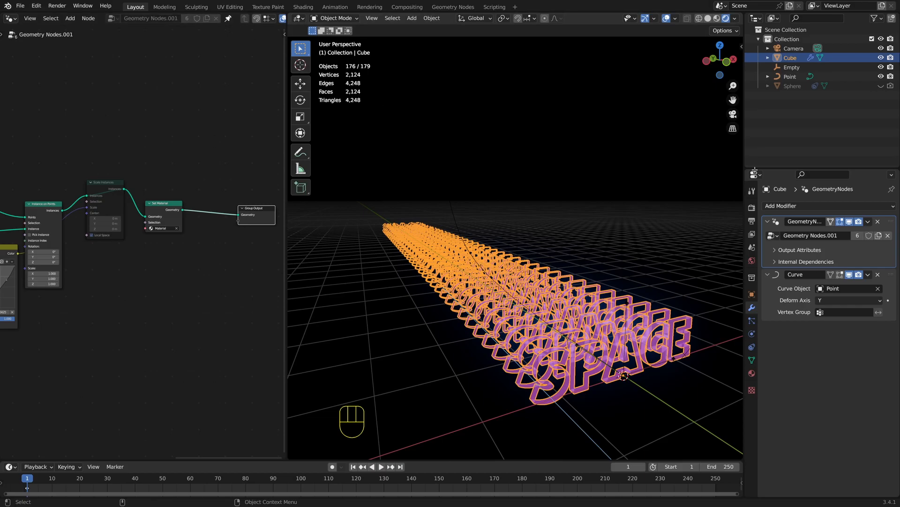
click(767, 143)
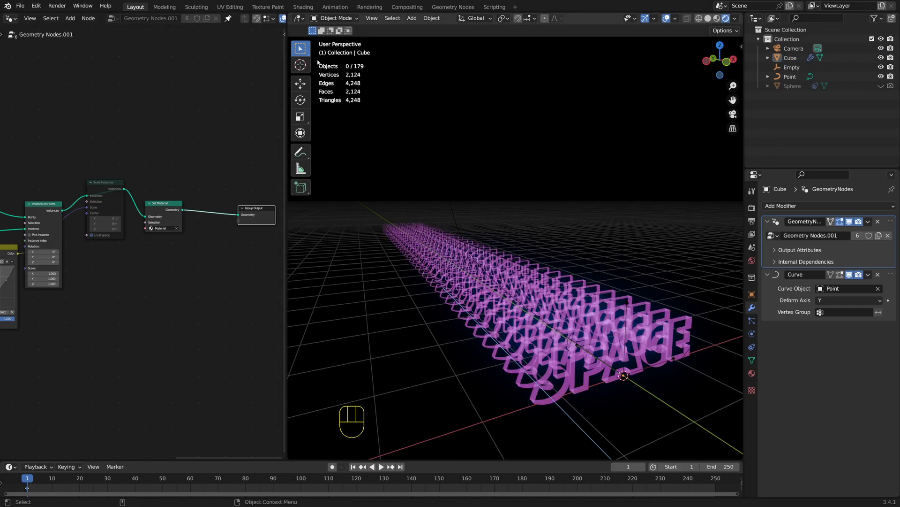
click(788, 39)
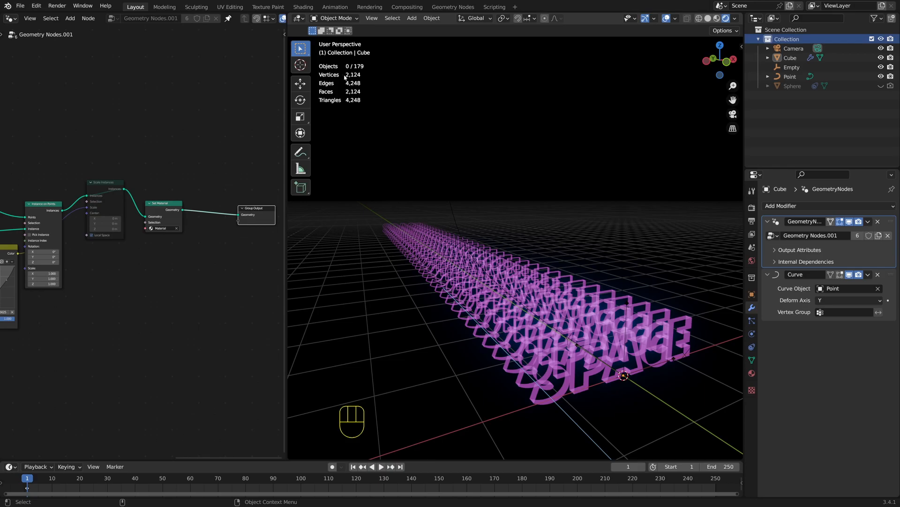
- Insert a Realize Instances node between the Set Material and Group Output nodes
key(g)
click(226, 195)
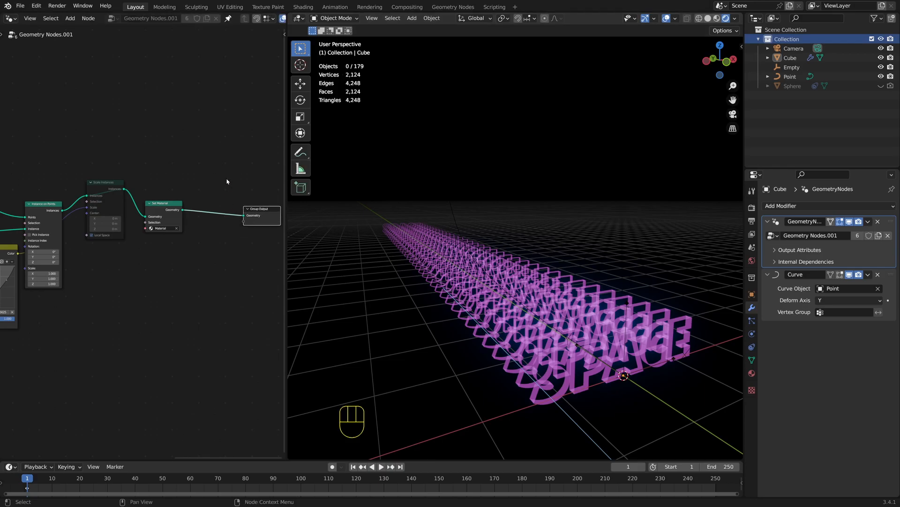
key(shift+a)
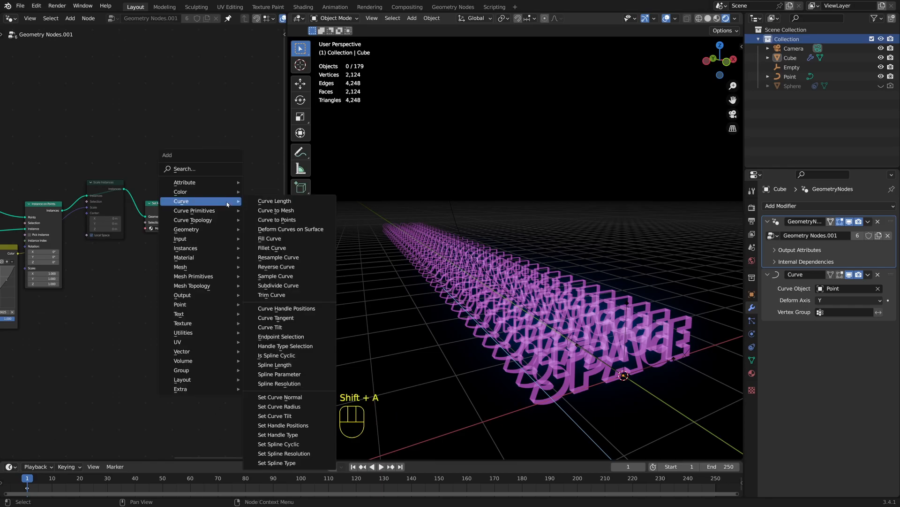
text(s)
text(real)
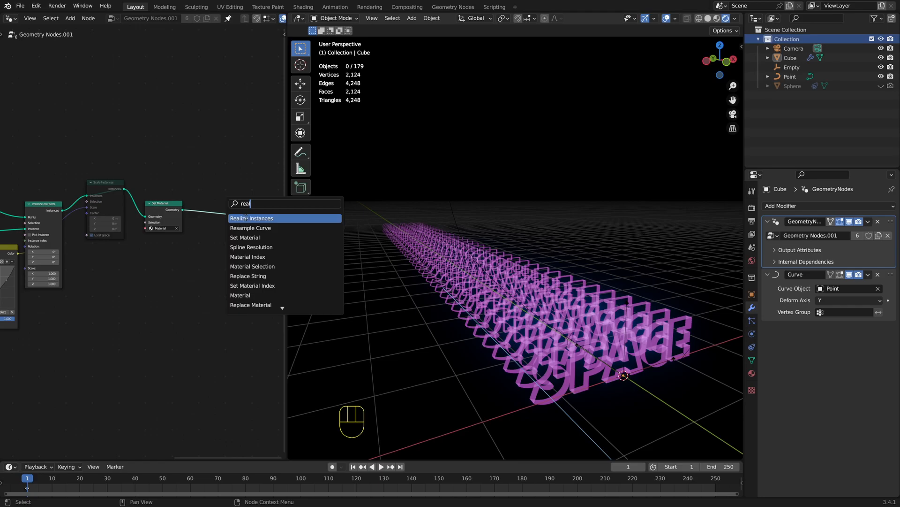
key(Return)
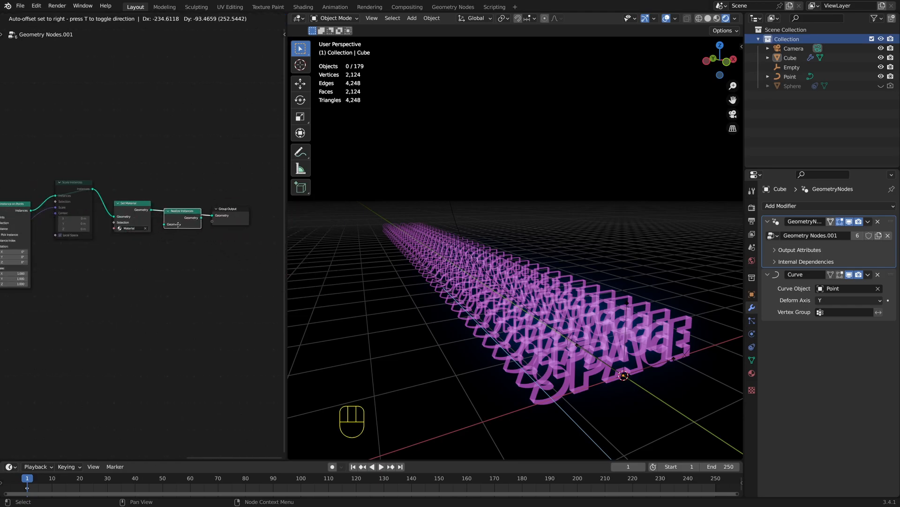
click(176, 227)
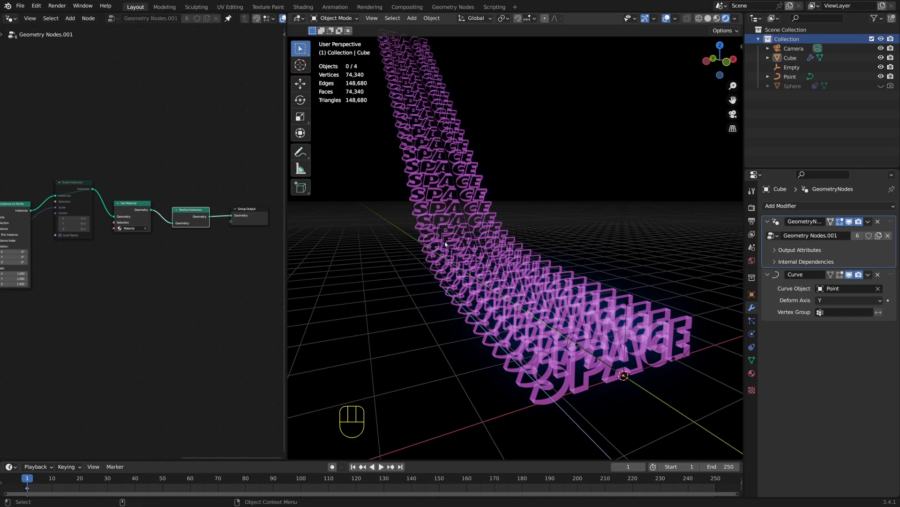
- Examine the bent row of letters from several angles and compare it with the Realize Instances node muted
key(KP_1)
key(KP_3)
key(KP_3)
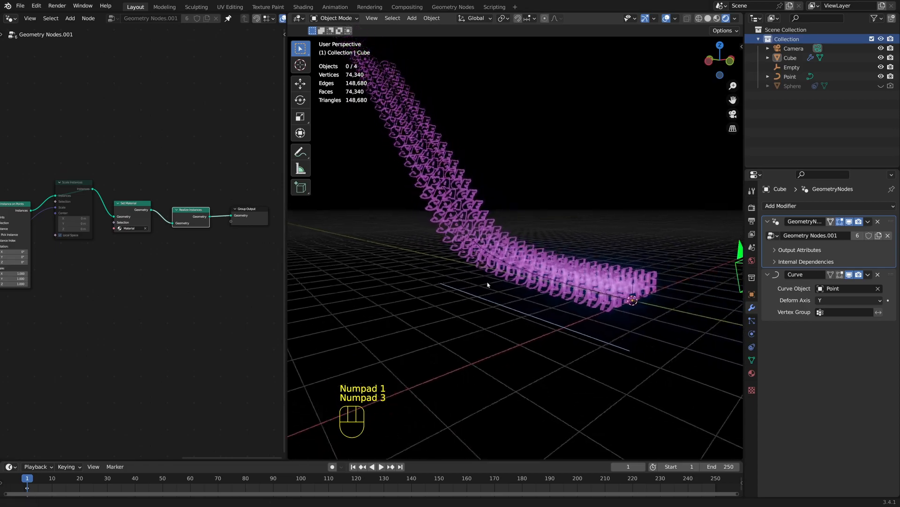
key(KP_1)
key(KP_3)
key(KP_2)
key(KP_1)
key(KP_3)
key(KP_2)
key(KP_1)
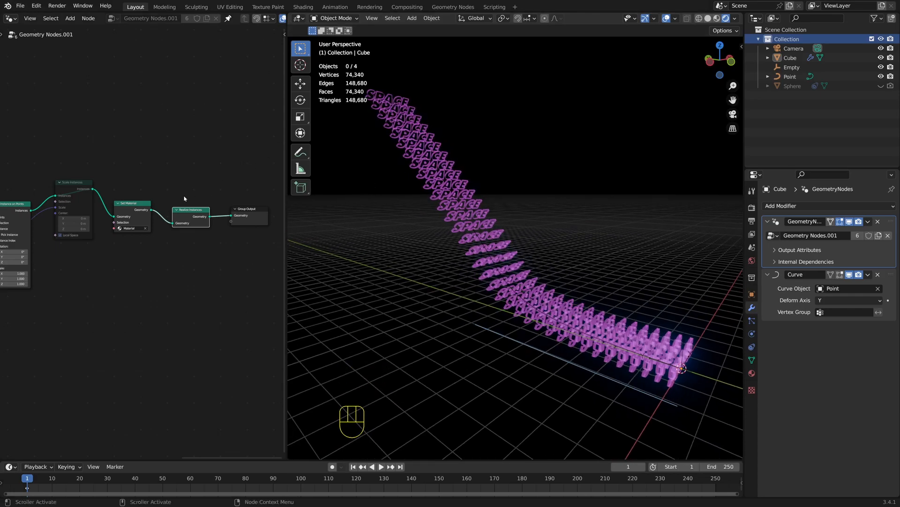
key(m)
key(m)
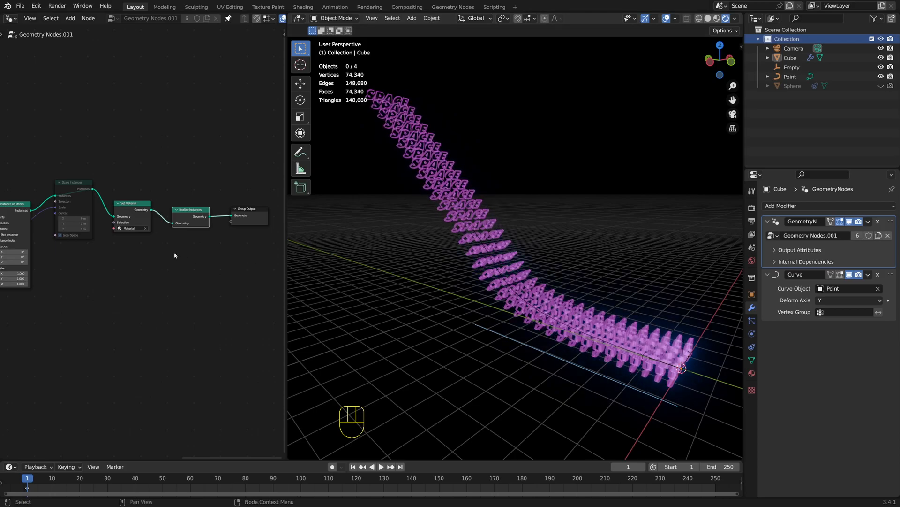
- Set the Value of the Map Range node feeding the Resample Curve count to about 114 and look through the camera
middle_drag(182, 255, 109, 196)
drag(109, 196, 178, 229)
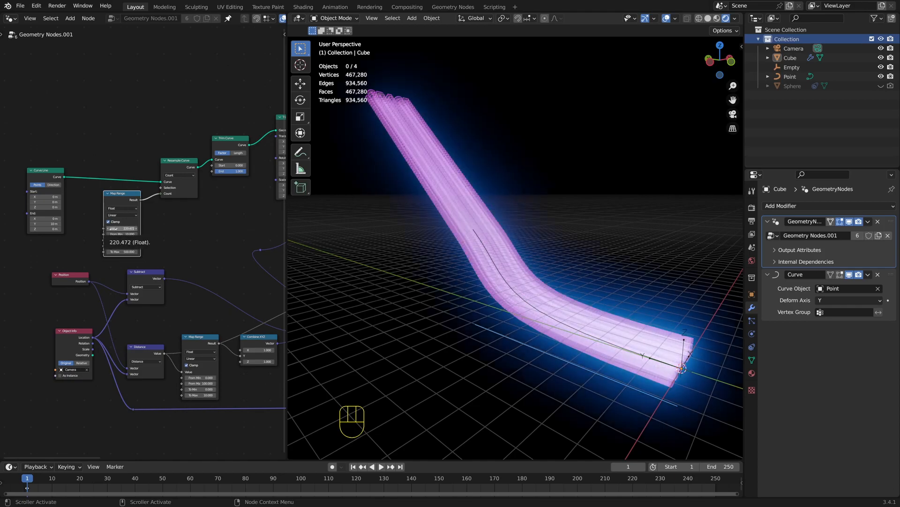
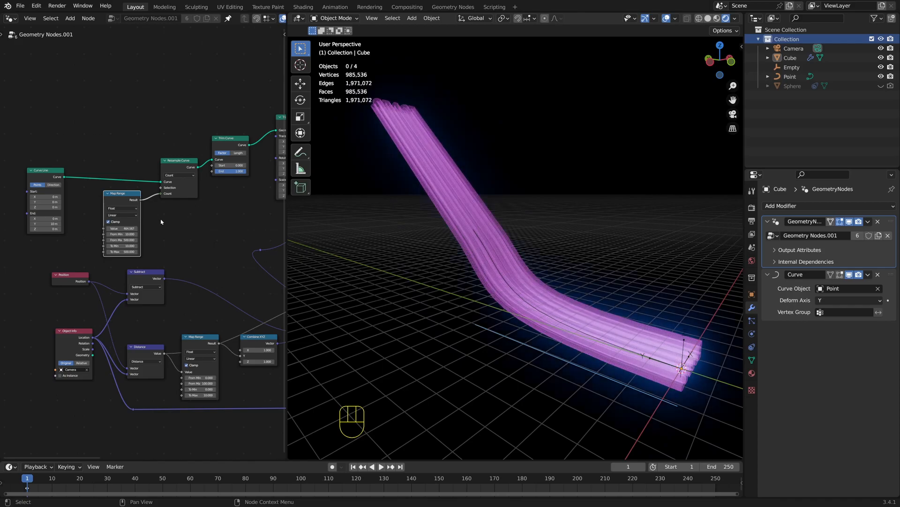
key(KP_0)
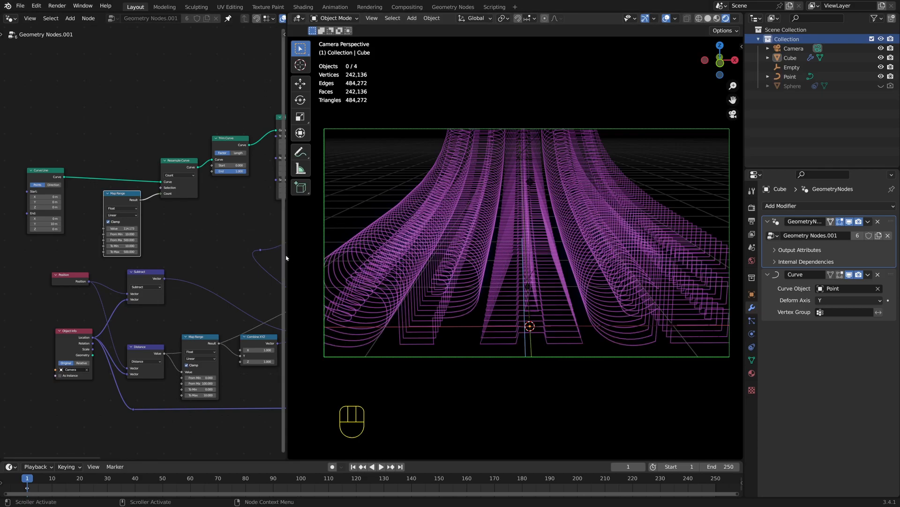
- Widen the node editor area and hide the toolbar in the camera viewport
drag(286, 257, 405, 255)
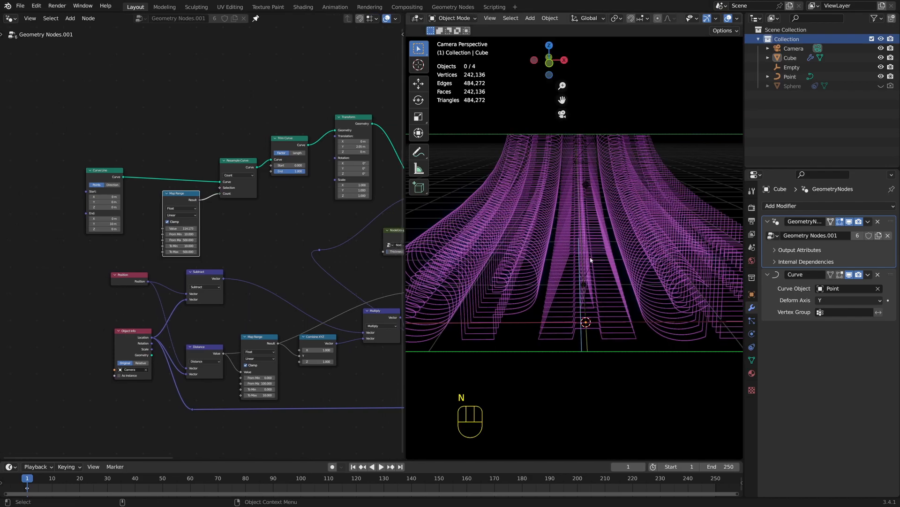
key(n)
click(739, 87)
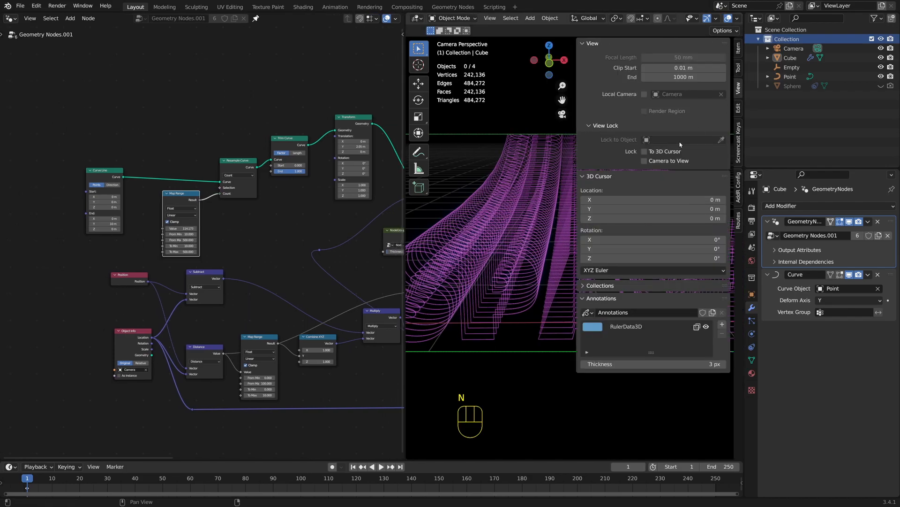
key(n)
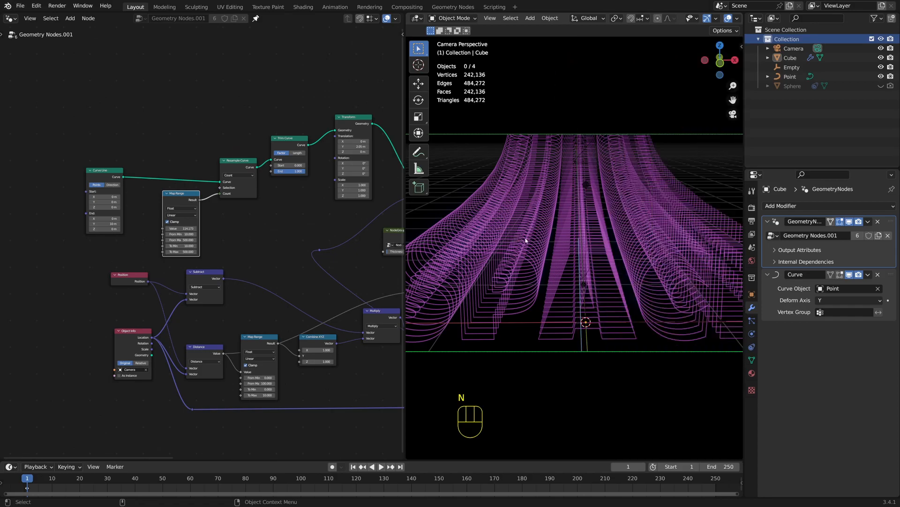
key(KP_3)
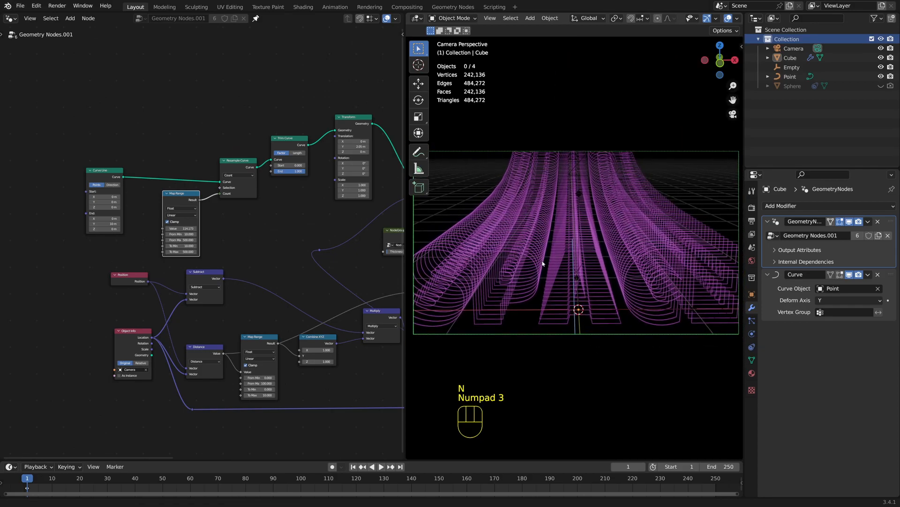
key(t)
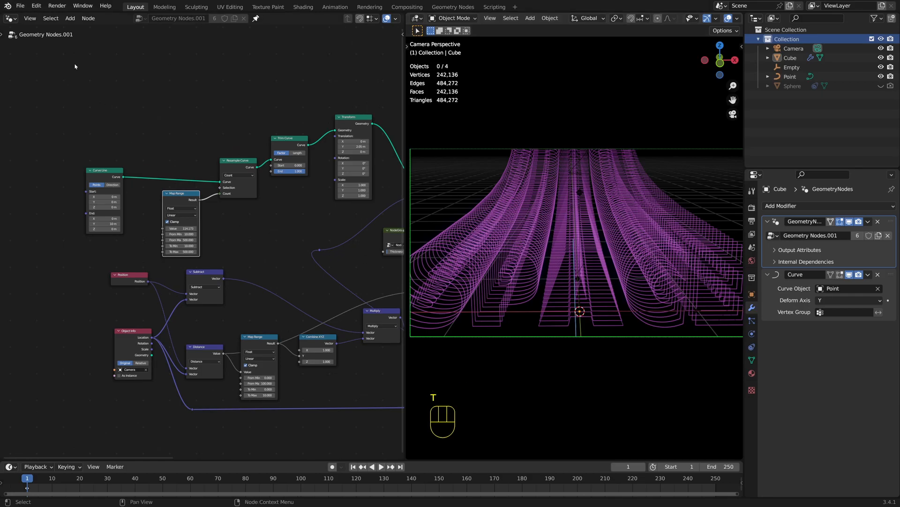
- Turn the node editor area into a second 3D viewport showing the curve from the left side in rendered shading
click(10, 19)
click(34, 45)
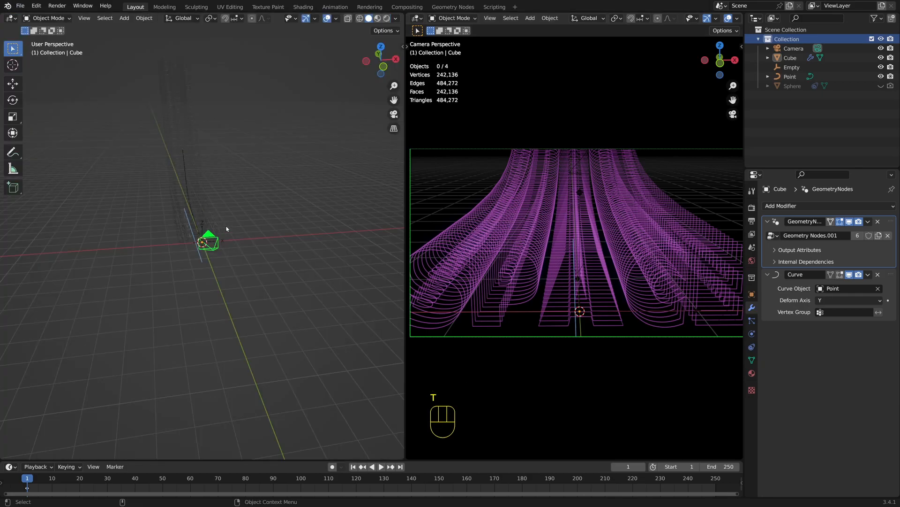
key(KP_4)
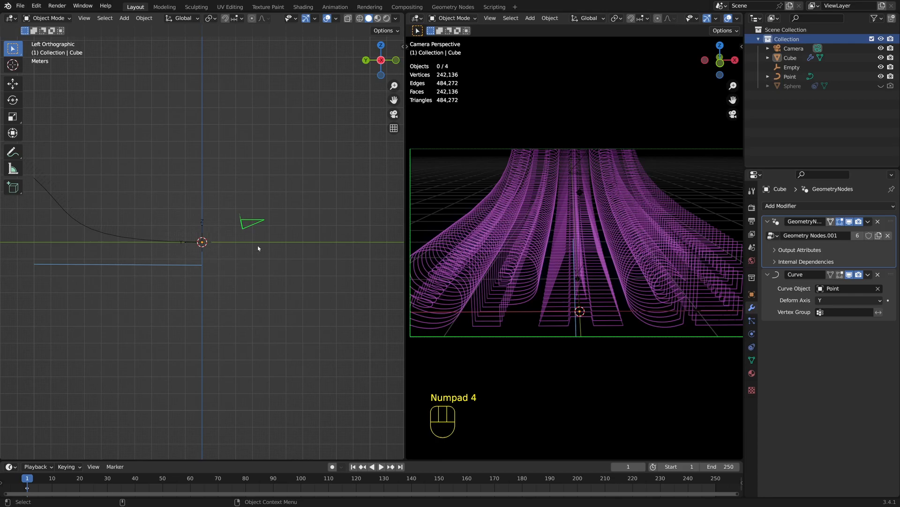
key(z)
key(KP_2)
key(KP_2)
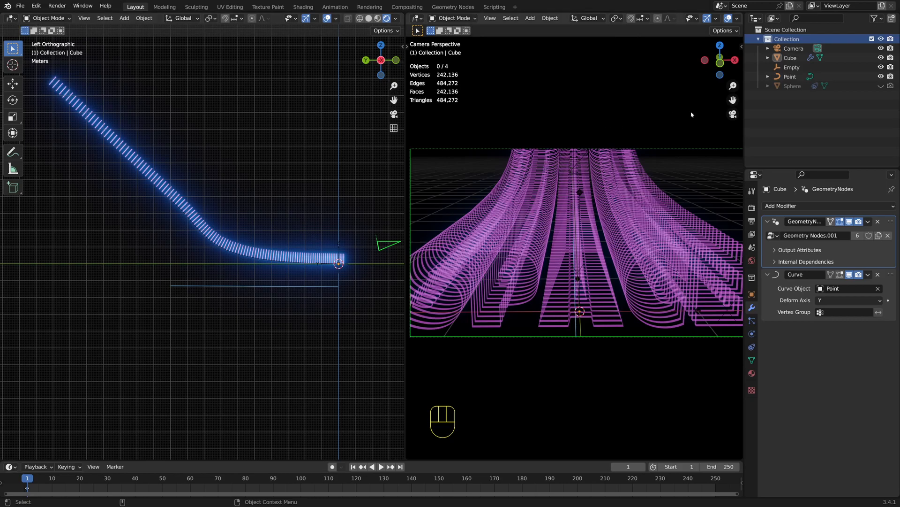
- Set the Camera's focal length to 20 mm
click(794, 49)
click(752, 334)
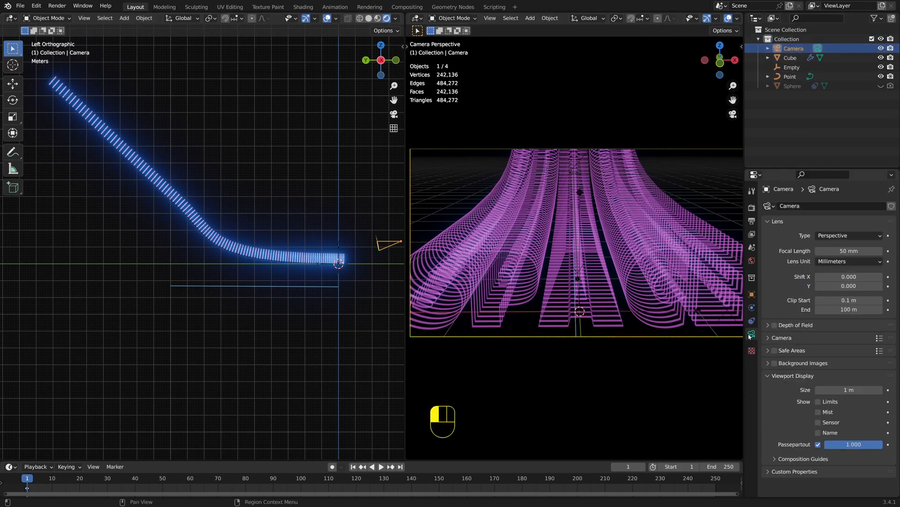
click(829, 251)
text(20)
key(Return)
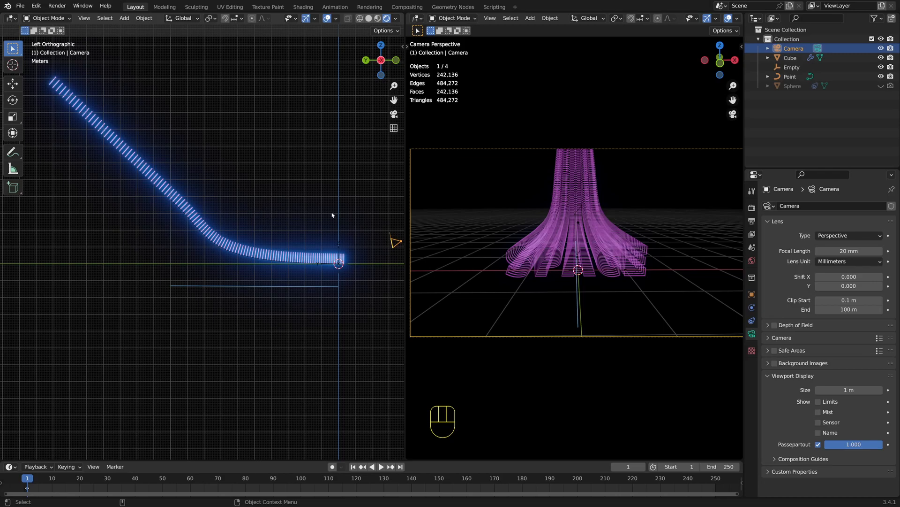
- Edit the Point curve and move its front control point about 1.96 m toward the camera and about 0.27 m up
click(790, 77)
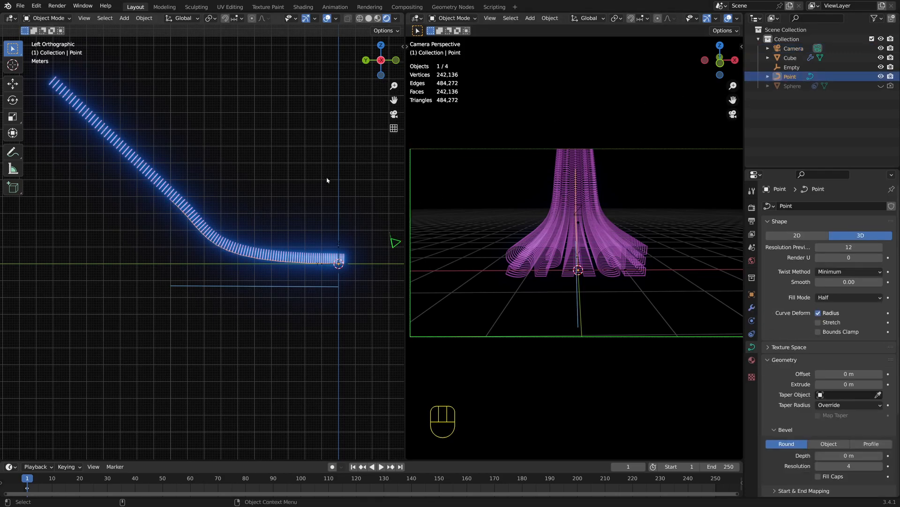
key(Tab)
key(KP_3)
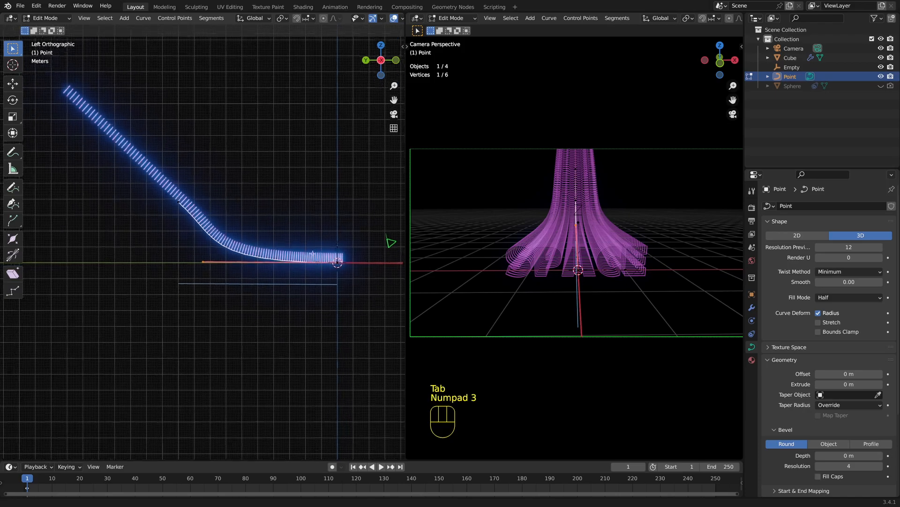
key(KP_2)
key(KP_3)
key(KP_2)
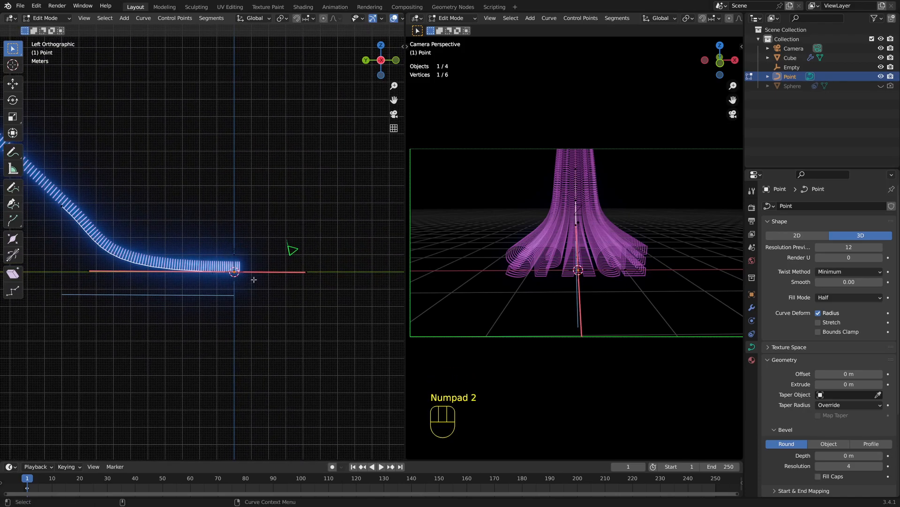
key(g)
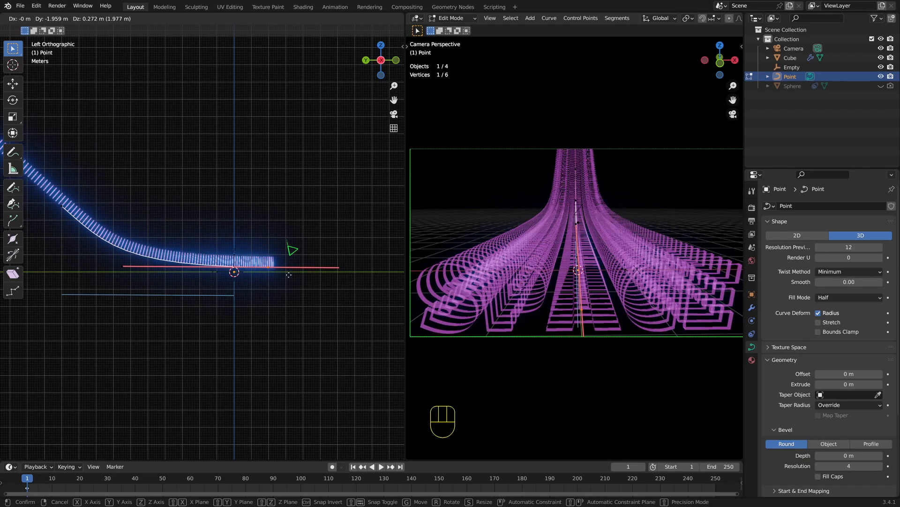
key(Return)
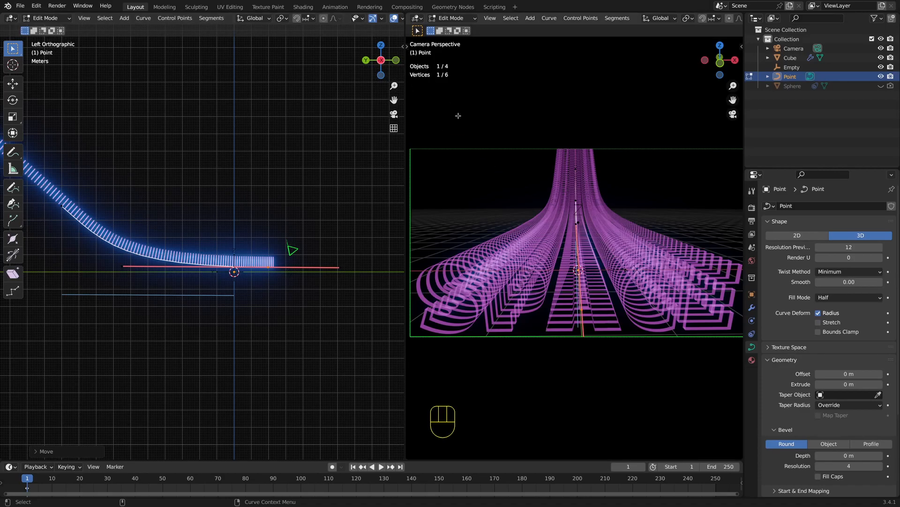
- Show the toolbar in the camera viewport and place the 3D cursor at the front end of the letter row
key(t)
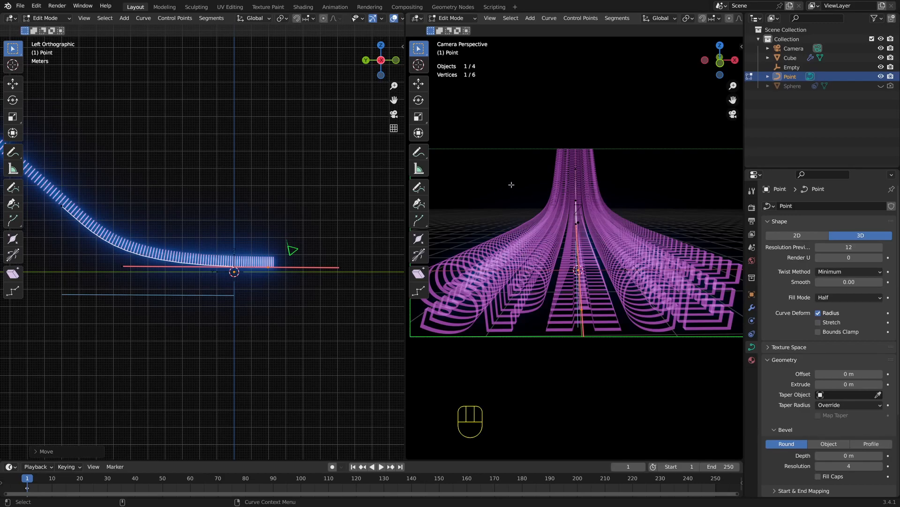
click(419, 65)
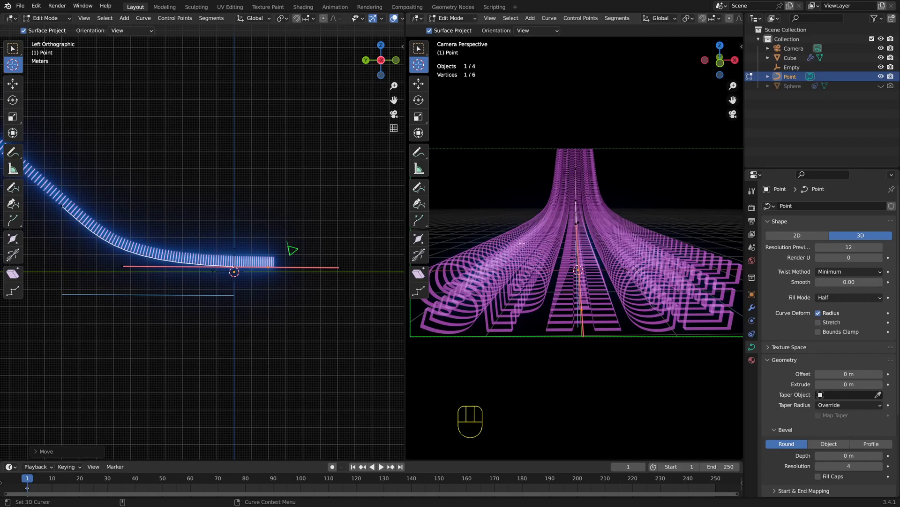
click(588, 323)
key(shift+s)
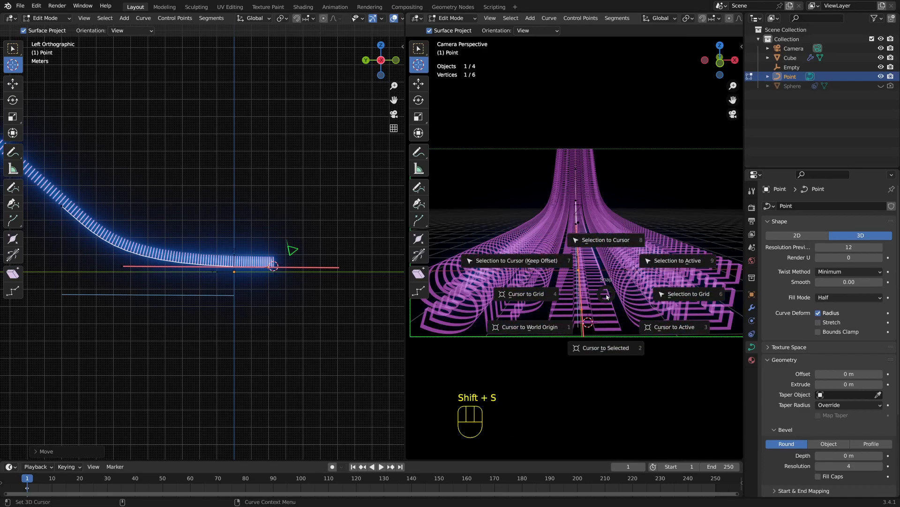
key(Escape)
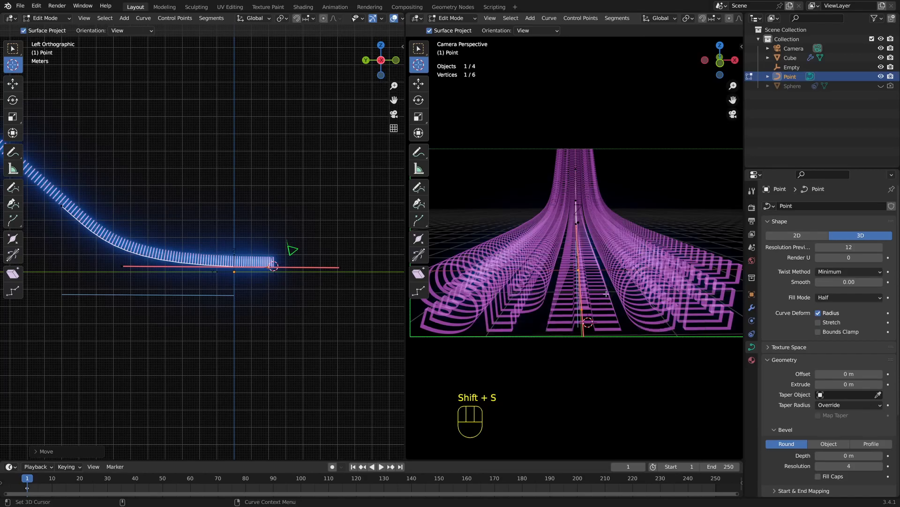
- Return to object mode and snap the Empty to the 3D cursor
click(790, 67)
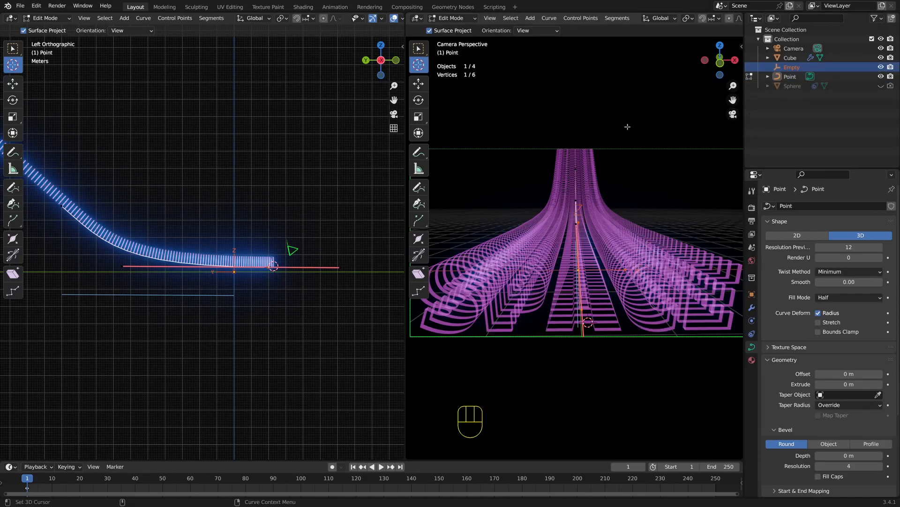
key(Tab)
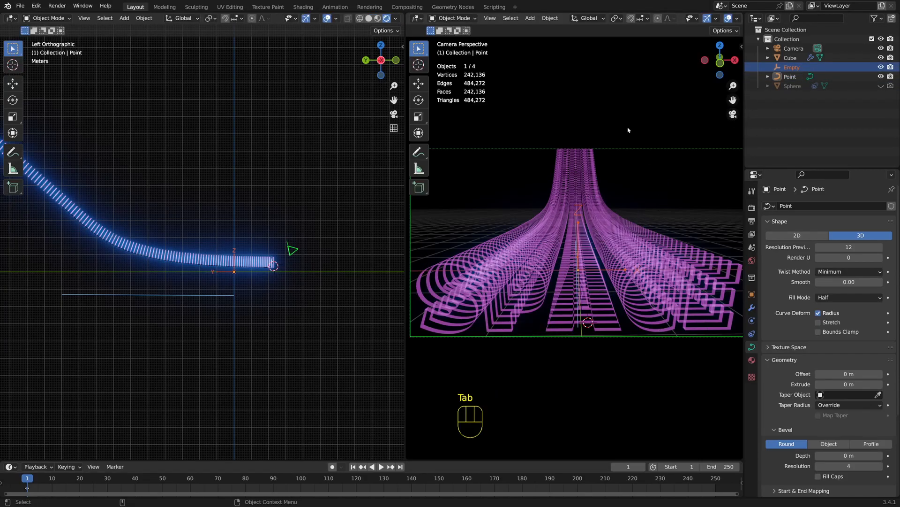
click(784, 68)
key(shift+s)
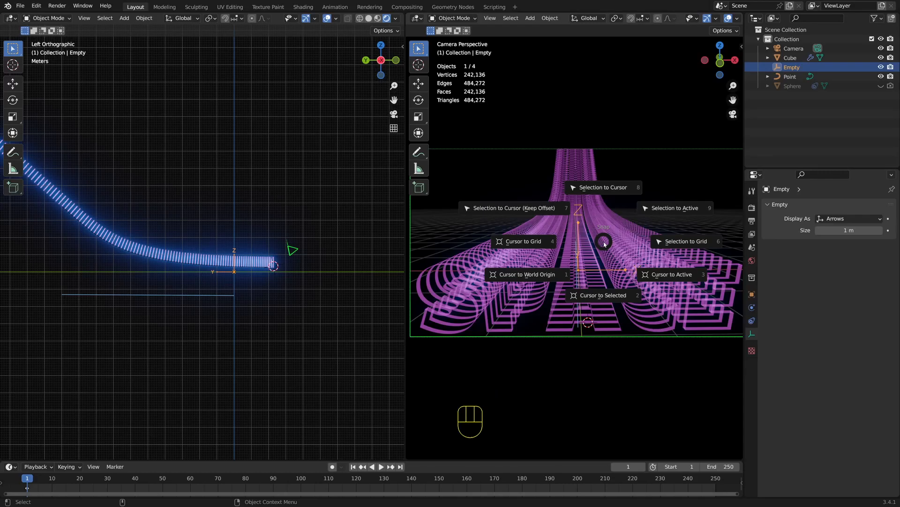
key(8)
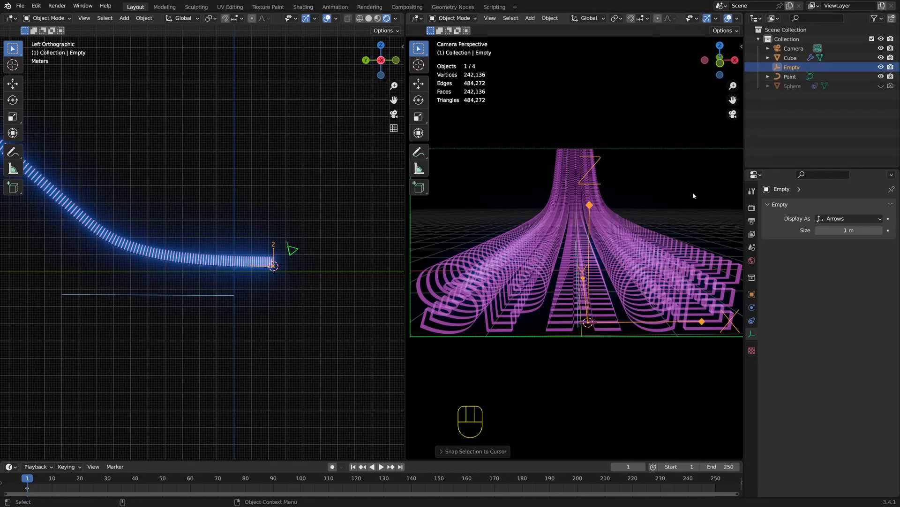
- Lock the camera to the view and orbit it down to a lower, more level angle on the letters
key(n)
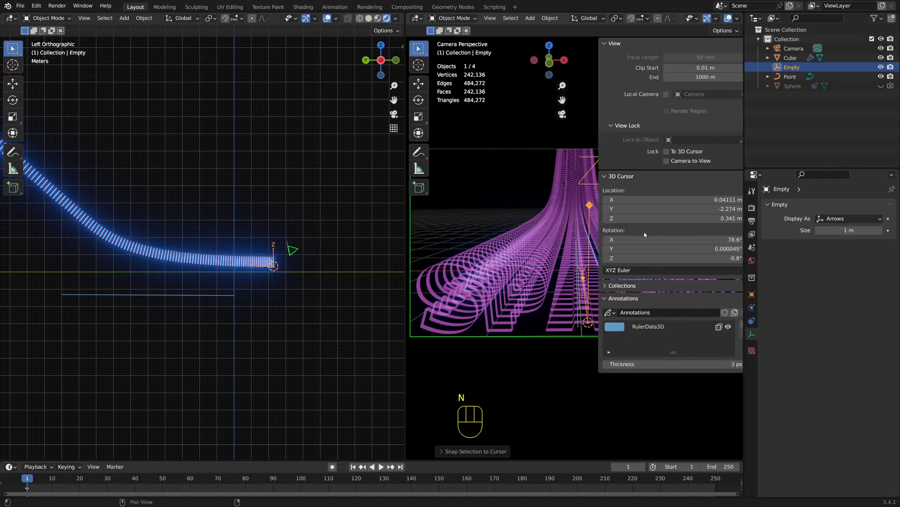
click(645, 161)
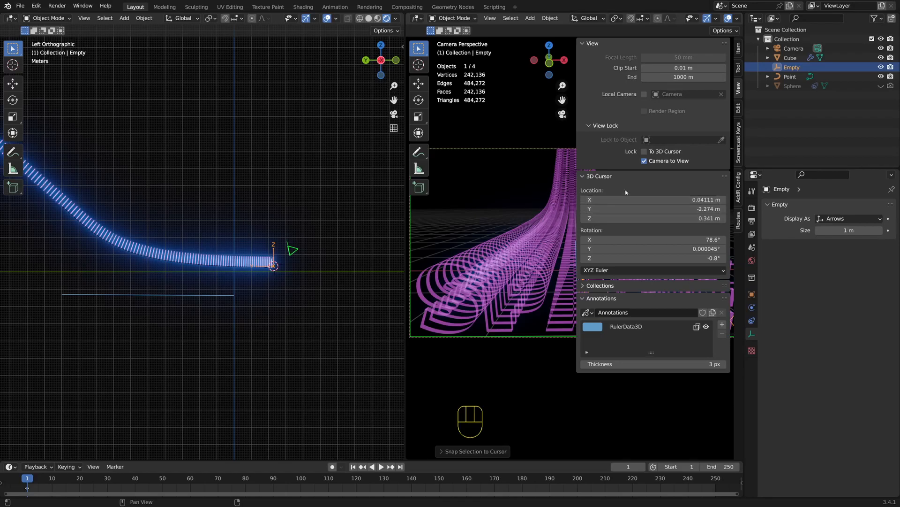
key(n)
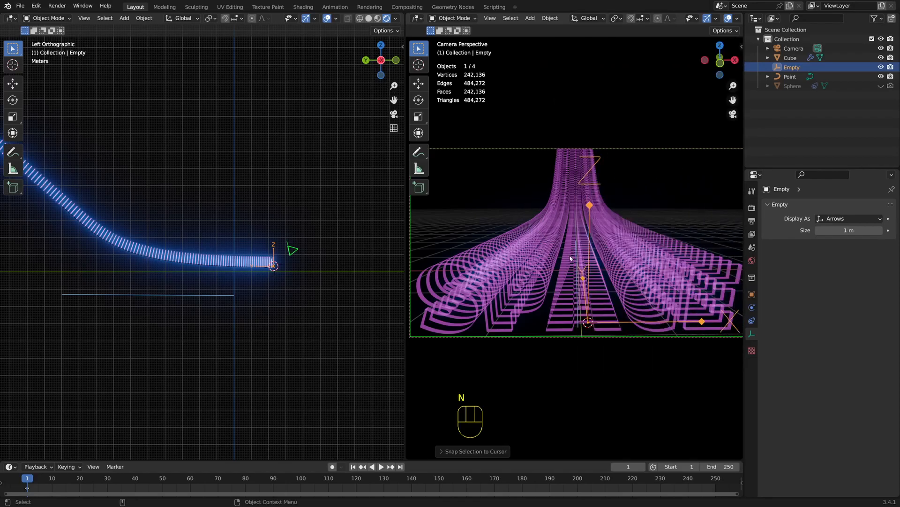
key(KP_1)
key(KP_1)
key(KP_1)
key(KP_1)
key(KP_1)
key(KP_1)
key(KP_1)
key(KP_1)
key(KP_1)
key(KP_1)
key(KP_1)
key(KP_1)
key(KP_1)
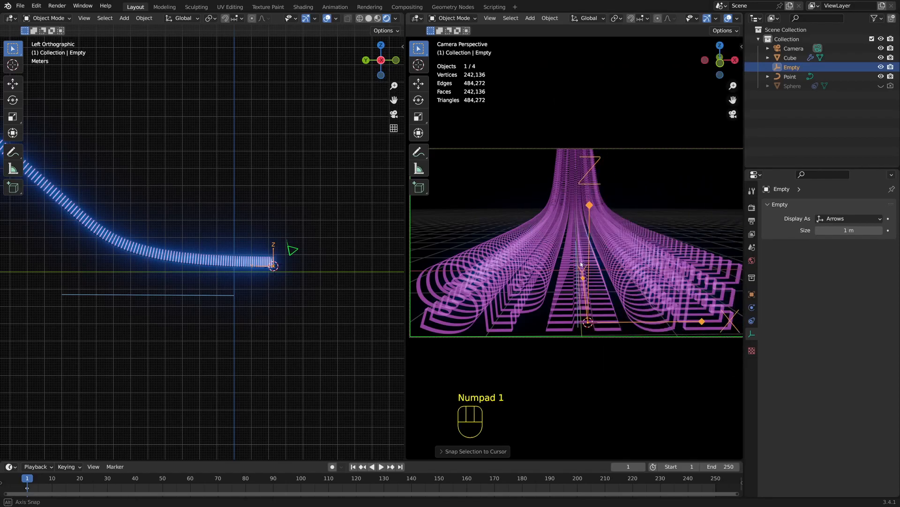
mouse_move(579, 252)
middle_down()
mouse_move(570, 246)
mouse_move(590, 245)
mouse_move(579, 245)
middle_up()
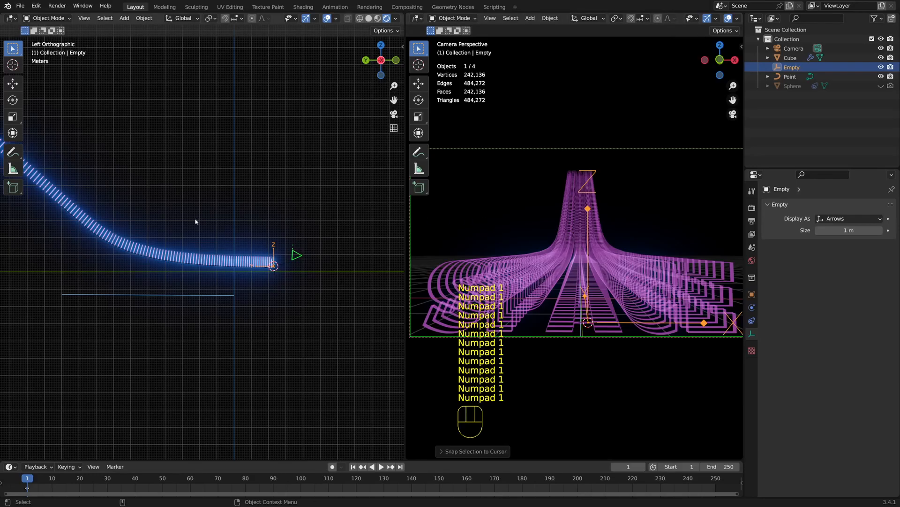
- Edit the Point curve and move its upper control point with both handles further up in the left-side view
key(KP_2)
key(KP_3)
key(KP_2)
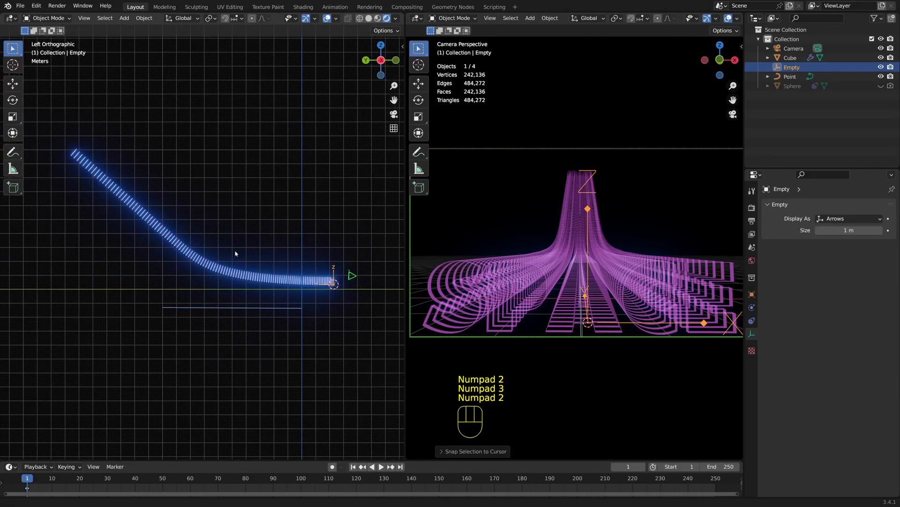
click(792, 75)
key(Tab)
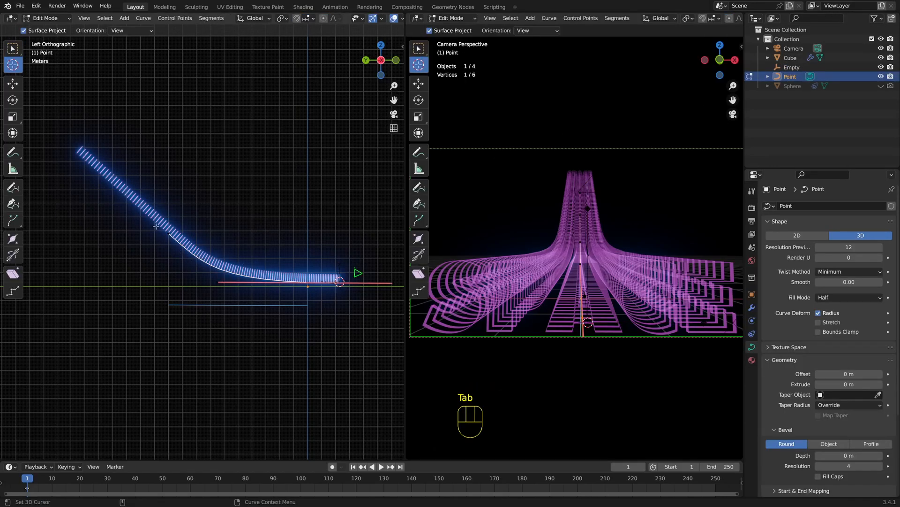
key(a)
drag(149, 226, 182, 243)
click(187, 217)
click(11, 49)
drag(147, 223, 185, 243)
key(g)
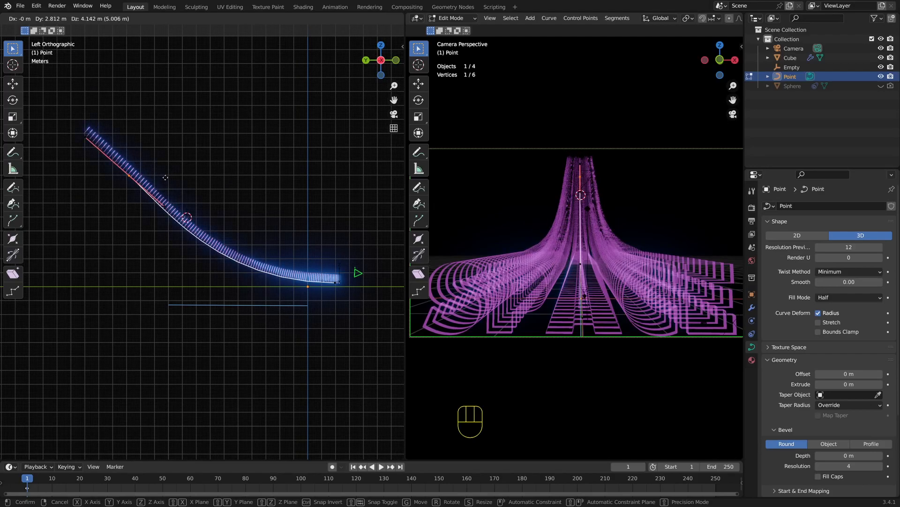
key(Return)
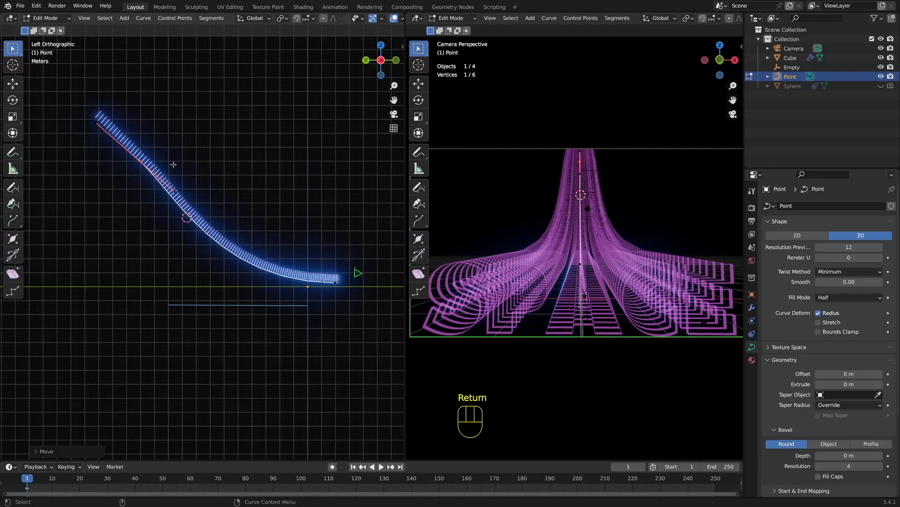
- Move the upper control point's lower handle about 2 m down and the front point's inner handle about 2 m back and slightly up
drag(149, 183, 184, 202)
key(g)
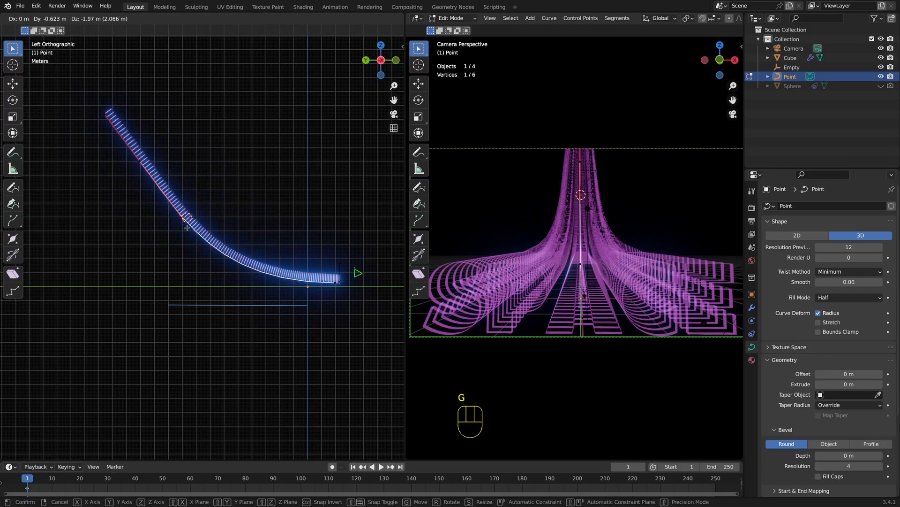
key(Return)
click(308, 287)
drag(196, 262, 226, 285)
key(g)
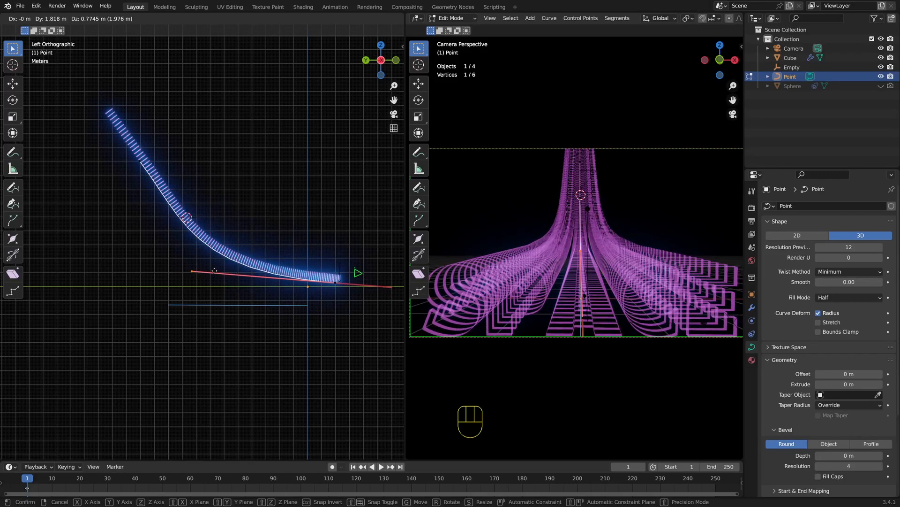
key(Return)
- Move the curve's upper control point about 2.6 m away from the camera and its front control point about 0.6 m up and forward
drag(109, 148, 144, 168)
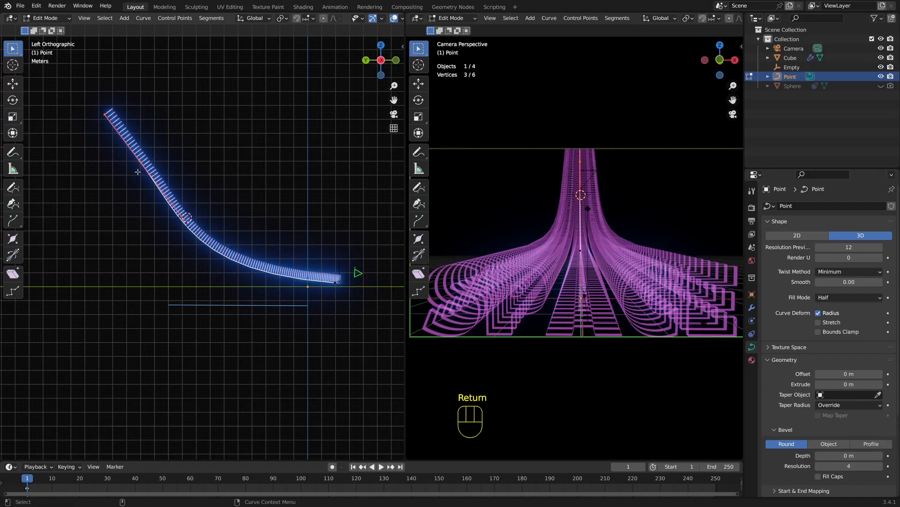
key(g)
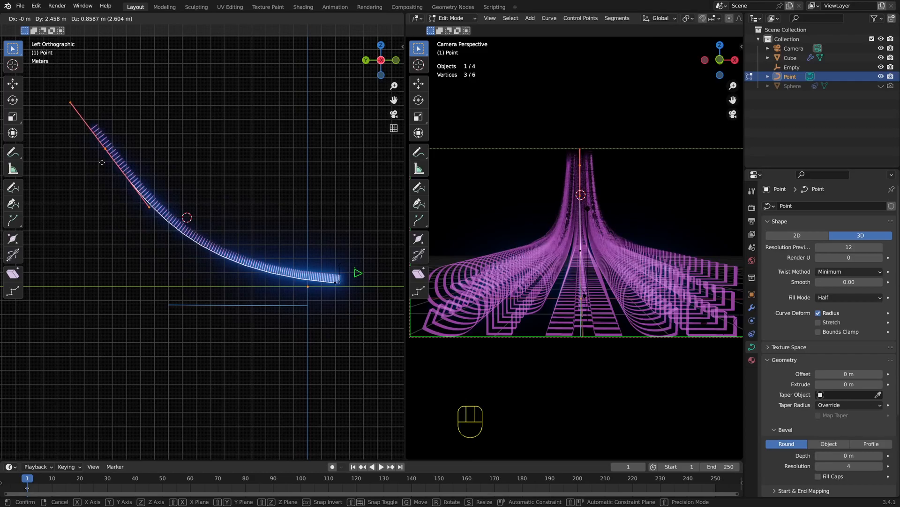
key(Return)
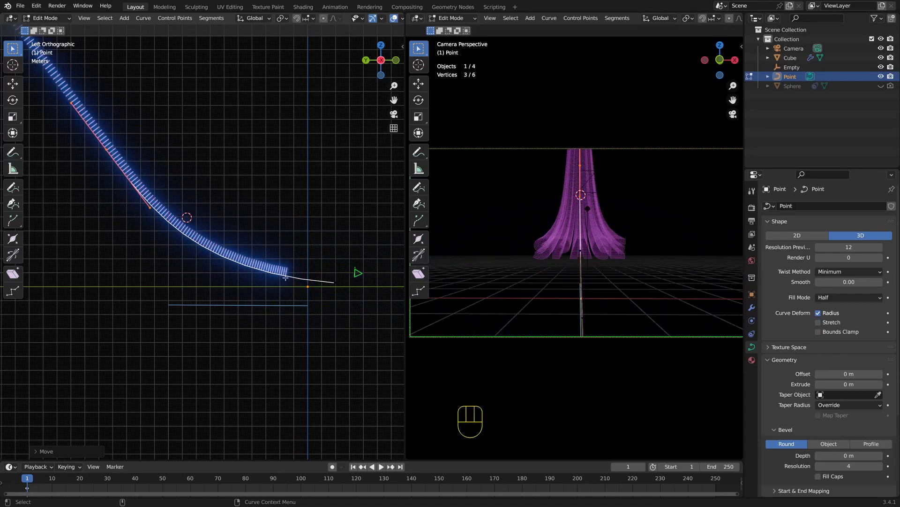
click(309, 284)
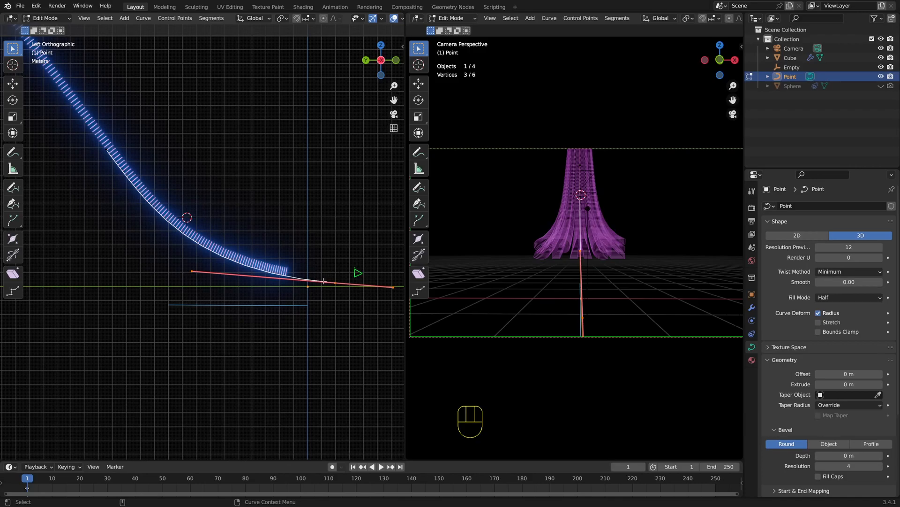
key(g)
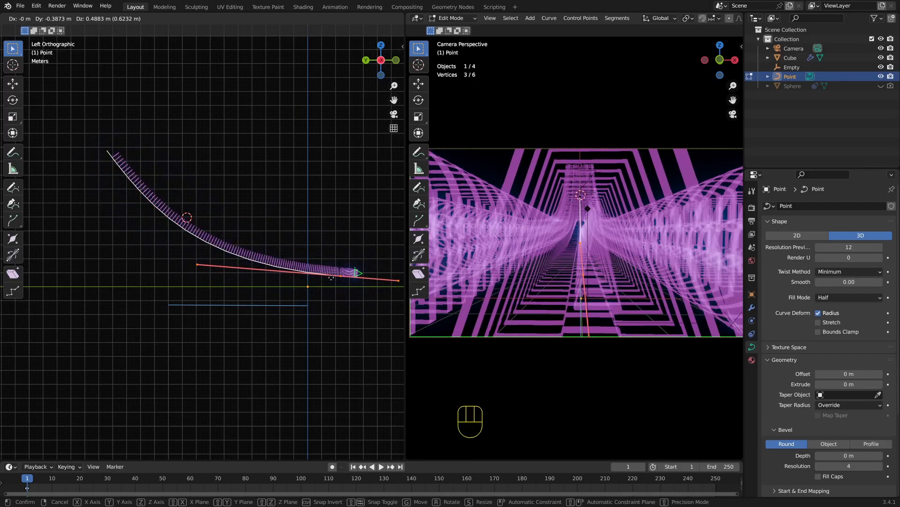
key(Return)
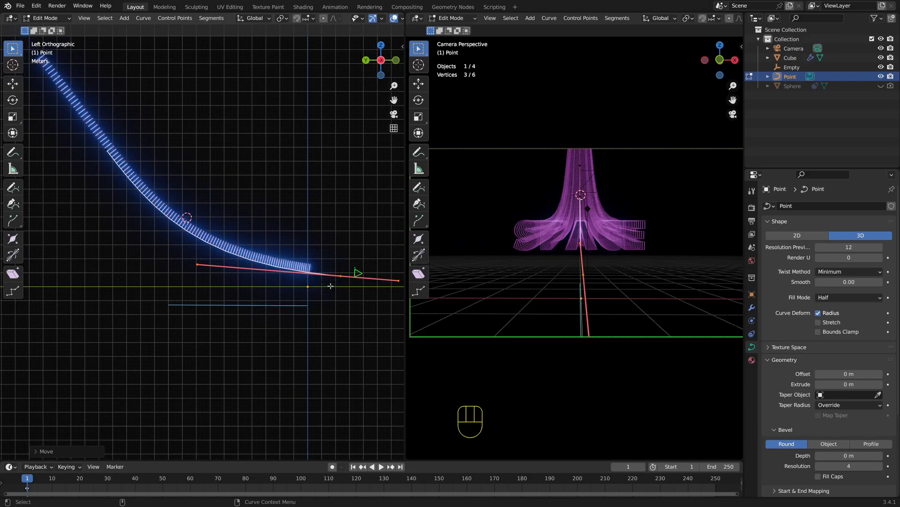
- Pull the front point's inner handle about 6 m down and back, and lower the curve's upper control point about 4.2 m
click(204, 278)
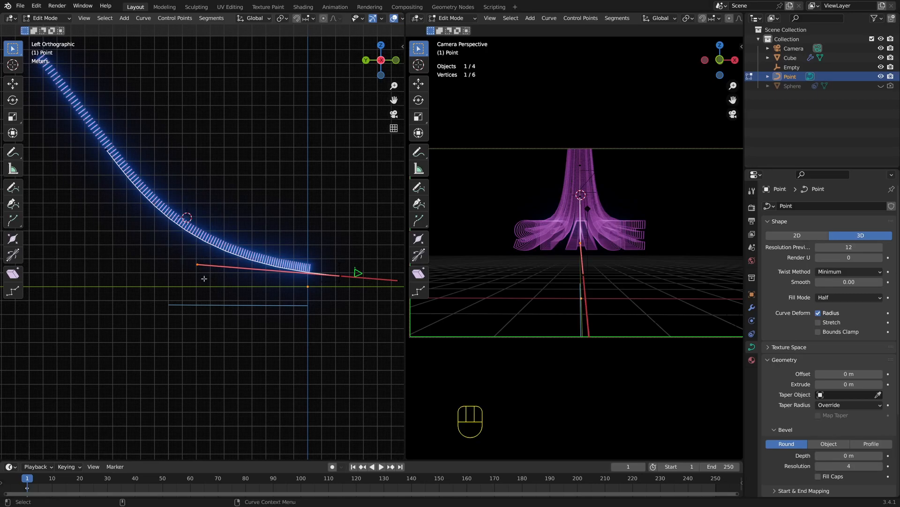
key(g)
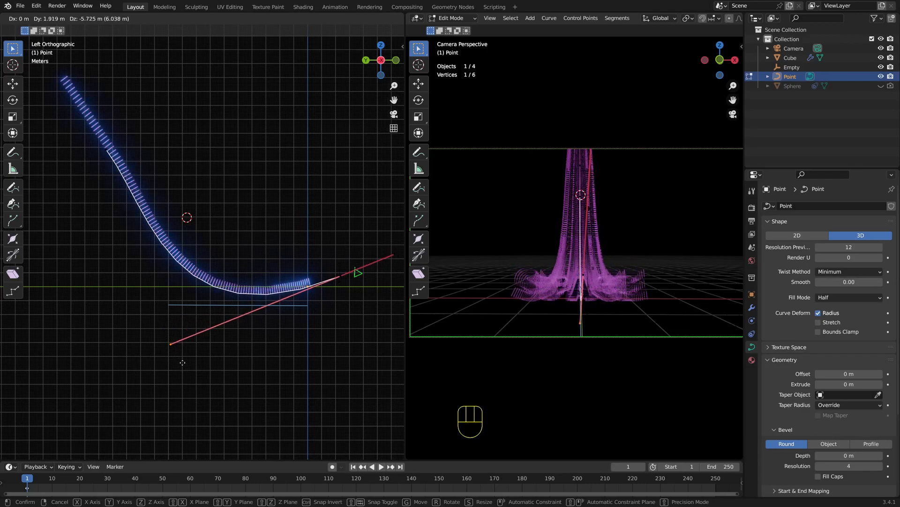
key(Return)
click(111, 157)
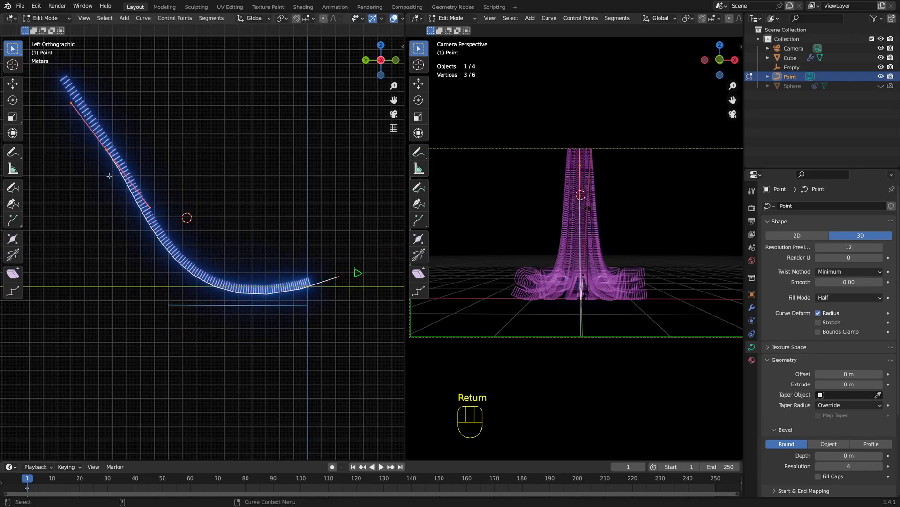
key(g)
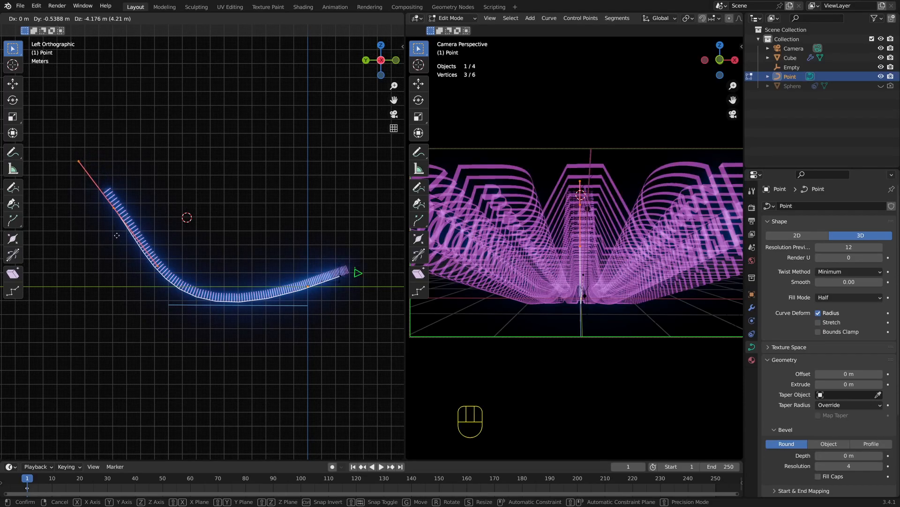
key(Return)
click(311, 292)
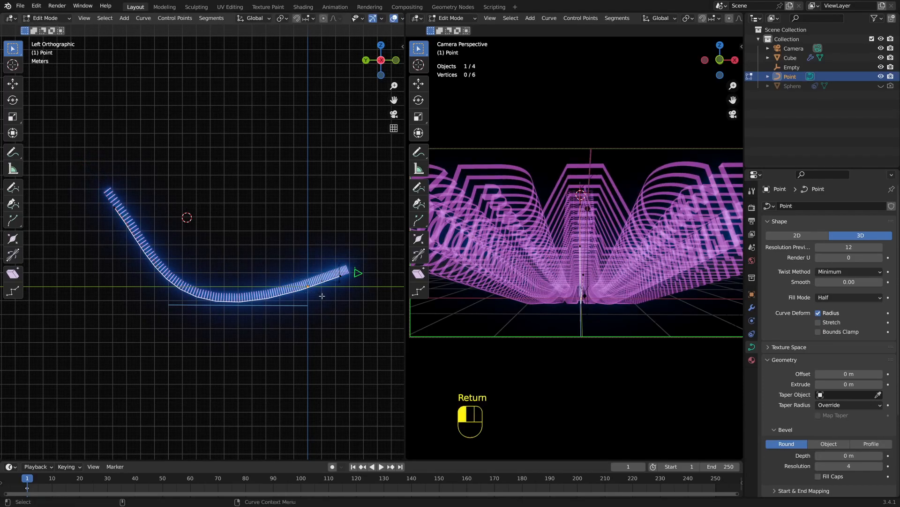
- Move the Point curve's front control point about 0.24 m toward the camera and about 0.32 m down
key(a)
click(321, 278)
click(334, 280)
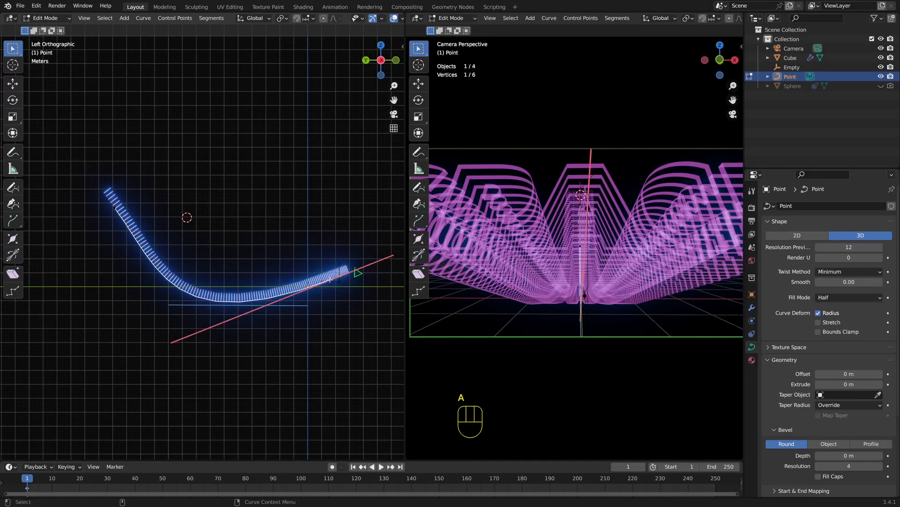
key(g)
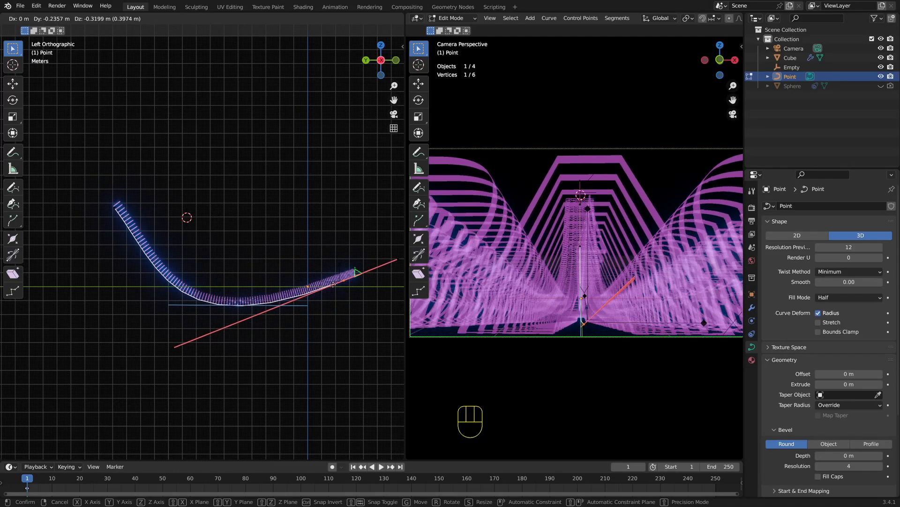
key(Return)
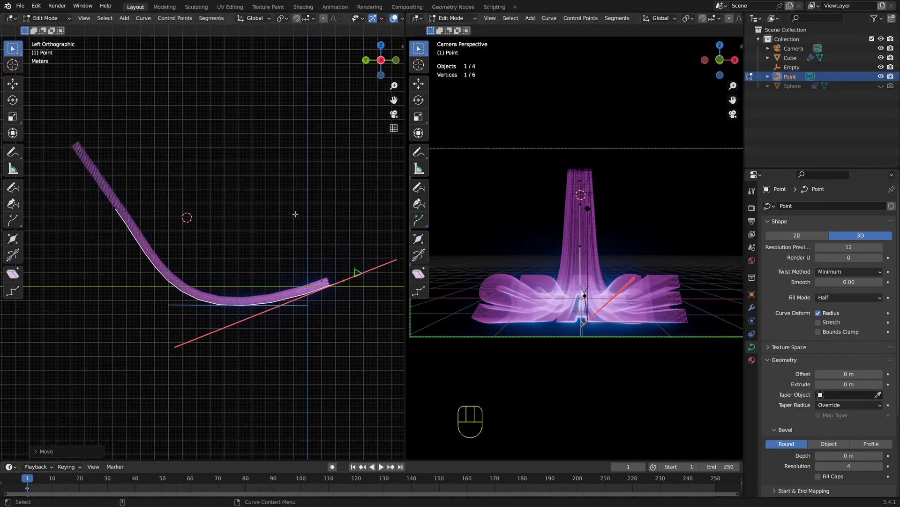
- Leave the curve's Edit Mode, select the Cube and replace the side view with the Geometry Node Editor
key(Tab)
click(790, 57)
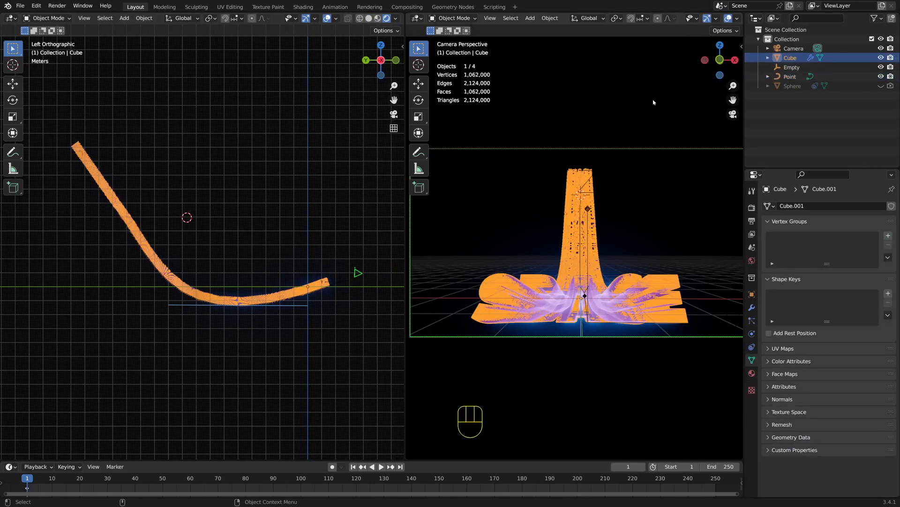
click(10, 19)
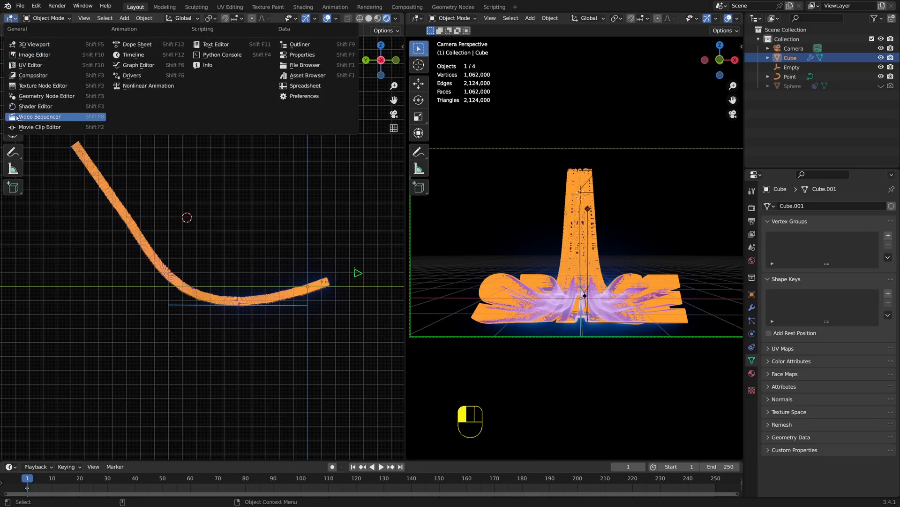
click(34, 97)
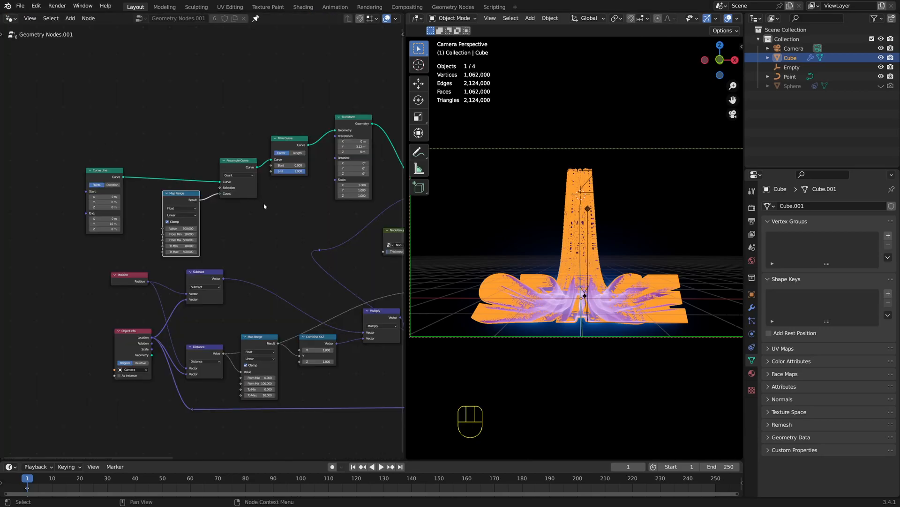
- Unpin the Cube's node tree, deselect the Cube and toggle the mute off on the Scale Instances node
middle_drag(265, 206, 89, 192)
middle_drag(370, 216, 241, 155)
click(284, 135)
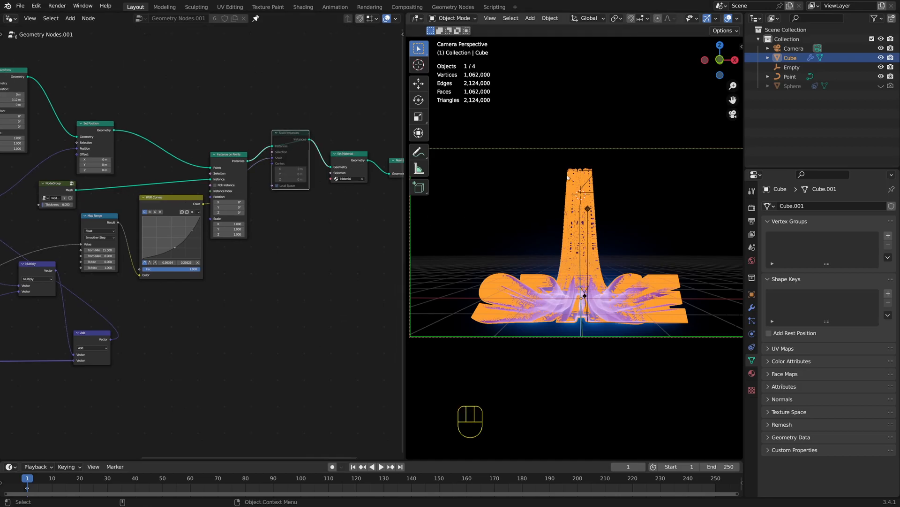
click(256, 18)
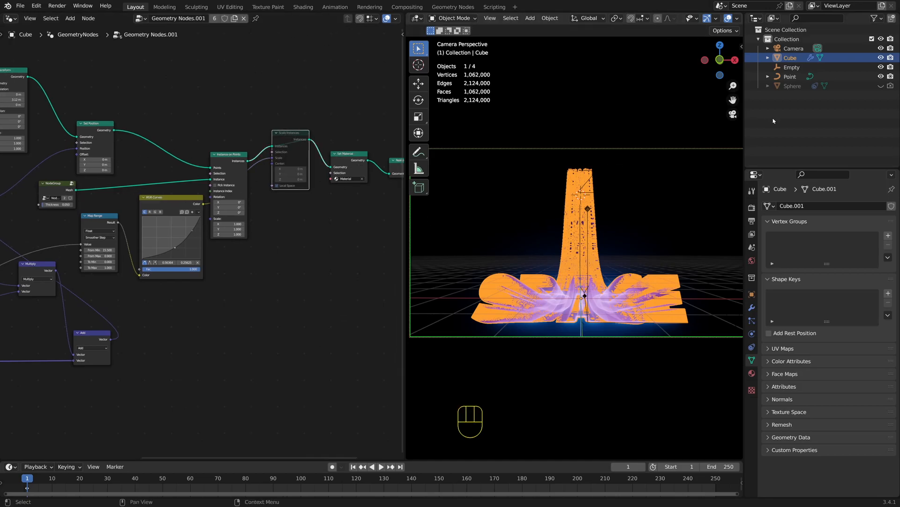
click(782, 140)
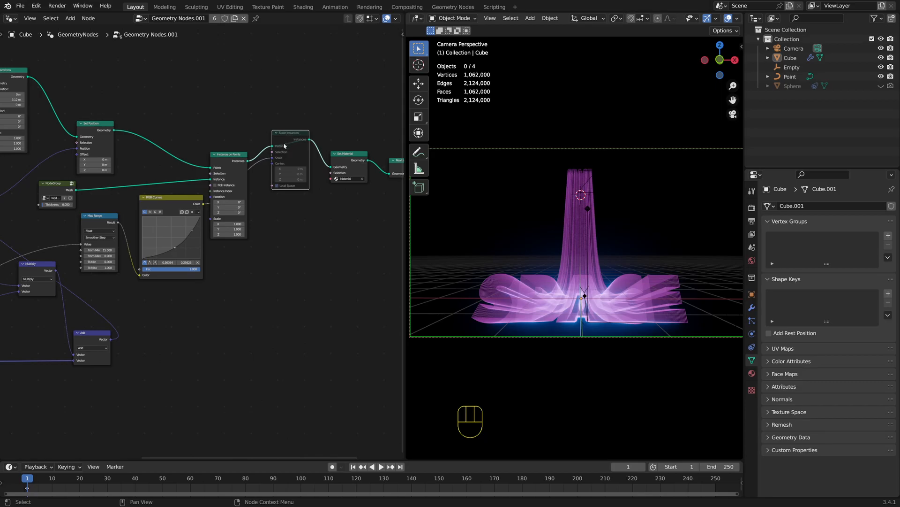
key(m)
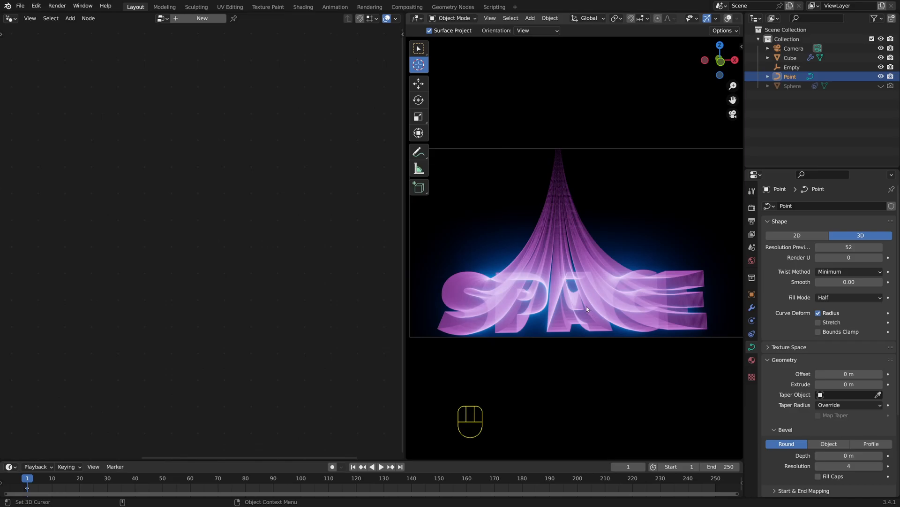
- Orbit the camera around the SPACE lettering to reframe the letters and their trails at an oblique angle
key(KP_1)
key(KP_1)
key(KP_1)
key(KP_1)
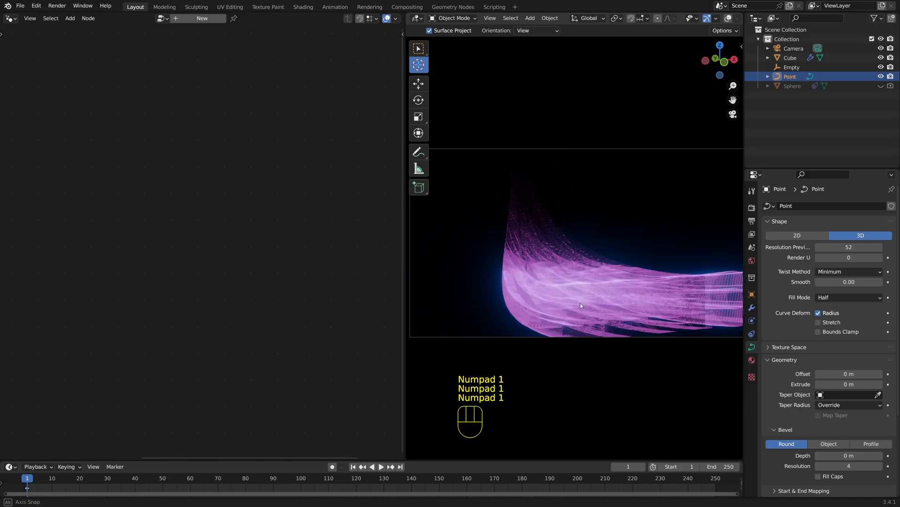
key(KP_3)
key(KP_3)
key(KP_3)
key(KP_3)
key(KP_2)
key(KP_2)
key(KP_2)
key(KP_2)
key(KP_1)
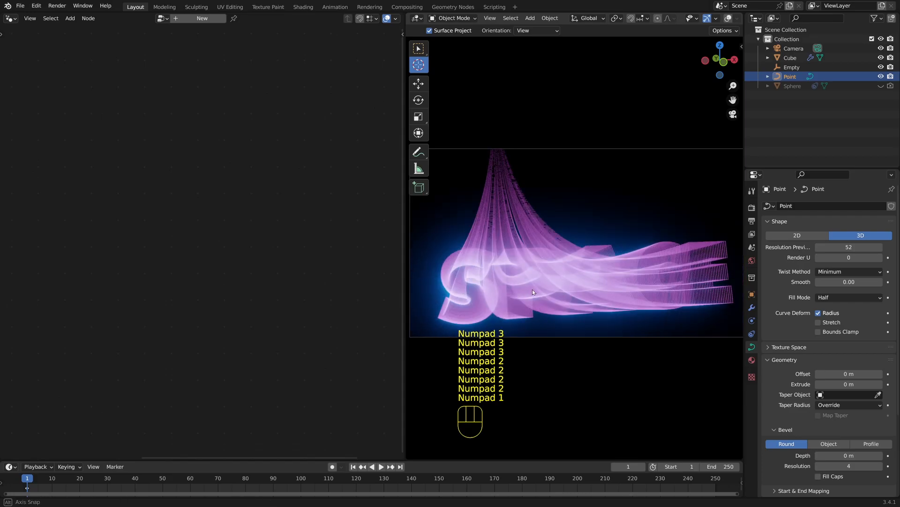
key(KP_1)
key(KP_1)
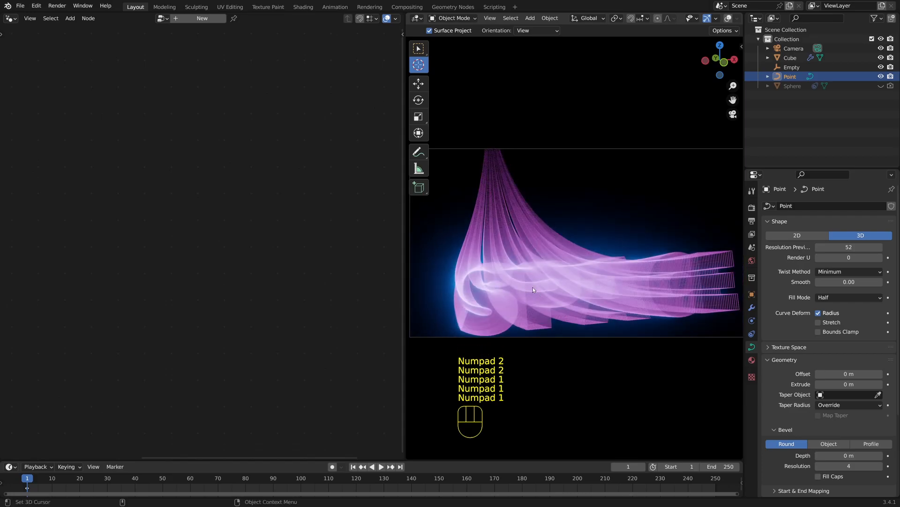
- Show the Cube's material in the Shader Editor and change its Emission color to orange
click(11, 18)
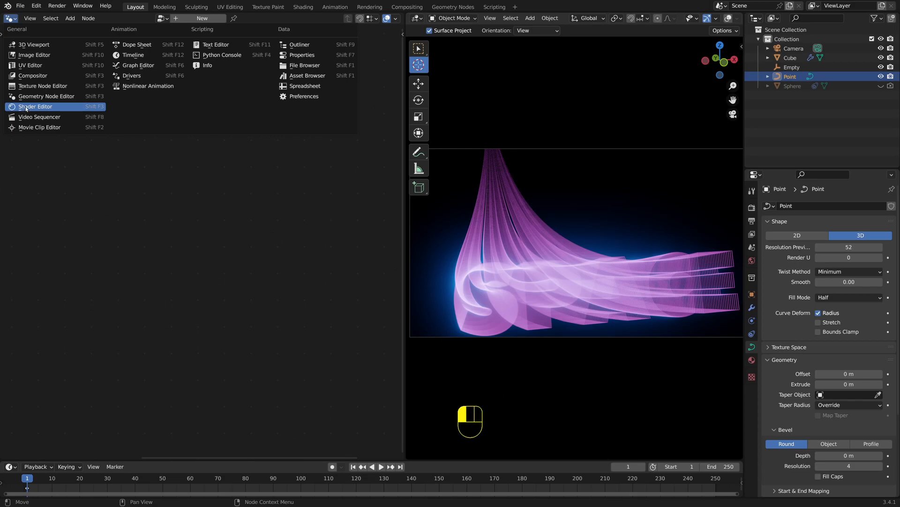
click(28, 107)
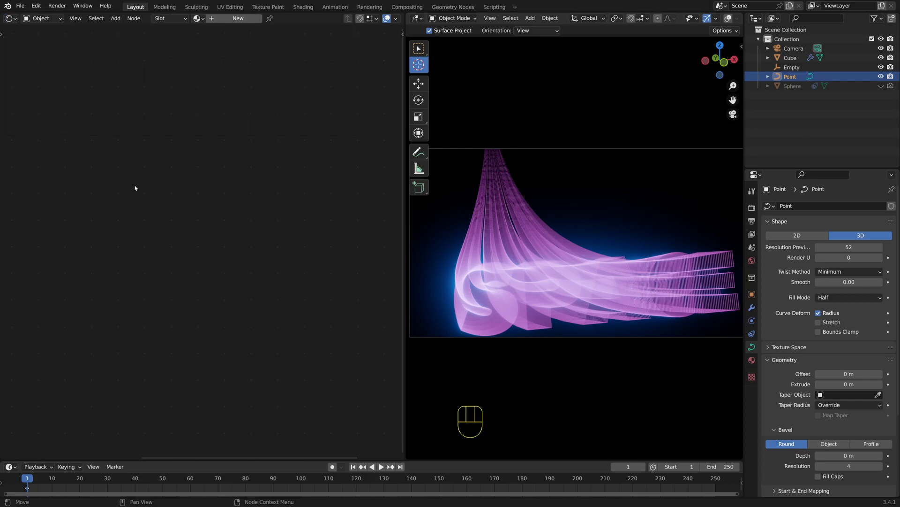
click(796, 59)
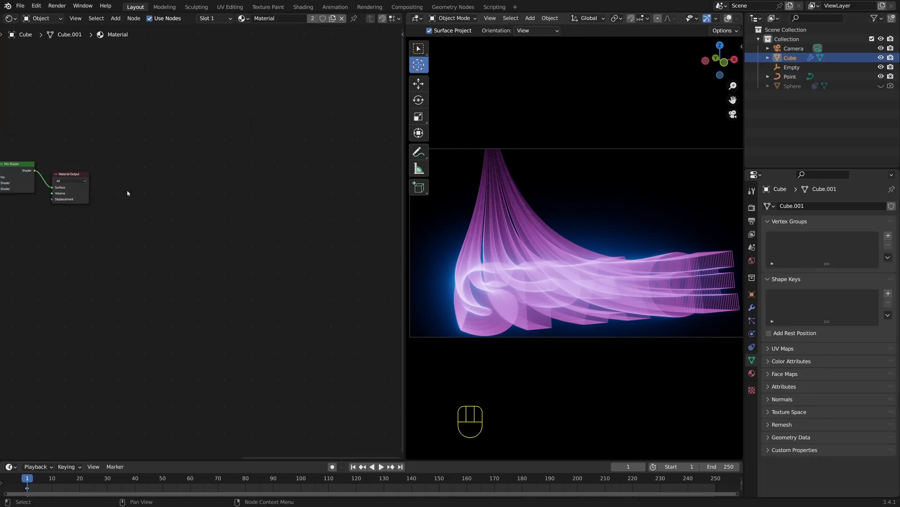
key(a)
key(Home)
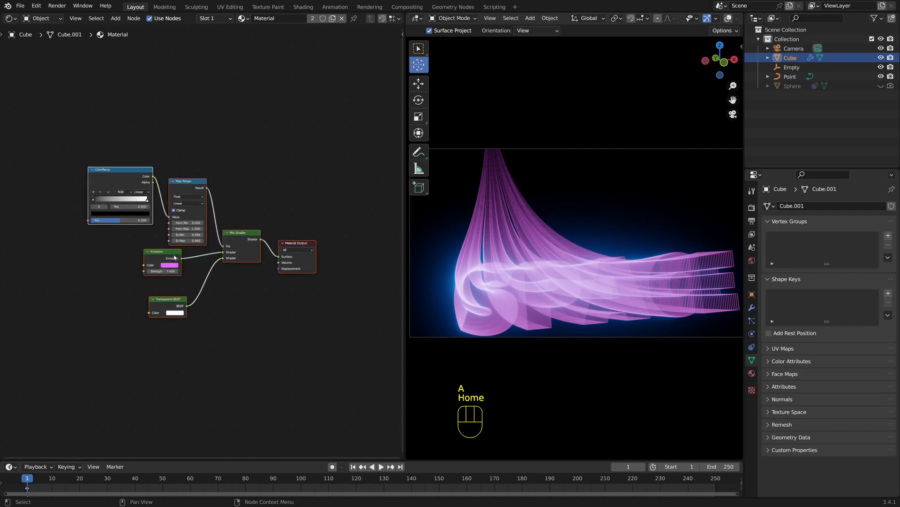
click(169, 265)
drag(179, 210, 175, 229)
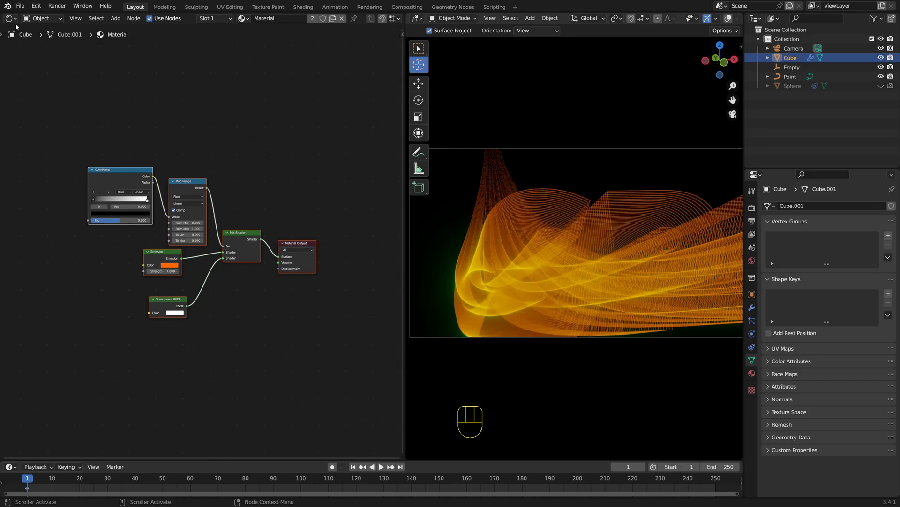
- In the Cube's geometry nodes, disconnect Map Range from Resample Curve's Count and set the count to 100
click(10, 18)
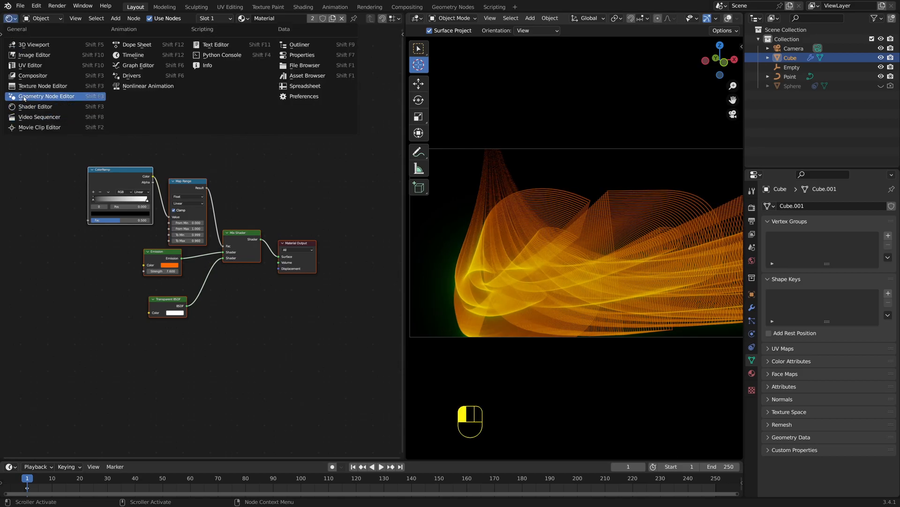
click(24, 98)
middle_drag(180, 219, 247, 165)
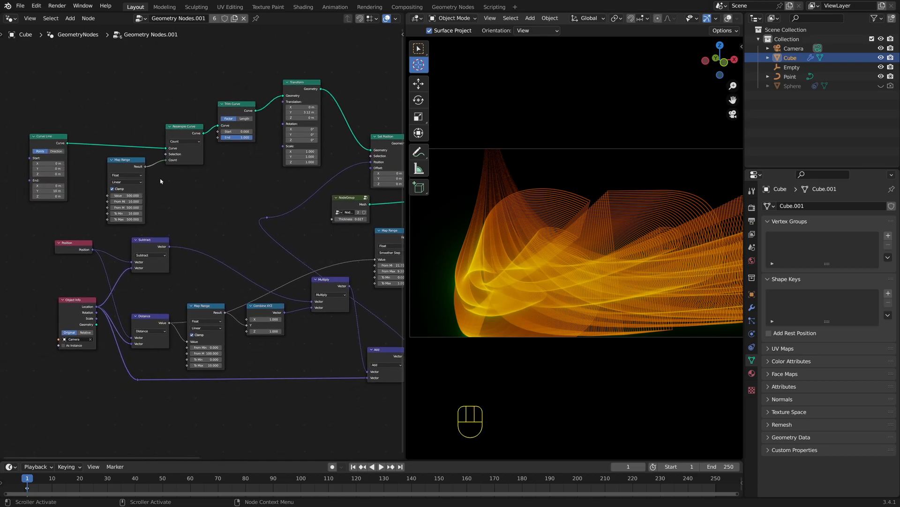
mouse_move(180, 195)
middle_down()
mouse_move(156, 193)
mouse_move(179, 204)
middle_up()
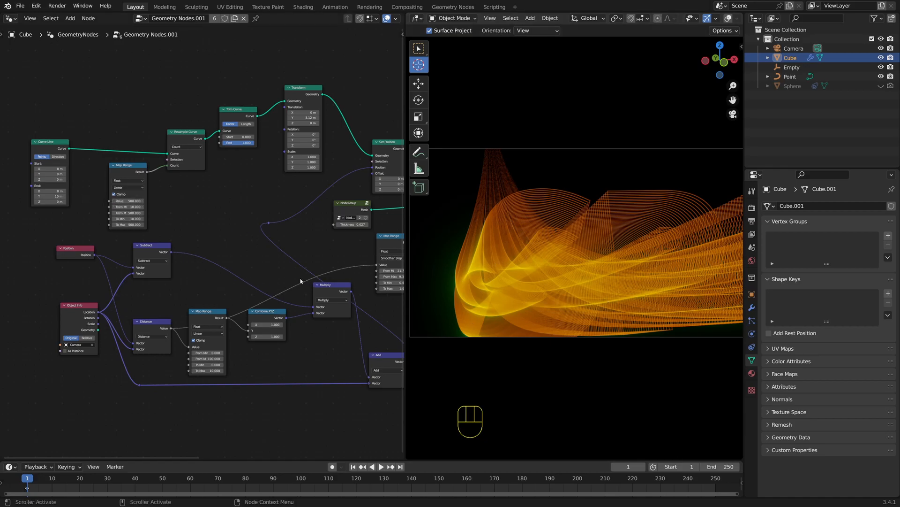
click(163, 170)
click(166, 169)
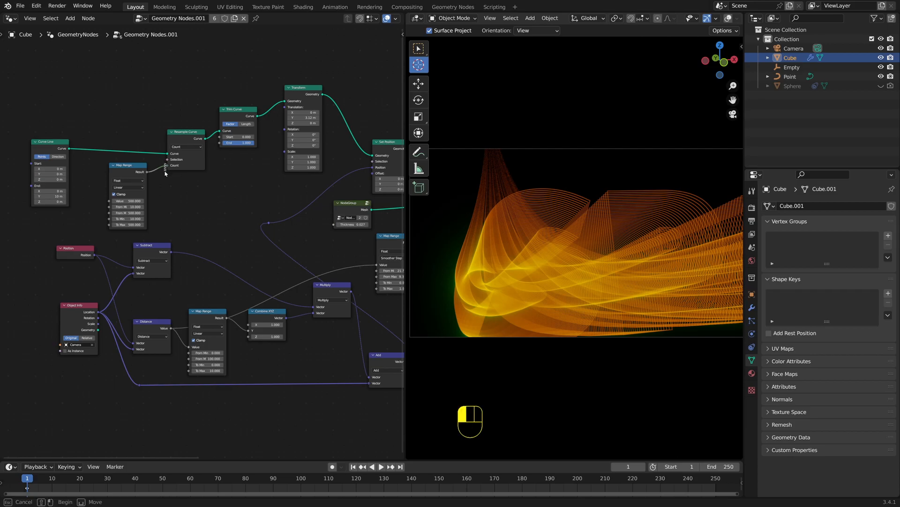
drag(167, 165, 193, 172)
click(187, 172)
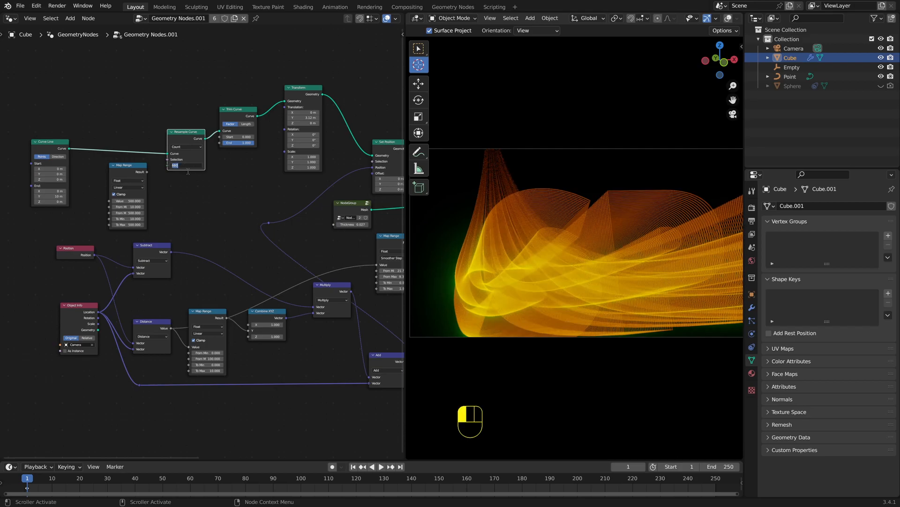
text(100)
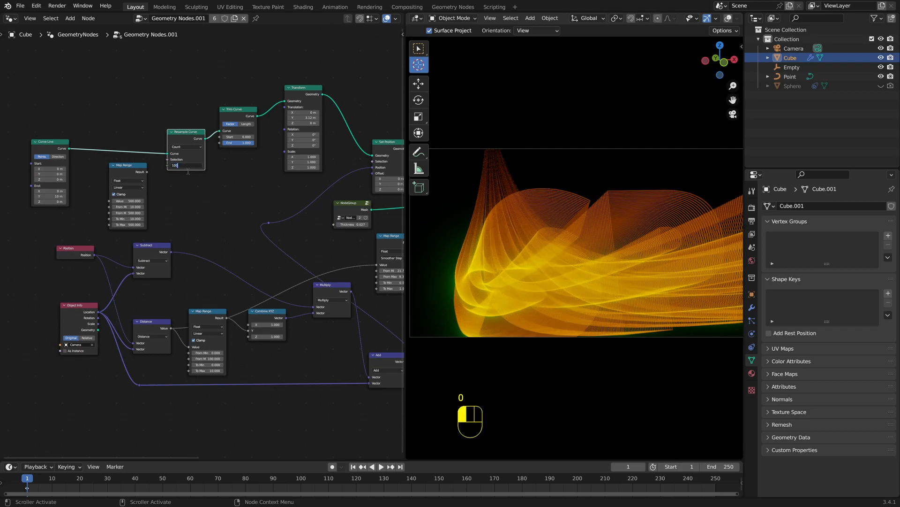